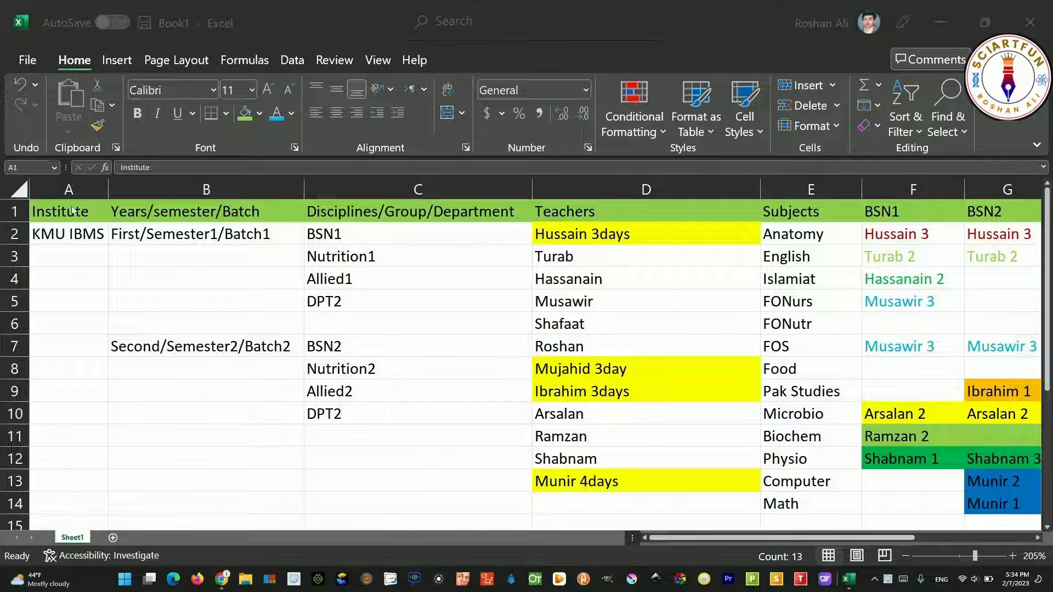
# Examine the institute, its semester batches, and the teacher and subject allocations for each class group
pyautogui.click(87, 236)
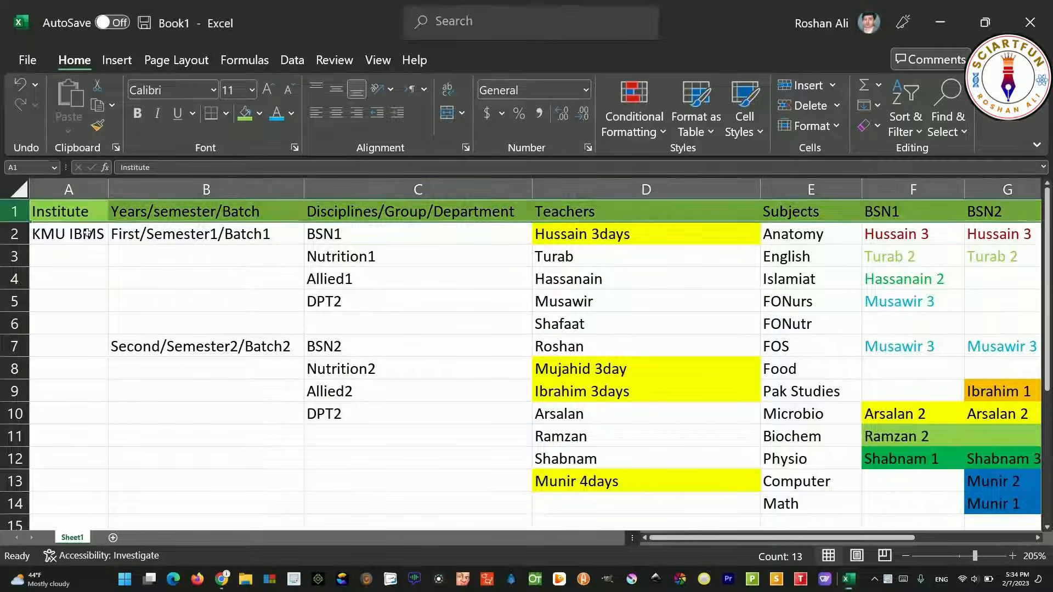
pyautogui.click(219, 236)
pyautogui.click(230, 346)
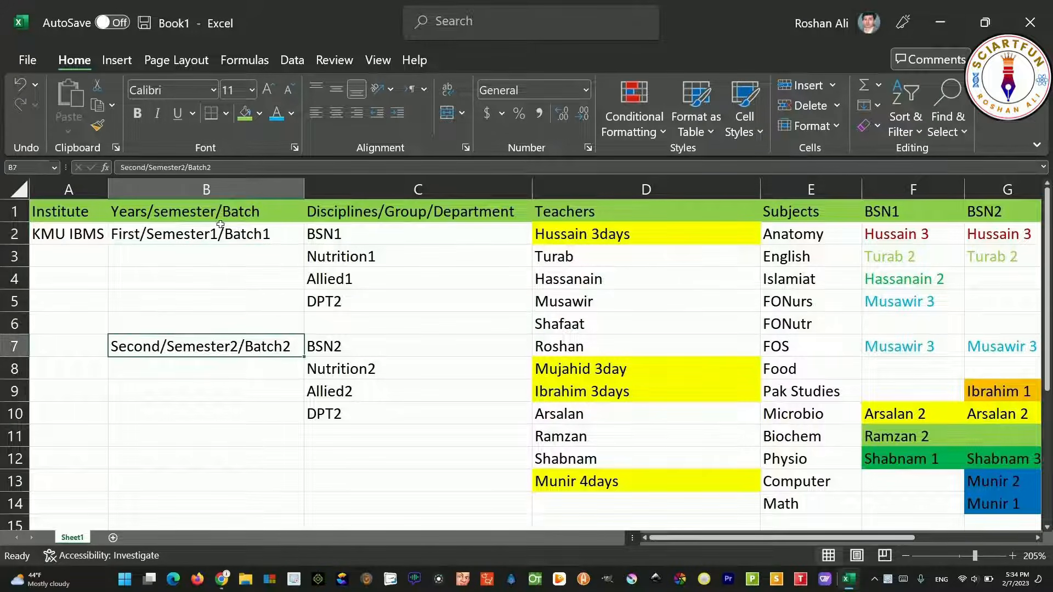
pyautogui.click(221, 234)
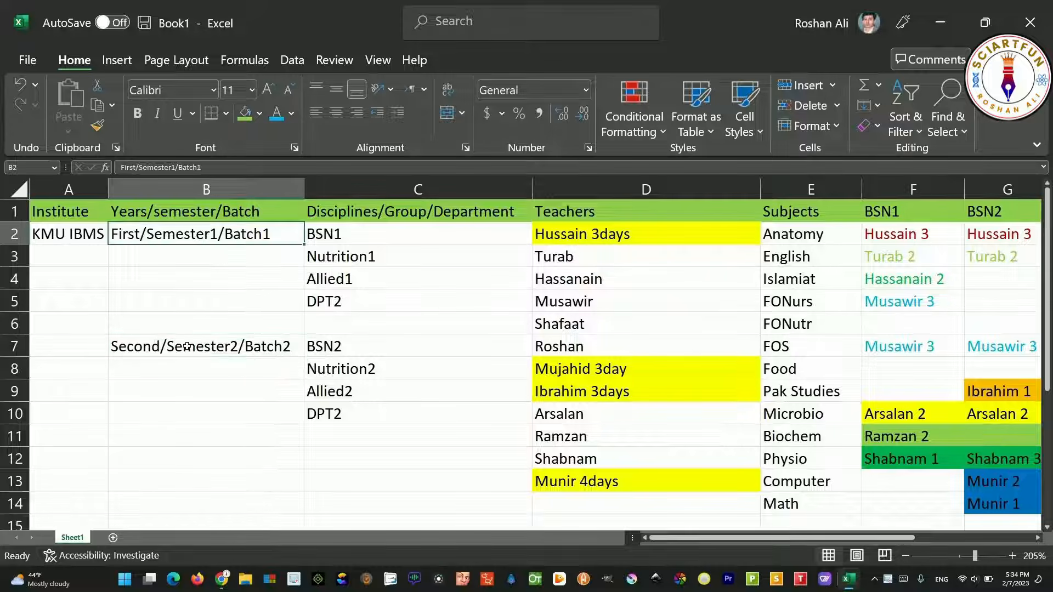
pyautogui.click(190, 419)
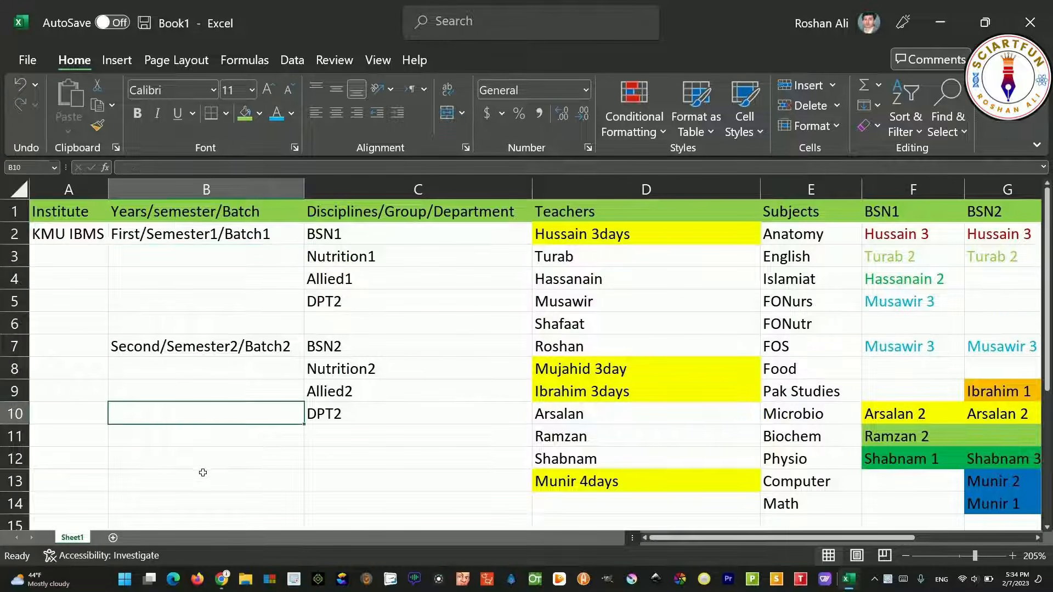
pyautogui.click(203, 475)
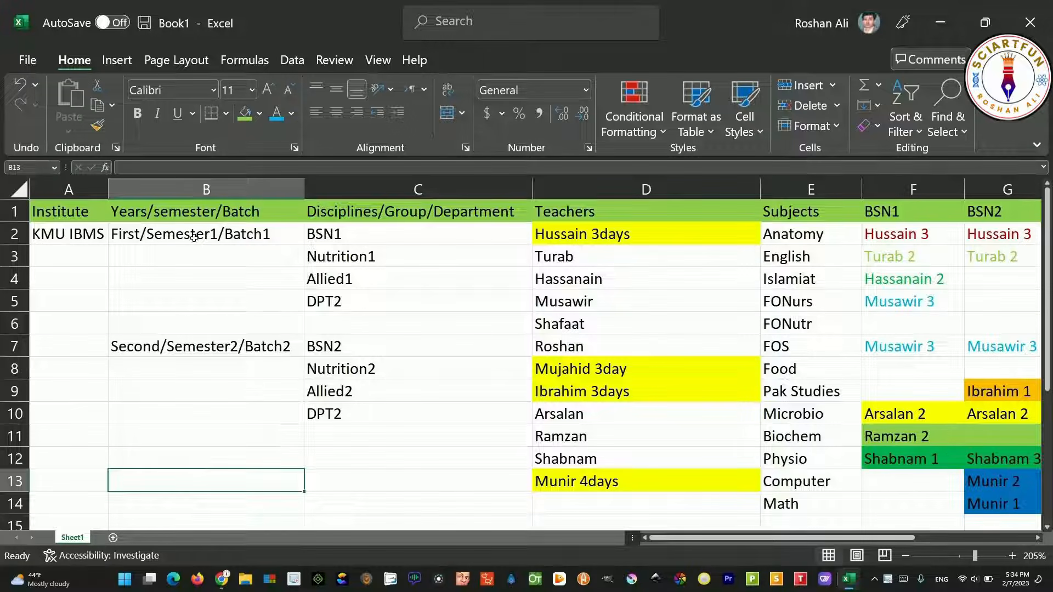
pyautogui.click(215, 355)
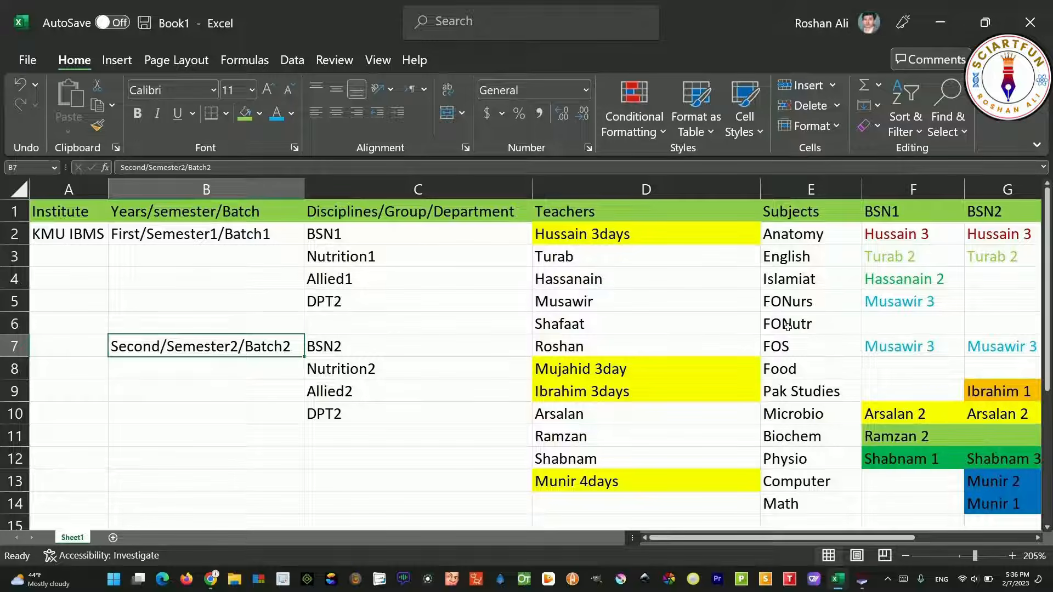
pyautogui.hscroll(3, 807, 505)
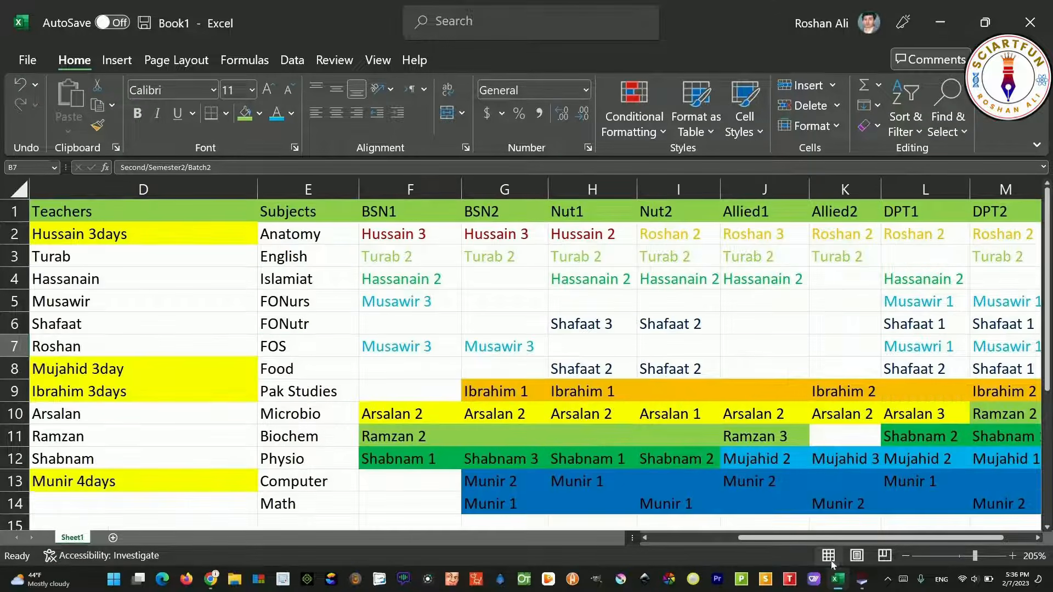
pyautogui.moveTo(807, 538); pyautogui.dragTo(811, 540)
# Review the Monday to Friday working days and the daily time slots in the timetable grid below the allocations
pyautogui.scroll(-4, 618, 316)
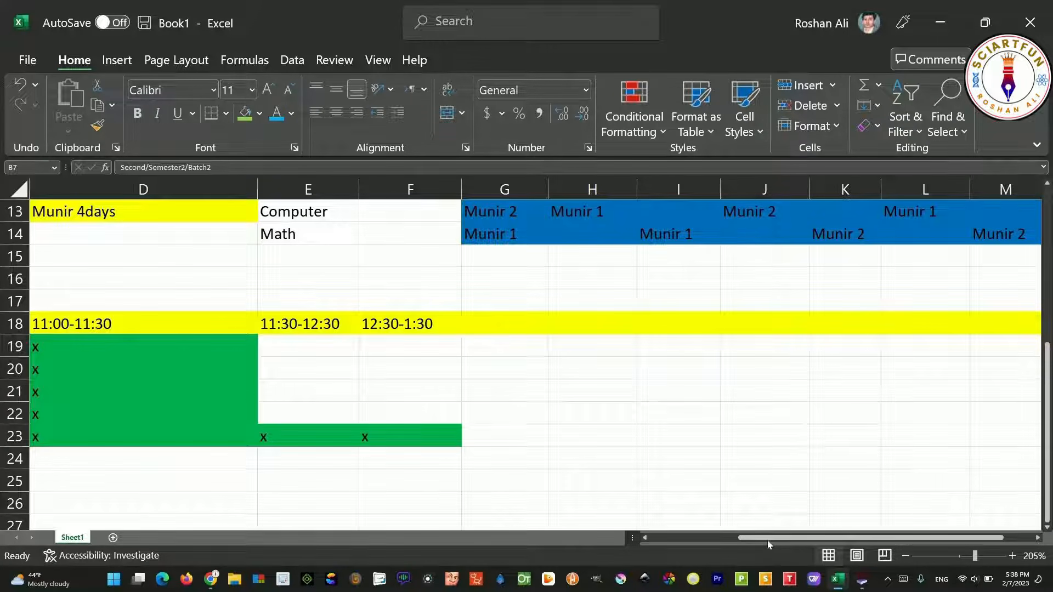
pyautogui.moveTo(767, 537); pyautogui.dragTo(677, 544)
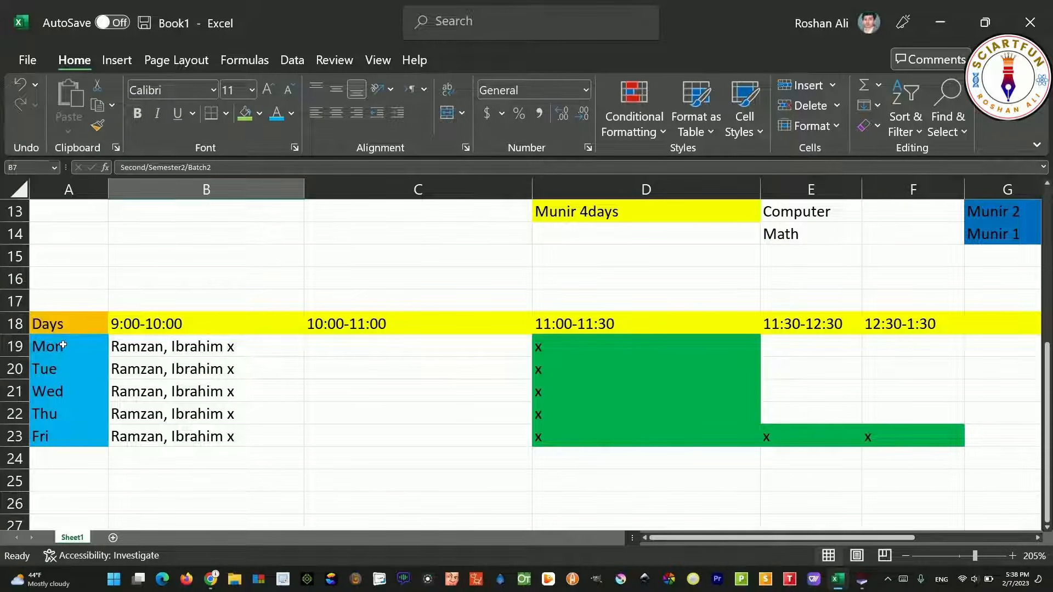
pyautogui.click(66, 369)
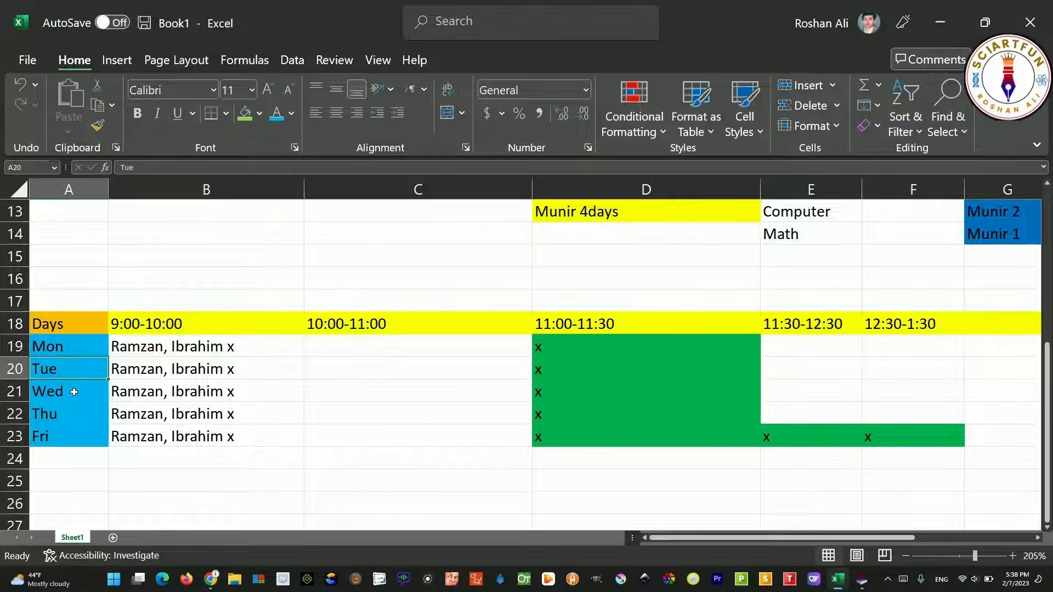
pyautogui.click(74, 392)
pyautogui.click(64, 419)
pyautogui.click(74, 430)
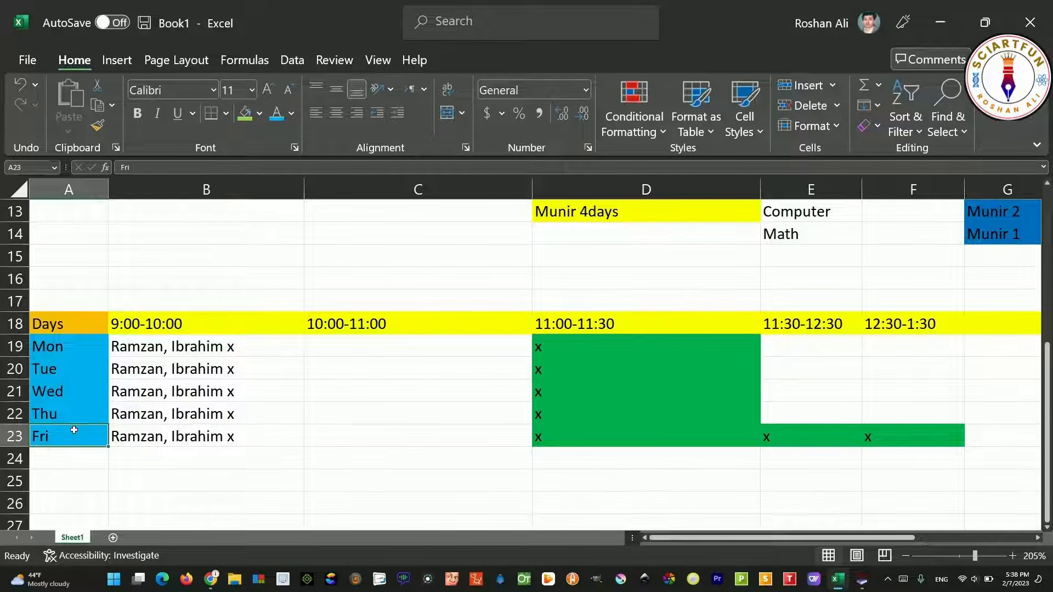
pyautogui.click(200, 328)
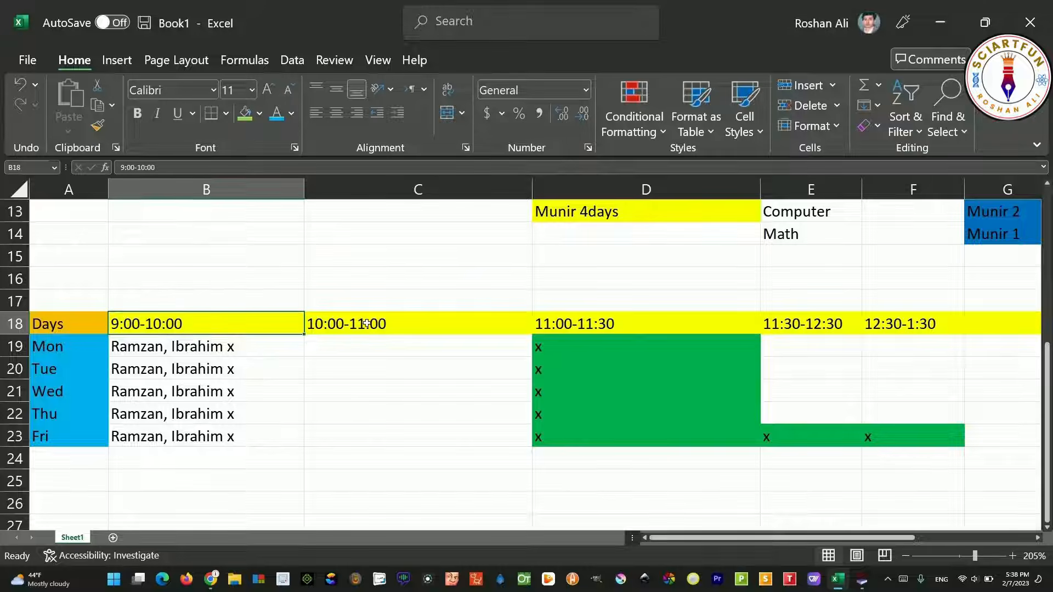
pyautogui.press('Right')
pyautogui.press('Right')
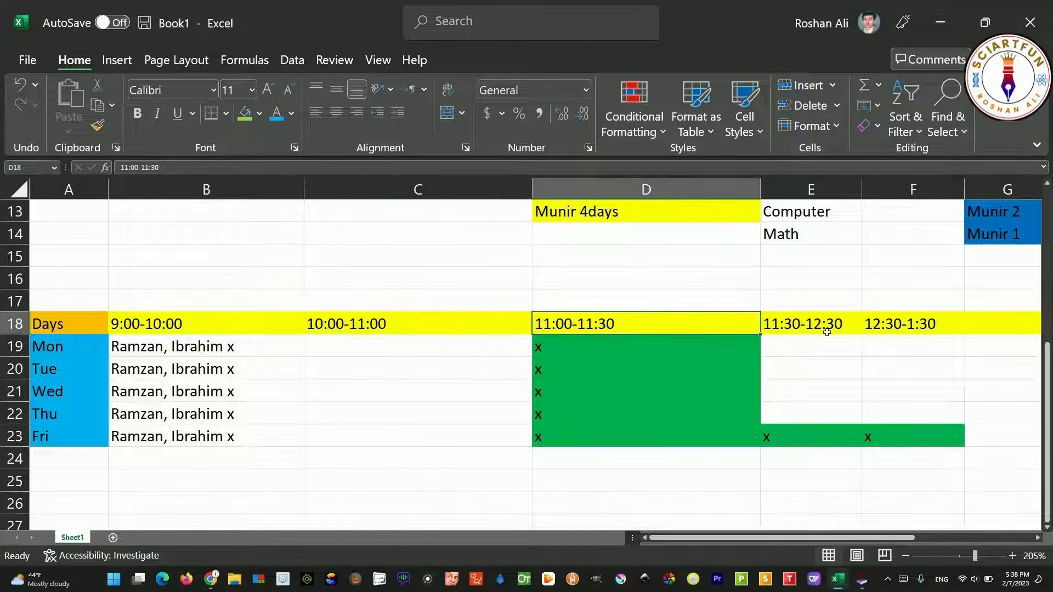
pyautogui.press('Right')
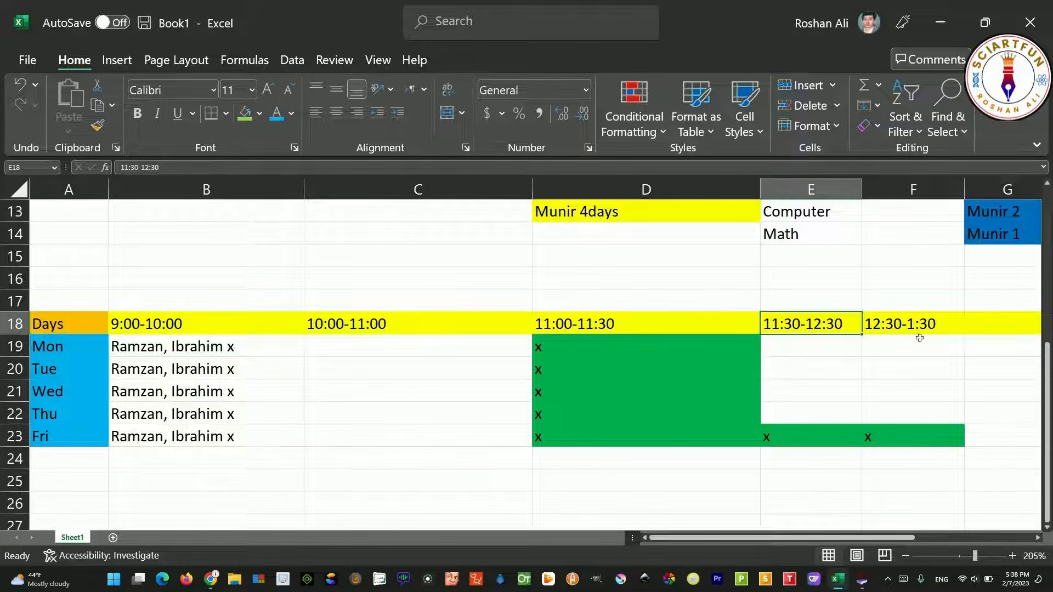
pyautogui.press('Right')
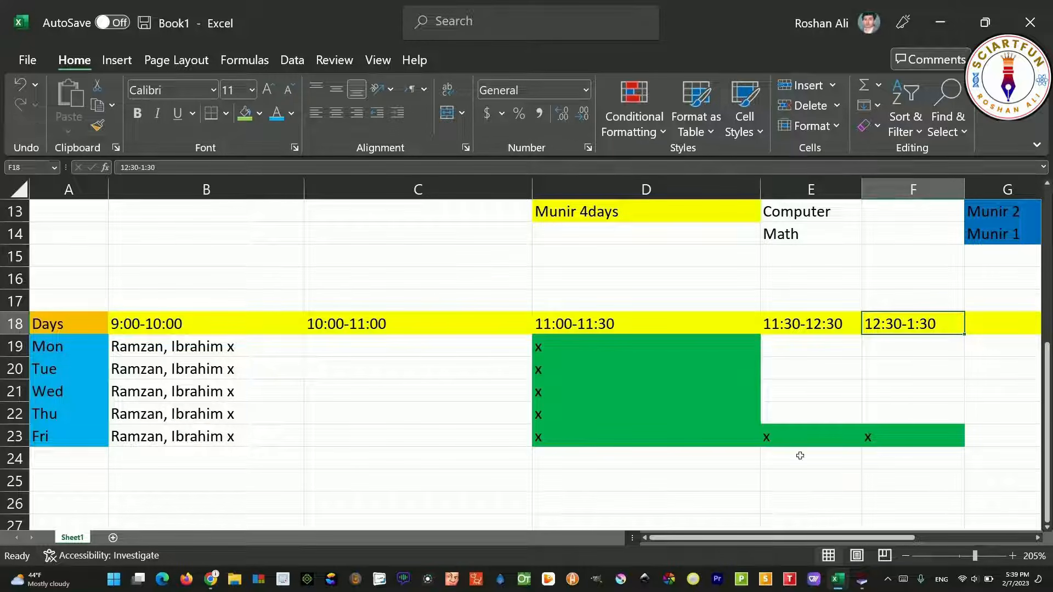
# Check the blocked 11:00-11:30 slot on all days and the blocked Friday slots against the allocation data
pyautogui.moveTo(600, 341); pyautogui.dragTo(599, 430)
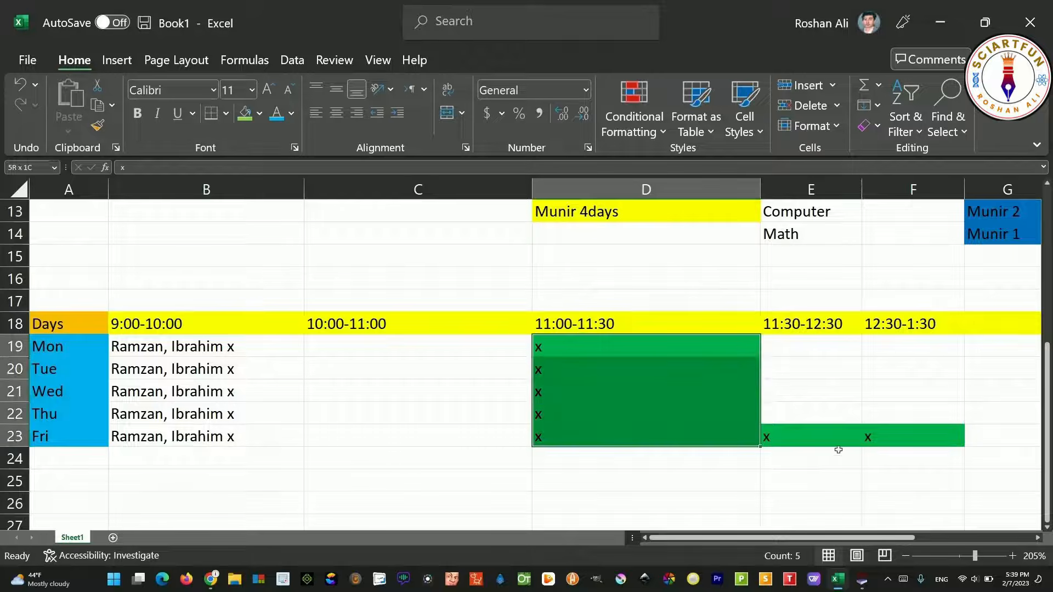
pyautogui.click(14, 436)
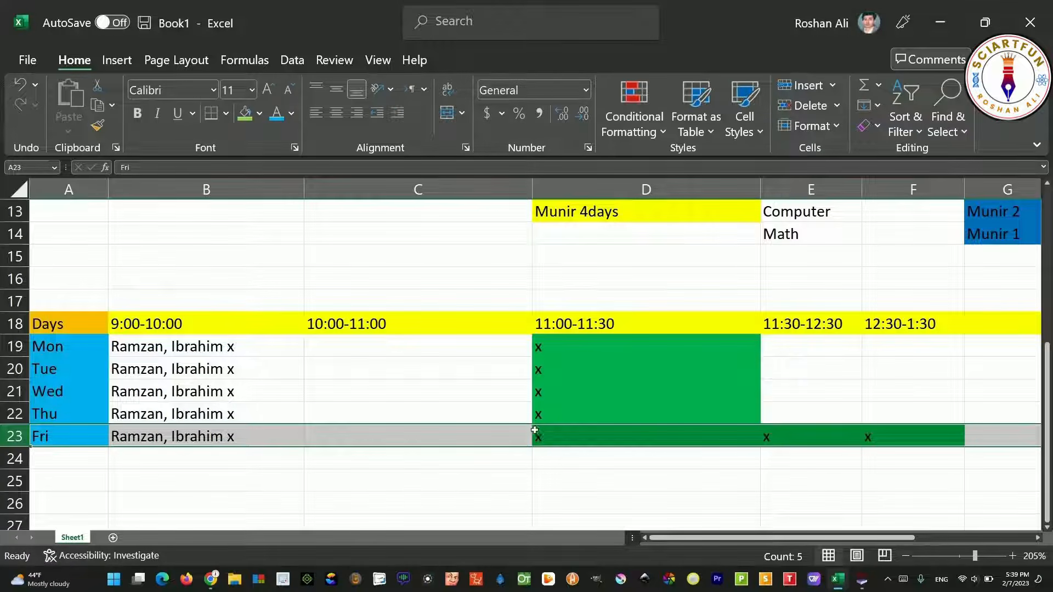
pyautogui.click(653, 435)
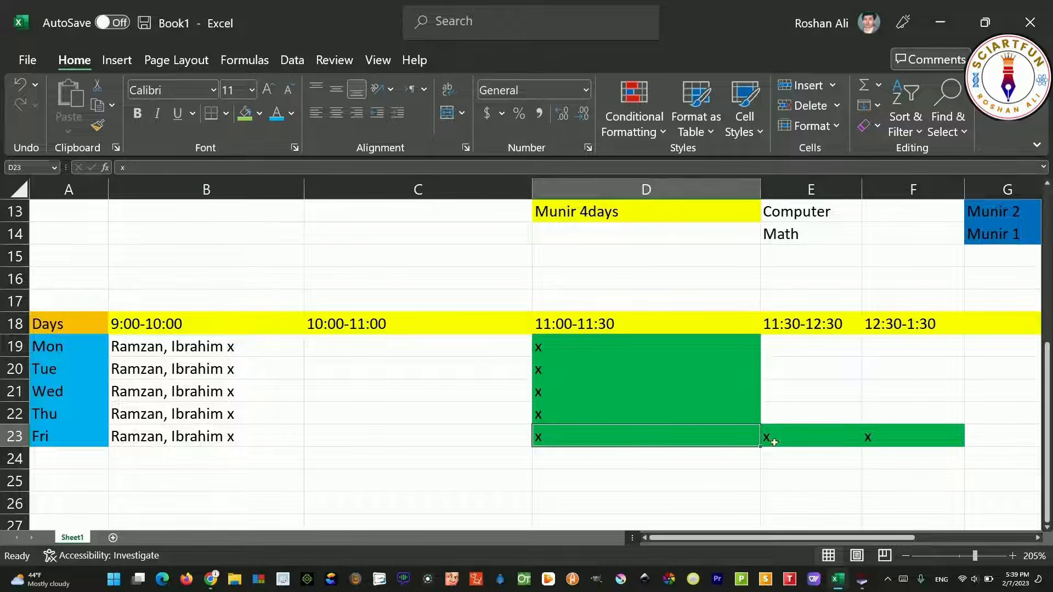
pyautogui.scroll(4, 664, 321)
pyautogui.scroll(-5, 668, 333)
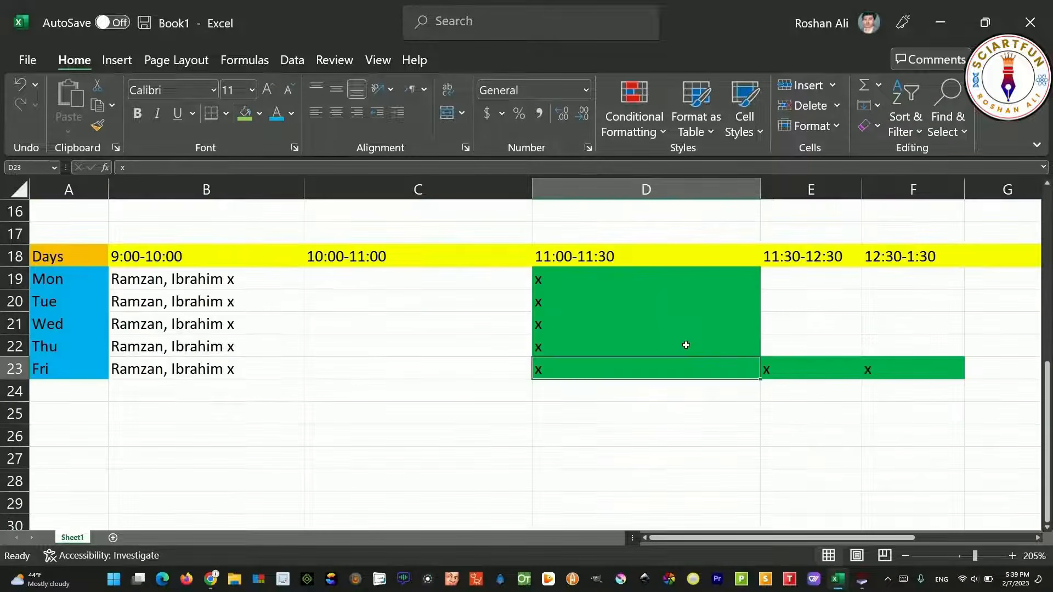
pyautogui.scroll(5, 684, 343)
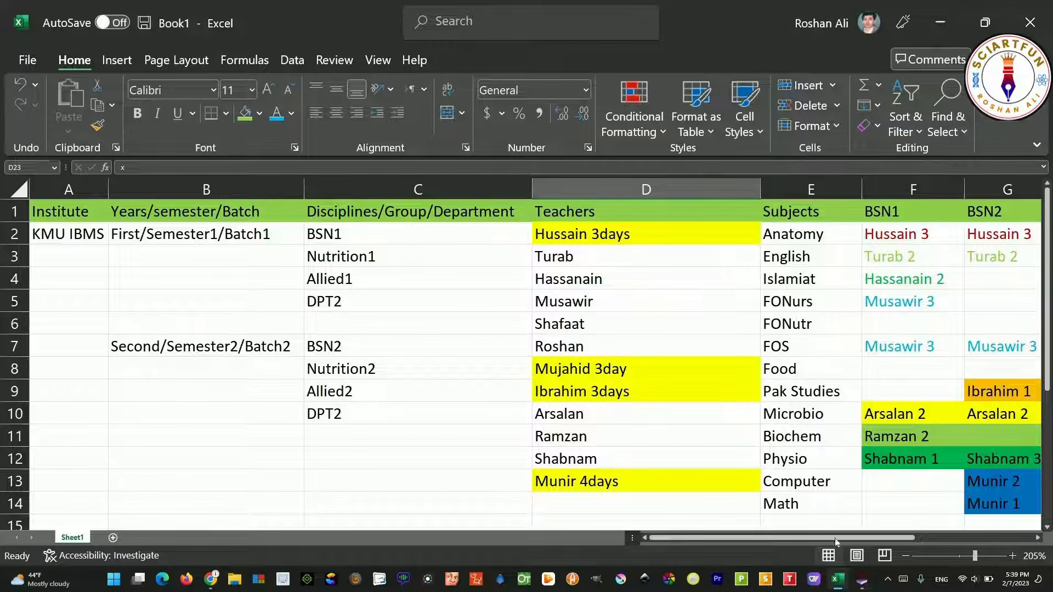
# Switch to FET and create a new file in Official mode
pyautogui.click(862, 579)
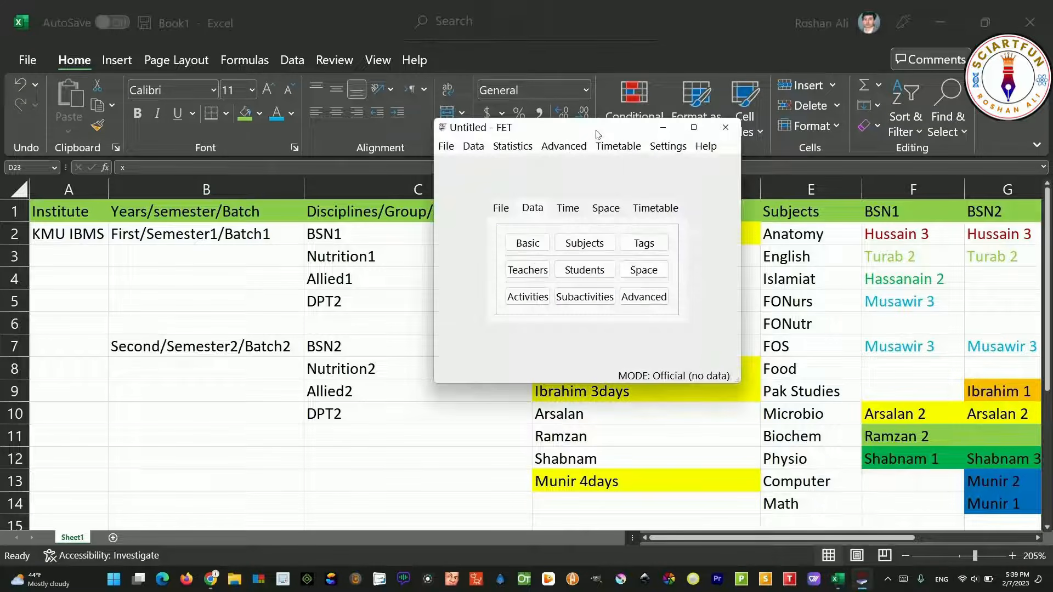
pyautogui.moveTo(598, 134); pyautogui.dragTo(552, 162)
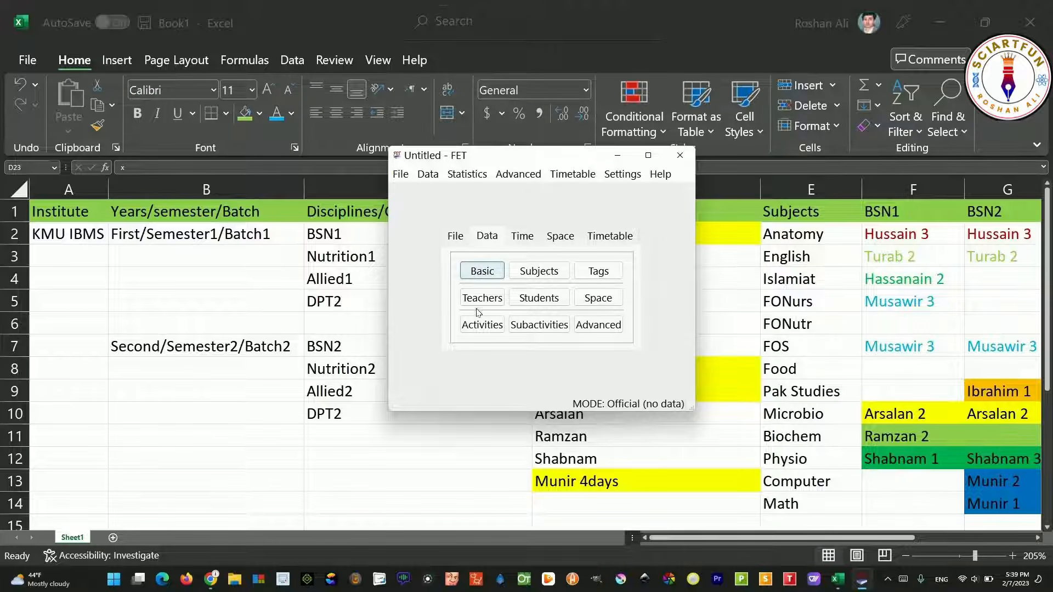
pyautogui.click(456, 237)
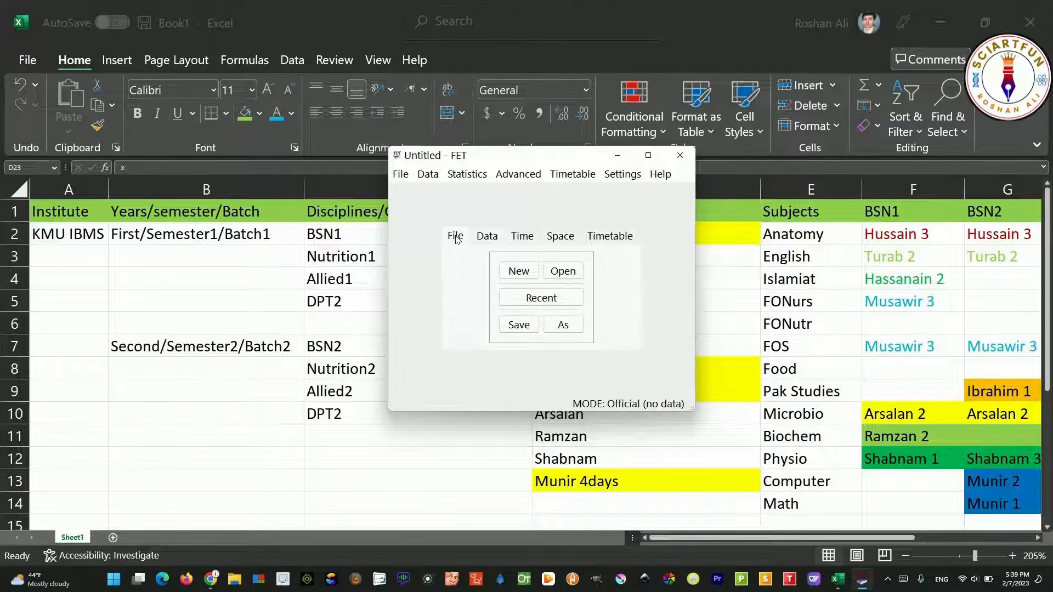
pyautogui.click(524, 273)
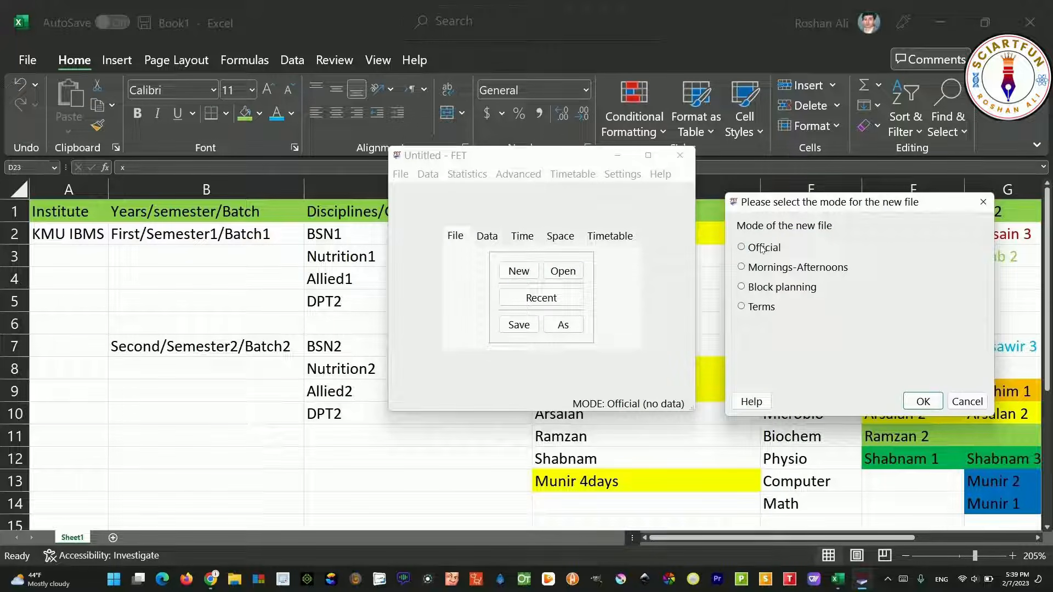
pyautogui.click(763, 248)
pyautogui.click(915, 402)
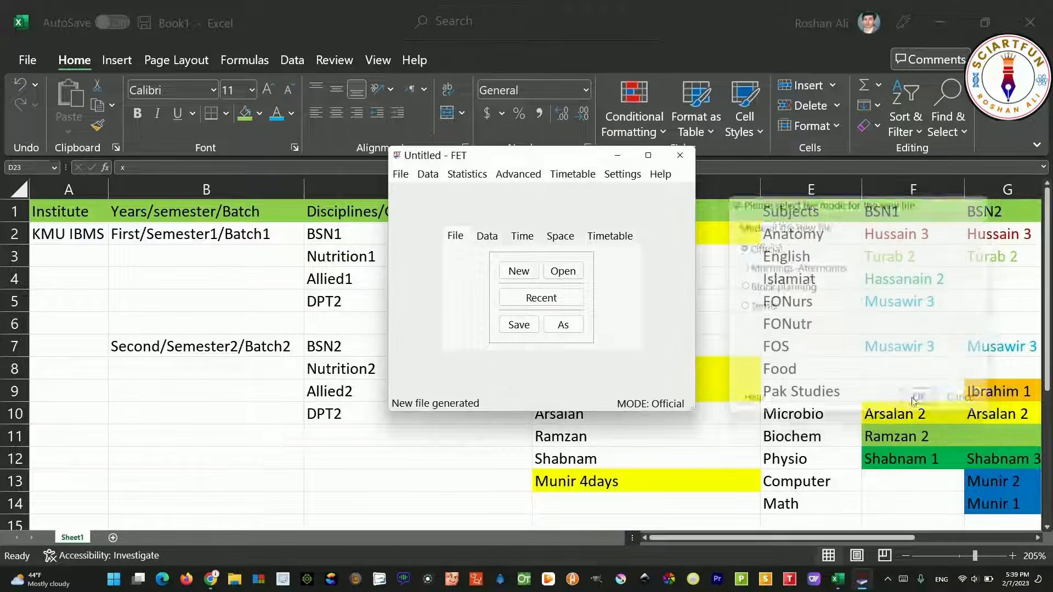
# Create a folder named timetable on the Desktop and set it as the results output directory
pyautogui.click(621, 174)
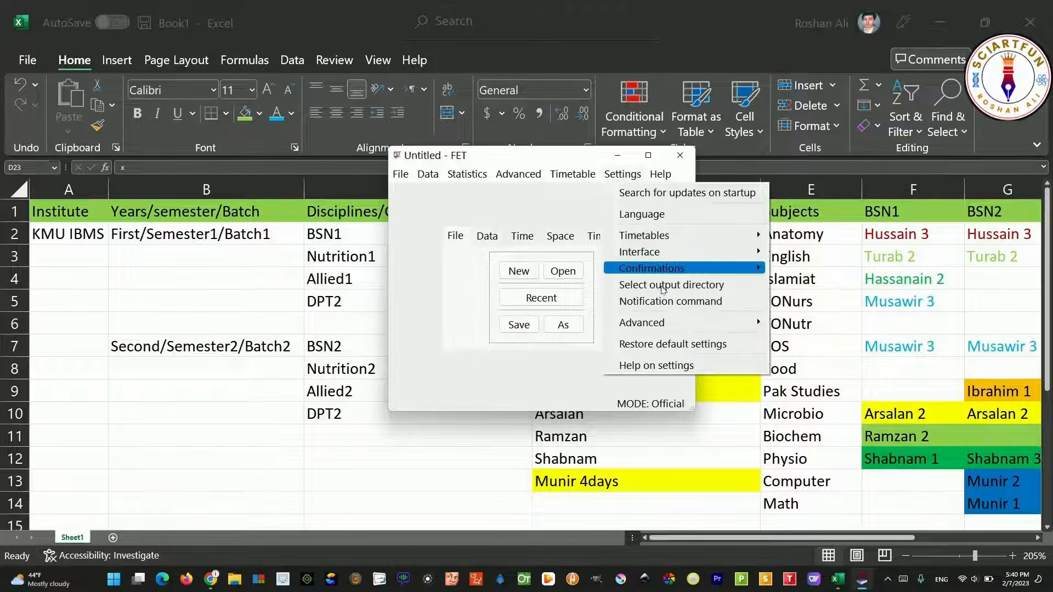
pyautogui.click(662, 289)
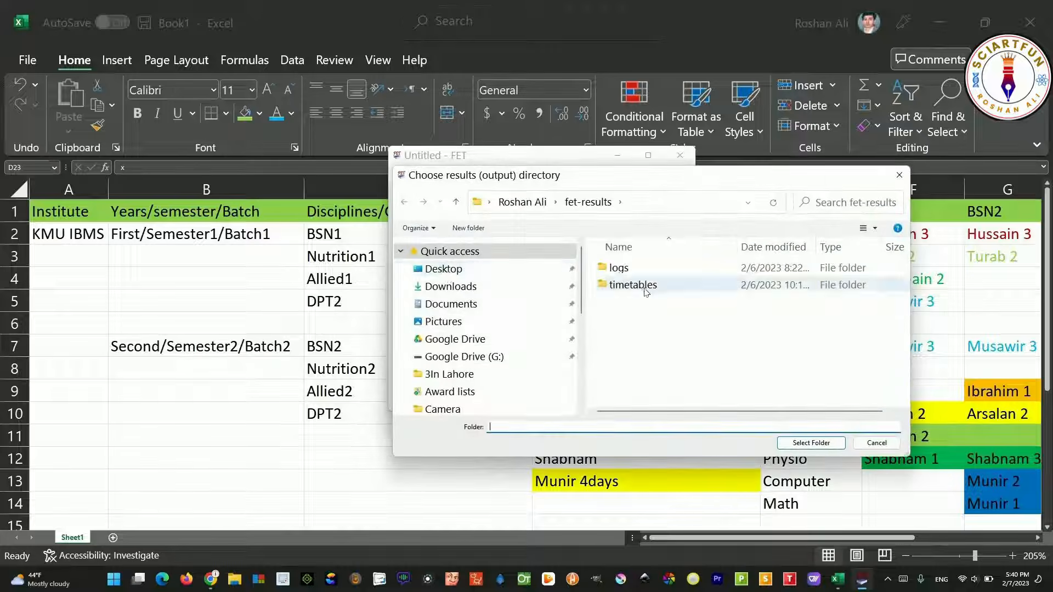
pyautogui.click(449, 270)
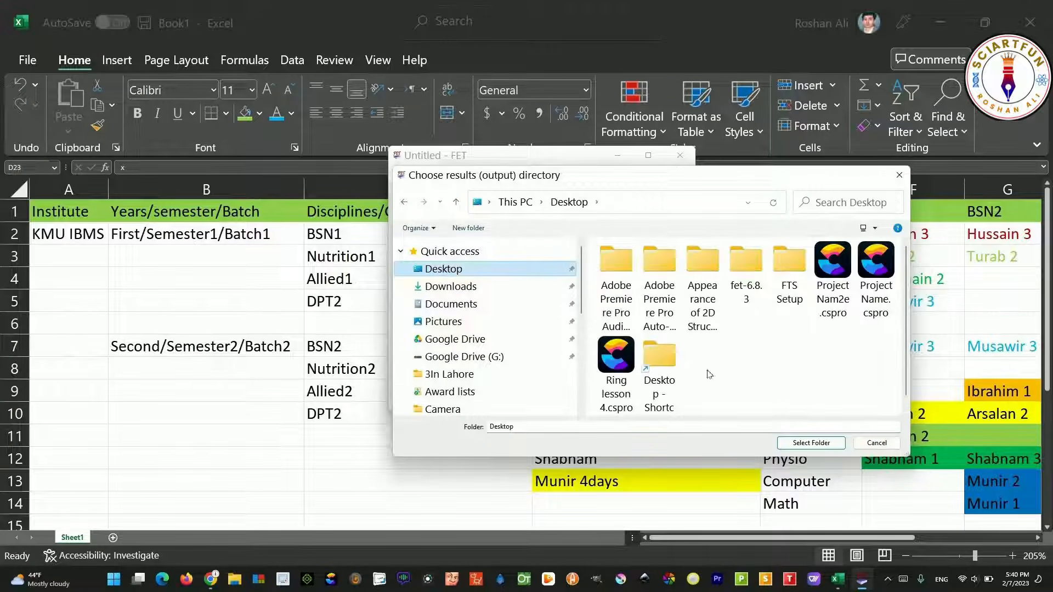
pyautogui.rightClick(788, 379)
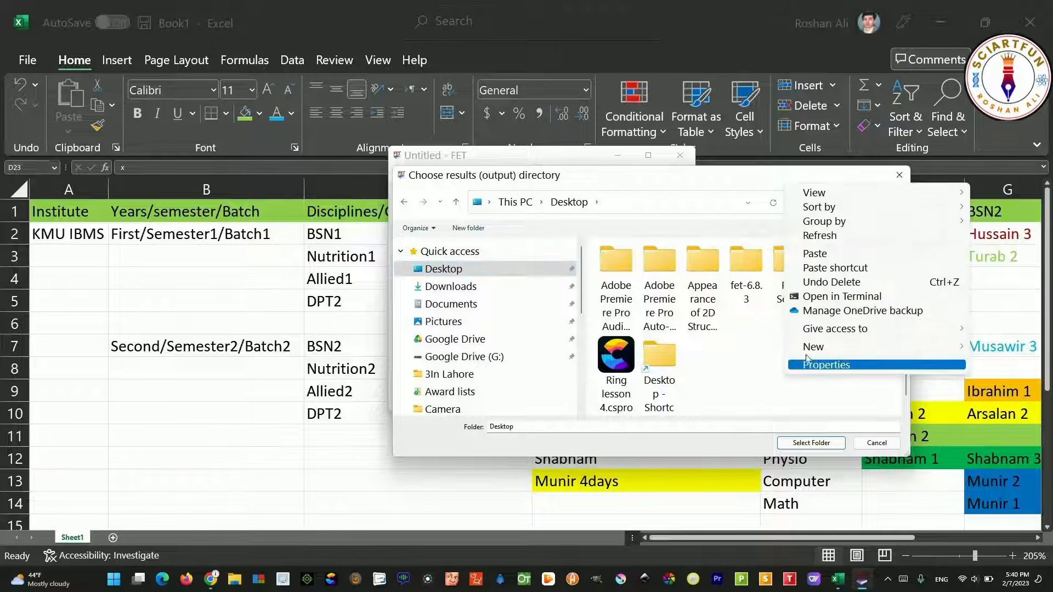
pyautogui.moveTo(812, 350)
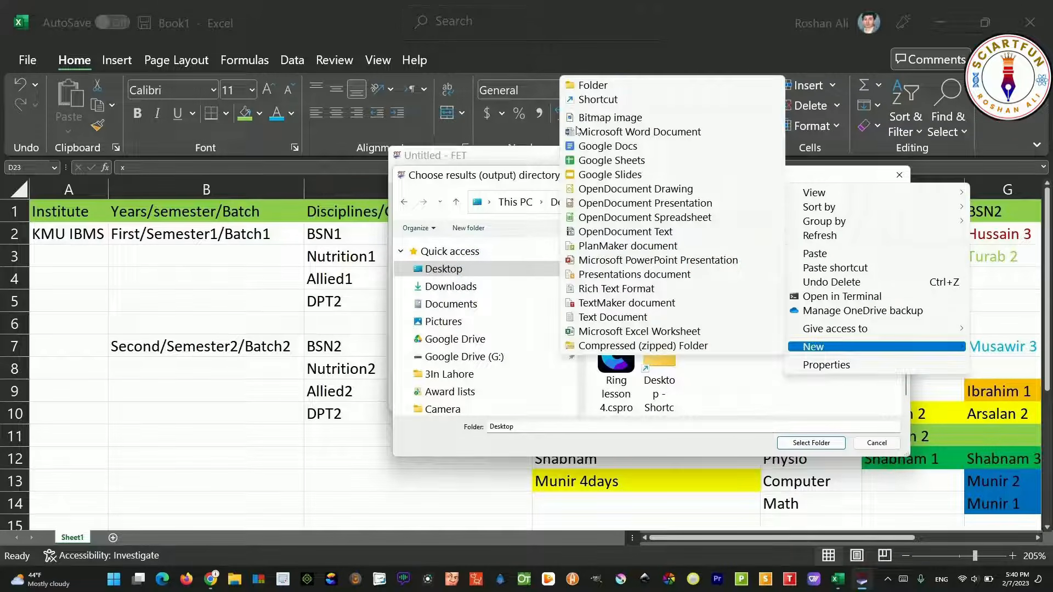
pyautogui.click(568, 86)
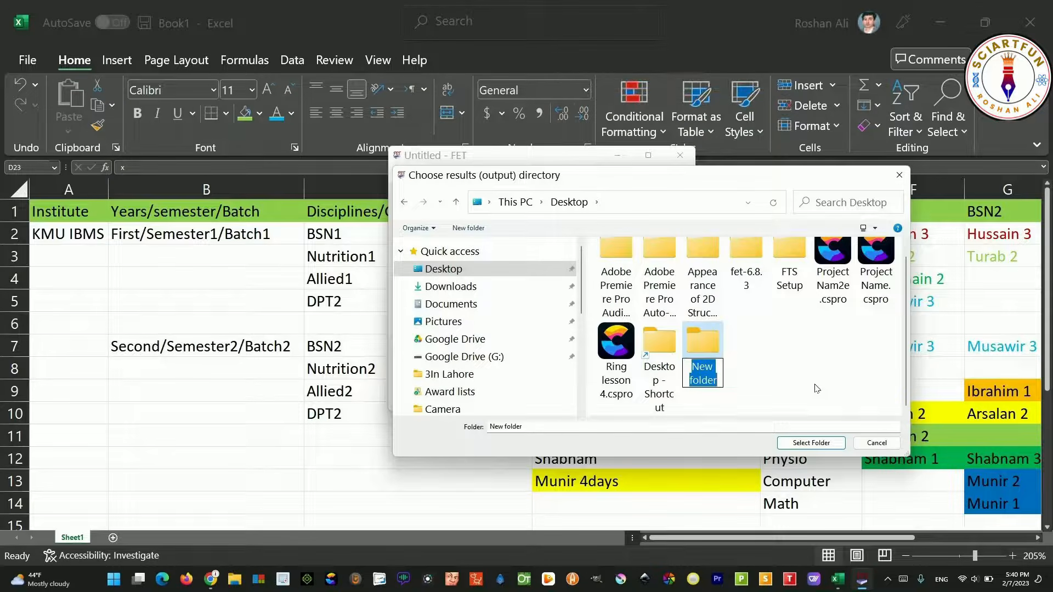
pyautogui.write('timetable')
pyautogui.press('Return')
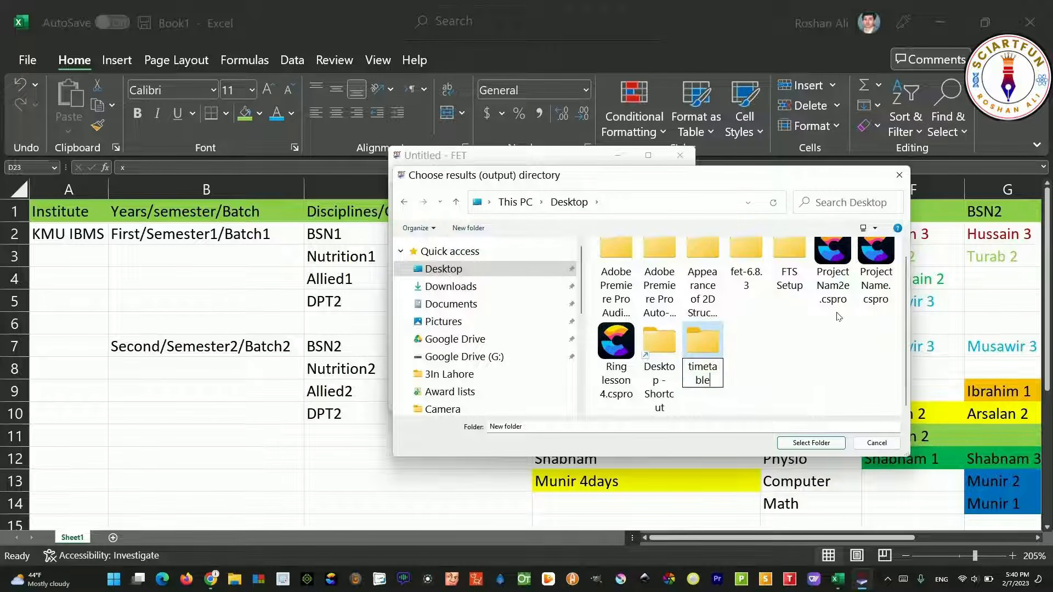
pyautogui.doubleClick(706, 350)
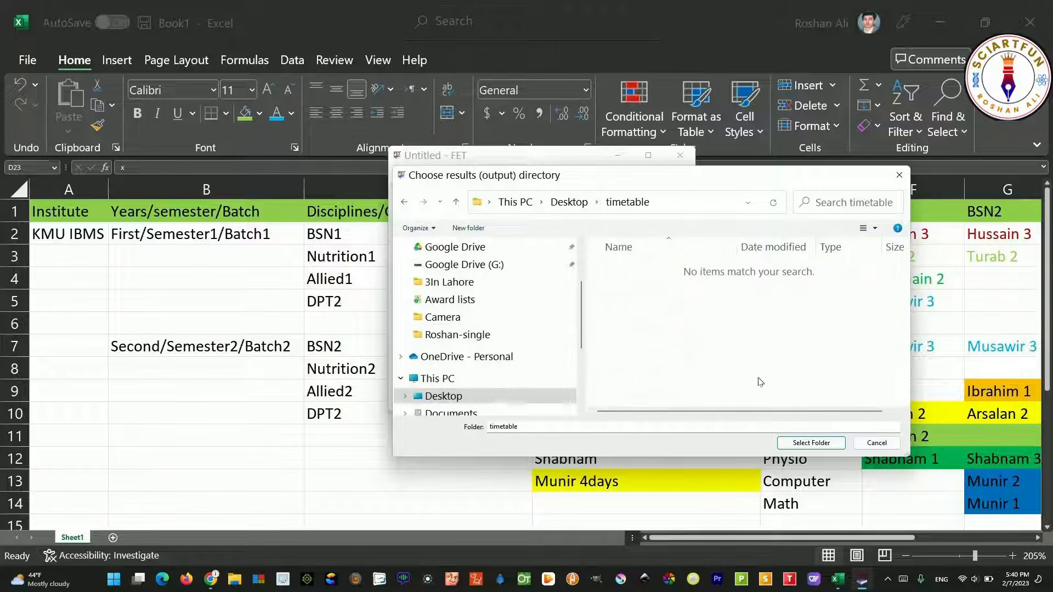
pyautogui.click(832, 445)
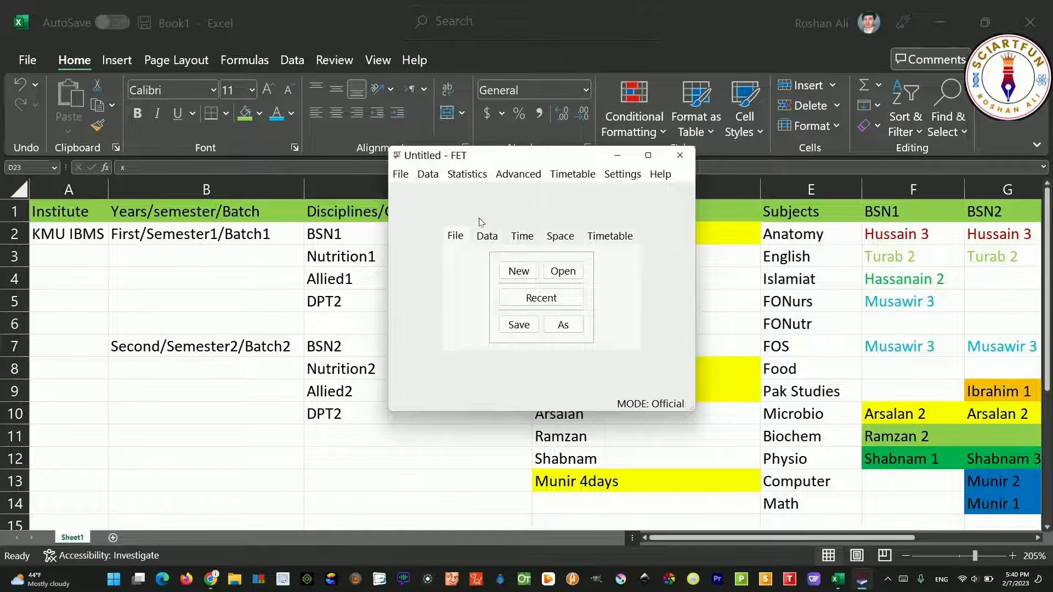
# Save the new timetable file to the Desktop as untitled.fet
pyautogui.click(406, 177)
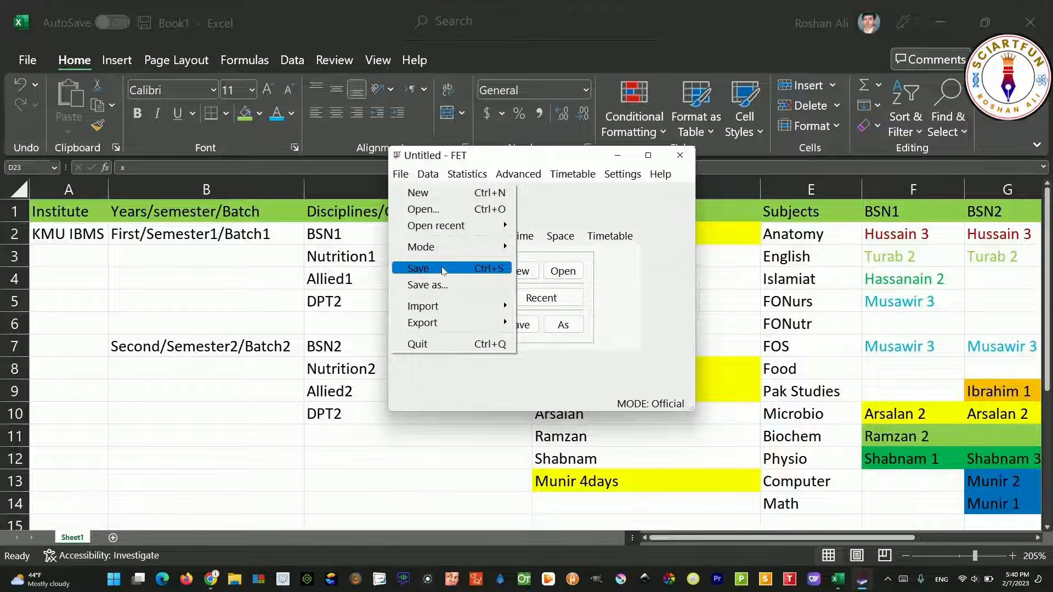
pyautogui.click(444, 268)
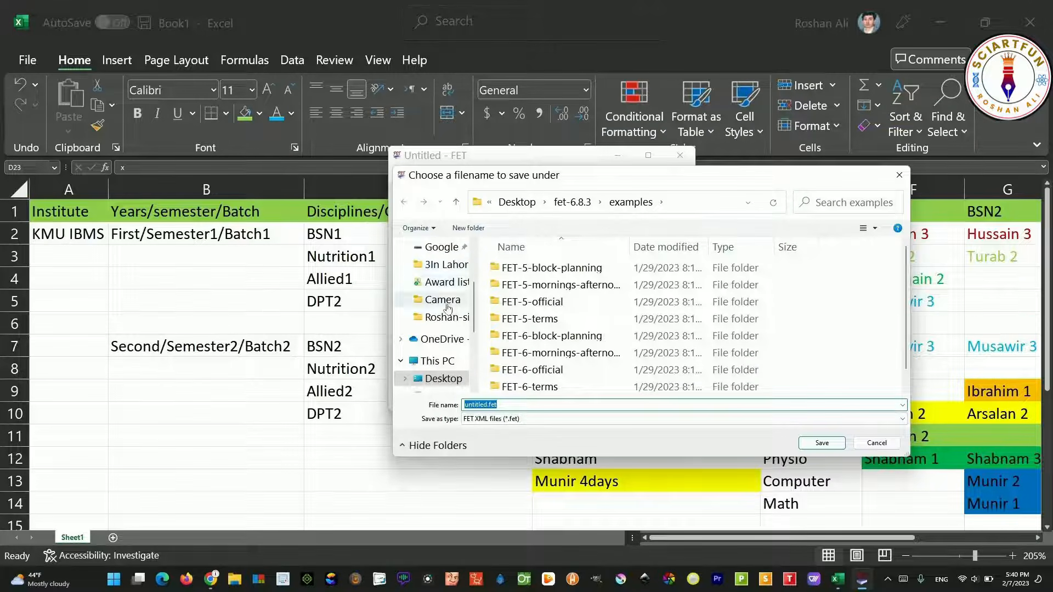
pyautogui.scroll(2, 444, 291)
pyautogui.click(443, 270)
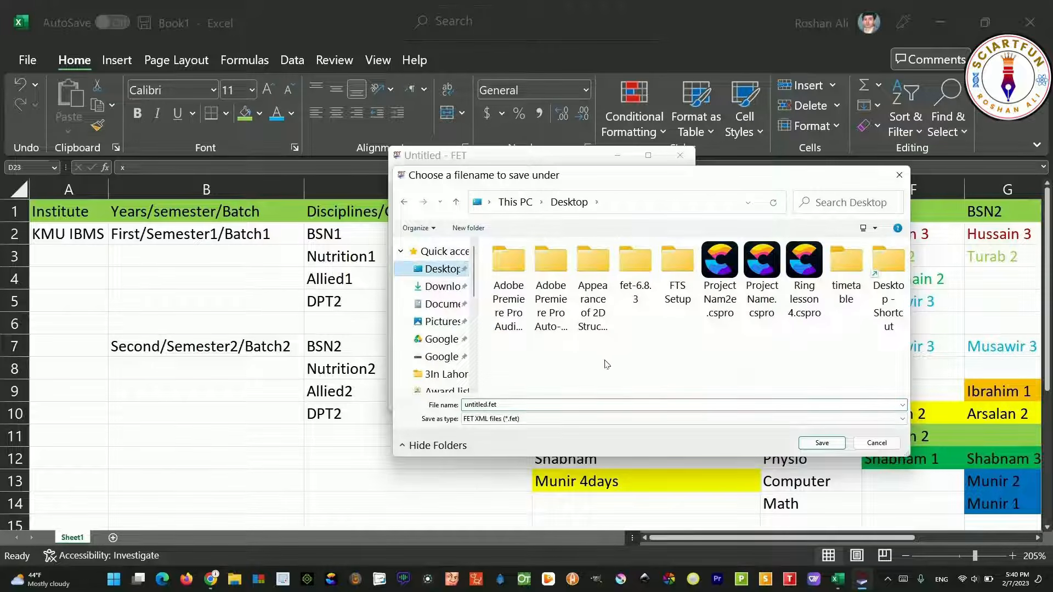
pyautogui.click(512, 424)
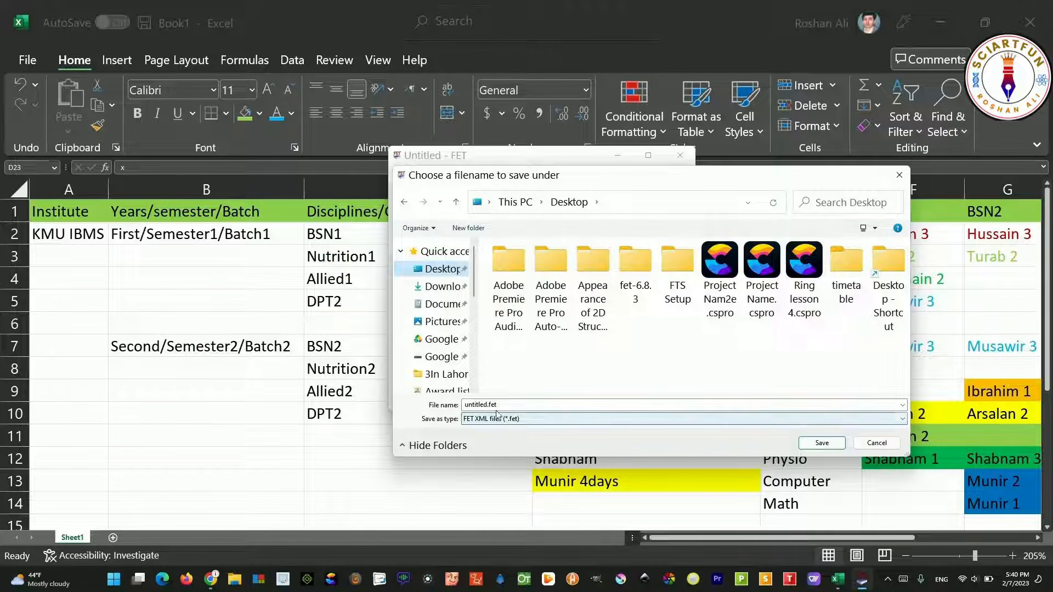
pyautogui.click(823, 443)
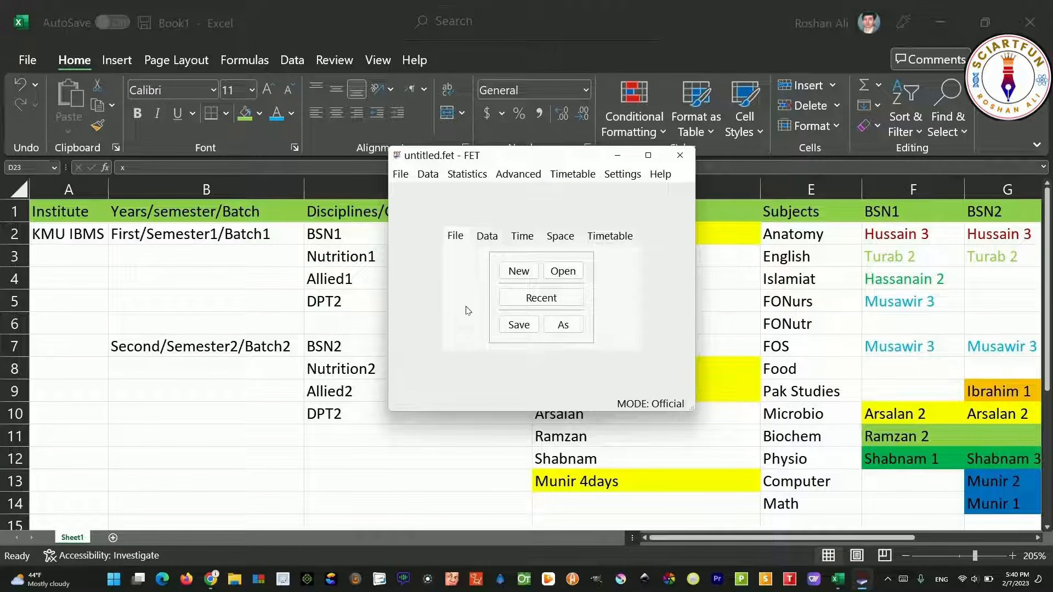
# Set the institution name to KMU IBMS in the basic data
pyautogui.click(489, 238)
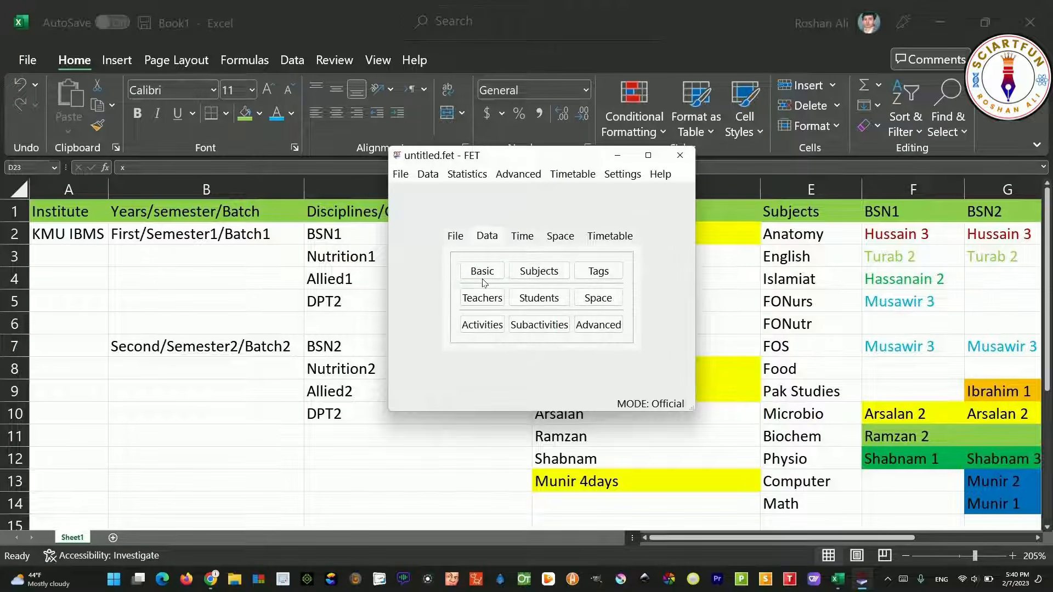
pyautogui.click(483, 272)
pyautogui.moveTo(530, 280)
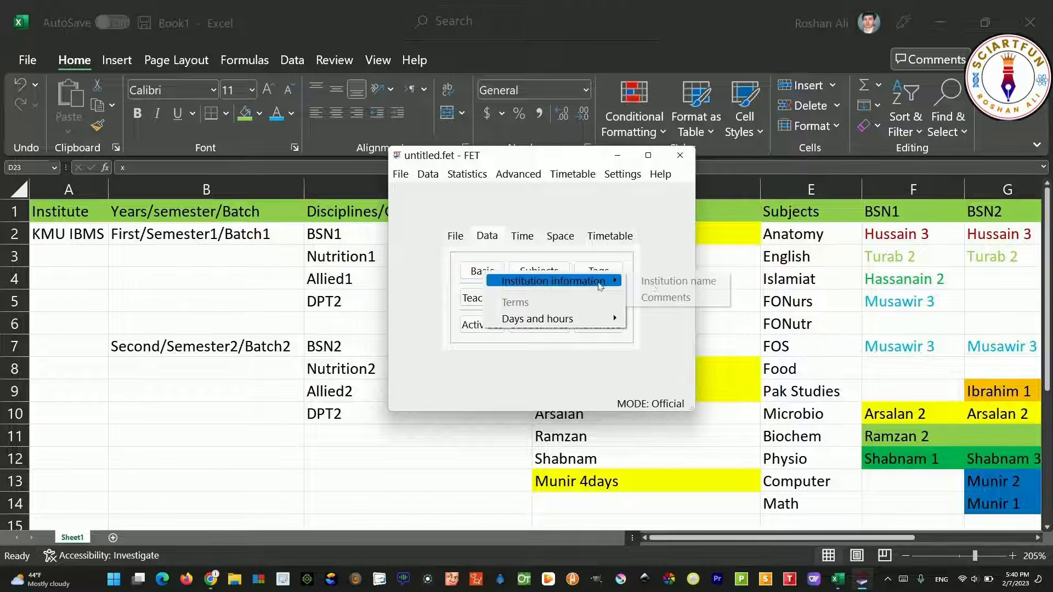
pyautogui.click(658, 281)
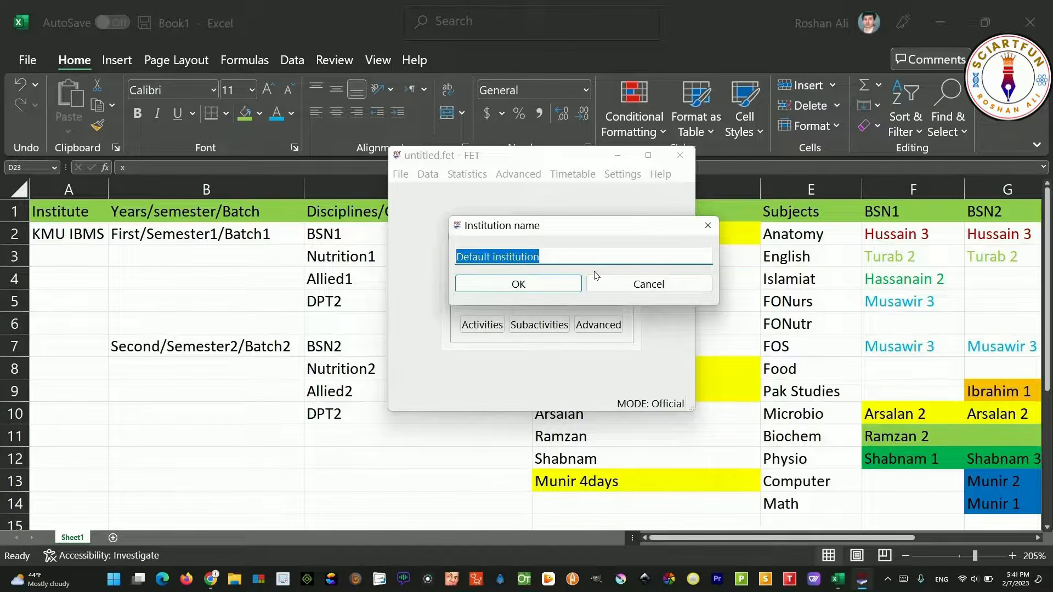
pyautogui.write('KMU ')
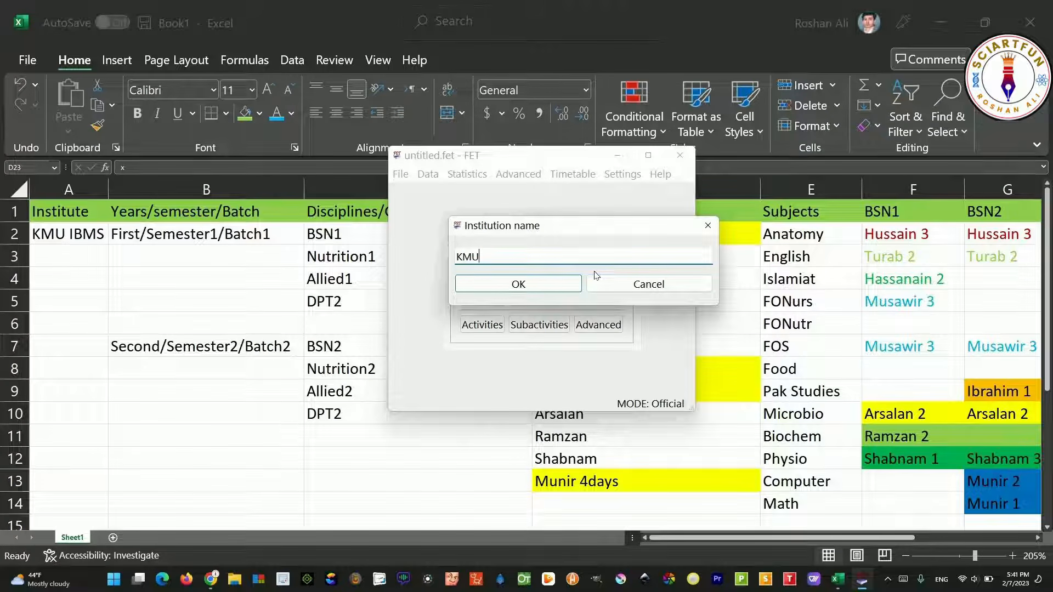
pyautogui.write('IBMS')
pyautogui.click(568, 282)
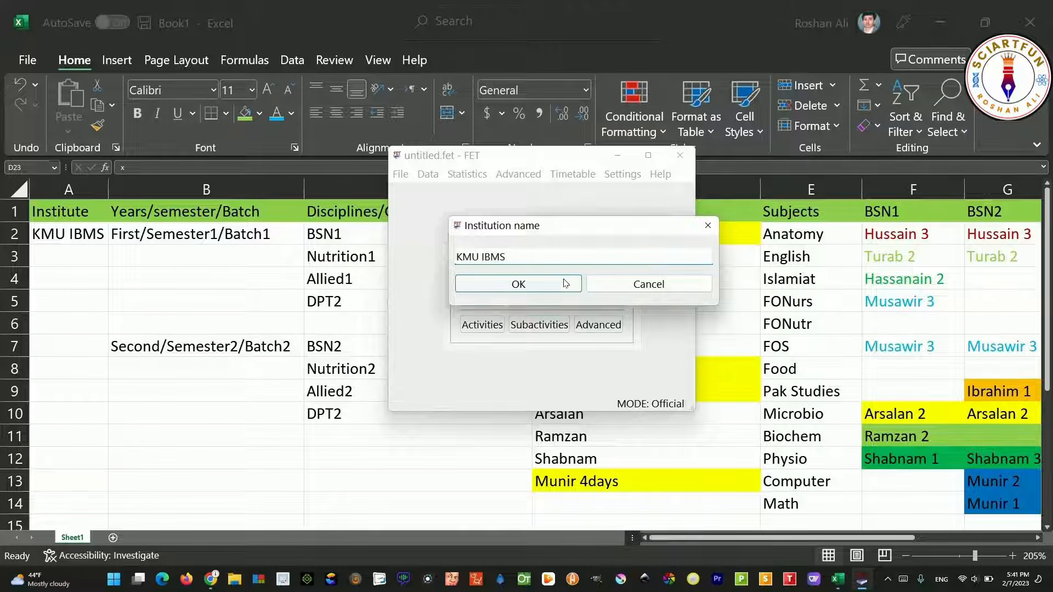
# Check the days per week against the spreadsheet and accept five working days, Monday to Friday
pyautogui.click(493, 273)
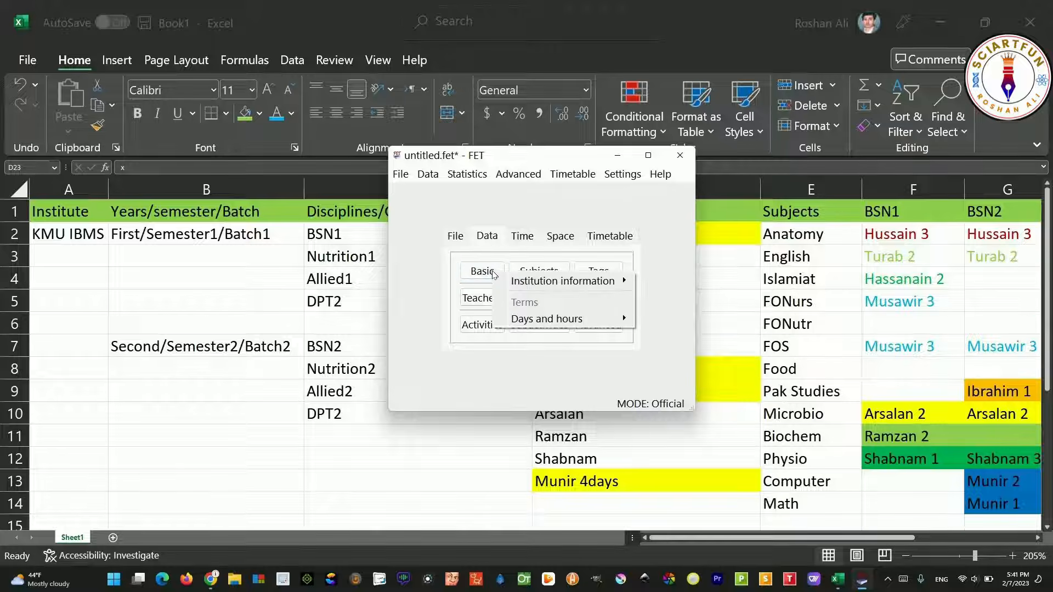
pyautogui.moveTo(565, 320)
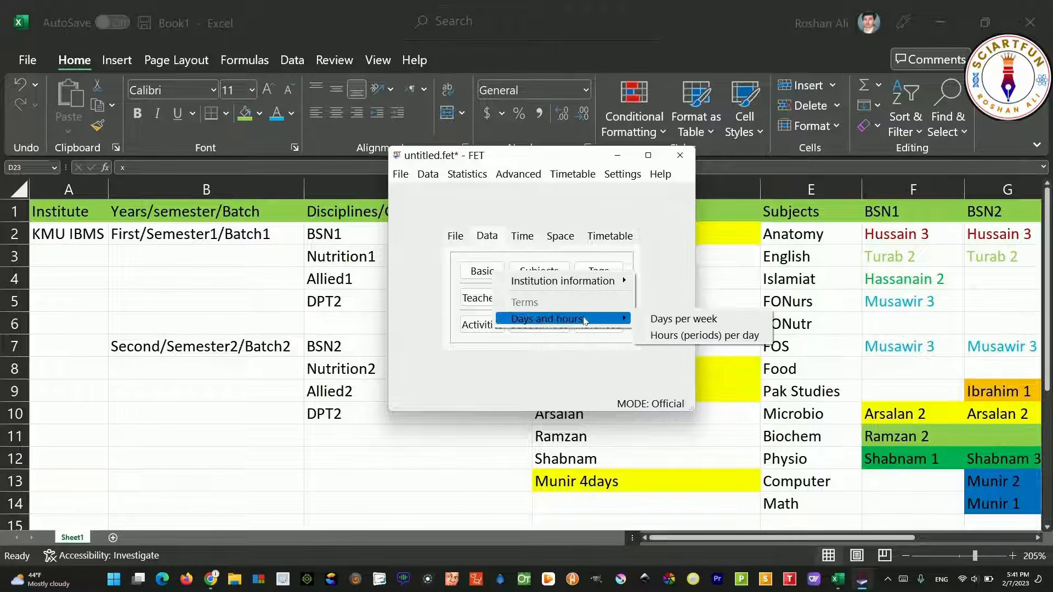
pyautogui.click(701, 322)
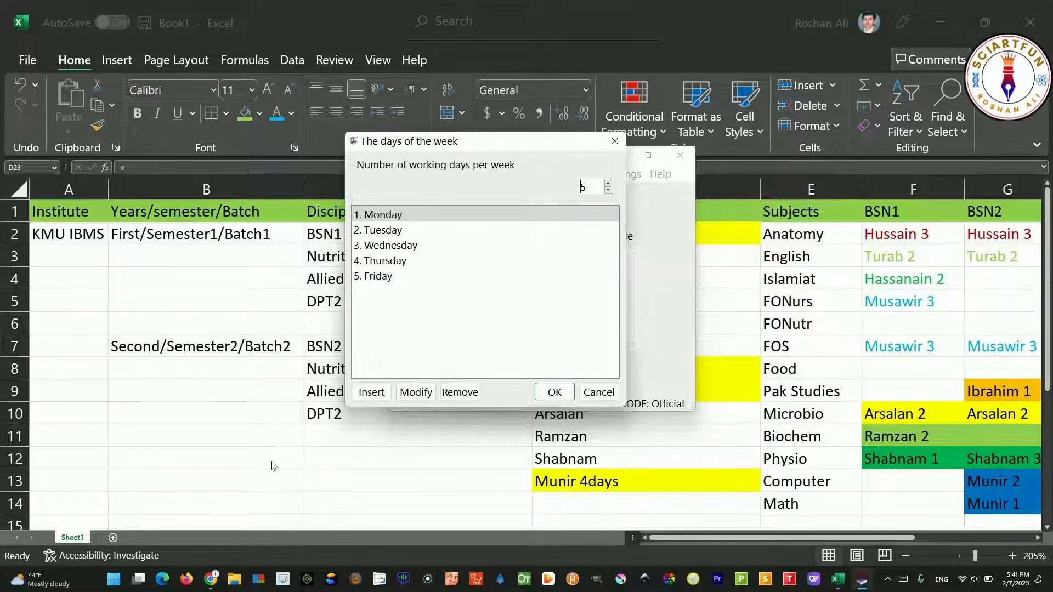
pyautogui.scroll(-3, 274, 466)
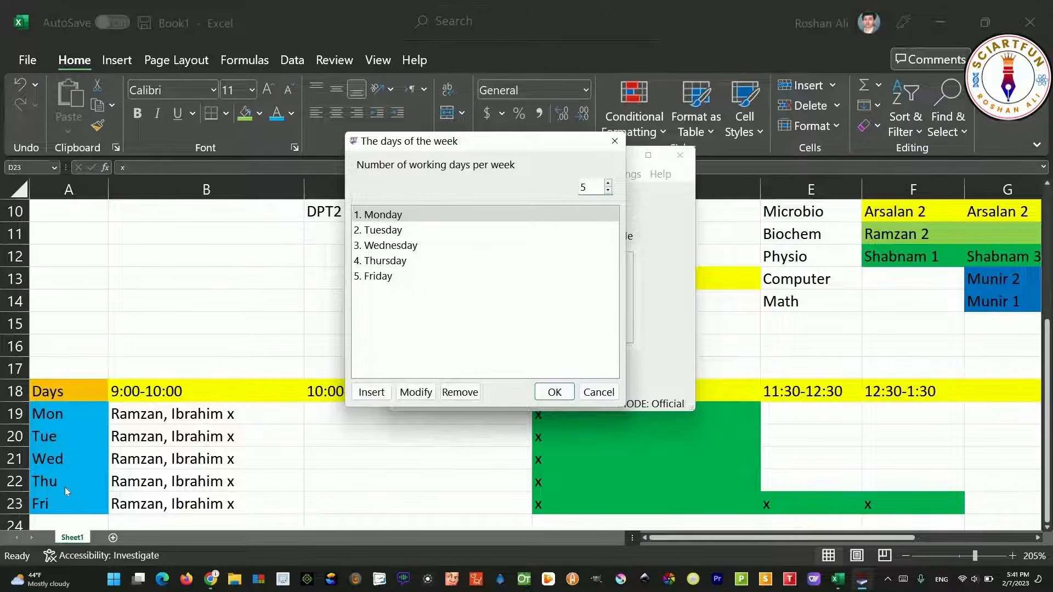
pyautogui.click(555, 392)
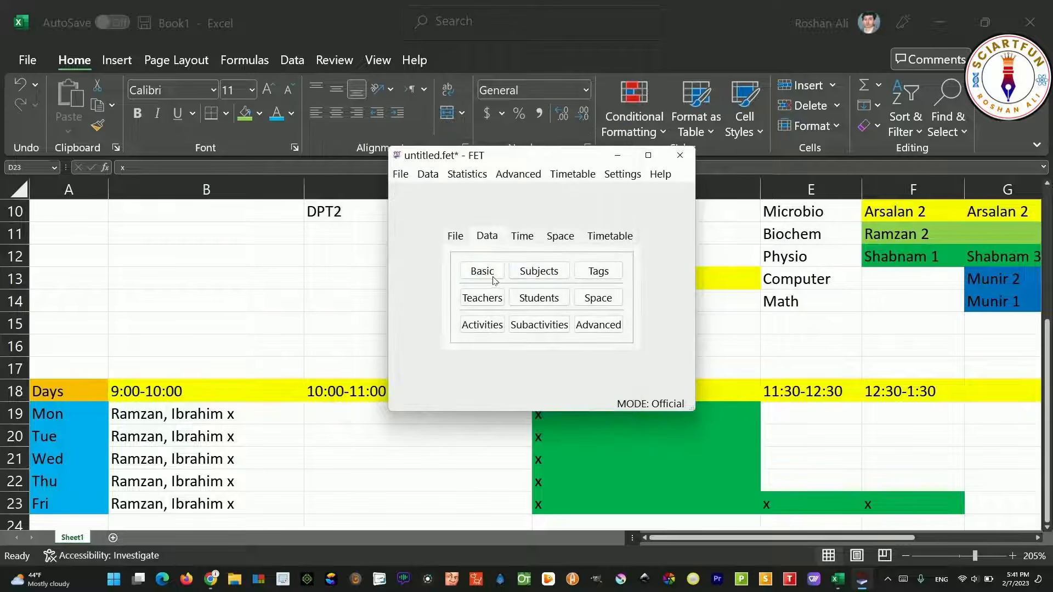
# Set the number of working hours per day to 5
pyautogui.click(492, 279)
pyautogui.moveTo(604, 324)
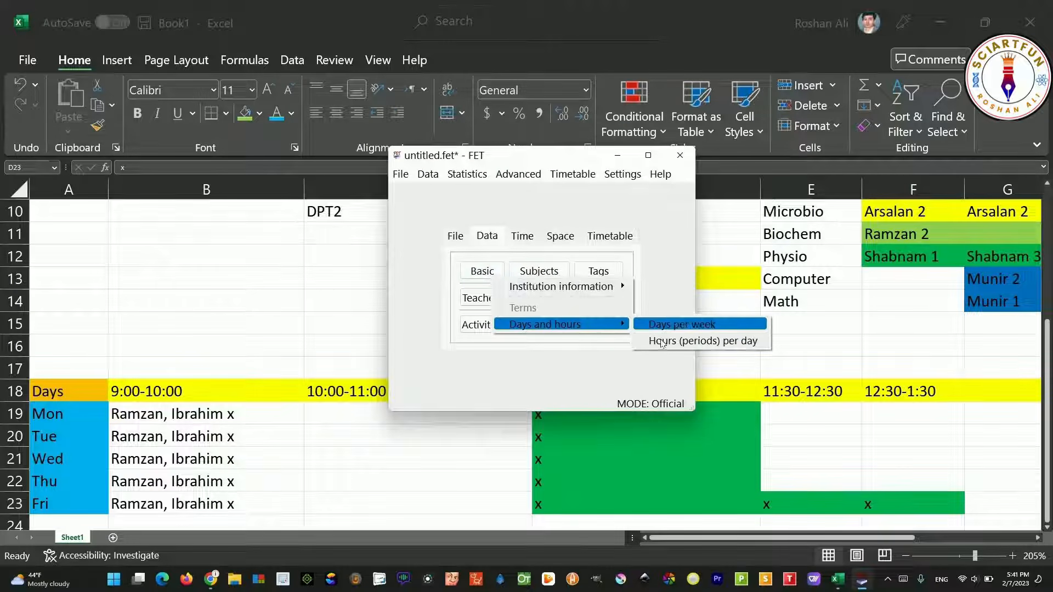
pyautogui.click(664, 343)
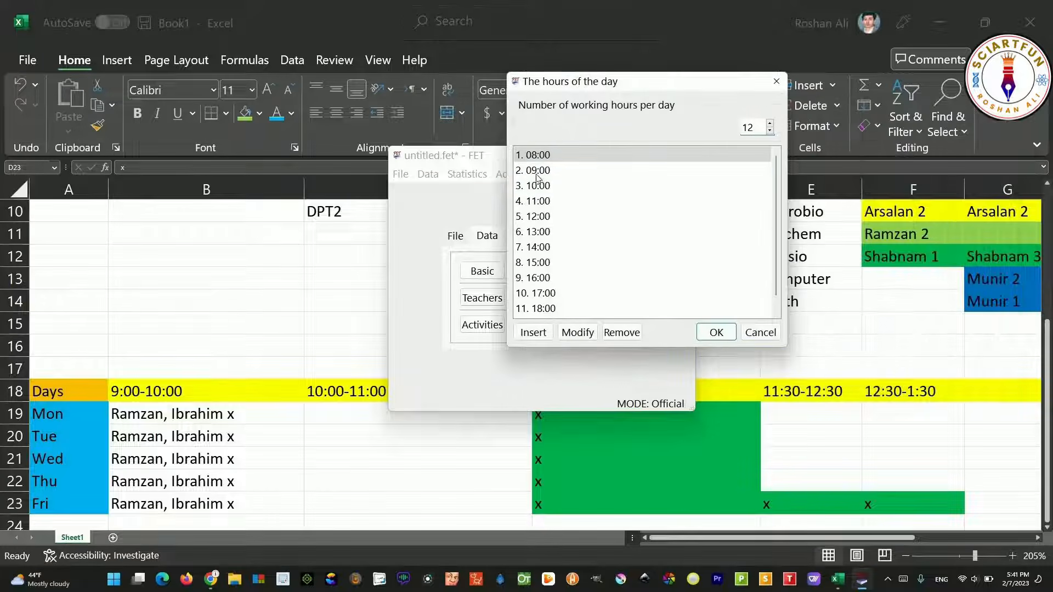
pyautogui.click(770, 131)
pyautogui.click(770, 131)
pyautogui.click(770, 132)
pyautogui.click(770, 131)
pyautogui.click(770, 132)
pyautogui.click(770, 131)
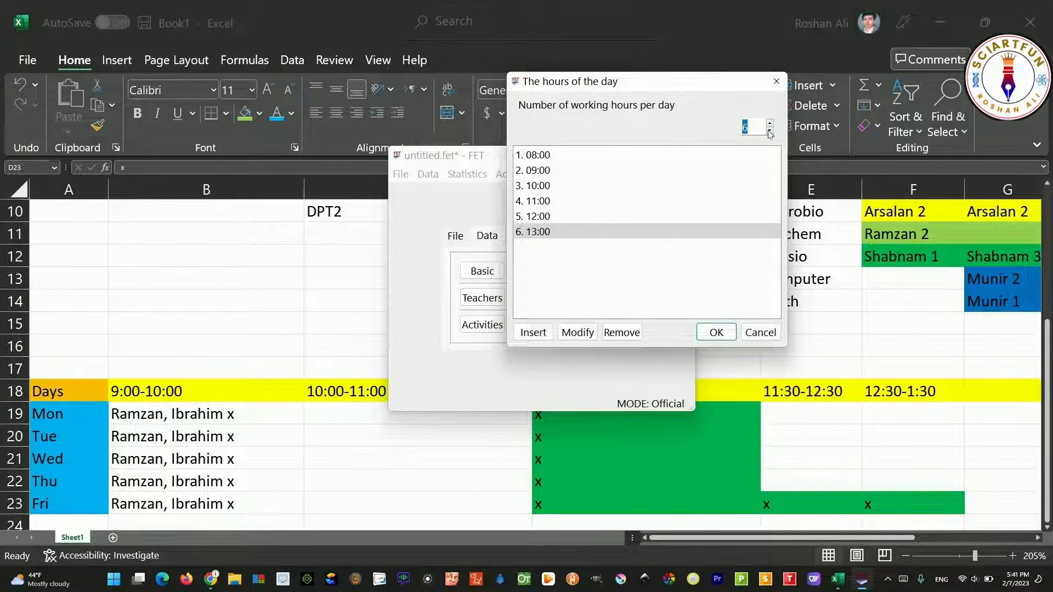
pyautogui.click(770, 131)
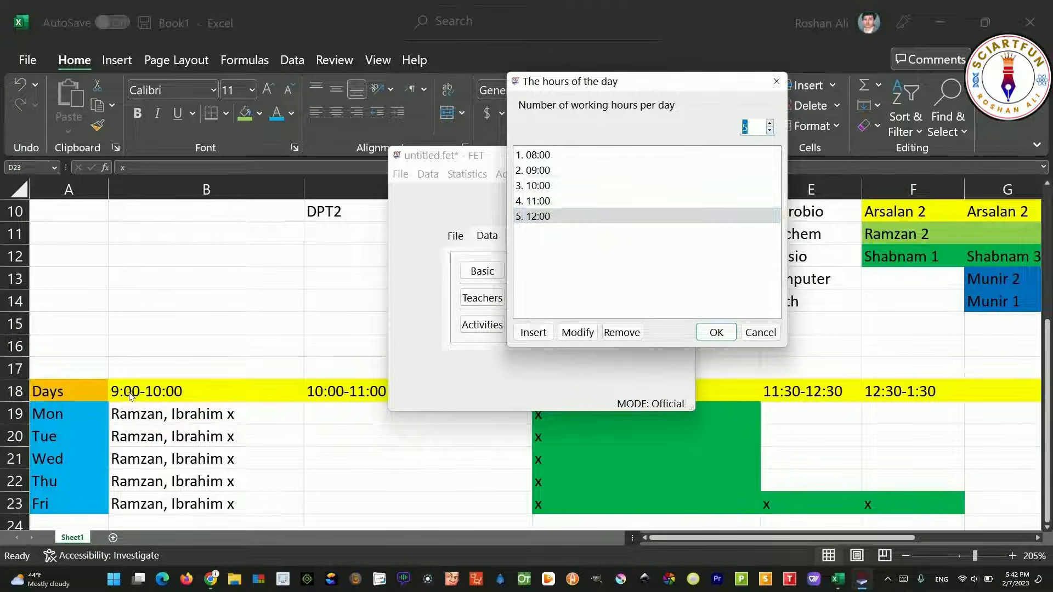
# Rename the first hour of the day to 9-10 and the second to 10-11
pyautogui.doubleClick(552, 156)
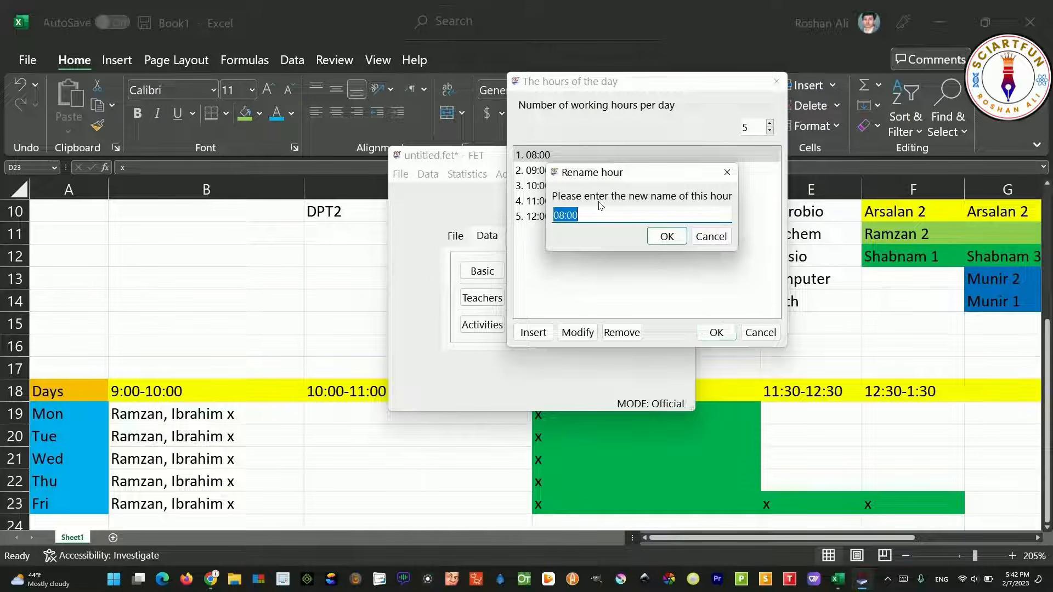
pyautogui.write('9')
pyautogui.write('0')
pyautogui.click(667, 237)
pyautogui.doubleClick(547, 168)
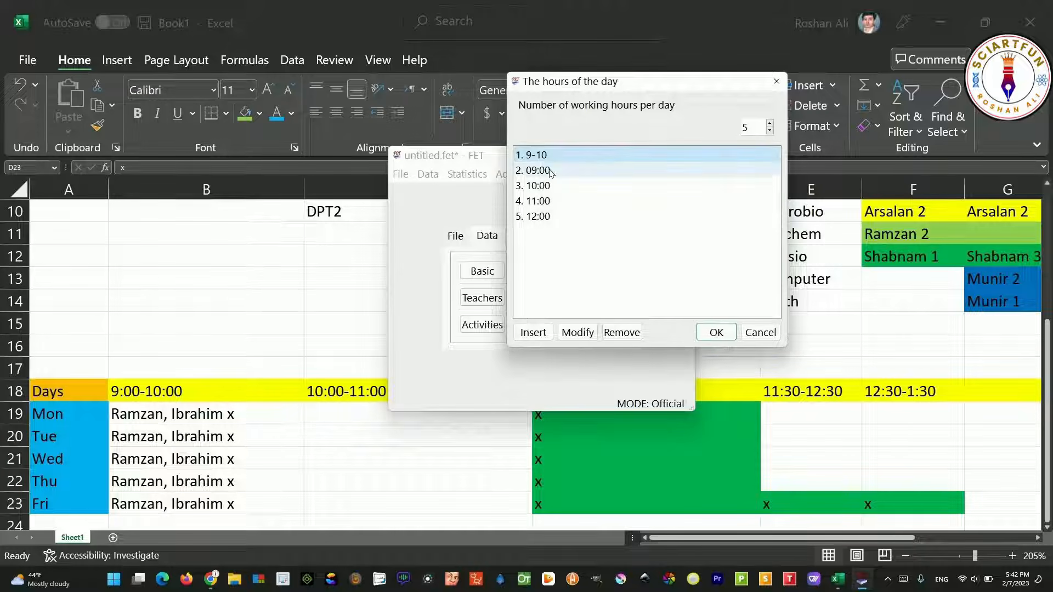
pyautogui.write('10')
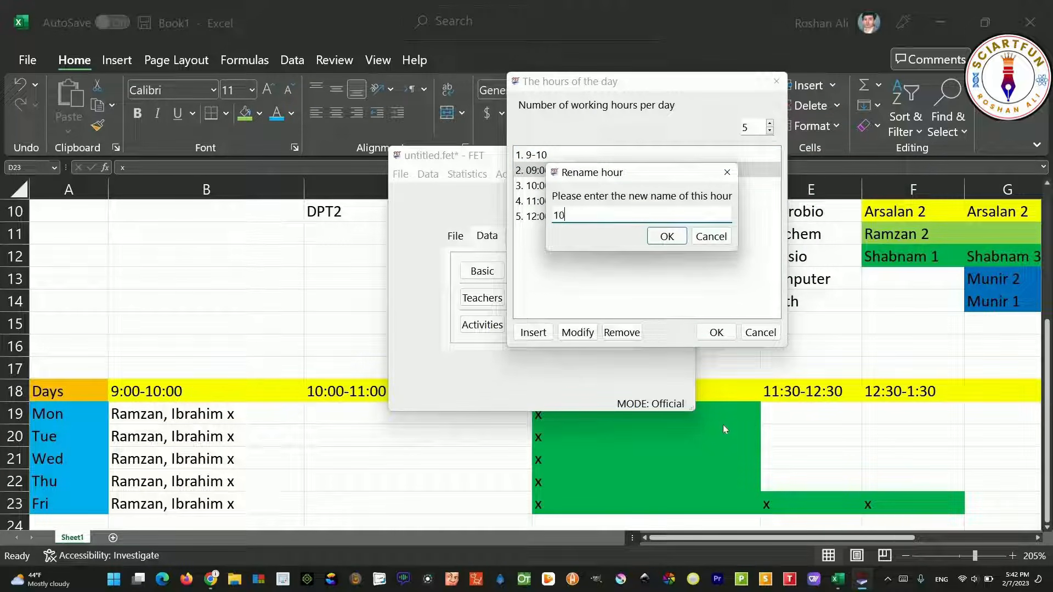
pyautogui.write('-11')
pyautogui.press('Return')
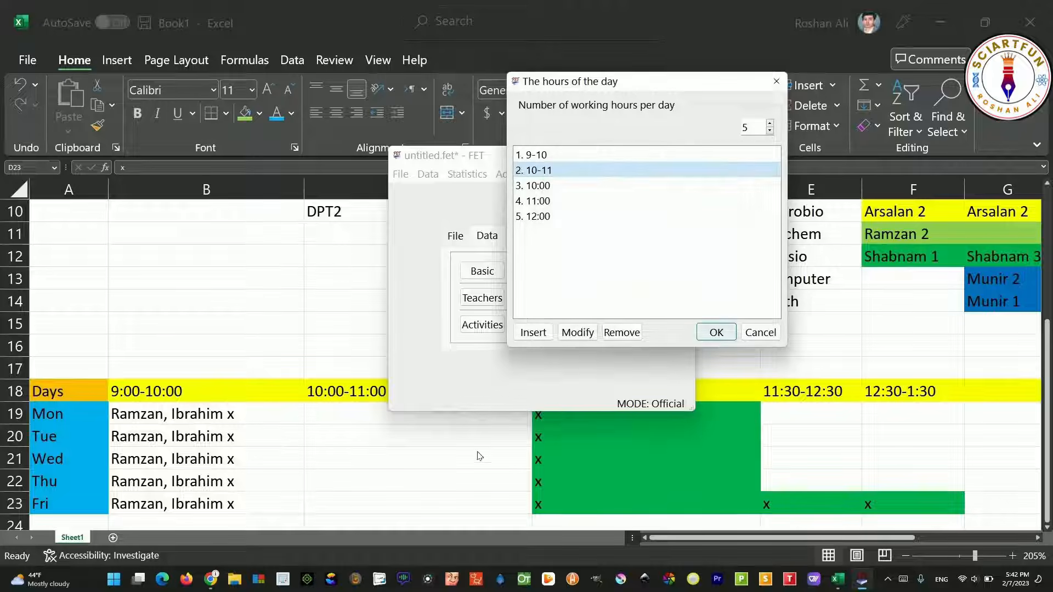
# Rename the third hour of the day to 11-1130 and the fourth to 1130-1230
pyautogui.scroll(1, 556, 465)
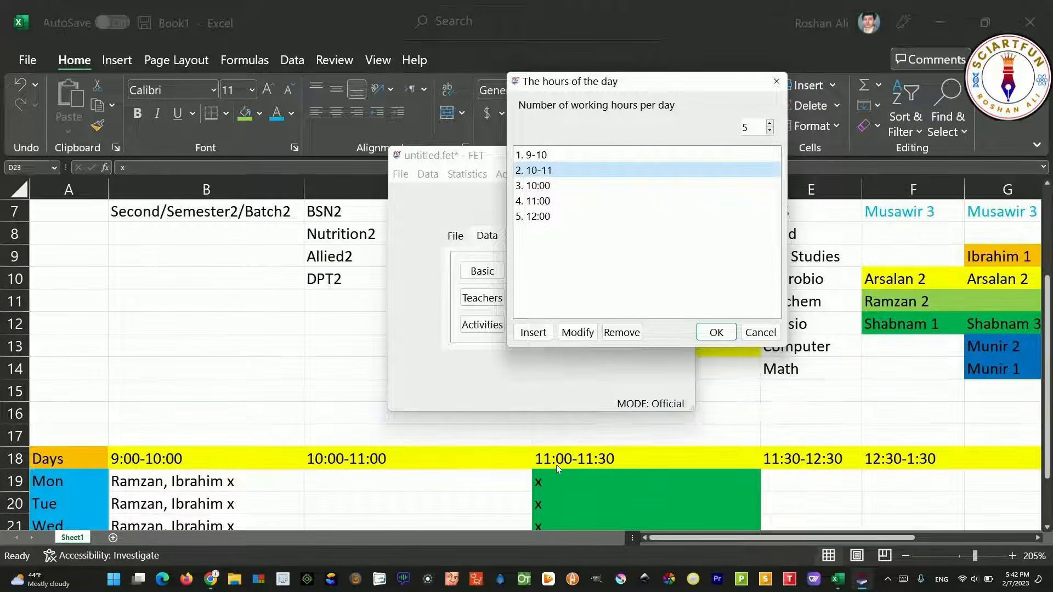
pyautogui.doubleClick(542, 190)
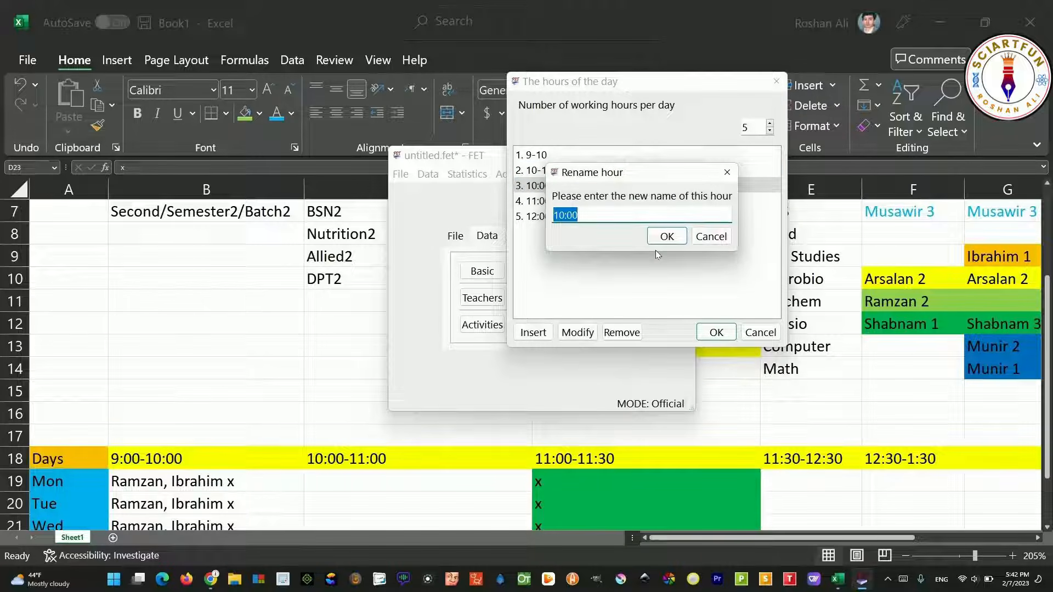
pyautogui.write('11-11')
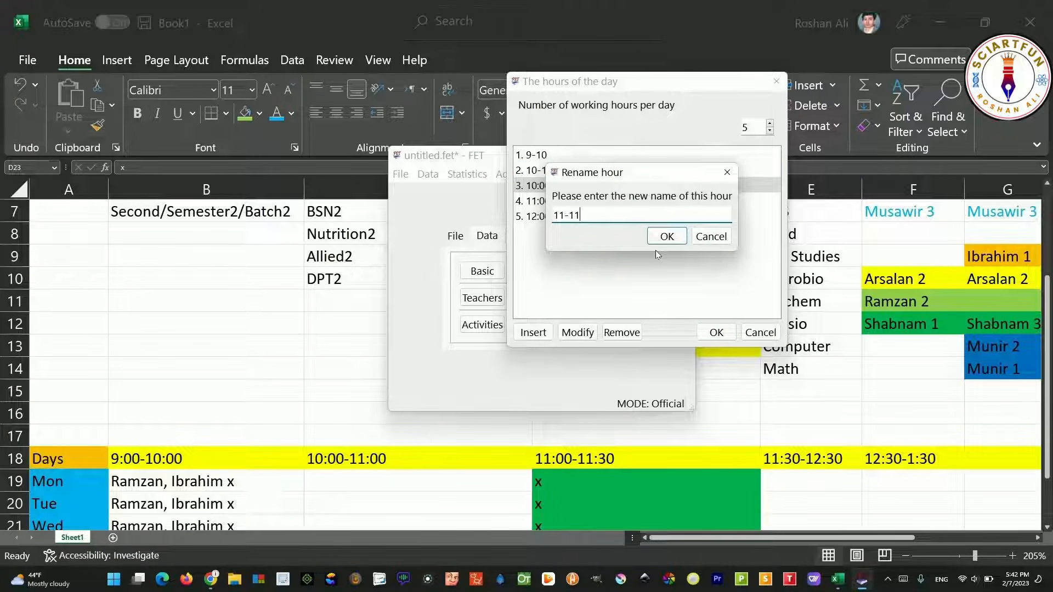
pyautogui.write('30')
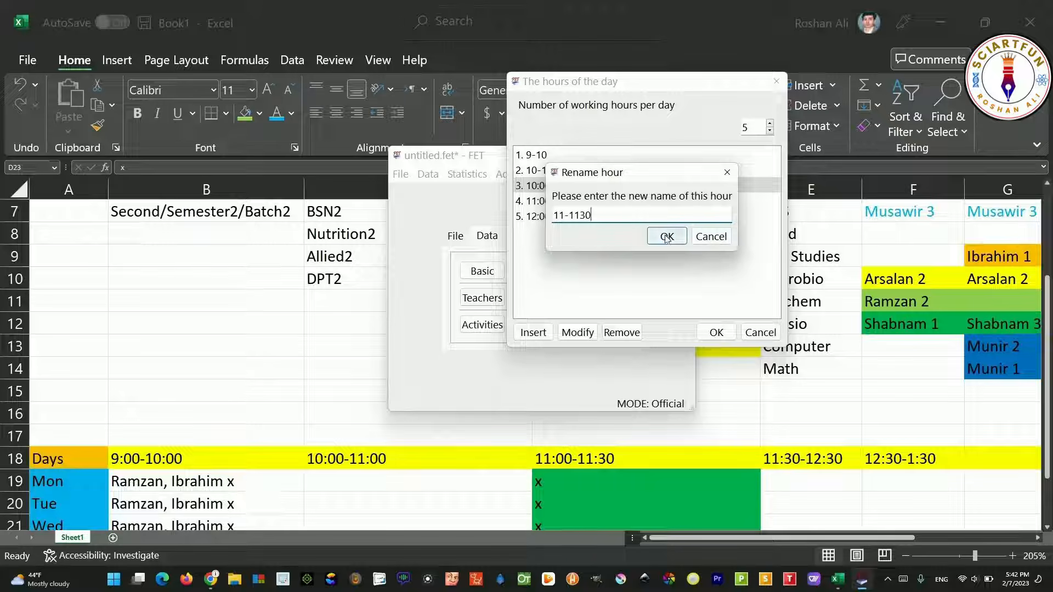
pyautogui.click(666, 237)
pyautogui.press('Down')
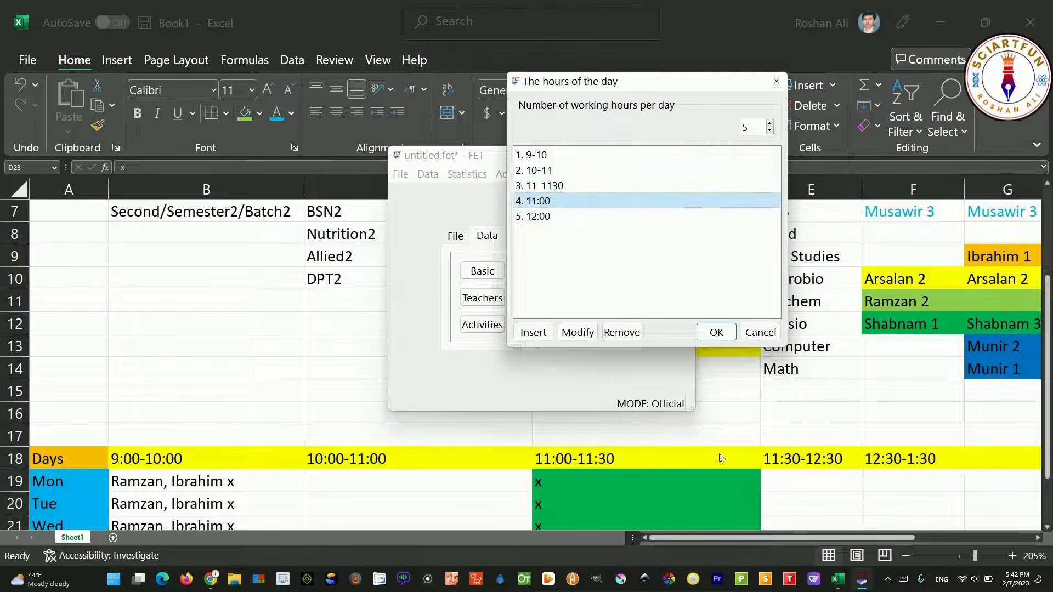
pyautogui.press('Return')
pyautogui.write('1130-')
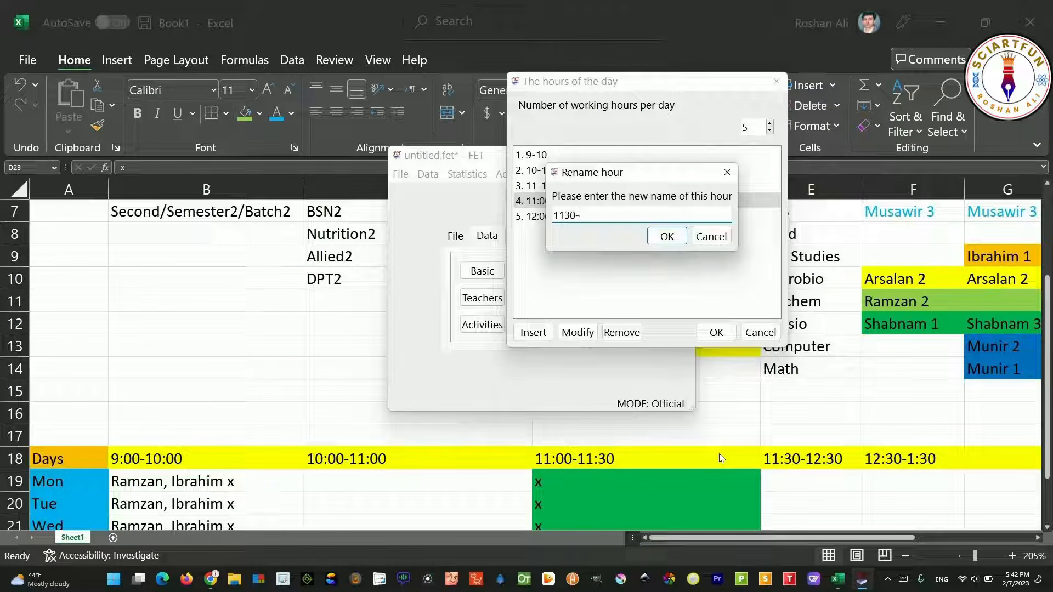
pyautogui.write('1230')
pyautogui.click(667, 236)
# Rename the fifth hour to 1230-0130 and accept the hours of the day
pyautogui.doubleClick(557, 218)
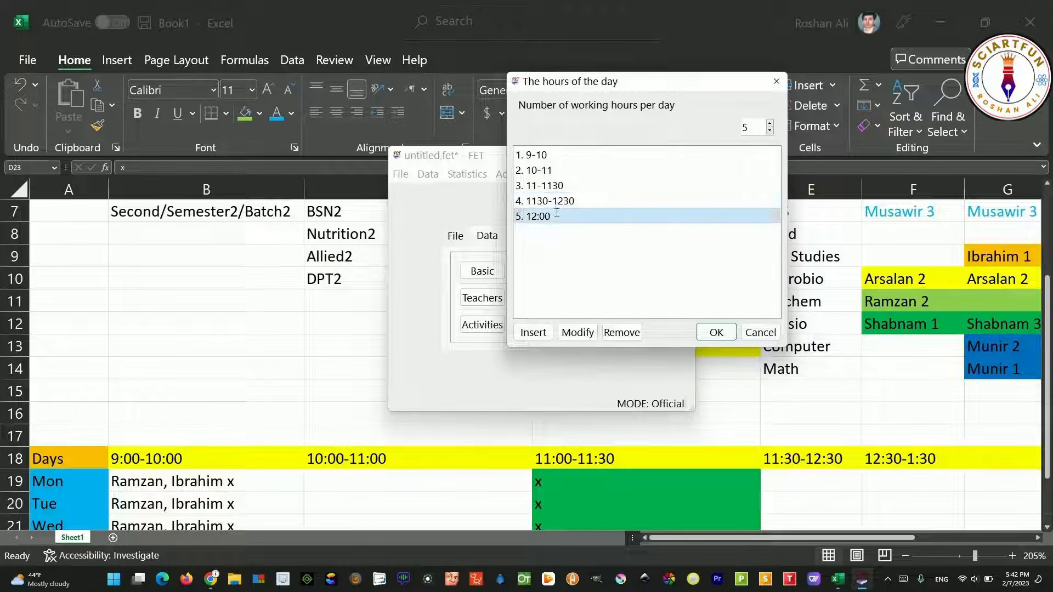
pyautogui.write('1230-')
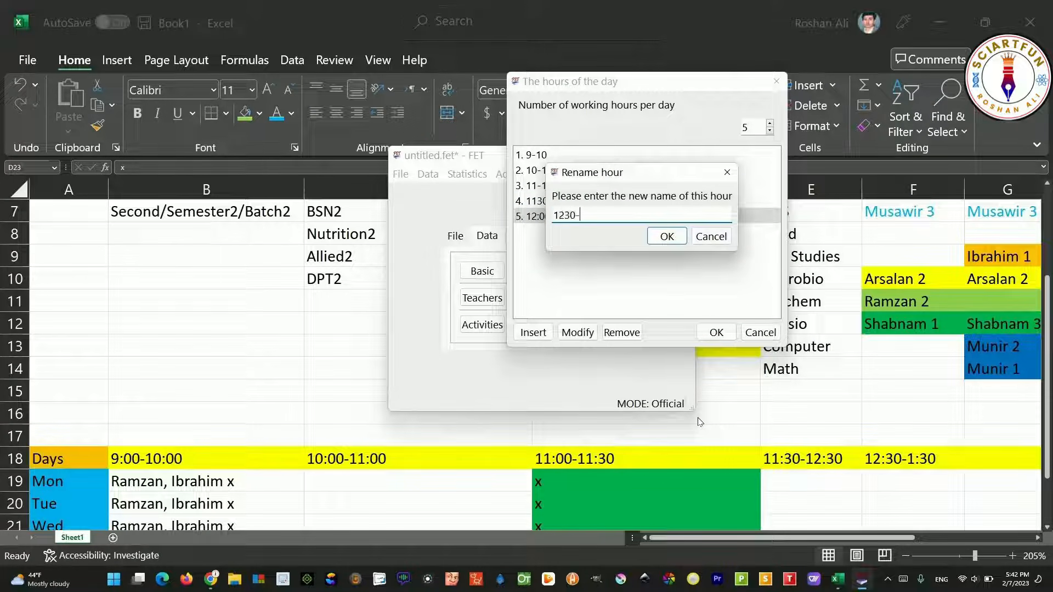
pyautogui.write('0130')
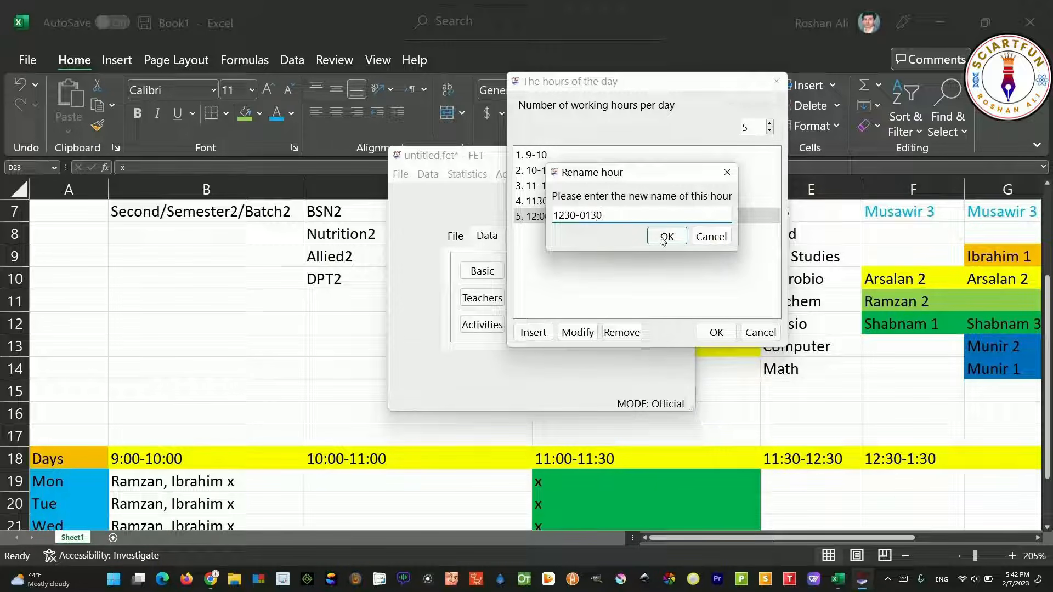
pyautogui.click(663, 240)
pyautogui.click(716, 333)
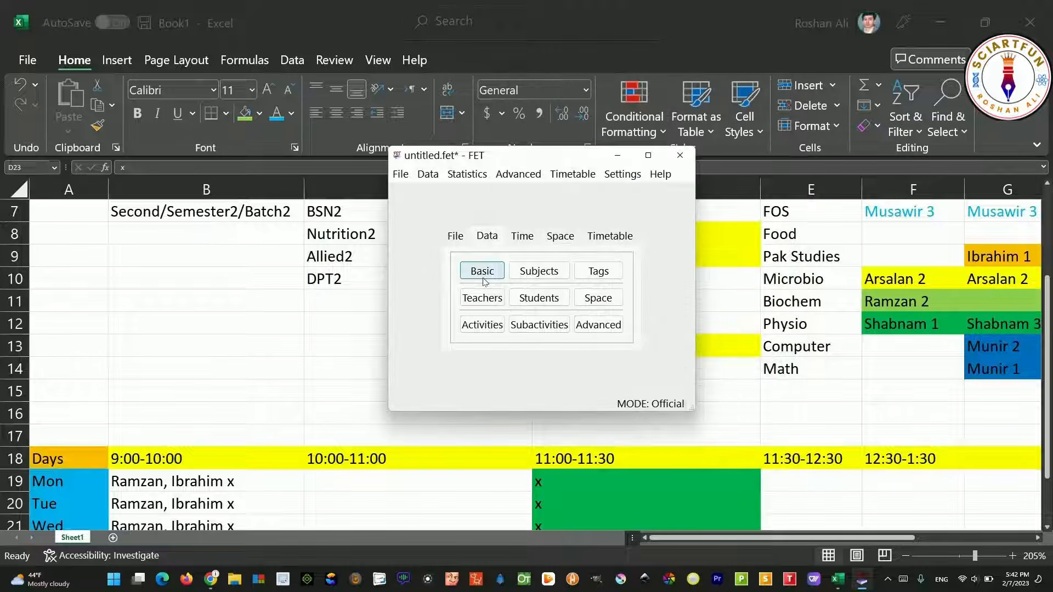
# Add Anatomy and English to the list of subjects
pyautogui.click(548, 275)
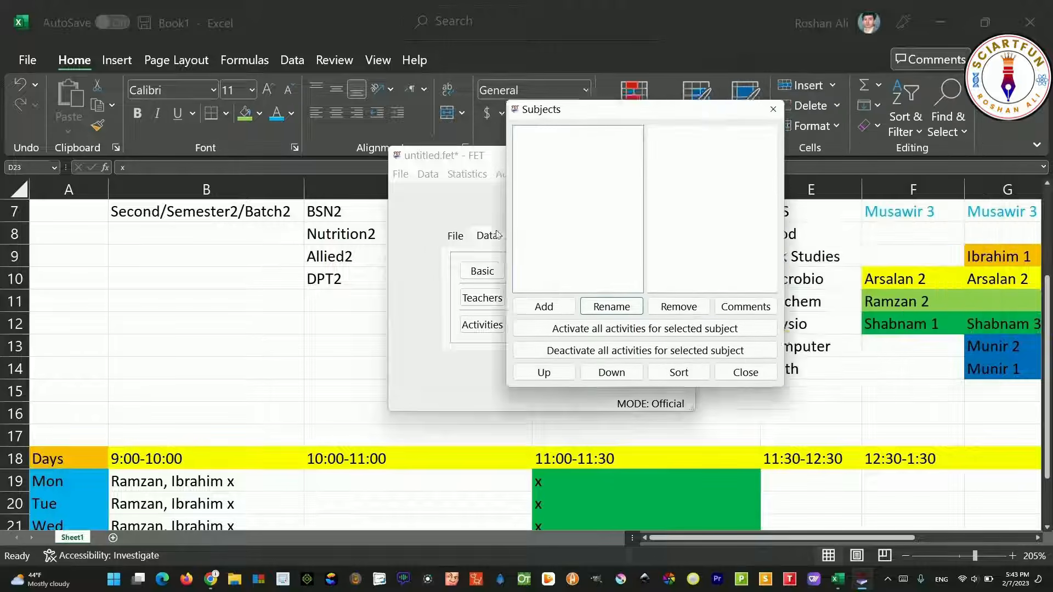
pyautogui.click(487, 283)
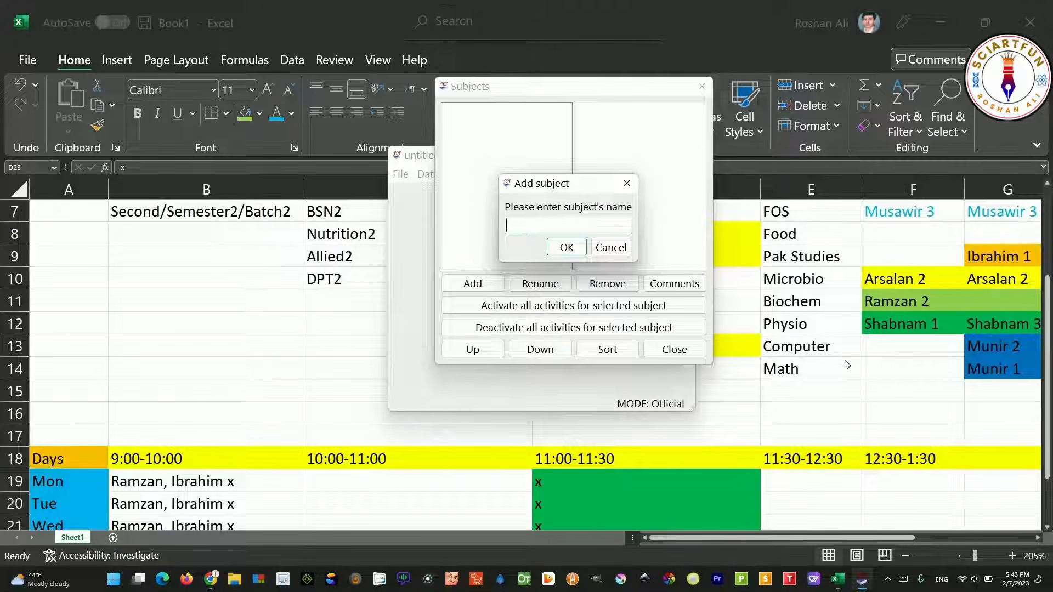
pyautogui.scroll(2, 844, 359)
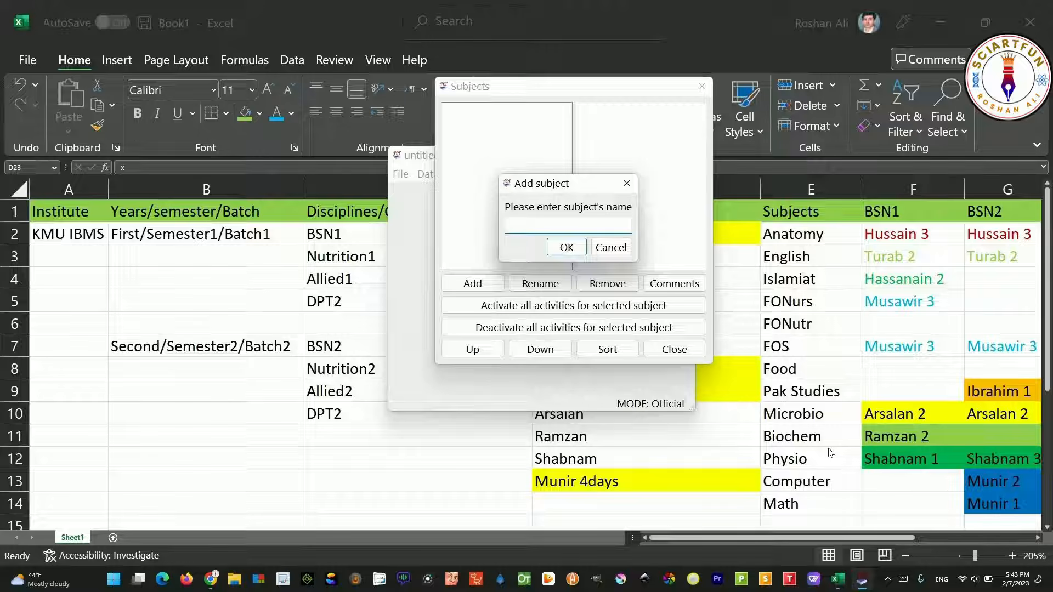
pyautogui.write('Anatomy')
pyautogui.click(560, 249)
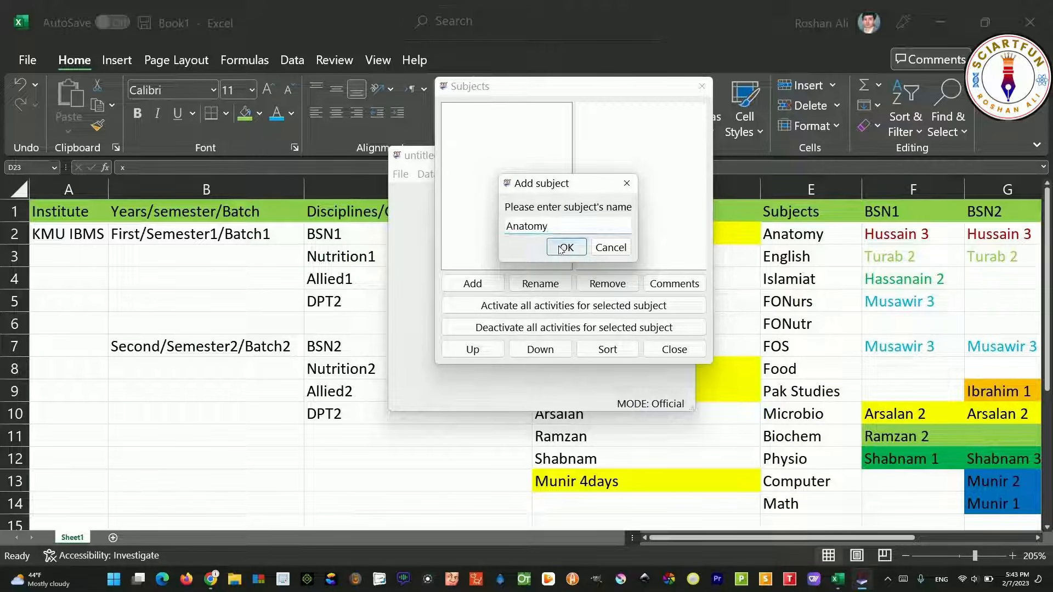
pyautogui.click(493, 284)
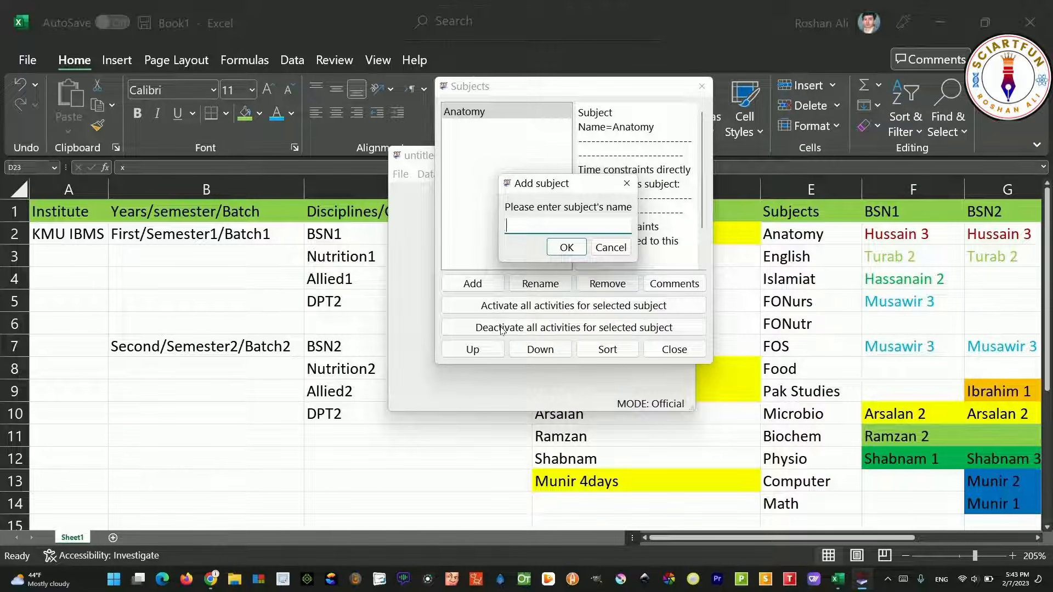
pyautogui.write('English')
pyautogui.click(567, 247)
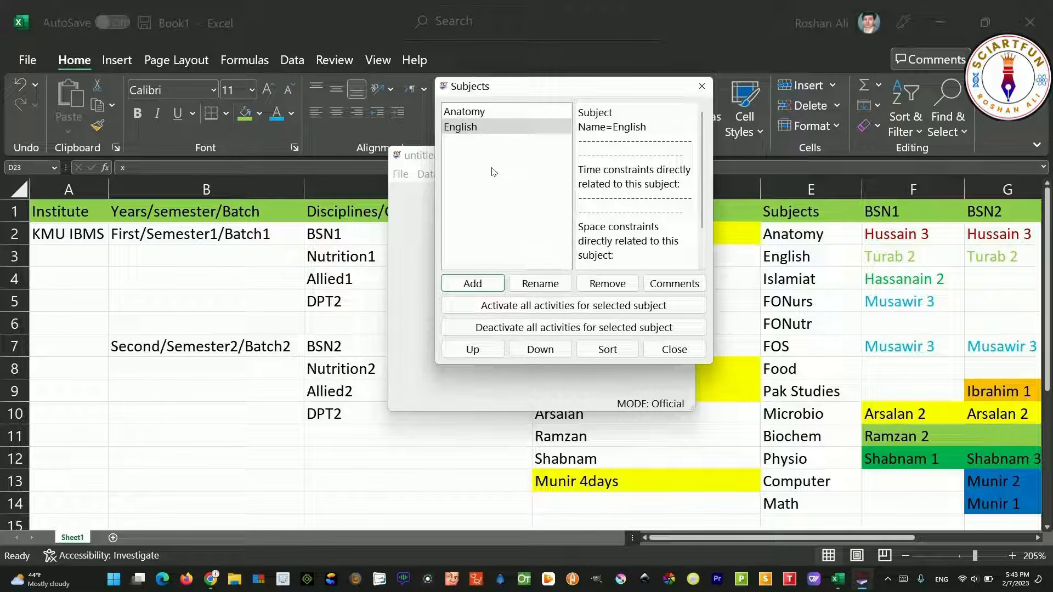
# Add the subjects Islamiat, FONurs, FONutr, FOS and Food
pyautogui.click(498, 288)
pyautogui.write('Islamiat')
pyautogui.press('Return')
pyautogui.click(498, 288)
pyautogui.write('FONurs')
pyautogui.press('Return')
pyautogui.click(498, 288)
pyautogui.write('FONutr')
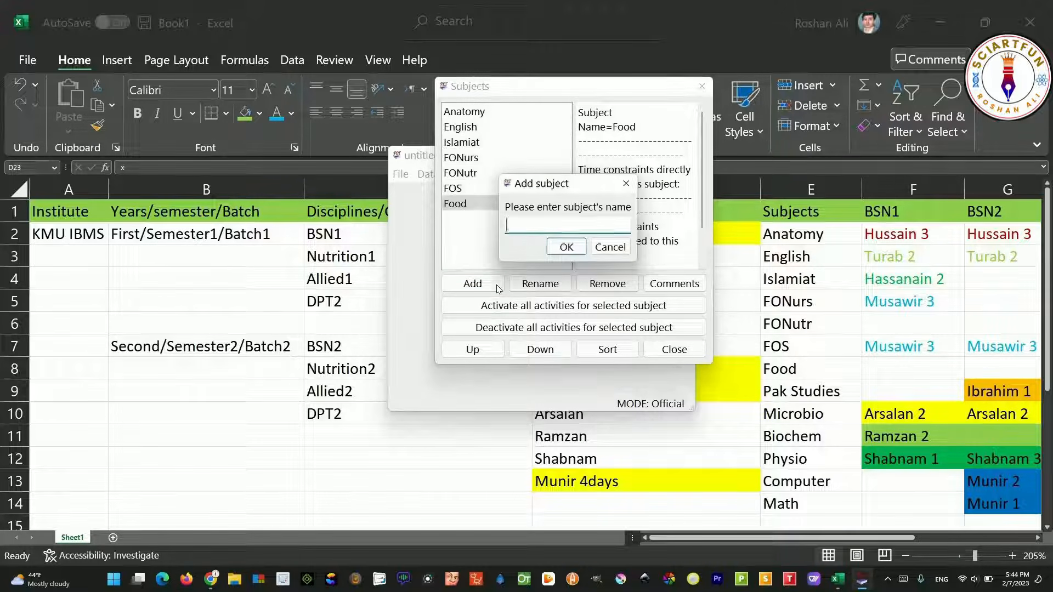
# Add the subjects Pak Studies, Microbiology, Biochemistry, Physiology, Computer and Maths, and close the subject list
pyautogui.write('Pak Studies')
pyautogui.press('Return')
pyautogui.click(496, 287)
pyautogui.write('Microbiology')
pyautogui.press('Return')
pyautogui.click(497, 287)
pyautogui.write('Biochemistry')
pyautogui.press('Return')
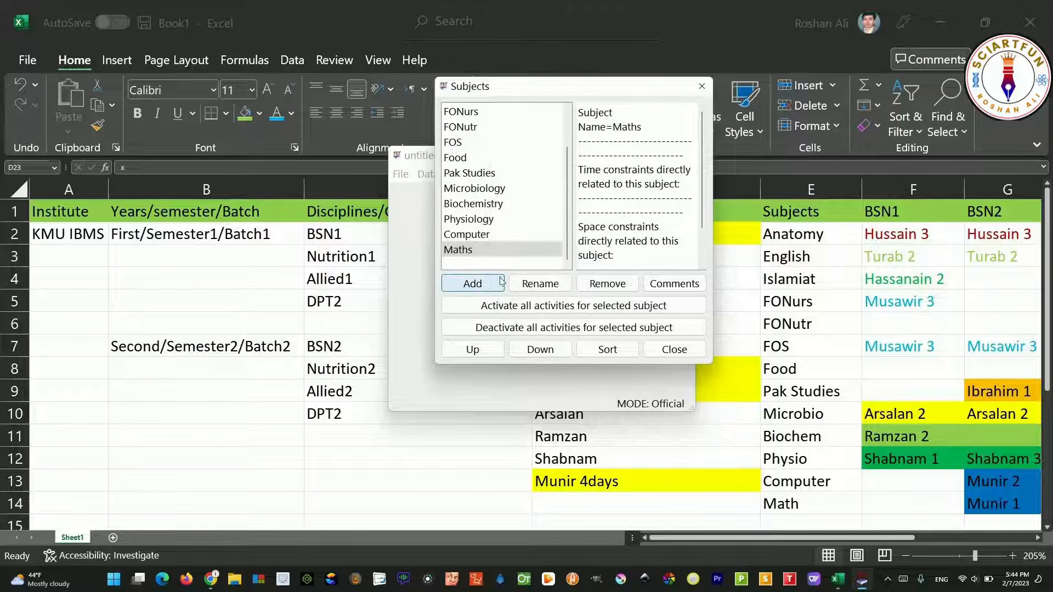
pyautogui.scroll(1, 494, 176)
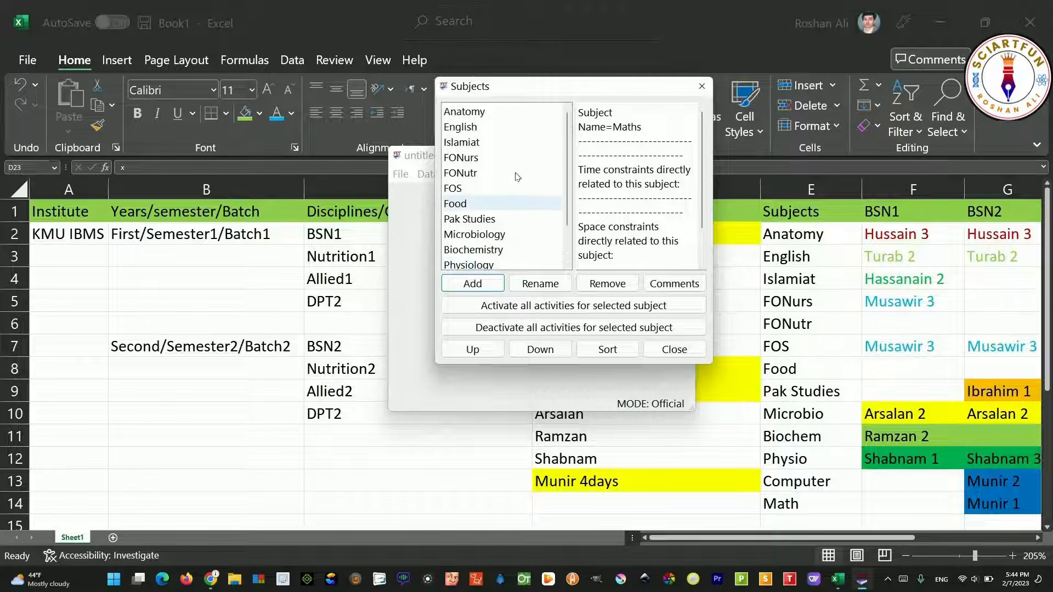
pyautogui.scroll(-1, 493, 125)
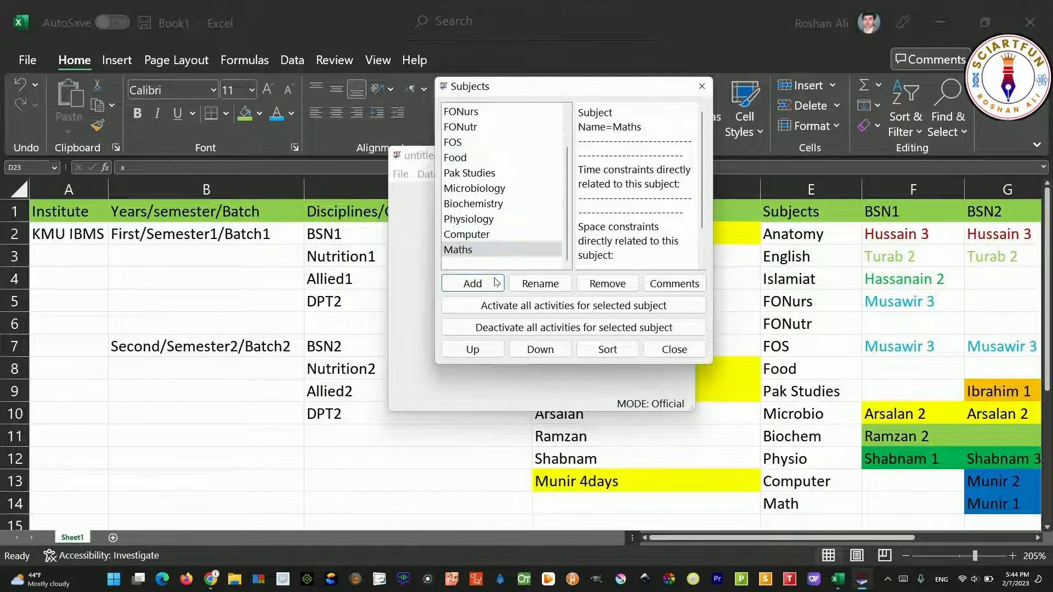
pyautogui.click(669, 352)
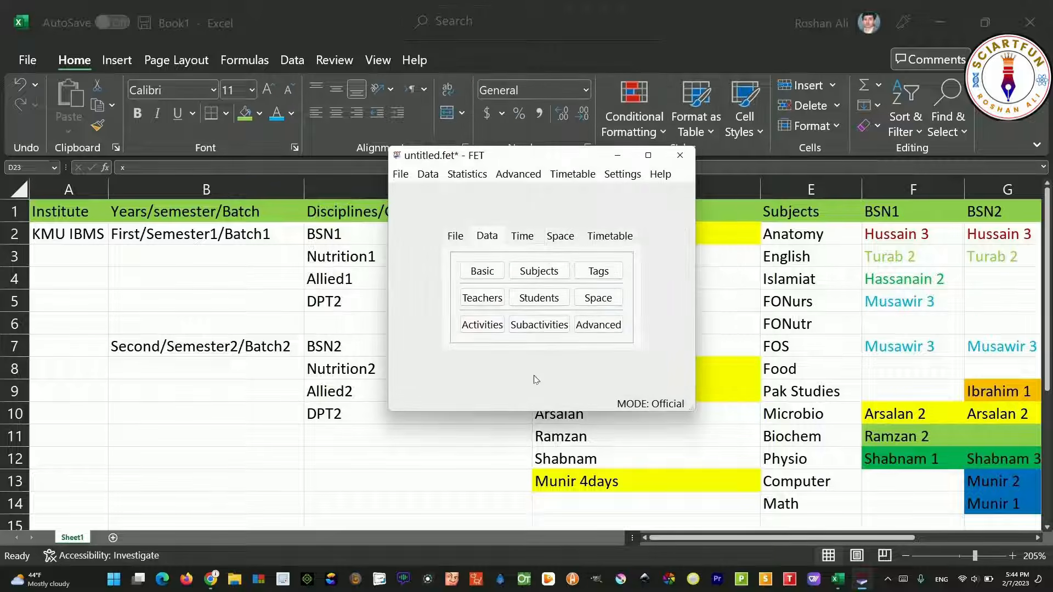
# Add the activity tags Theory and Practical, and close the activity tag list
pyautogui.click(610, 274)
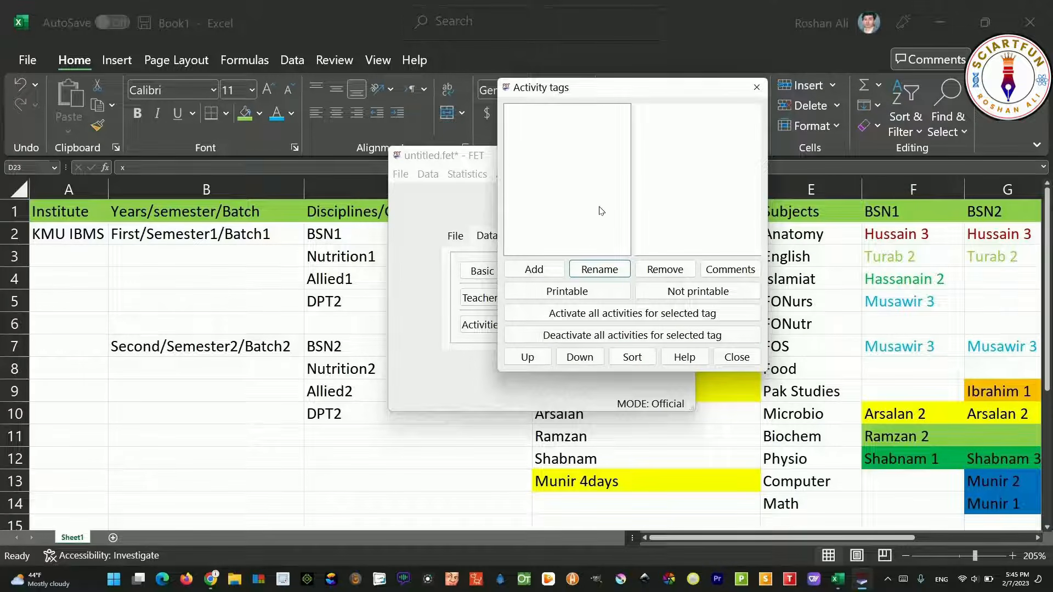
pyautogui.click(551, 268)
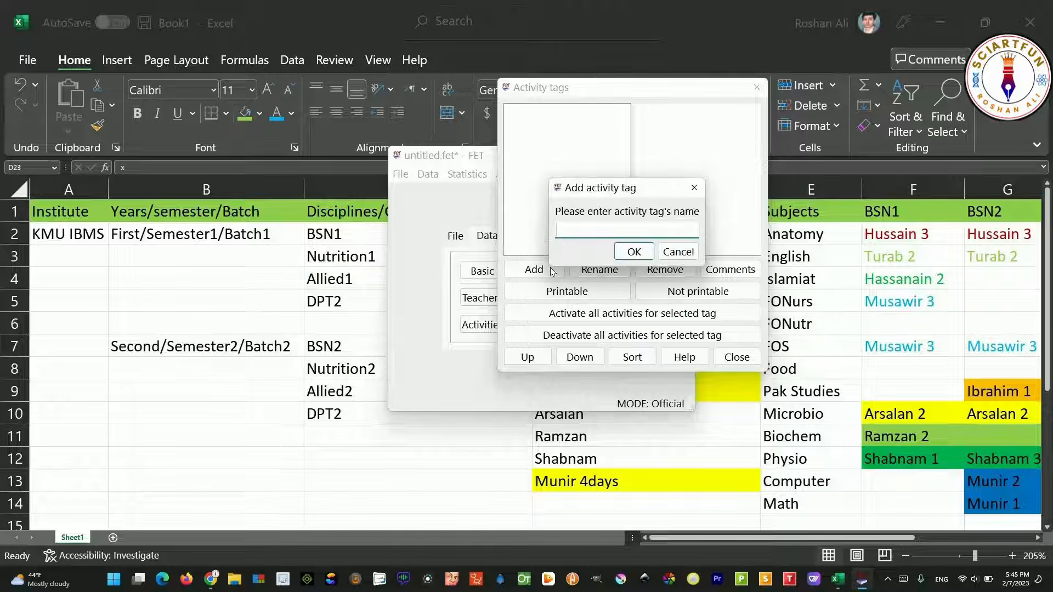
pyautogui.write('Theory')
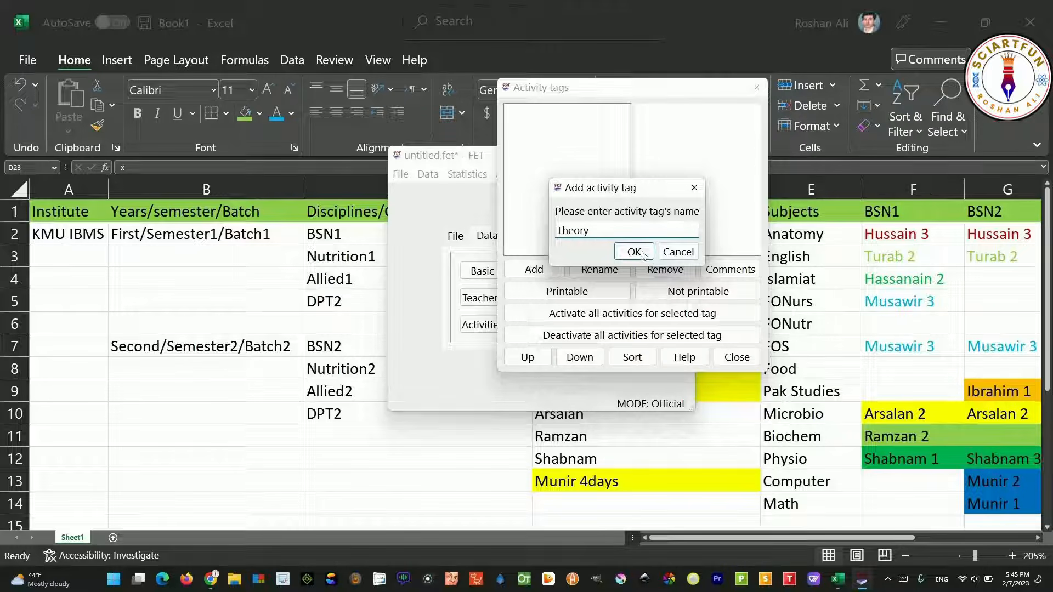
pyautogui.click(635, 252)
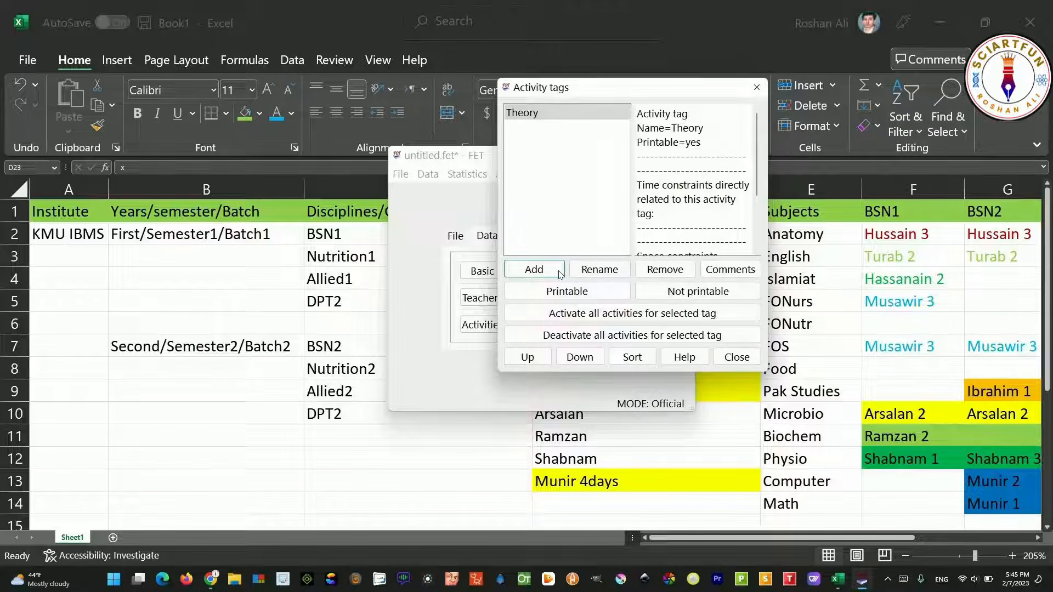
pyautogui.click(560, 272)
pyautogui.write('P')
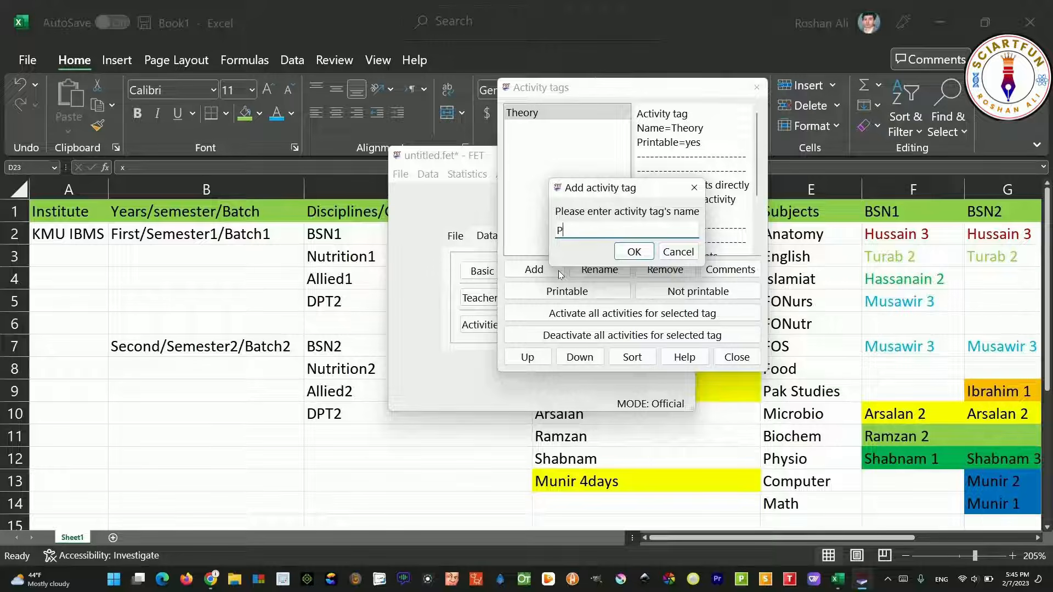
pyautogui.write('ractical')
pyautogui.press('Return')
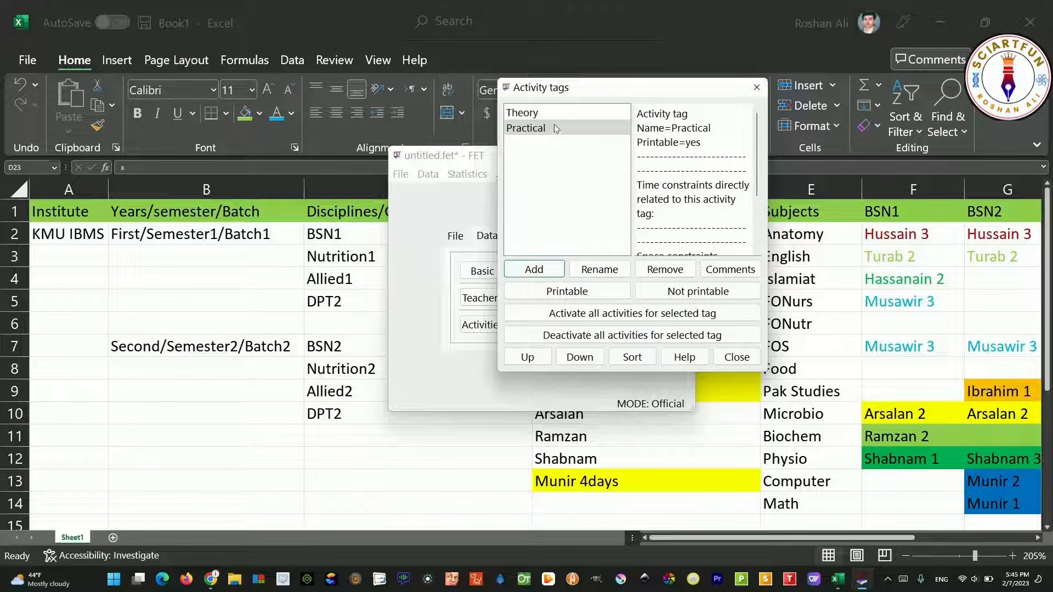
pyautogui.click(737, 357)
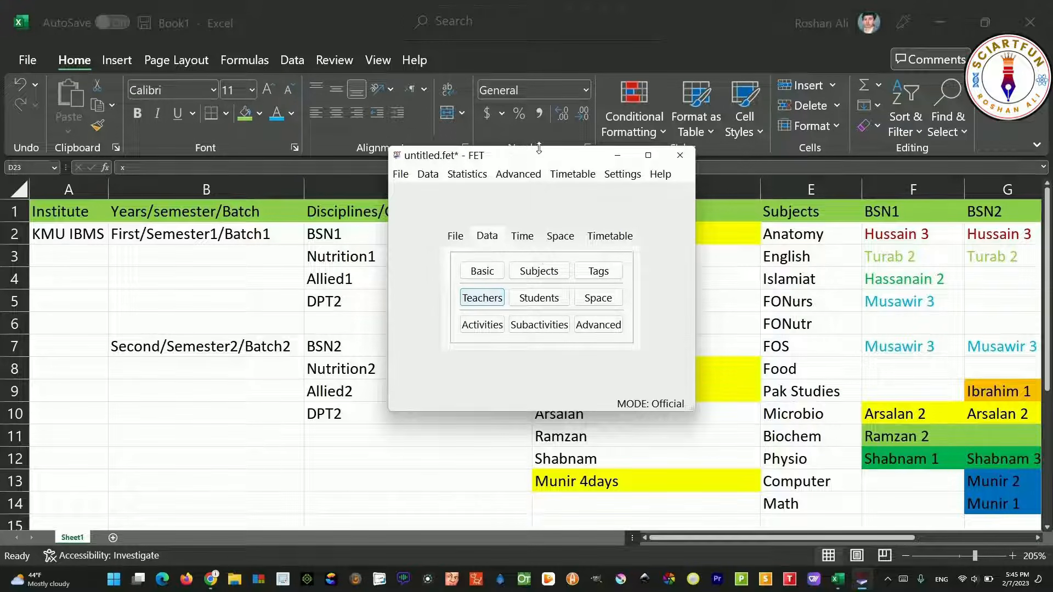
# Uncover the sheet's Teachers column and add the first teacher listed there
pyautogui.moveTo(495, 159); pyautogui.dragTo(308, 173)
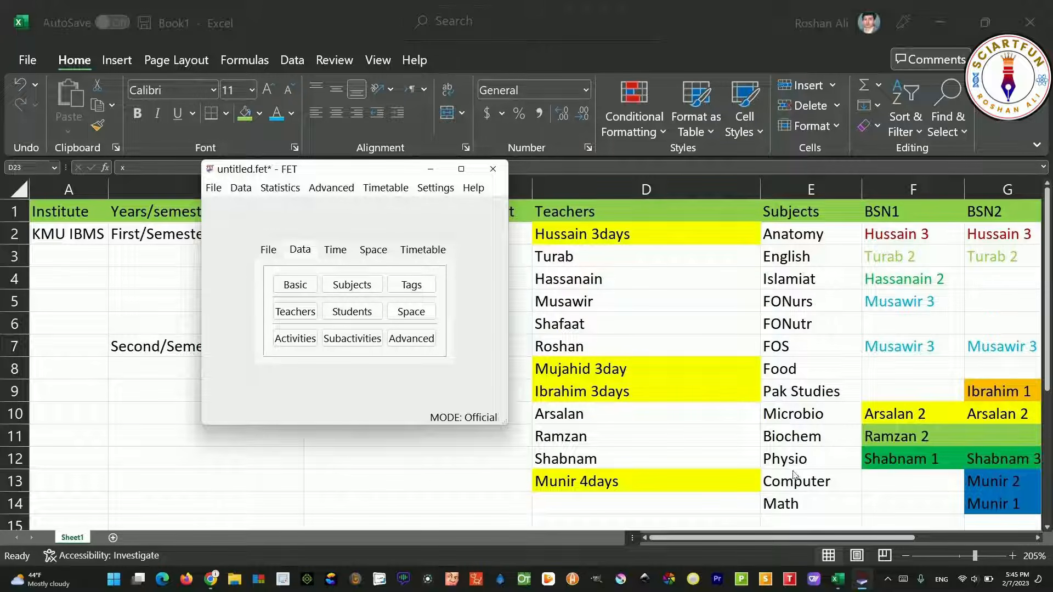
pyautogui.click(300, 315)
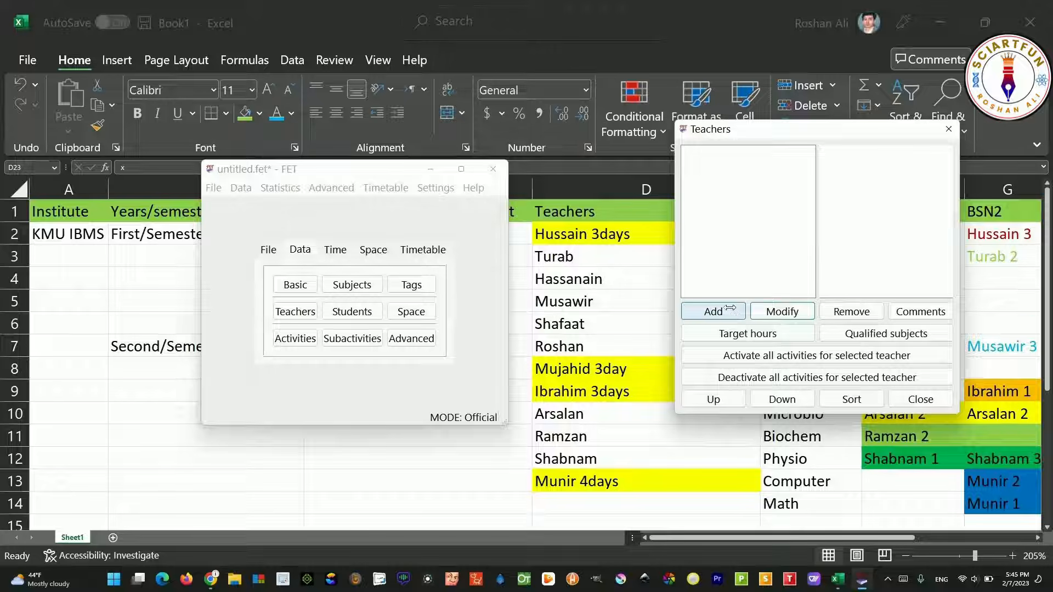
pyautogui.click(713, 311)
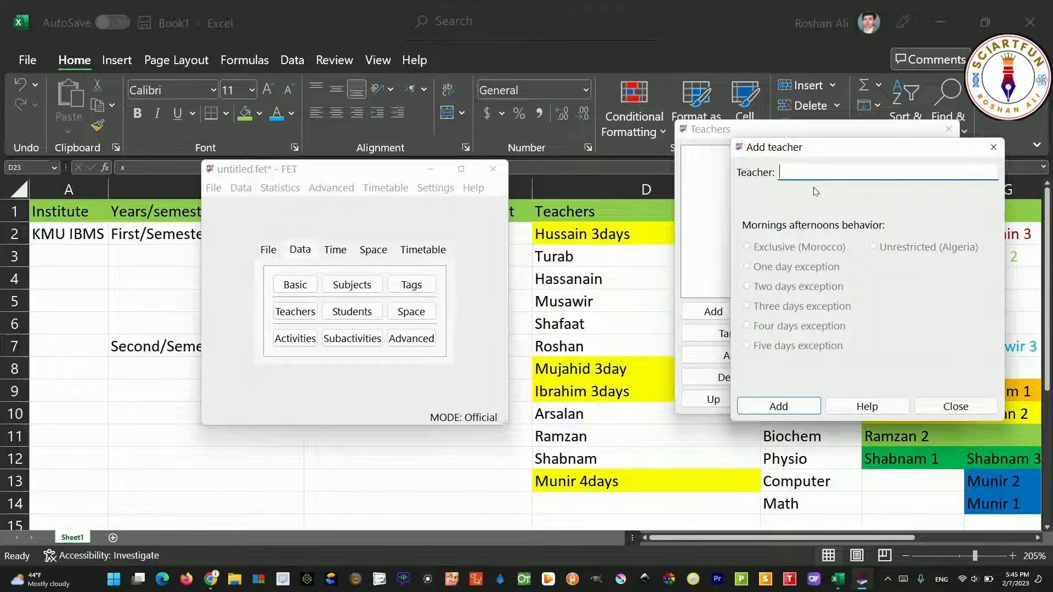
pyautogui.write('Hu')
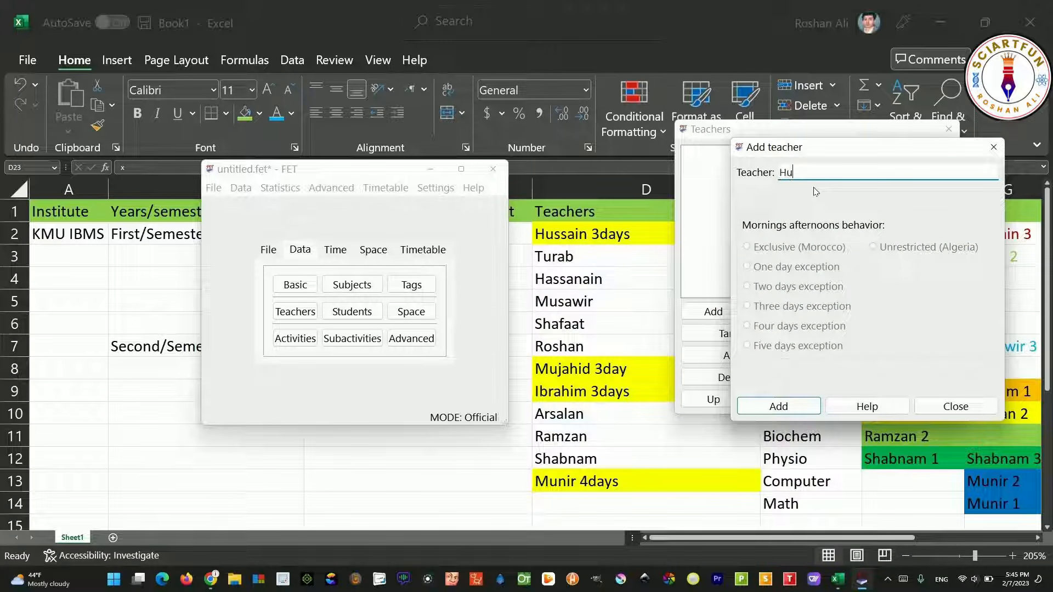
pyautogui.write('ssain')
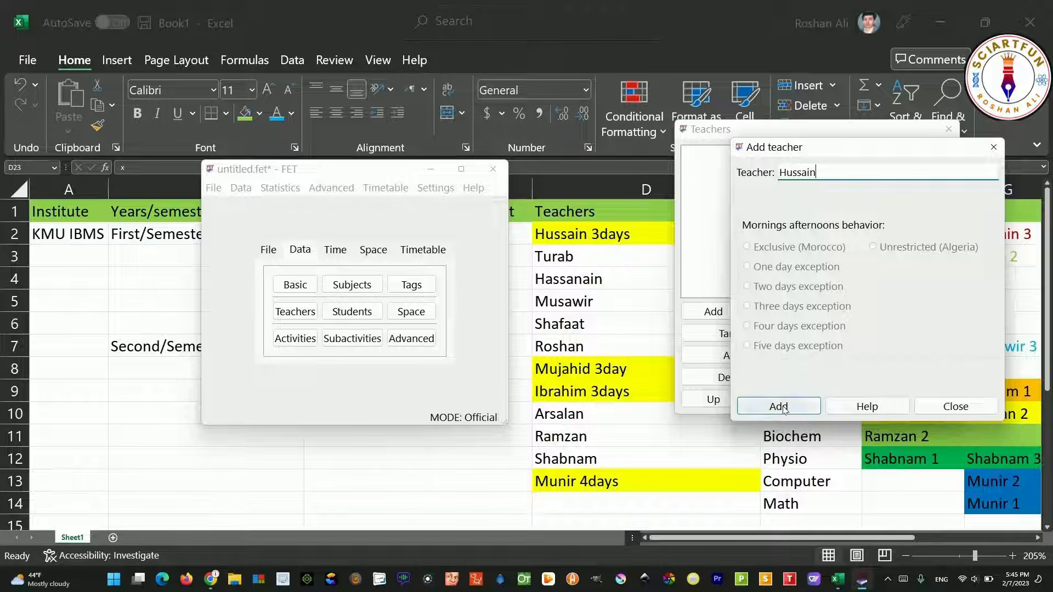
pyautogui.click(785, 407)
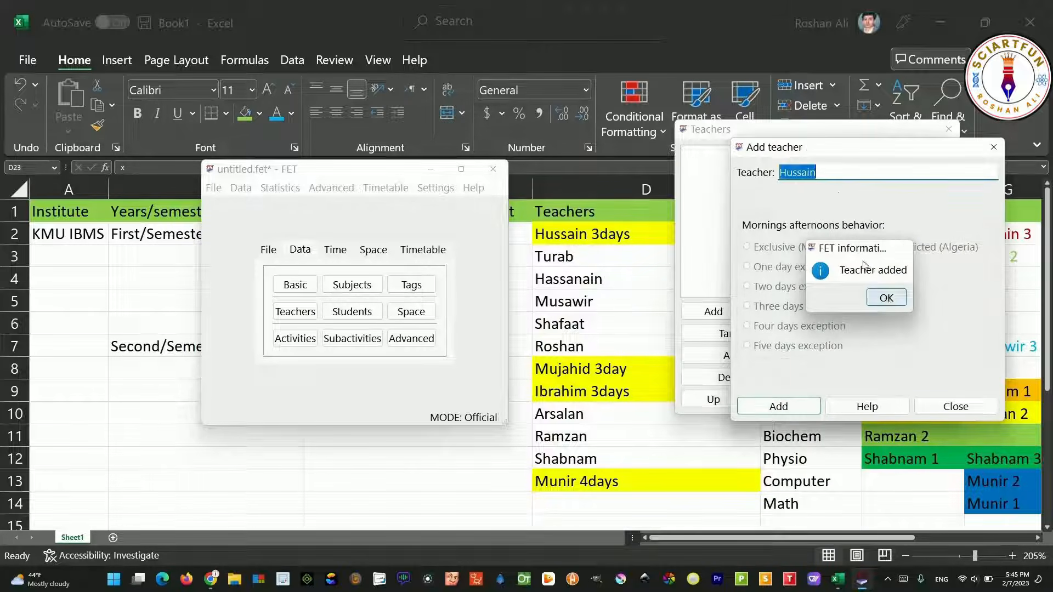
pyautogui.press('Return')
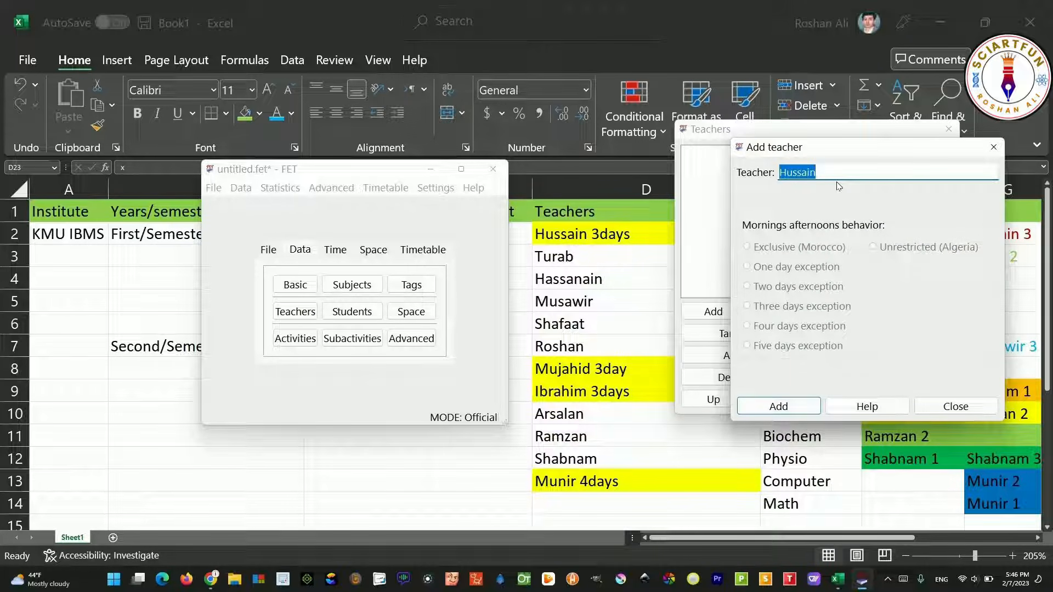
# Add the second teacher listed in the sheet
pyautogui.write('Turab')
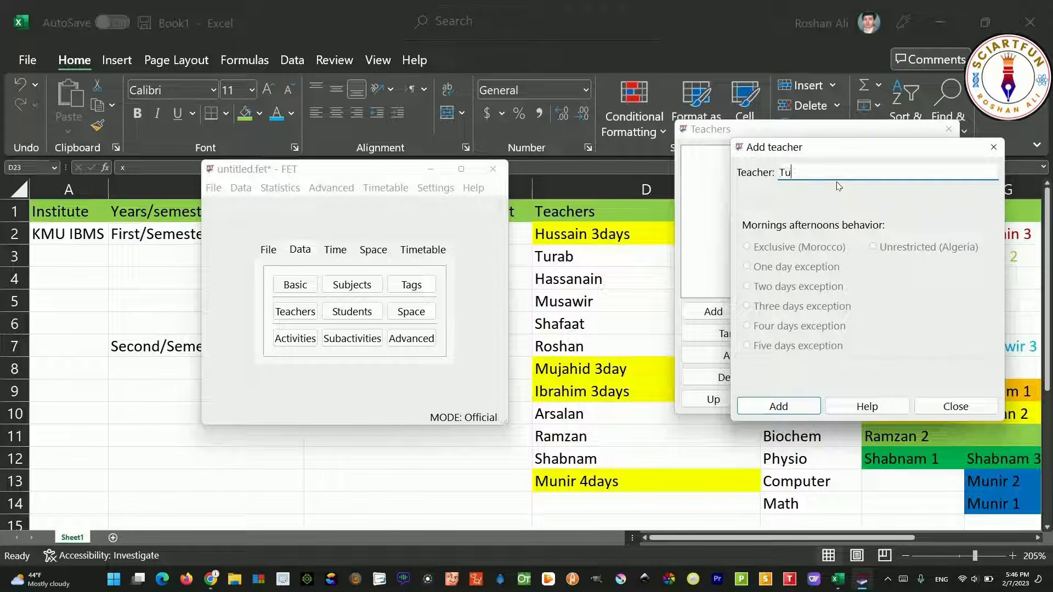
pyautogui.click(807, 409)
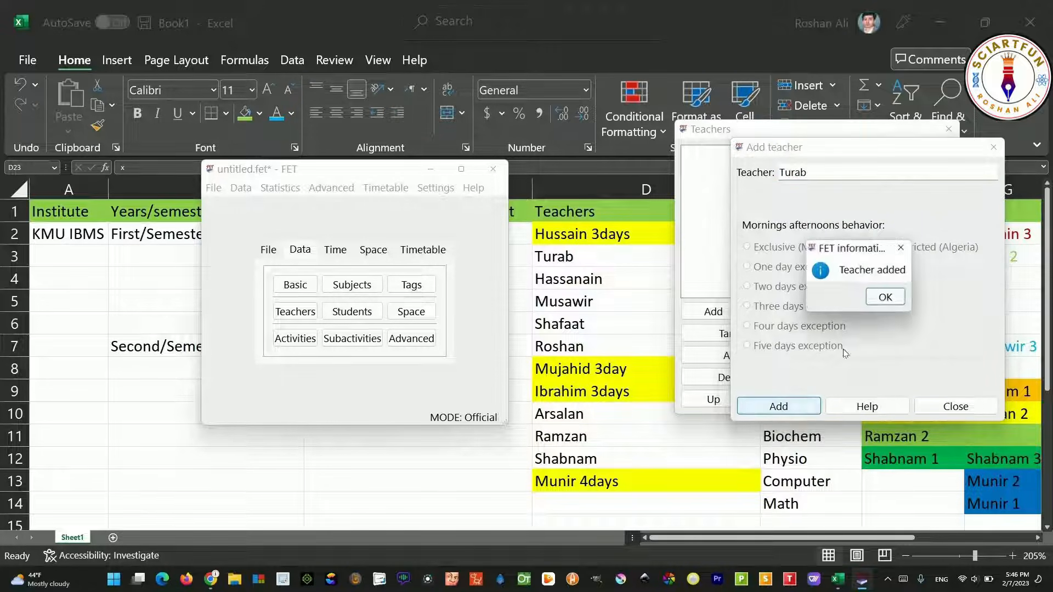
pyautogui.click(877, 294)
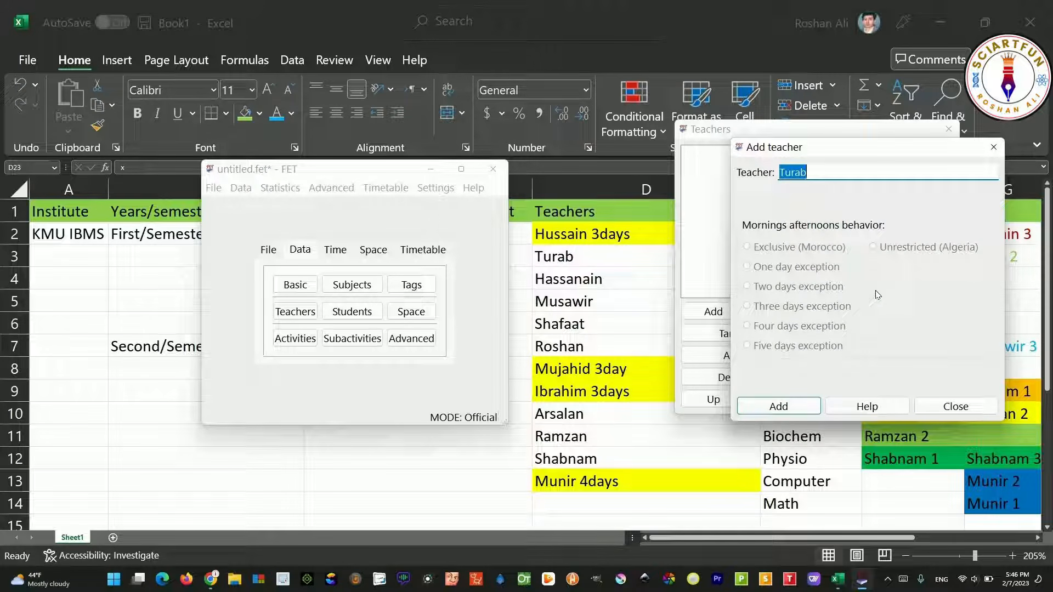
# Add the remaining teachers from the third to the last name in the sheet, and close the teacher list
pyautogui.write('Musawir')
pyautogui.press('Return')
pyautogui.click(879, 296)
pyautogui.write('Arsalan')
pyautogui.press('Return')
pyautogui.click(872, 298)
pyautogui.write('Munir')
pyautogui.press('Return')
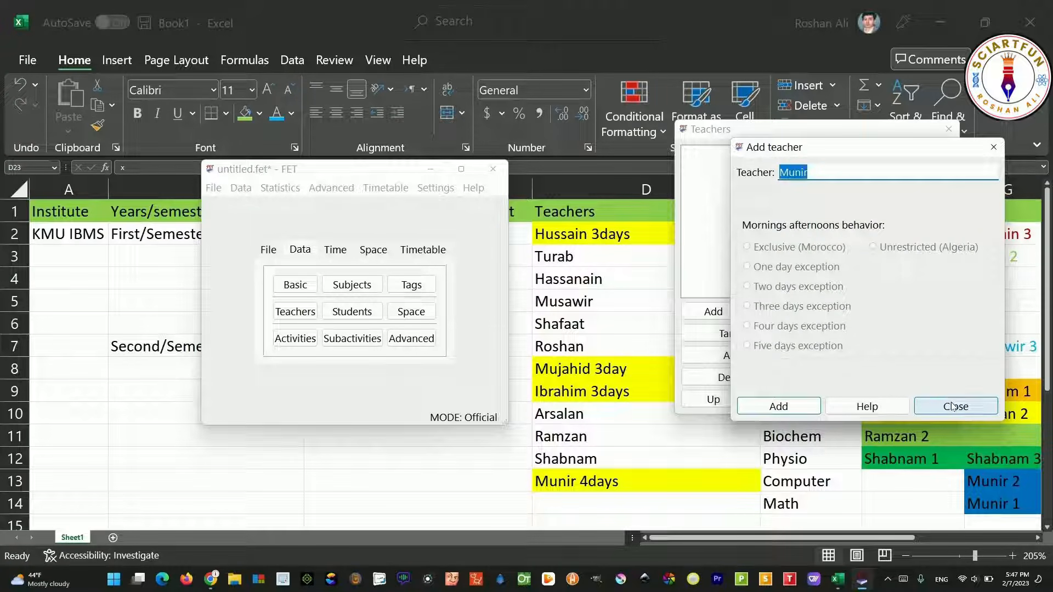
pyautogui.click(953, 407)
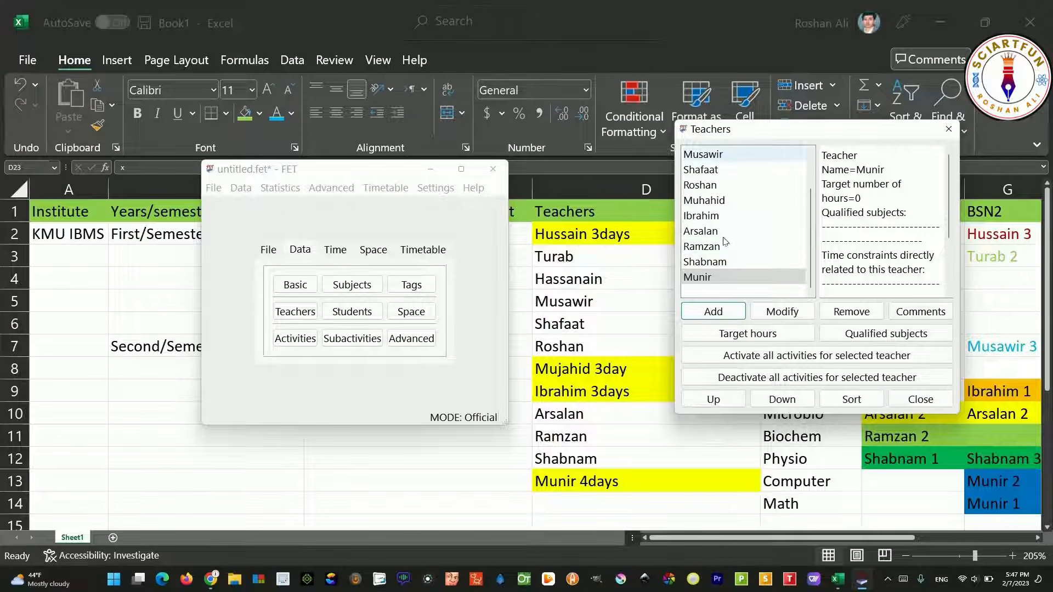
pyautogui.scroll(1, 726, 244)
pyautogui.scroll(-1, 728, 247)
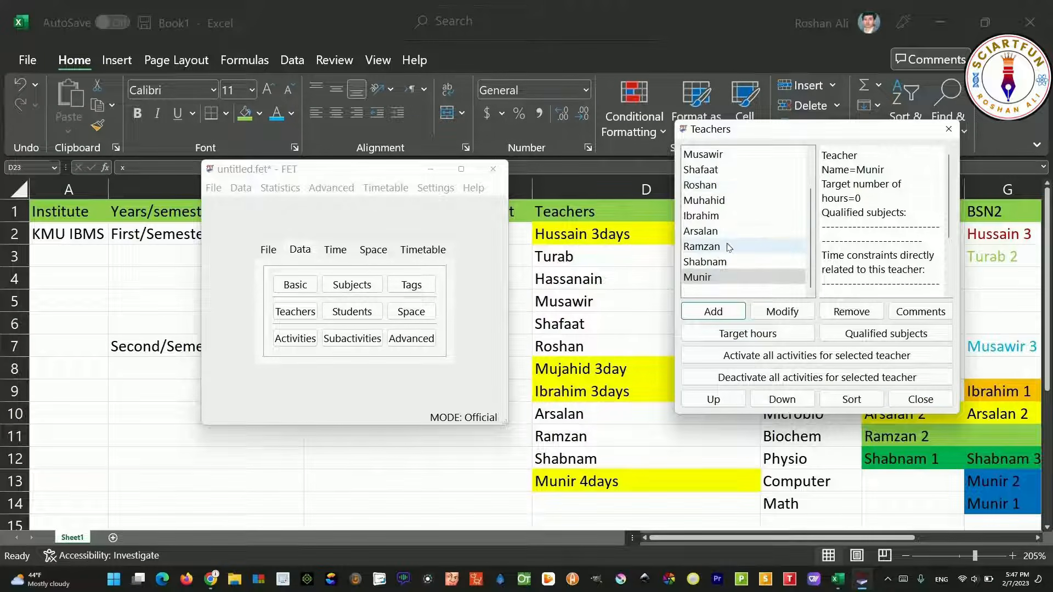
pyautogui.click(911, 402)
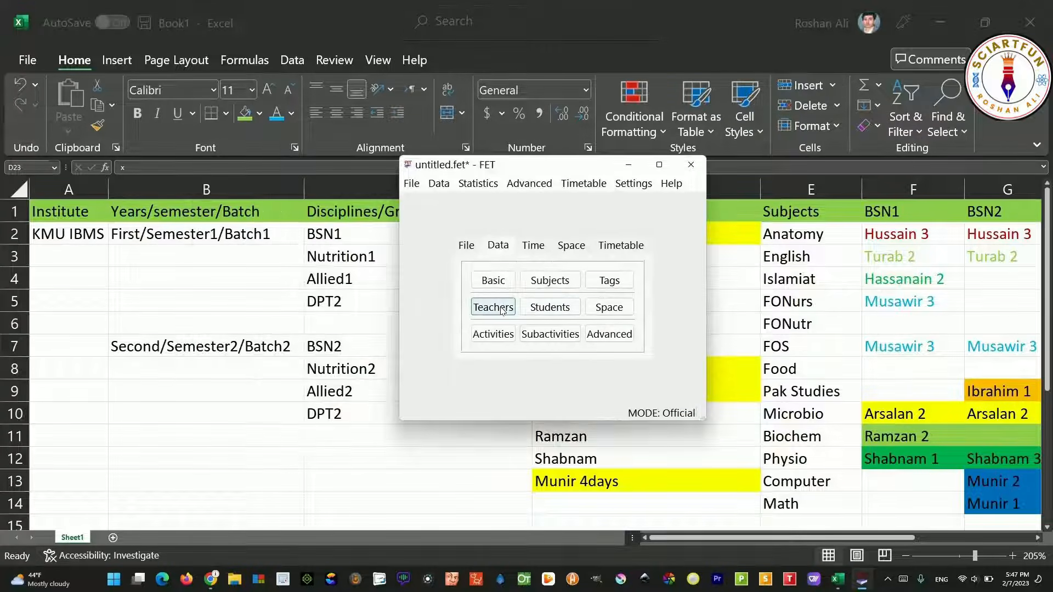
# Move the FET window aside to uncover the sheet's Disciplines/Group/Department column
pyautogui.click(571, 313)
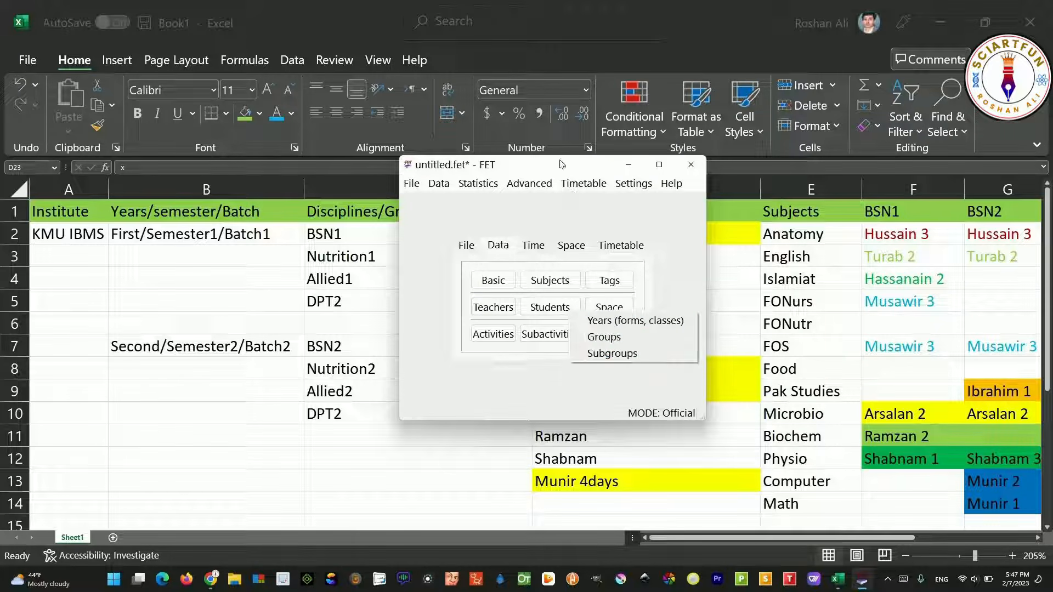
pyautogui.click(685, 152)
pyautogui.moveTo(628, 164); pyautogui.dragTo(805, 132)
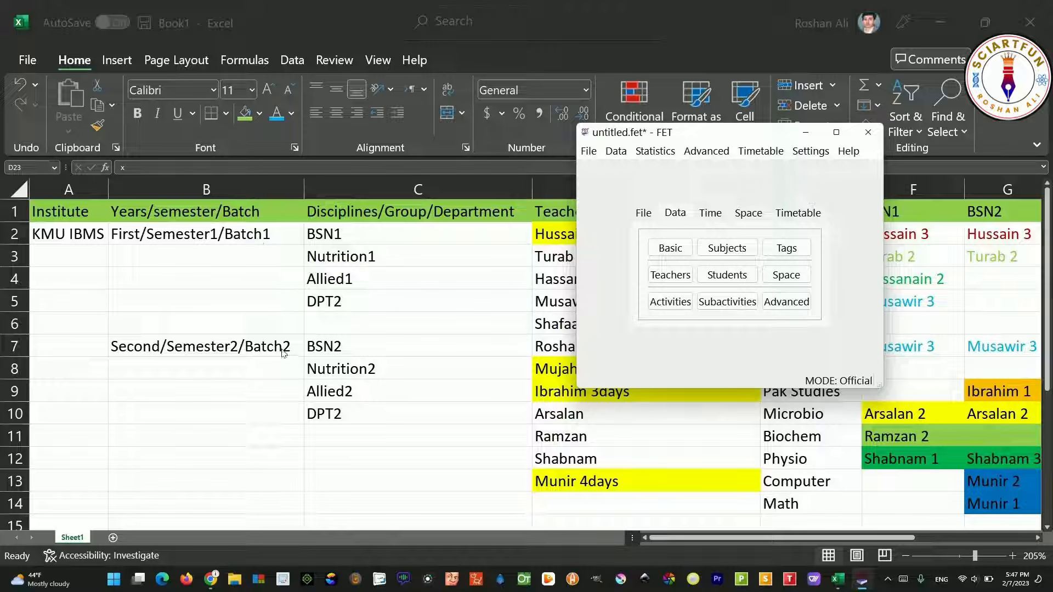
# Add the student year Semester1, leaving its number of students at 0
pyautogui.click(737, 278)
pyautogui.click(789, 286)
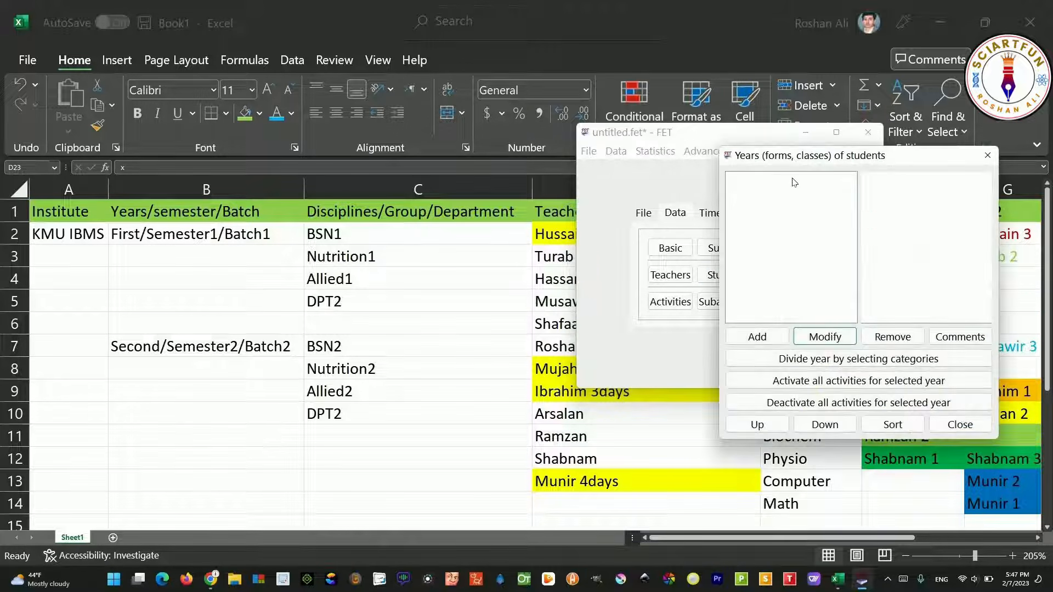
pyautogui.moveTo(735, 154); pyautogui.dragTo(592, 148)
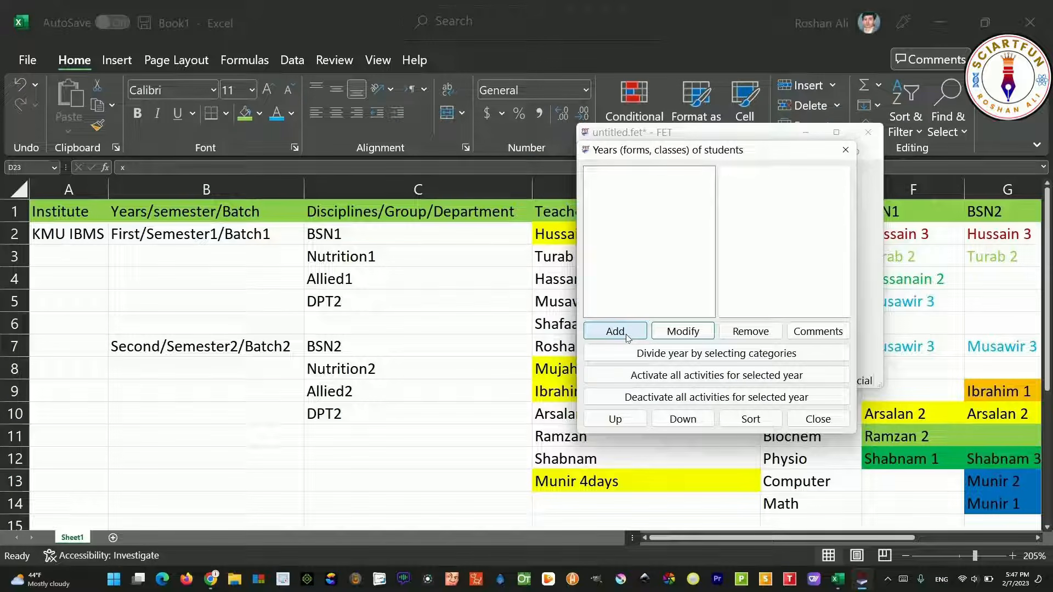
pyautogui.click(615, 332)
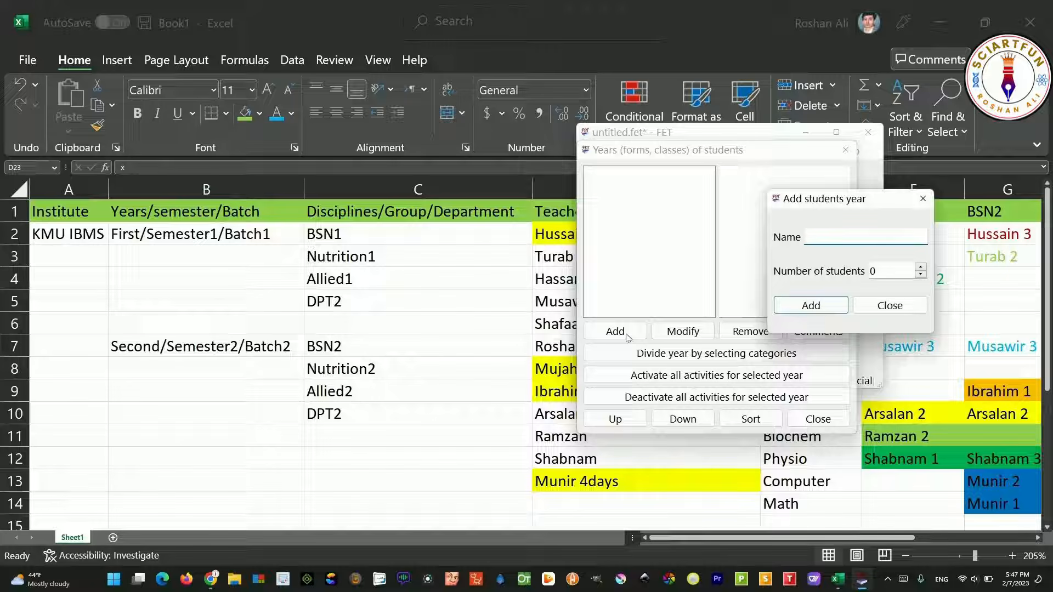
pyautogui.write('Semester1')
pyautogui.click(832, 309)
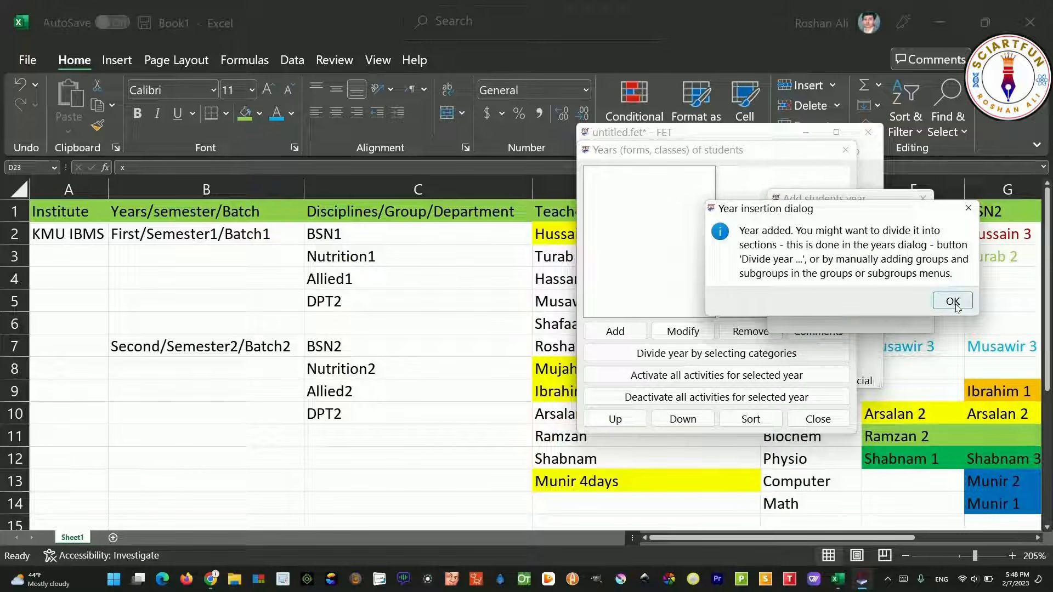
pyautogui.press('Return')
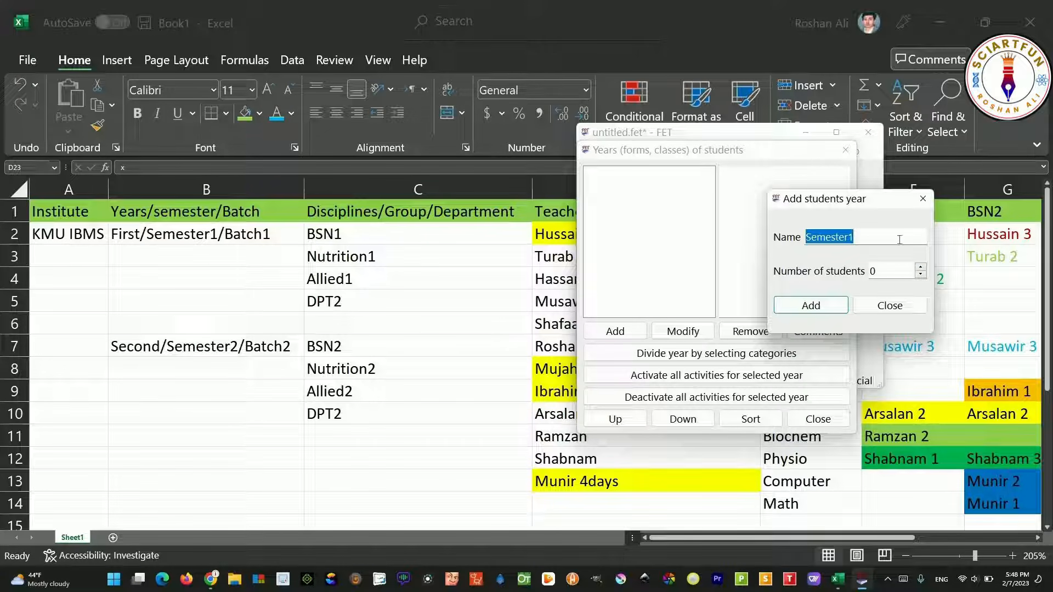
# Add the student year Semester2, check both years' details, and close the list of years
pyautogui.click(867, 240)
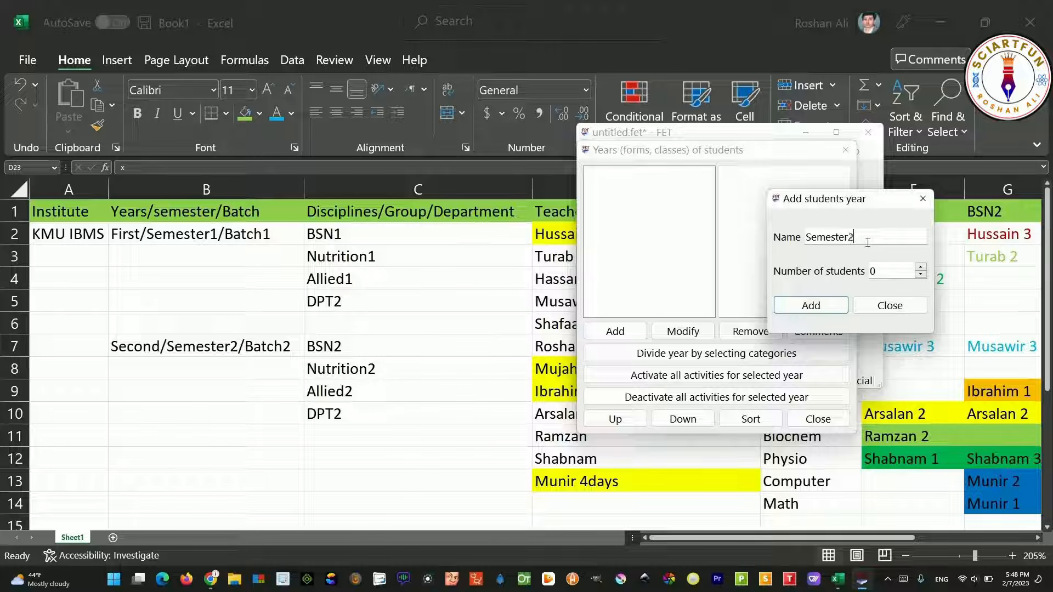
pyautogui.click(838, 305)
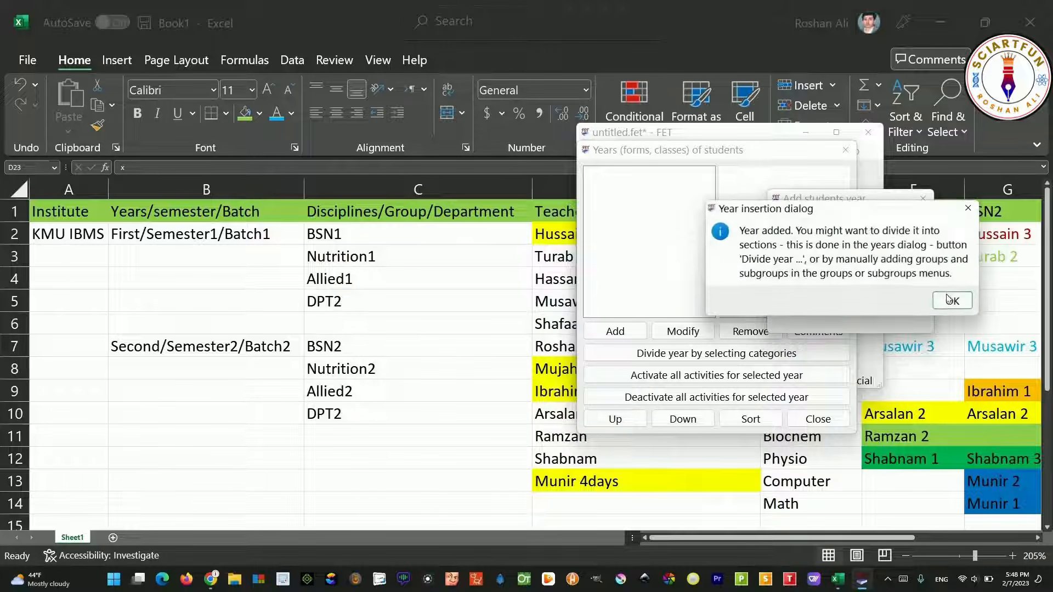
pyautogui.click(951, 301)
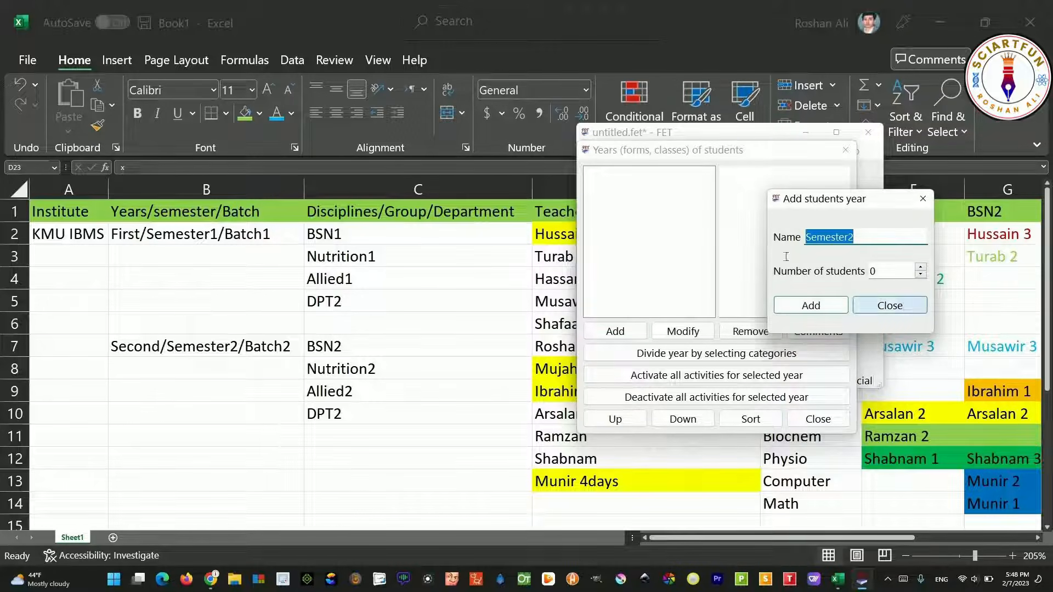
pyautogui.click(904, 307)
pyautogui.click(634, 177)
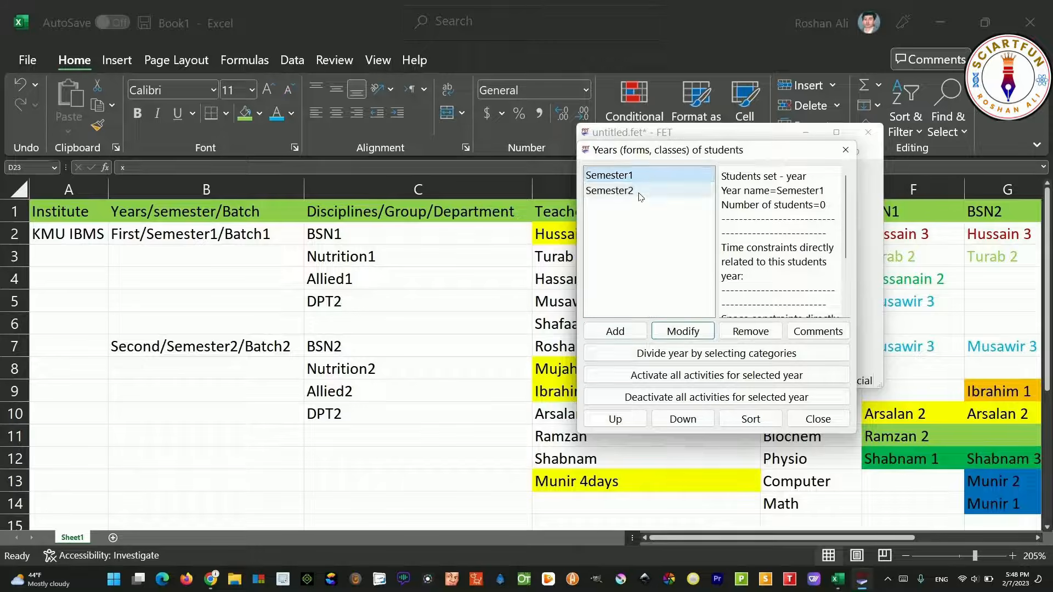
pyautogui.click(638, 194)
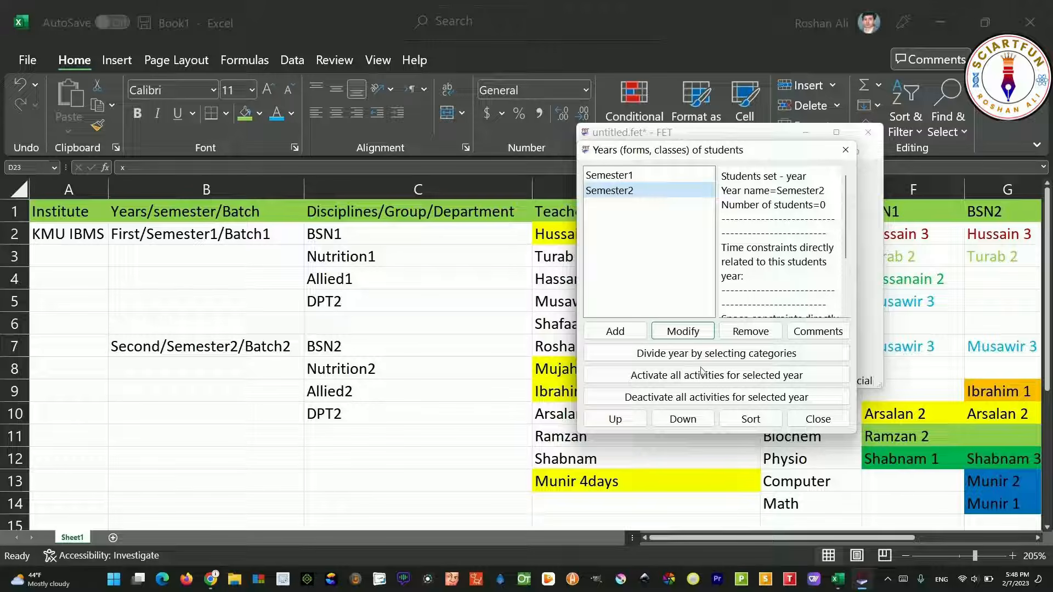
pyautogui.click(818, 419)
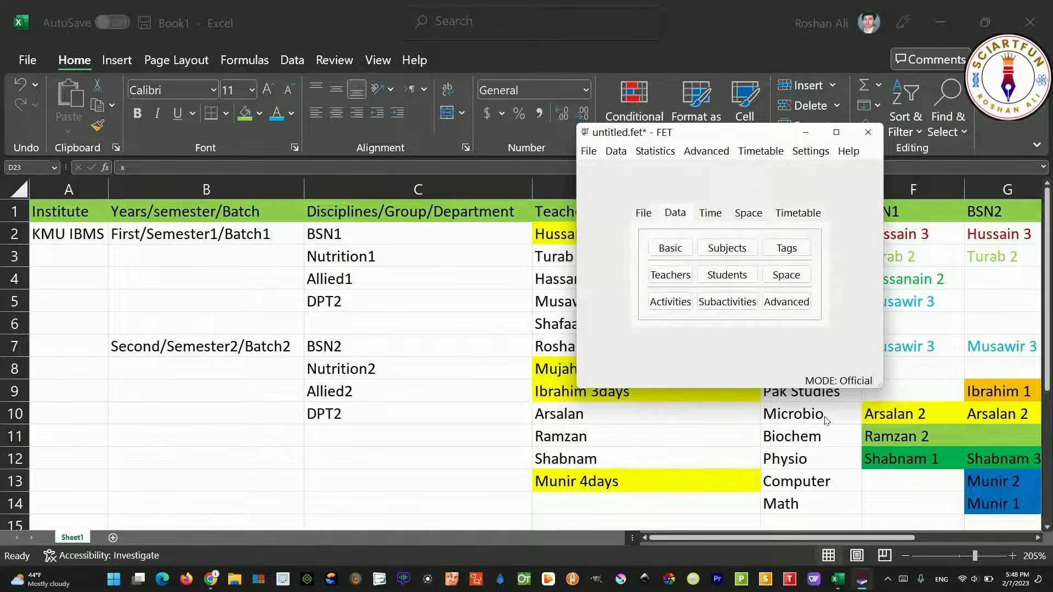
# Add the student group BSN1 to the year Semester1
pyautogui.click(728, 275)
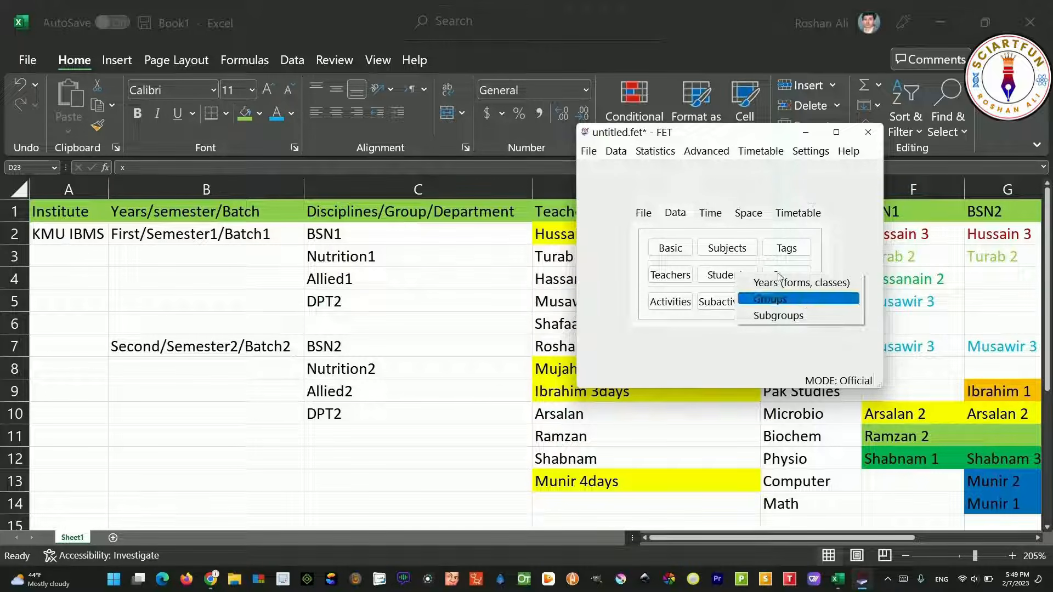
pyautogui.click(802, 300)
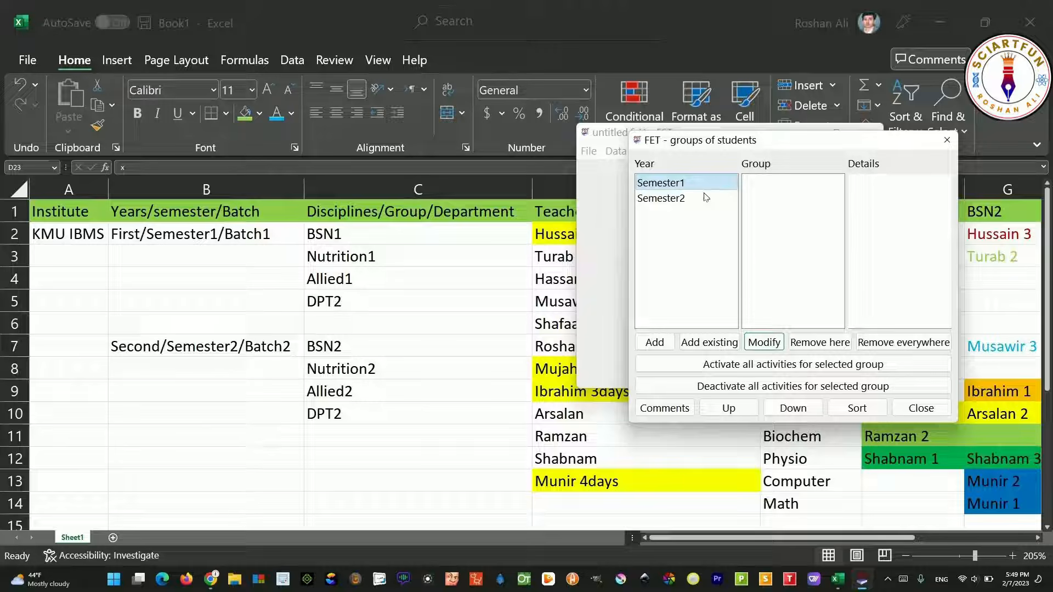
pyautogui.click(654, 342)
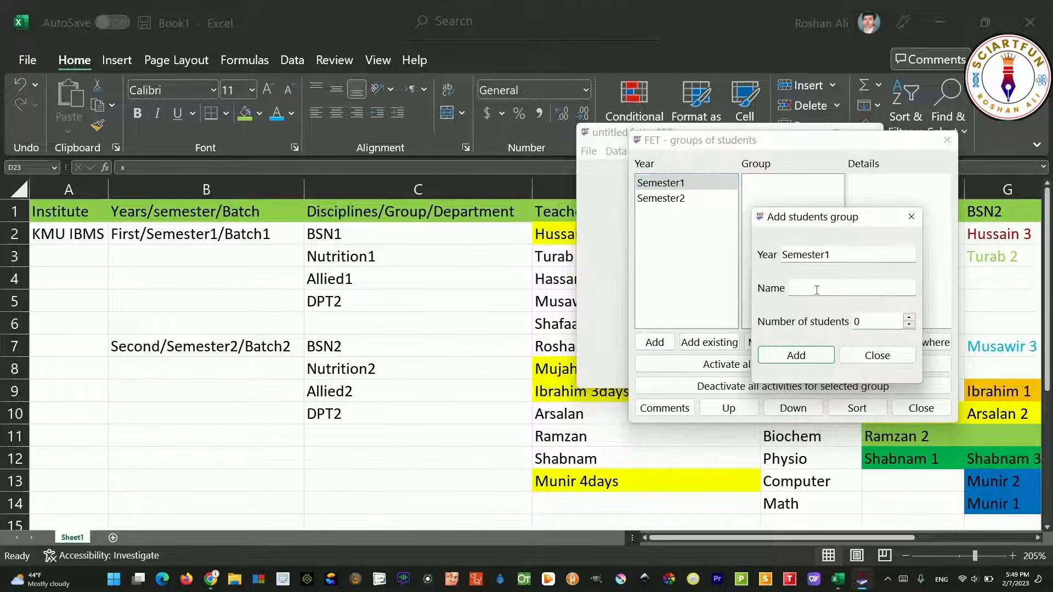
pyautogui.write('BS')
pyautogui.press('BackSpace')
pyautogui.click(827, 358)
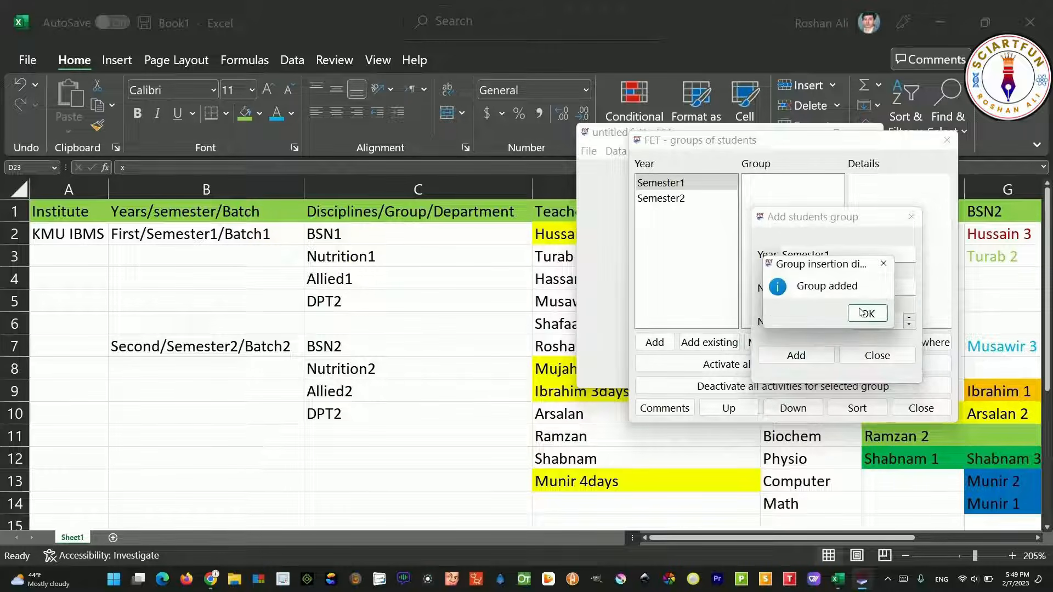
pyautogui.click(861, 312)
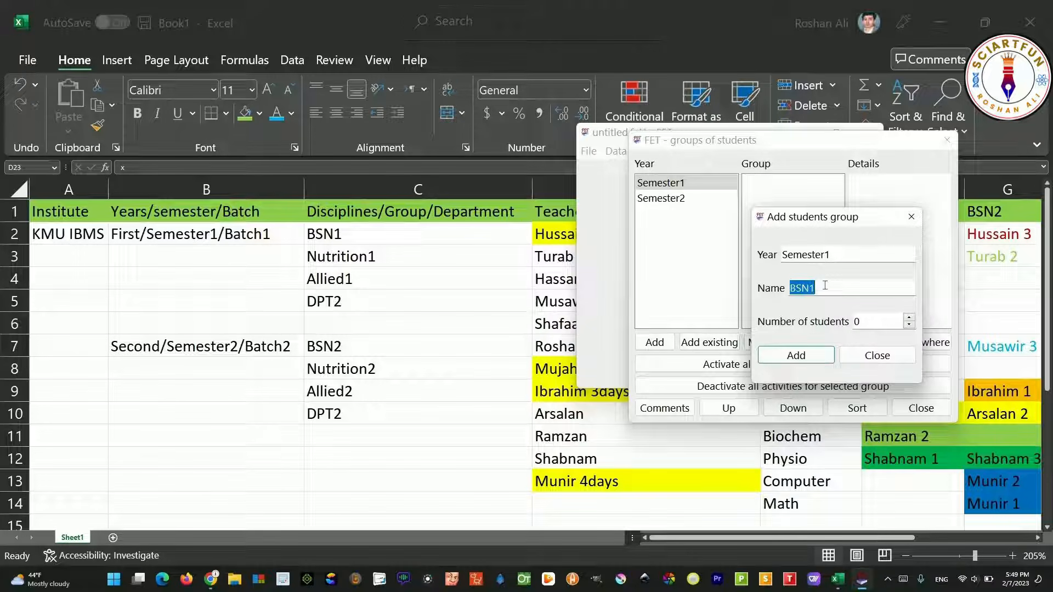
# Add the groups Nutrition1, Allied1 and DPT1 to Semester1, and close the group entry form
pyautogui.write('Nutrition1')
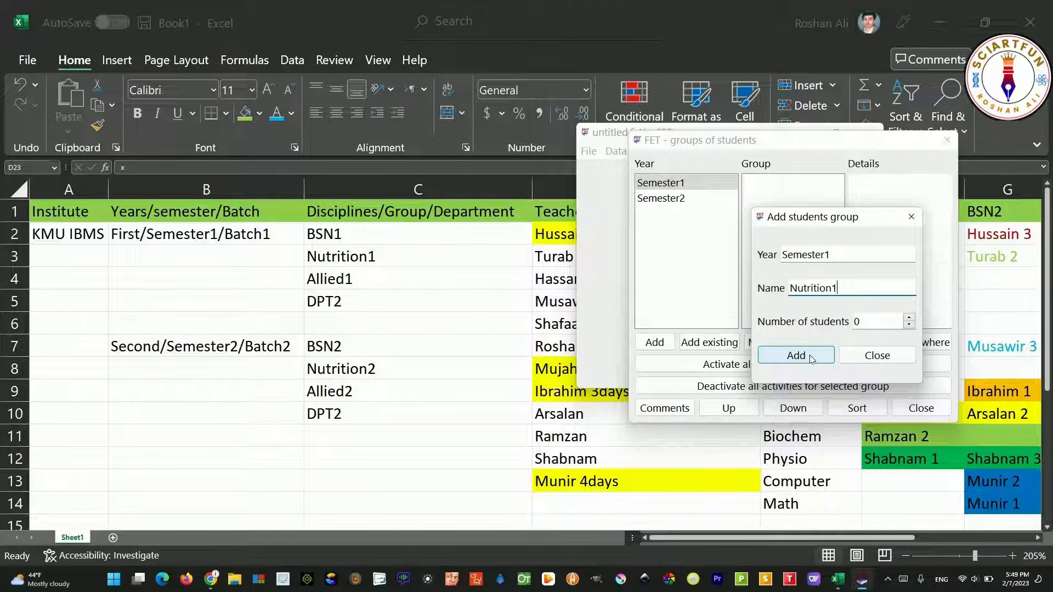
pyautogui.click(811, 358)
pyautogui.click(862, 313)
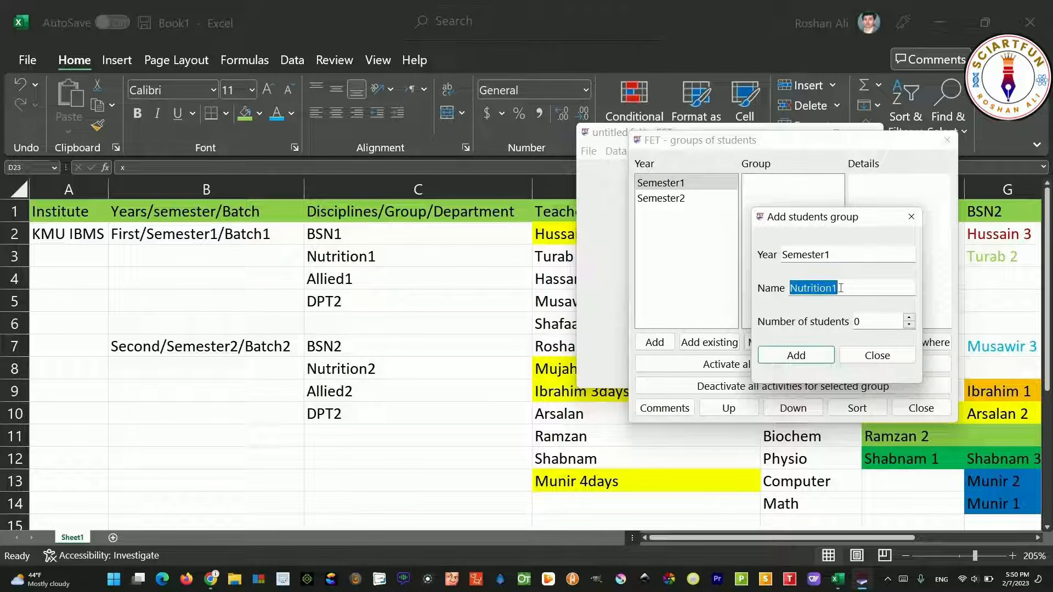
pyautogui.write('Allied1')
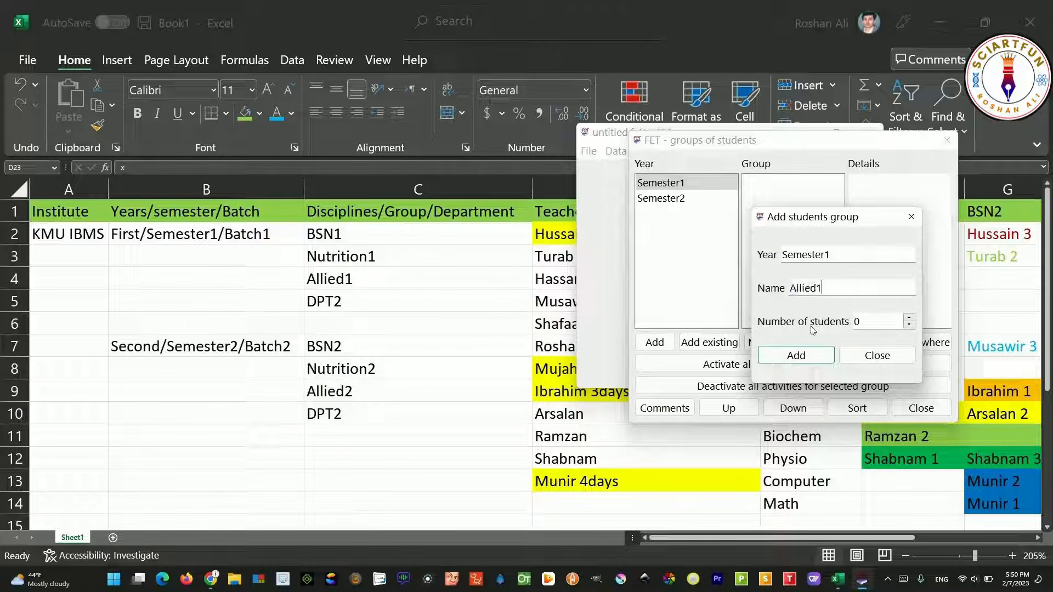
pyautogui.click(805, 357)
pyautogui.click(865, 313)
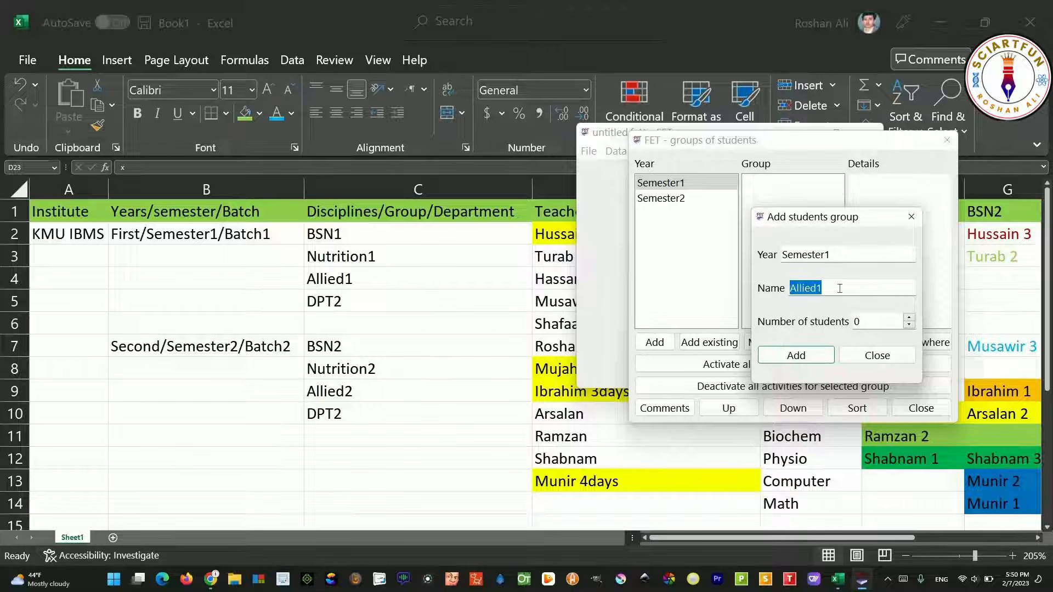
pyautogui.write('DPT1')
pyautogui.click(796, 354)
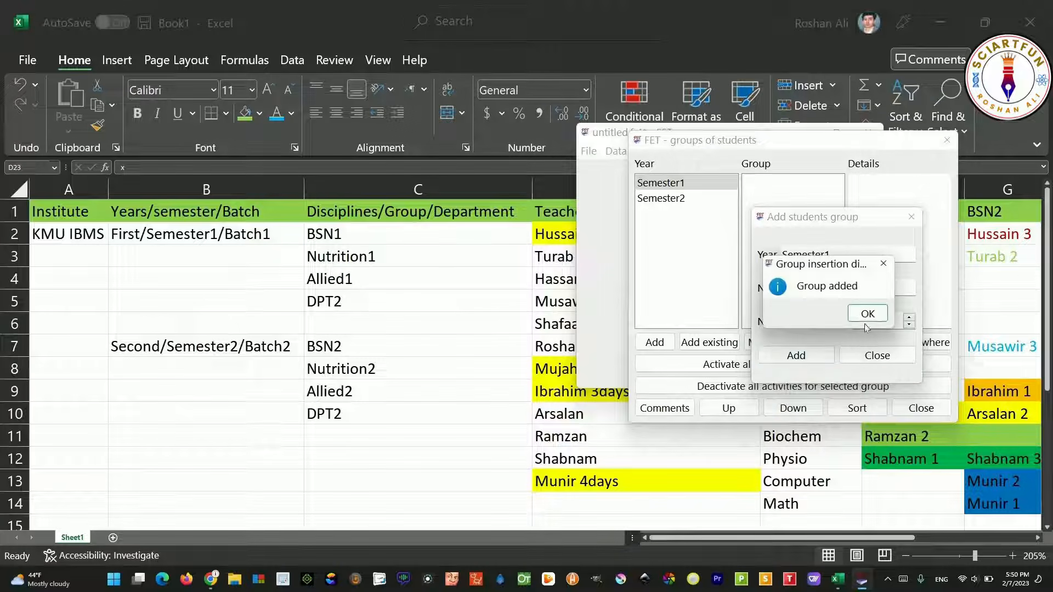
pyautogui.click(867, 314)
pyautogui.click(878, 356)
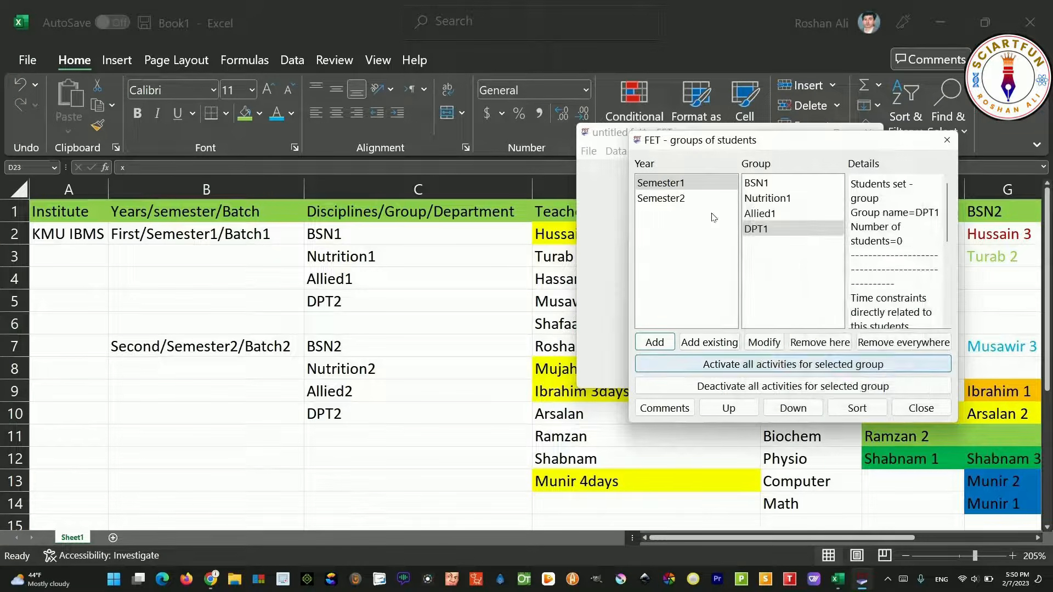
# Add the student groups BSN2 and Nutrition2 to the year Semester2
pyautogui.click(681, 200)
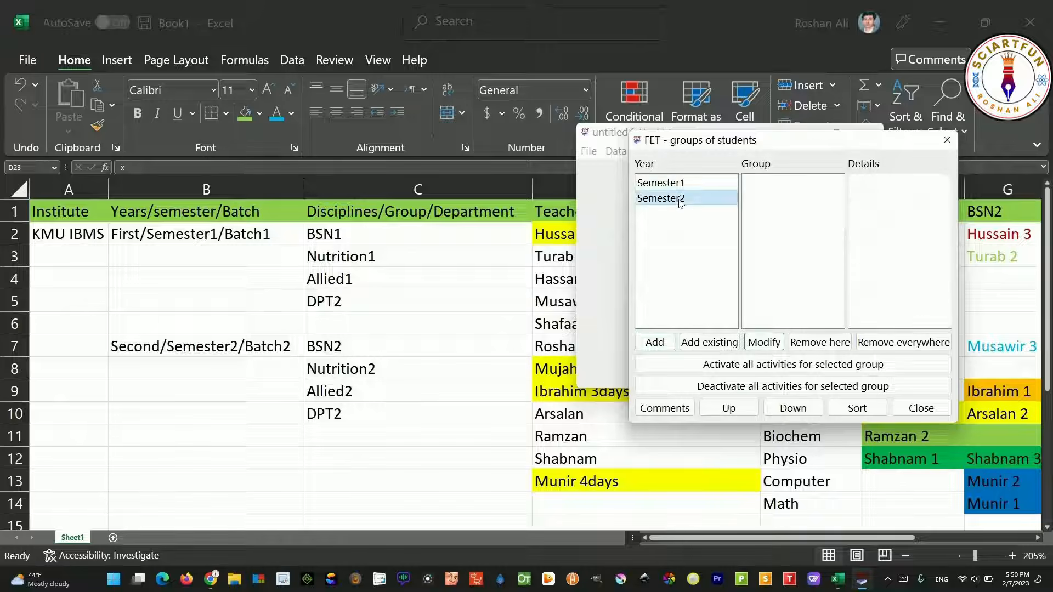
pyautogui.click(656, 343)
pyautogui.write('BSN2')
pyautogui.press('Return')
pyautogui.press('Return')
pyautogui.write('Nutrition2')
pyautogui.press('Return')
pyautogui.press('Return')
# Add the groups Allied2 and DPT2 to Semester2, check both semesters' groups, and close the student group list
pyautogui.write('Allied2')
pyautogui.press('Return')
pyautogui.press('Return')
pyautogui.write('DPT2')
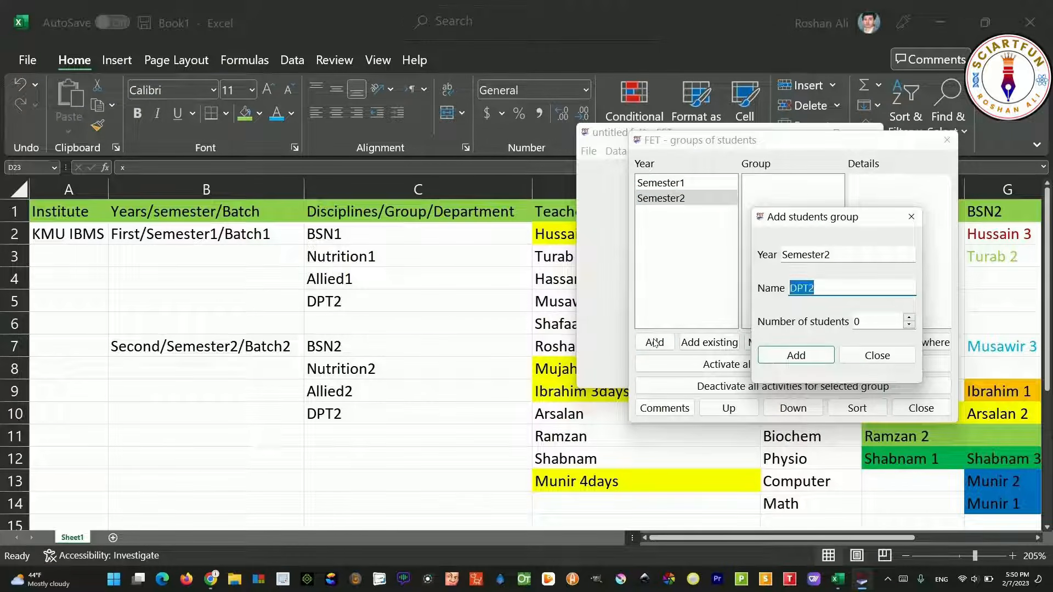
pyautogui.click(869, 356)
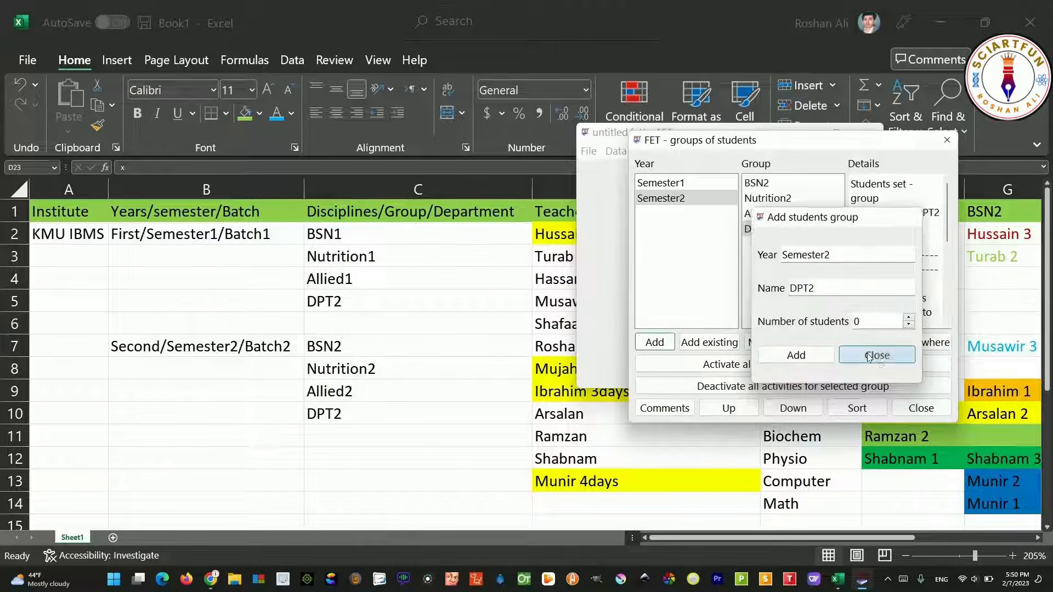
pyautogui.click(681, 184)
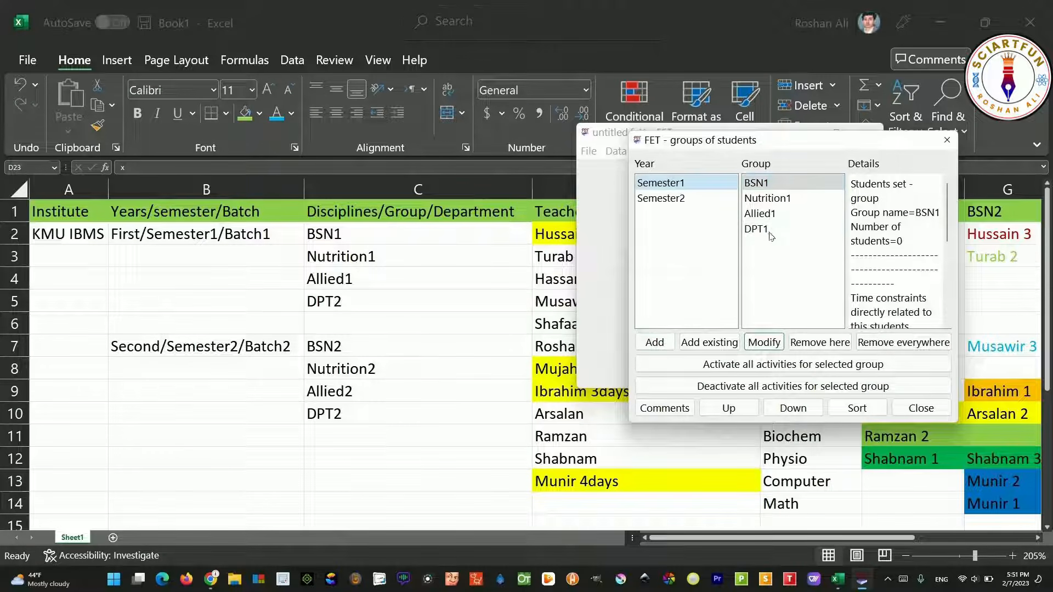
pyautogui.click(689, 198)
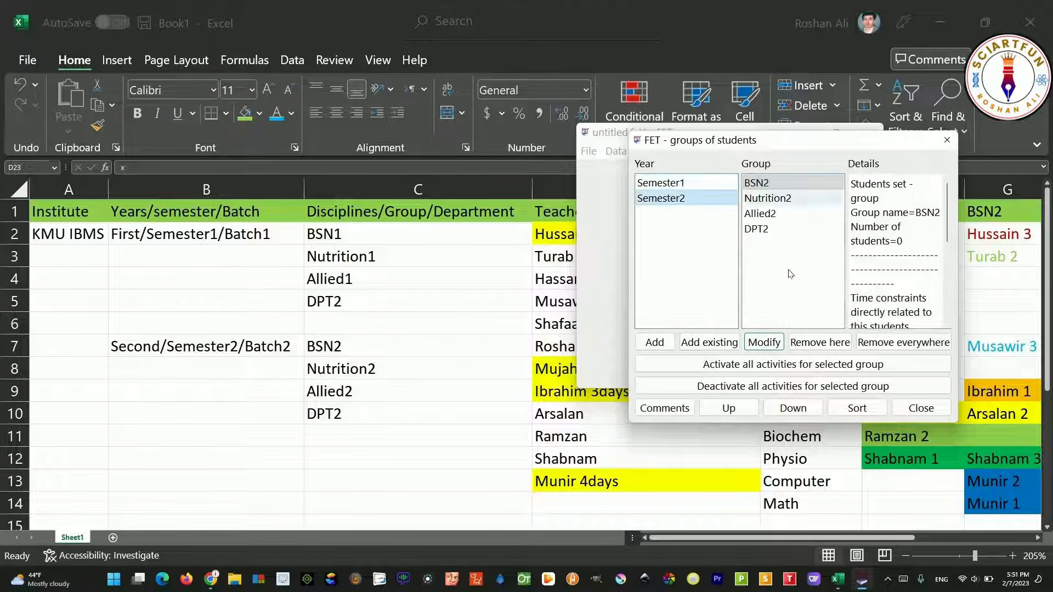
pyautogui.click(920, 409)
# Examine the student subgroups dialog for the groups of Semester1 and Semester2, and close it
pyautogui.click(727, 274)
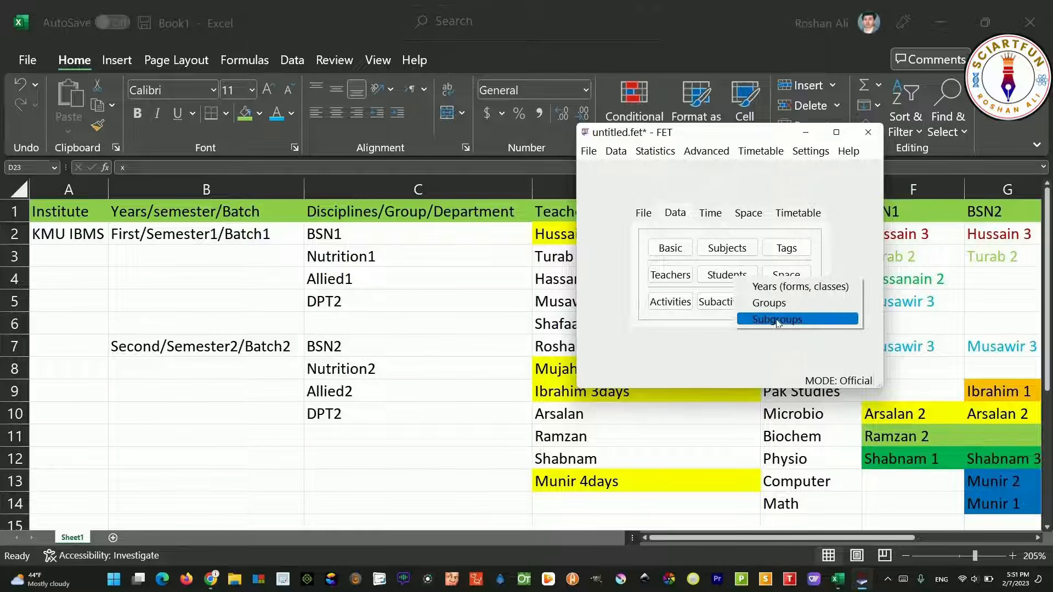
pyautogui.click(776, 321)
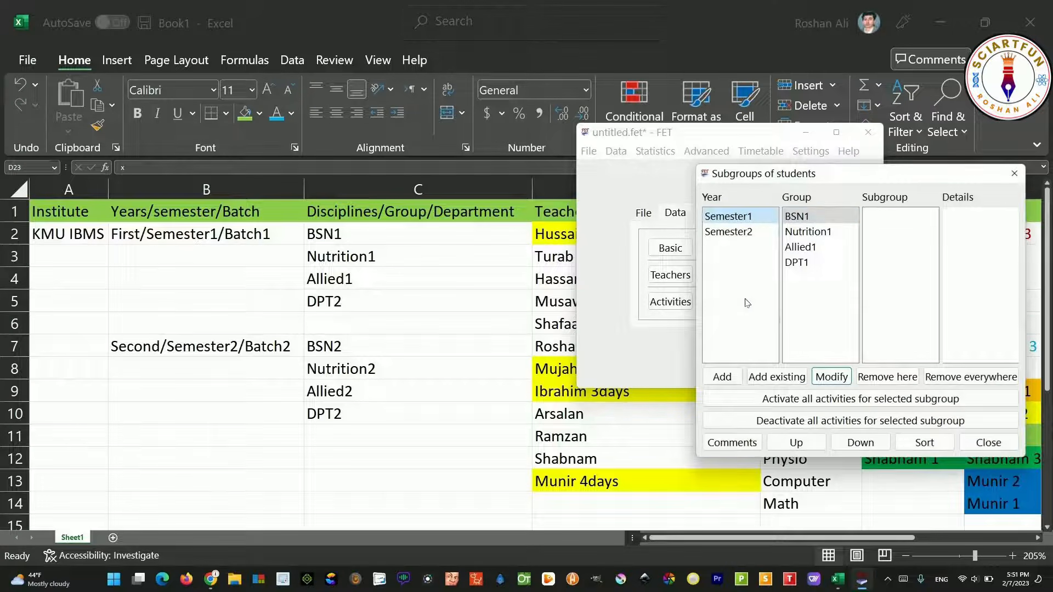
pyautogui.click(799, 217)
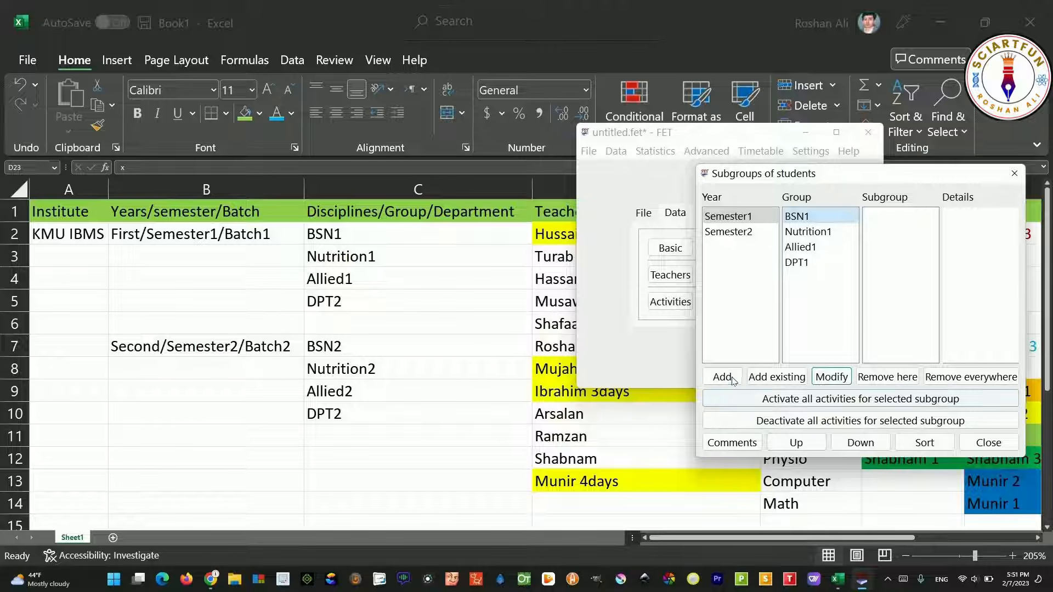
pyautogui.click(816, 235)
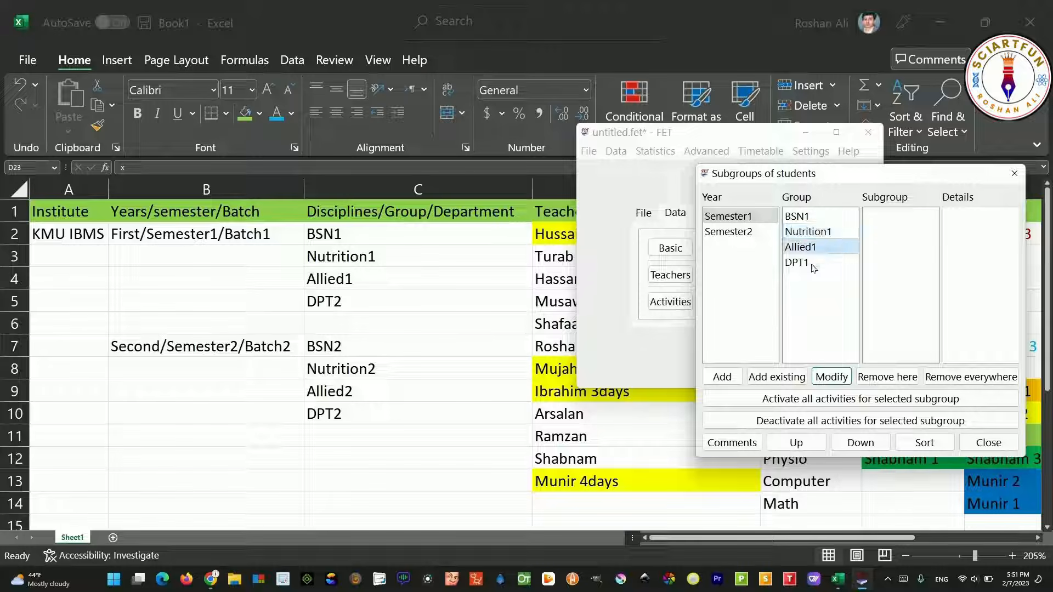
pyautogui.click(752, 232)
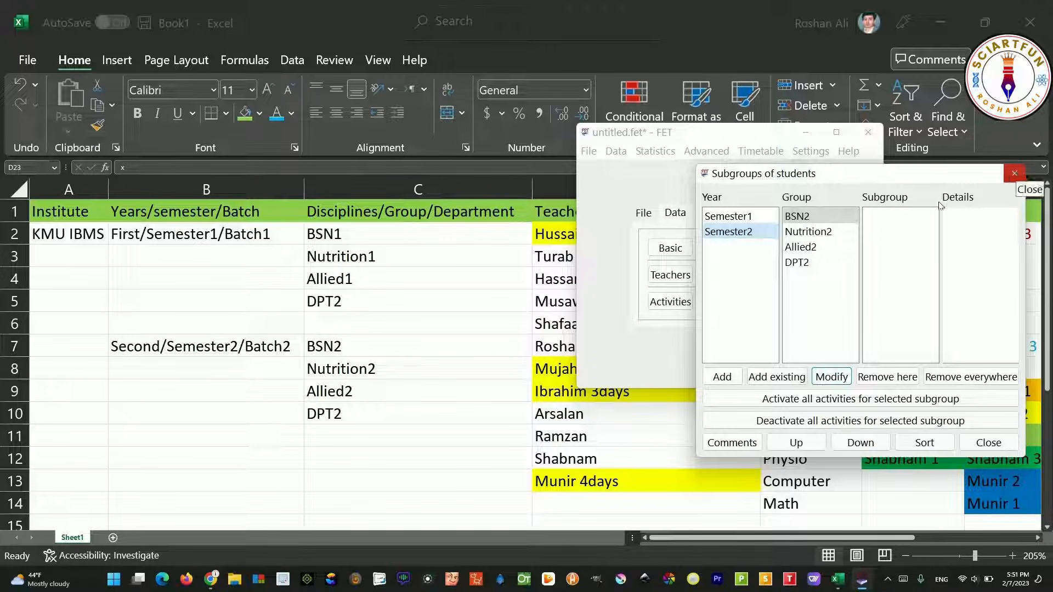
pyautogui.click(1015, 174)
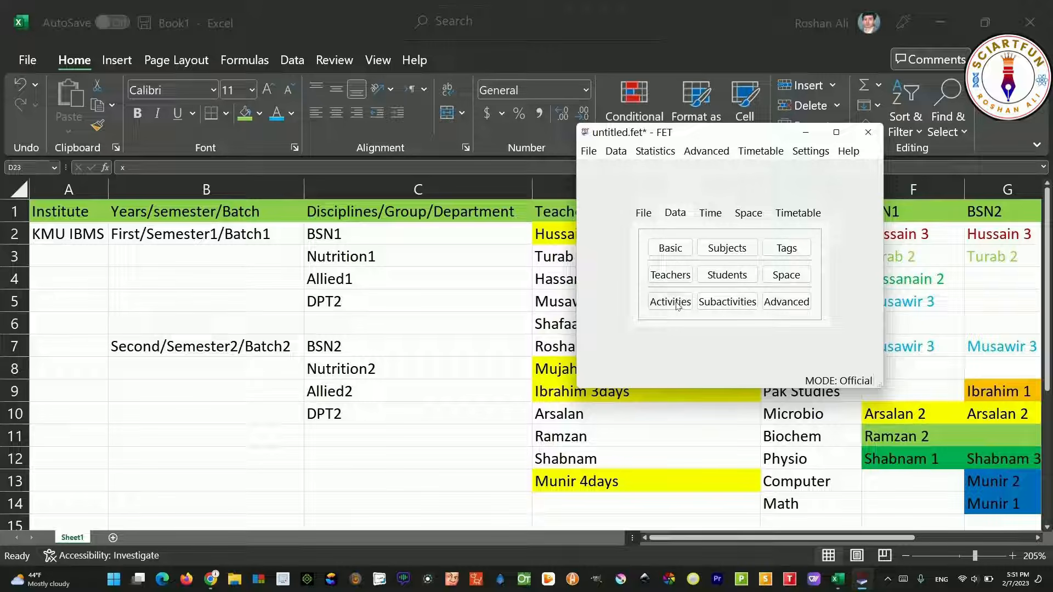
pyautogui.click(792, 280)
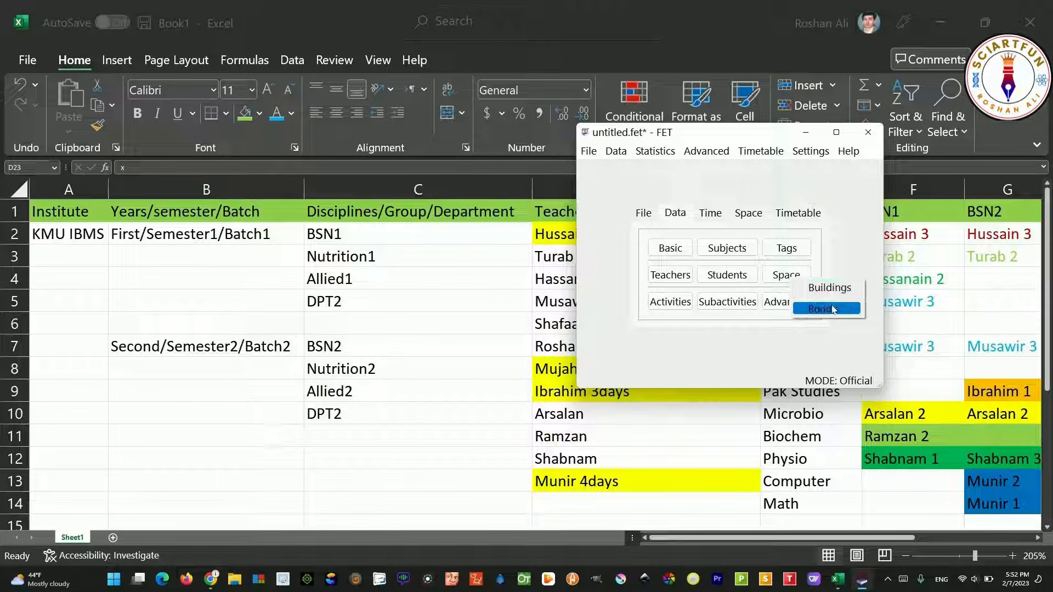
pyautogui.click(848, 251)
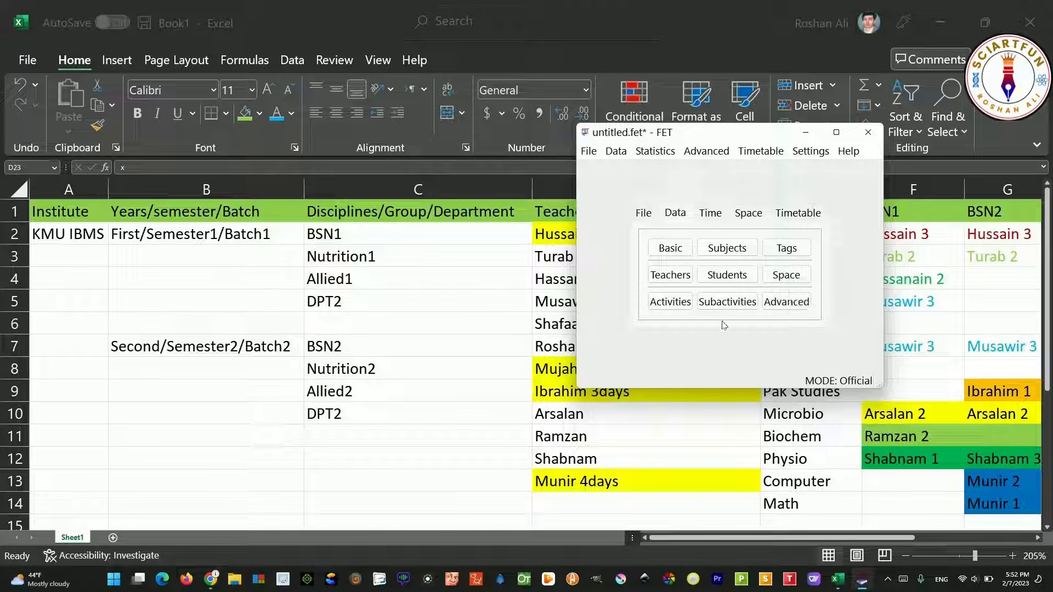
# Open a new activity entry from the activities list and bring the spreadsheet's subject allocations from BSN1 to DPT2 into view beside it
pyautogui.click(679, 302)
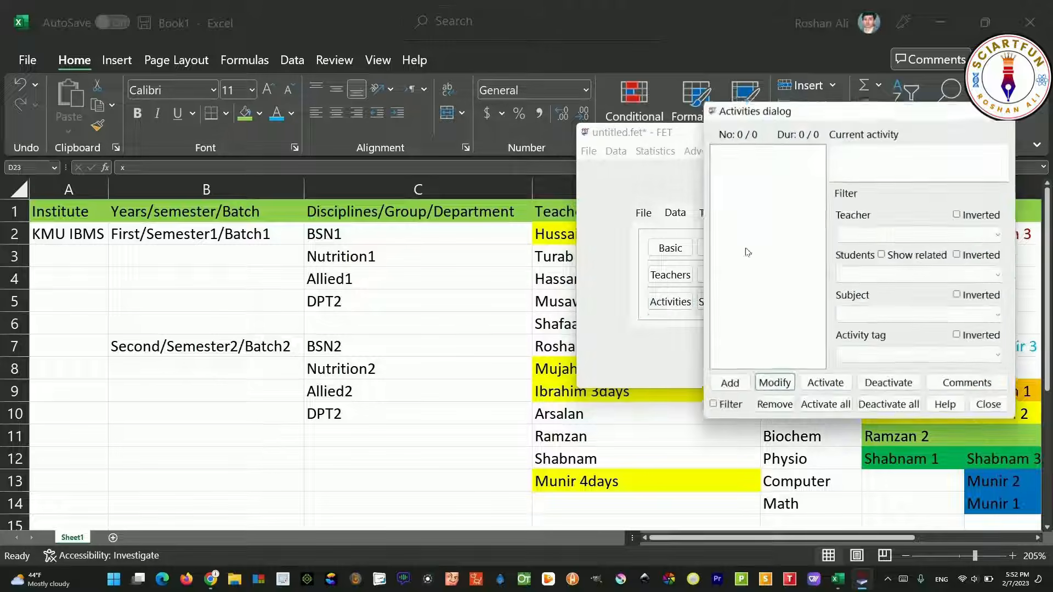
pyautogui.moveTo(768, 108); pyautogui.dragTo(502, 87)
pyautogui.click(465, 363)
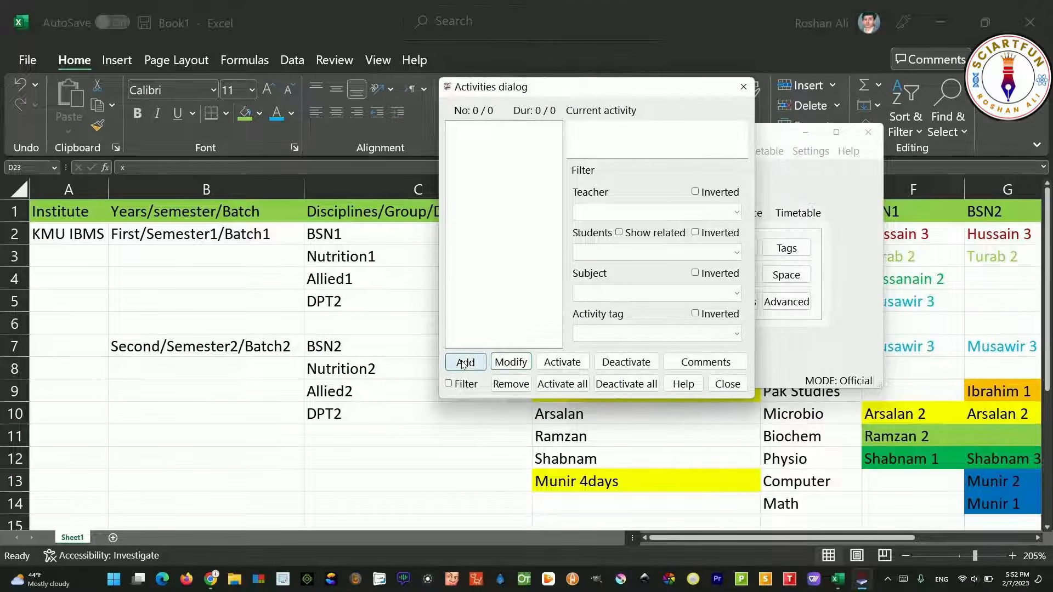
pyautogui.moveTo(843, 108); pyautogui.dragTo(547, 79)
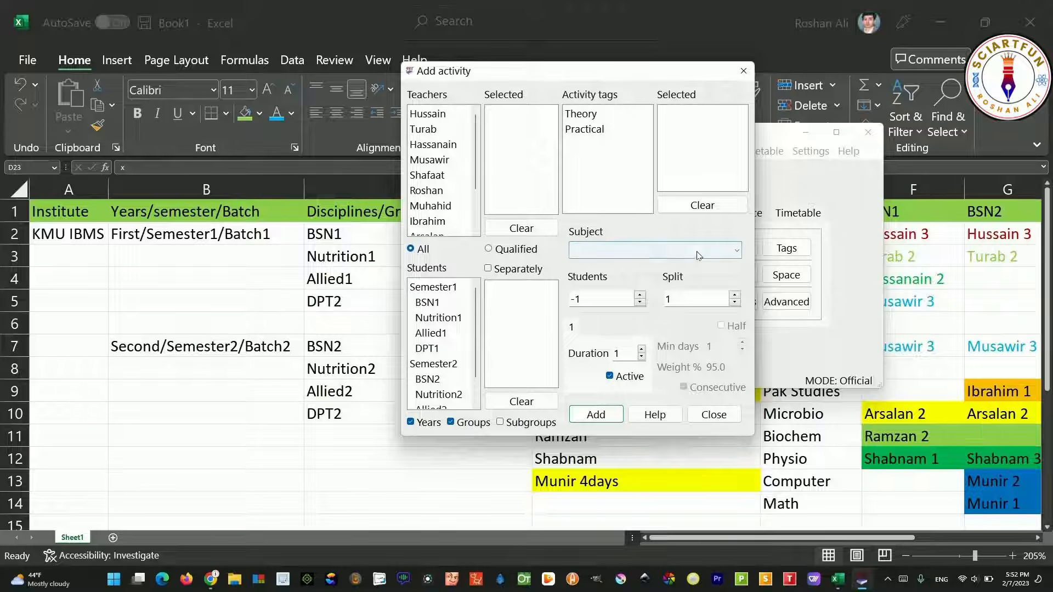
pyautogui.click(638, 251)
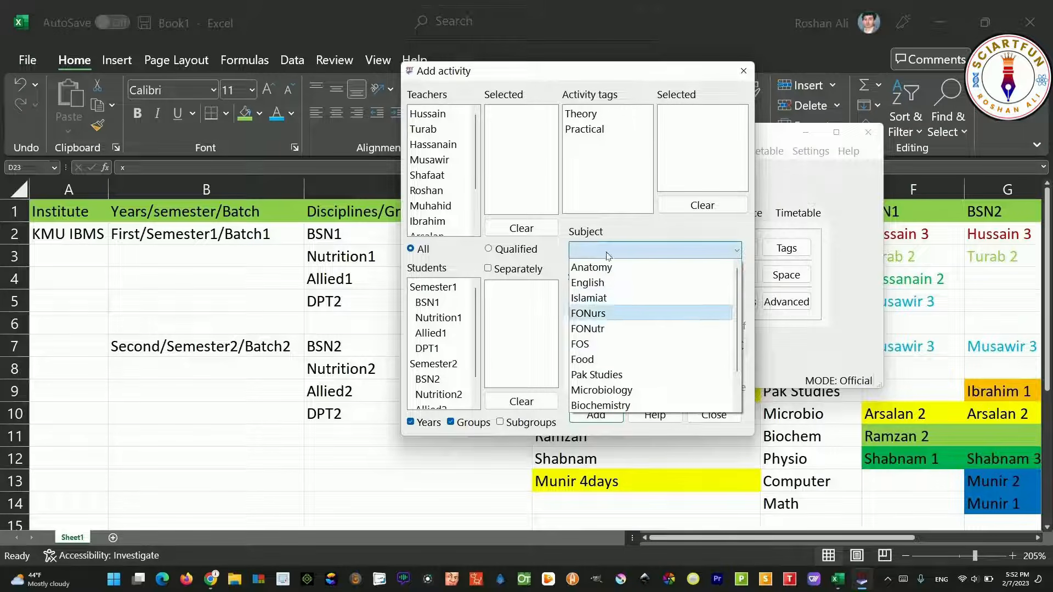
pyautogui.click(666, 251)
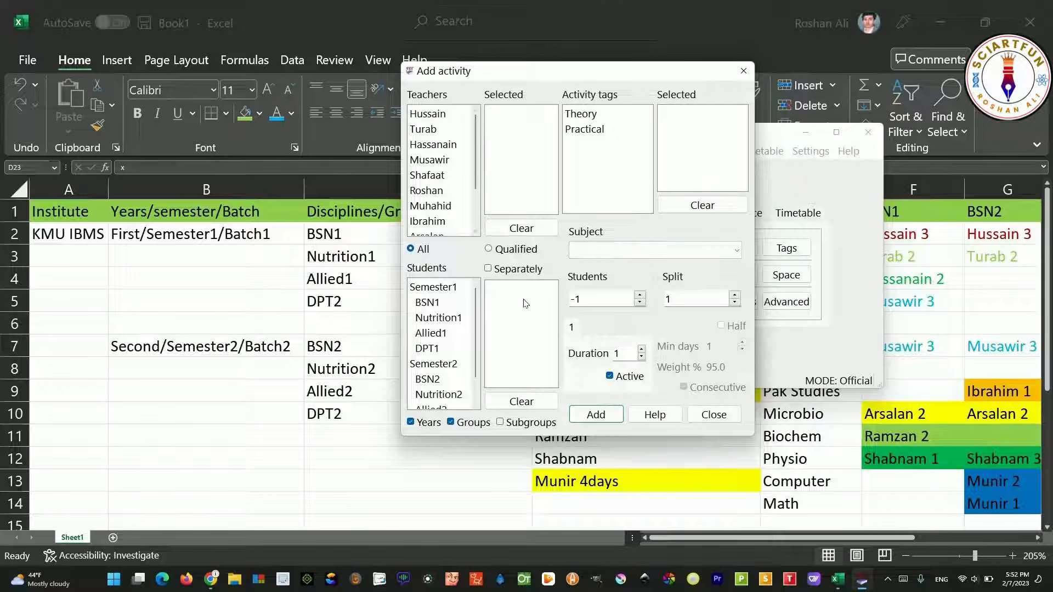
pyautogui.moveTo(729, 538); pyautogui.dragTo(829, 551)
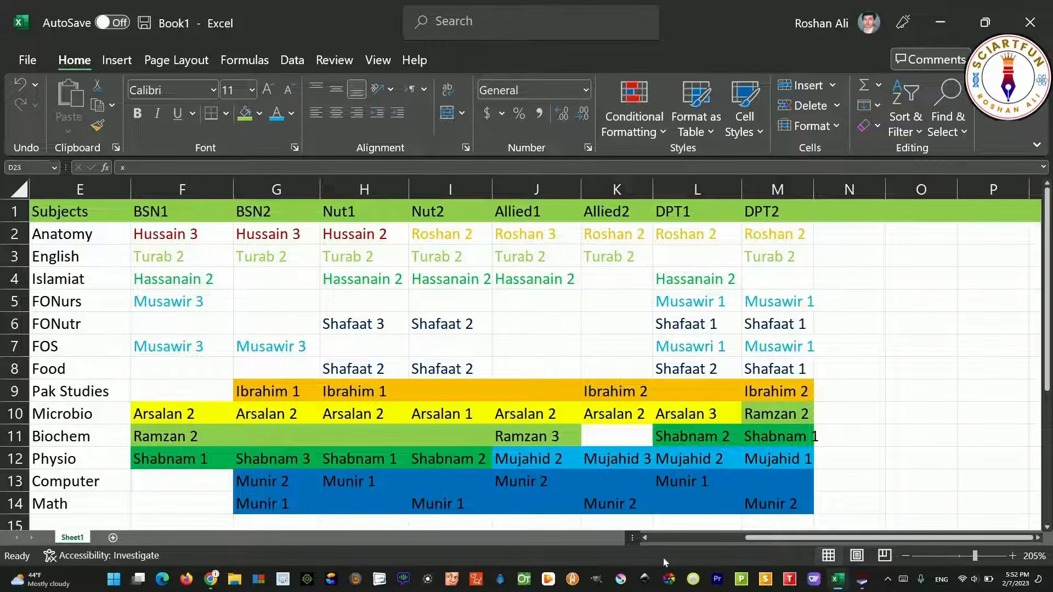
pyautogui.click(863, 584)
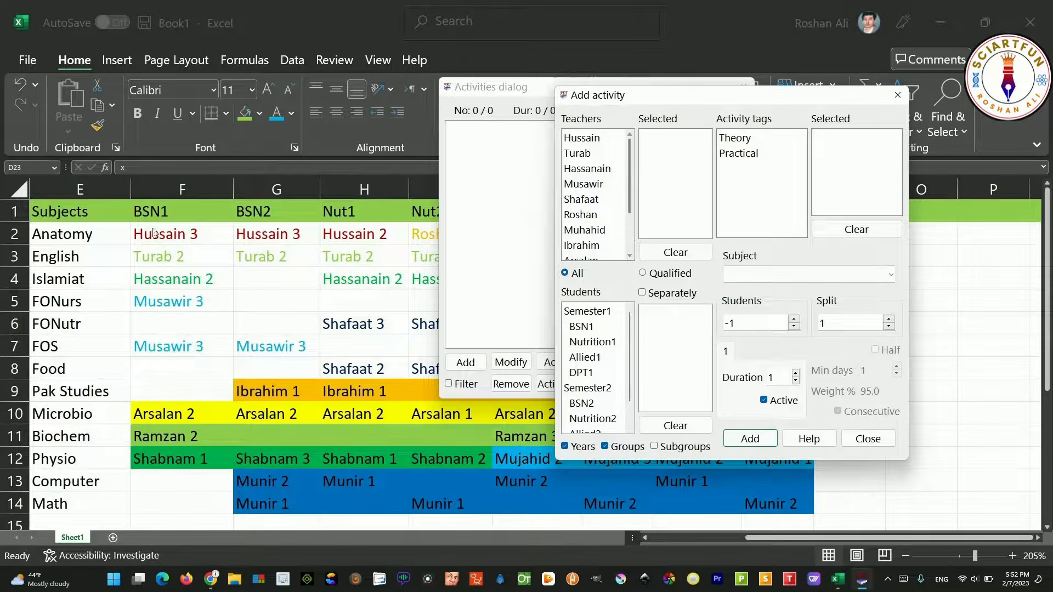
# Assign the first listed teacher, the Theory tag, the subject Anatomy and the student group BSN1 to the new activity
pyautogui.click(595, 142)
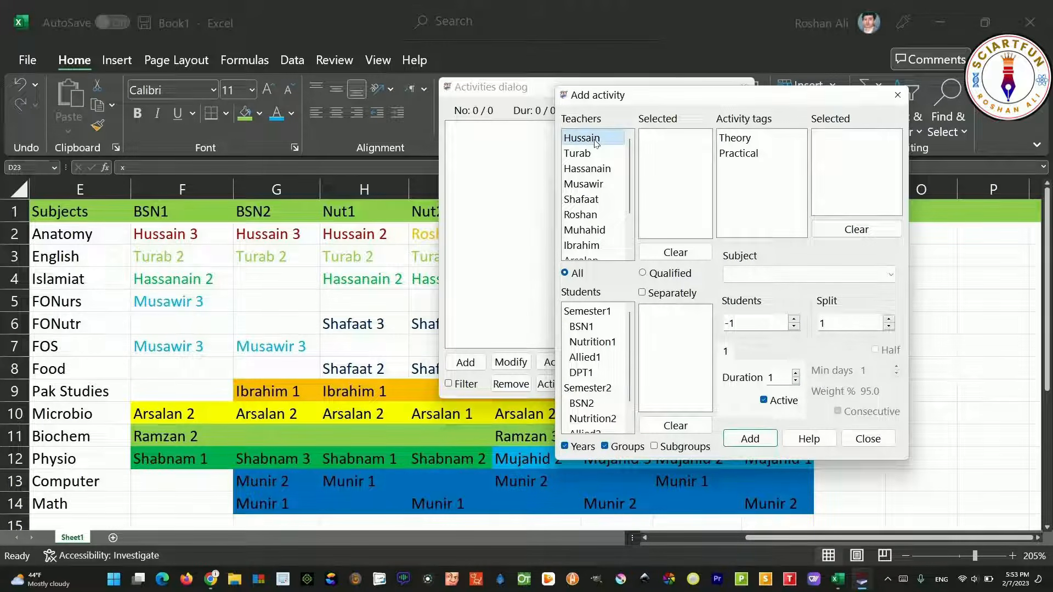
pyautogui.doubleClick(594, 141)
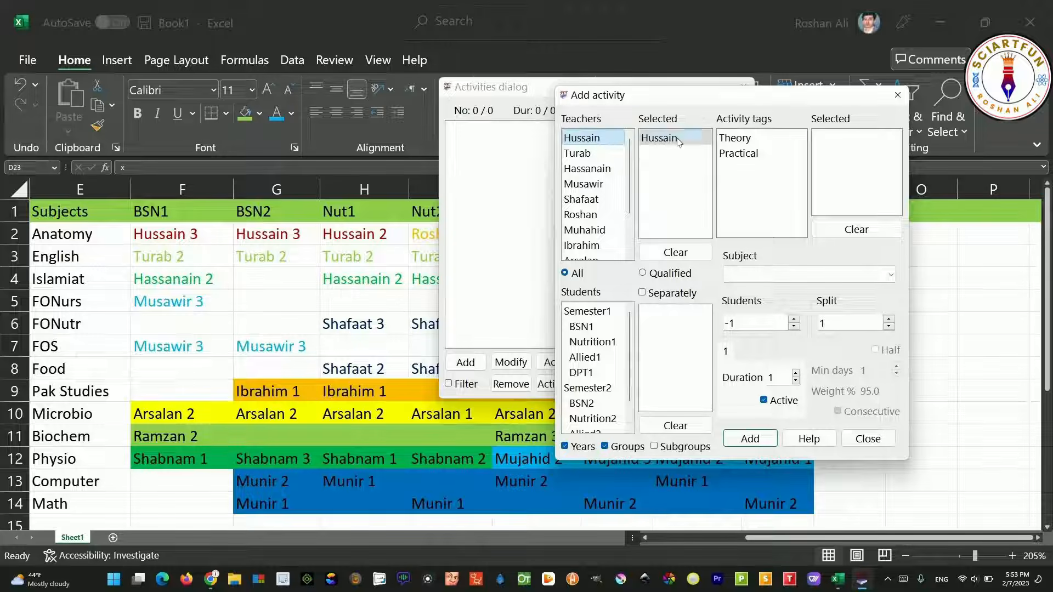
pyautogui.doubleClick(746, 142)
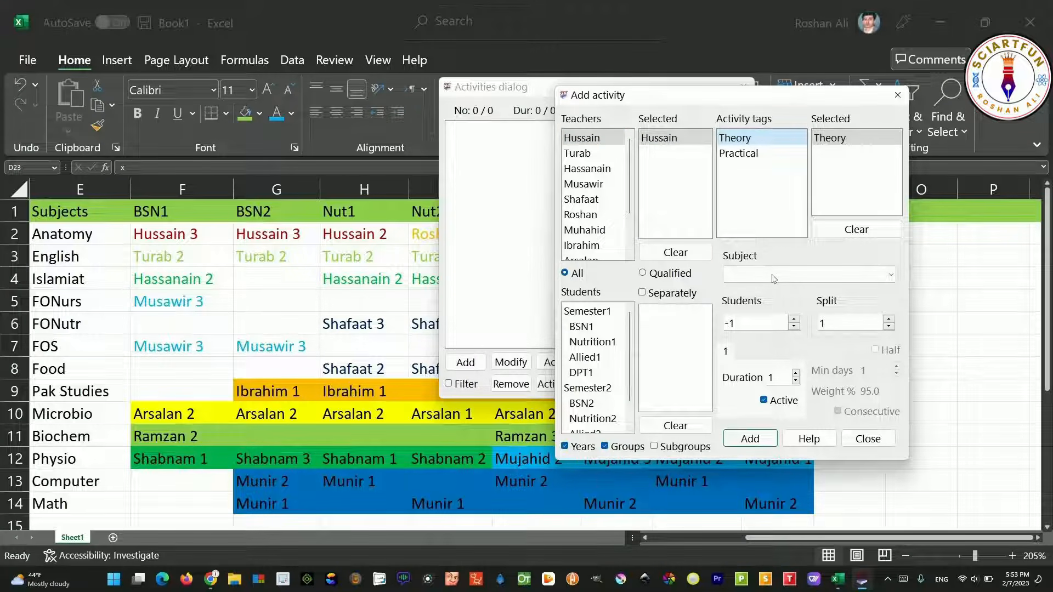
pyautogui.click(864, 275)
pyautogui.click(778, 291)
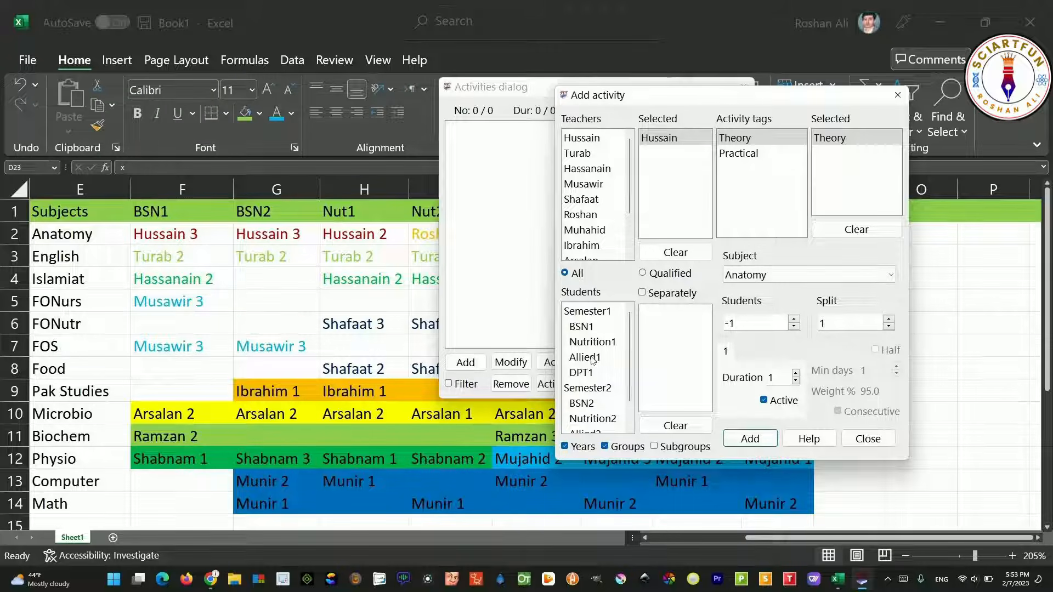
pyautogui.doubleClick(592, 328)
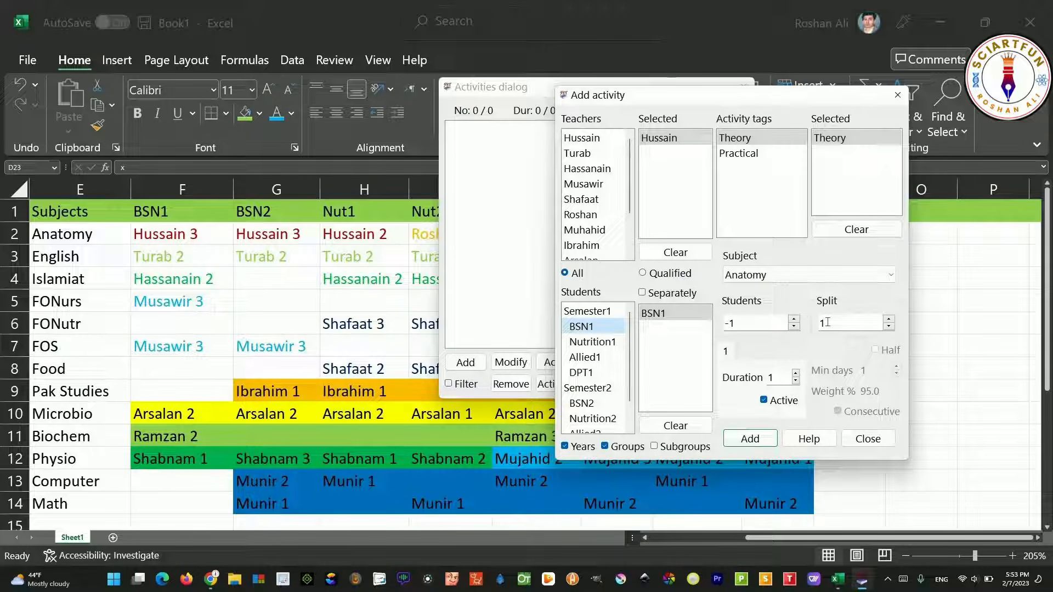
# Split the BSN1 Anatomy activity into 3 with min days 1, and add it
pyautogui.click(889, 320)
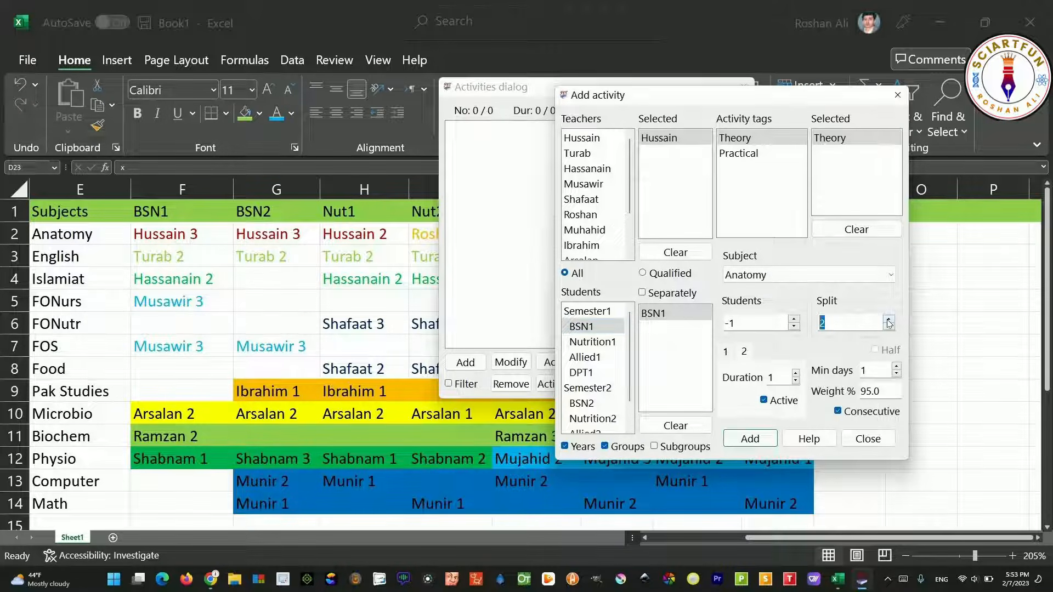
pyautogui.click(889, 320)
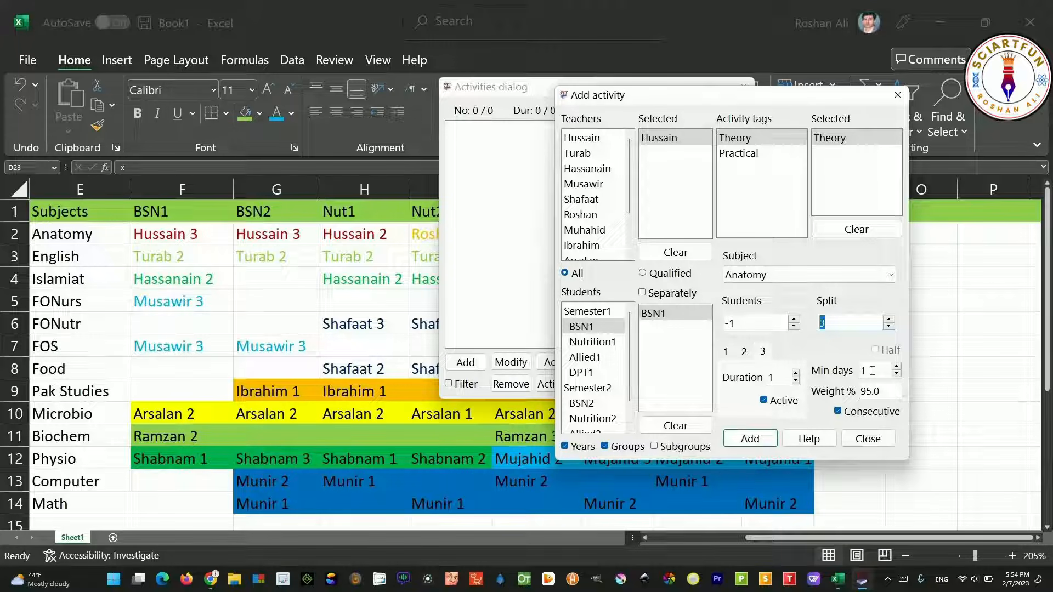
pyautogui.click(896, 368)
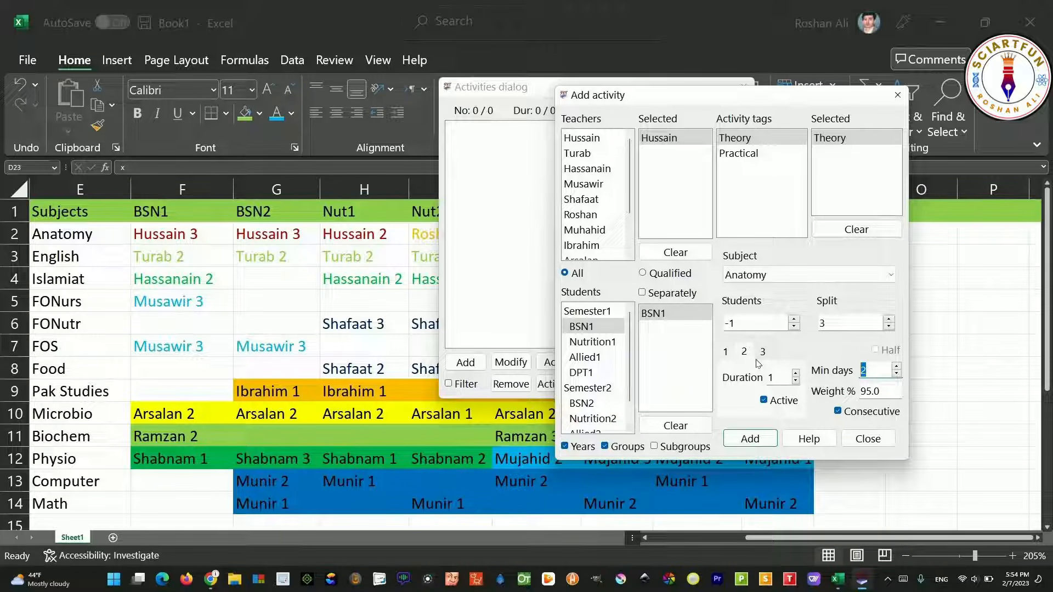
pyautogui.click(897, 366)
pyautogui.click(898, 374)
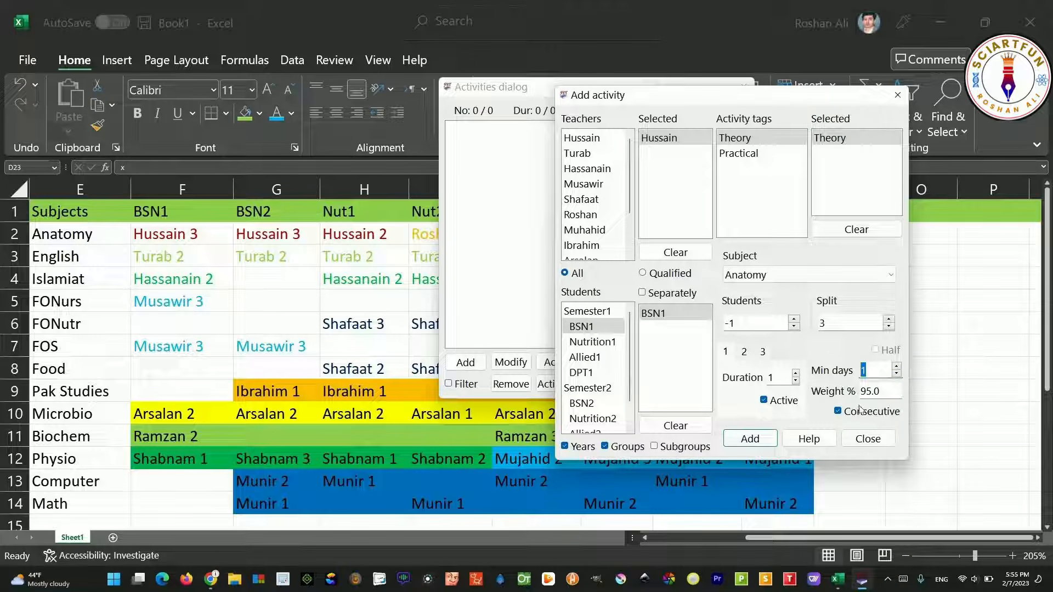
pyautogui.click(761, 439)
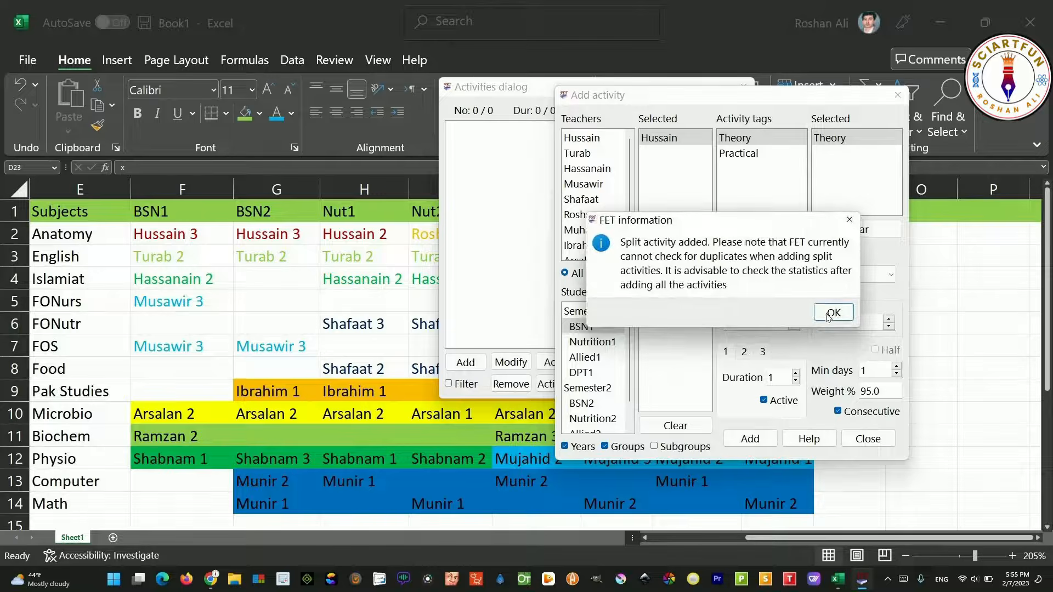
pyautogui.click(829, 314)
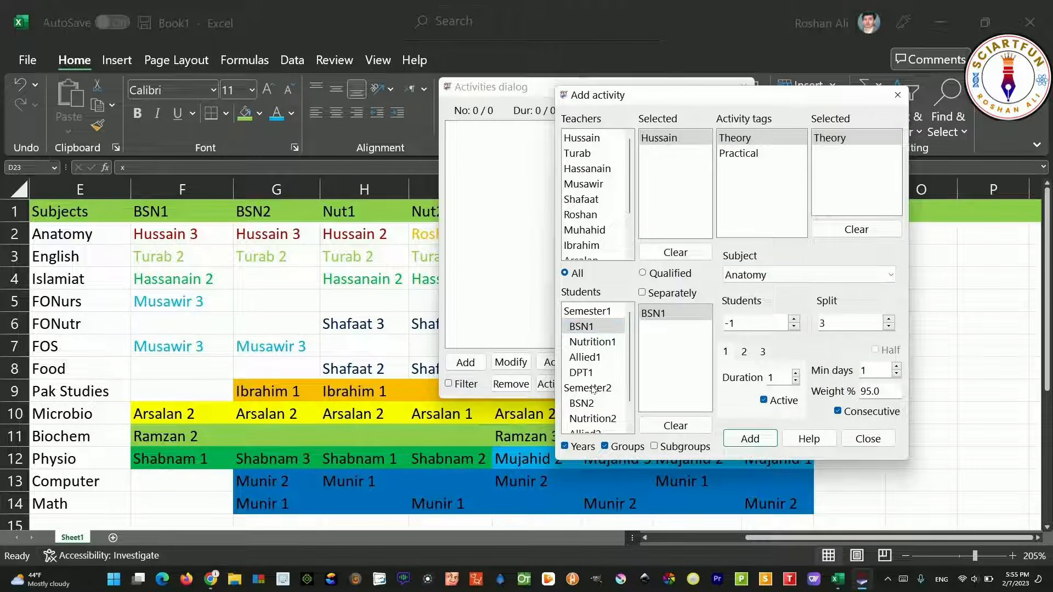
# Replace BSN1 with BSN2 for the same teacher's Anatomy theory, set the split to 2 and duration to 1, and add the activity
pyautogui.doubleClick(594, 404)
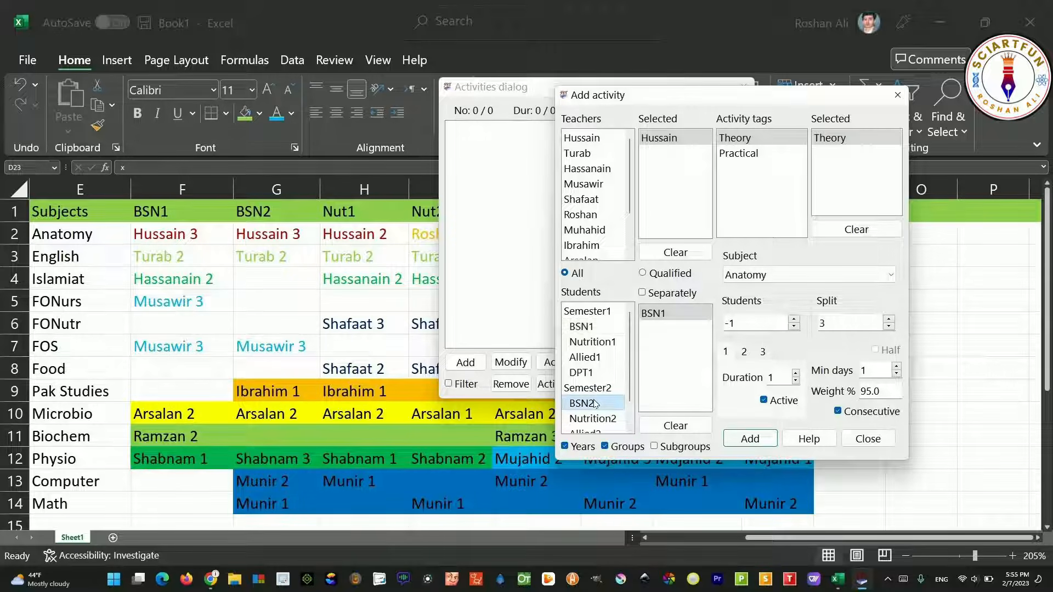
pyautogui.doubleClick(665, 314)
pyautogui.click(660, 316)
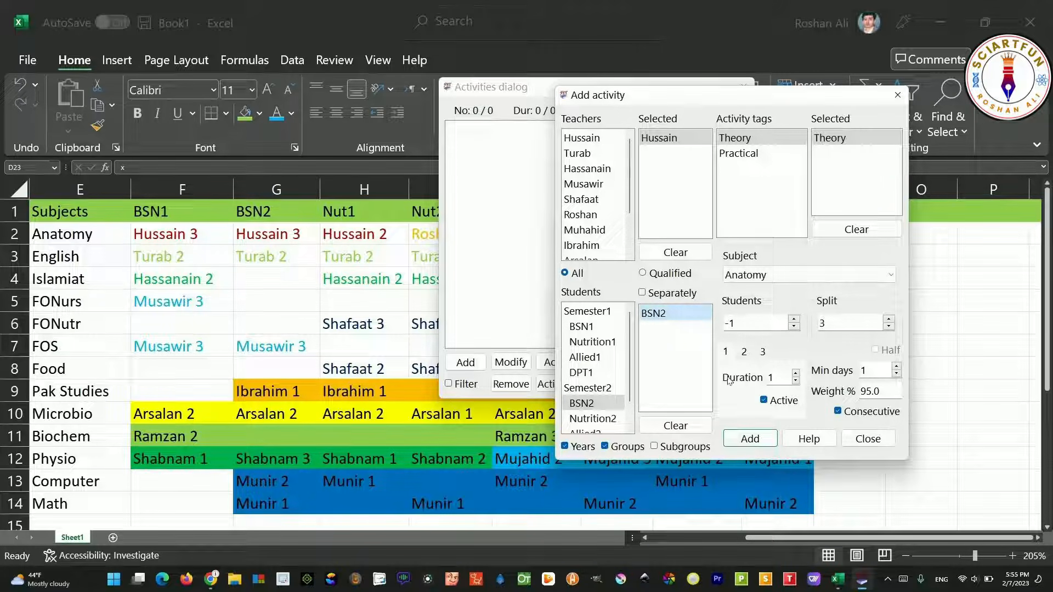
pyautogui.click(890, 328)
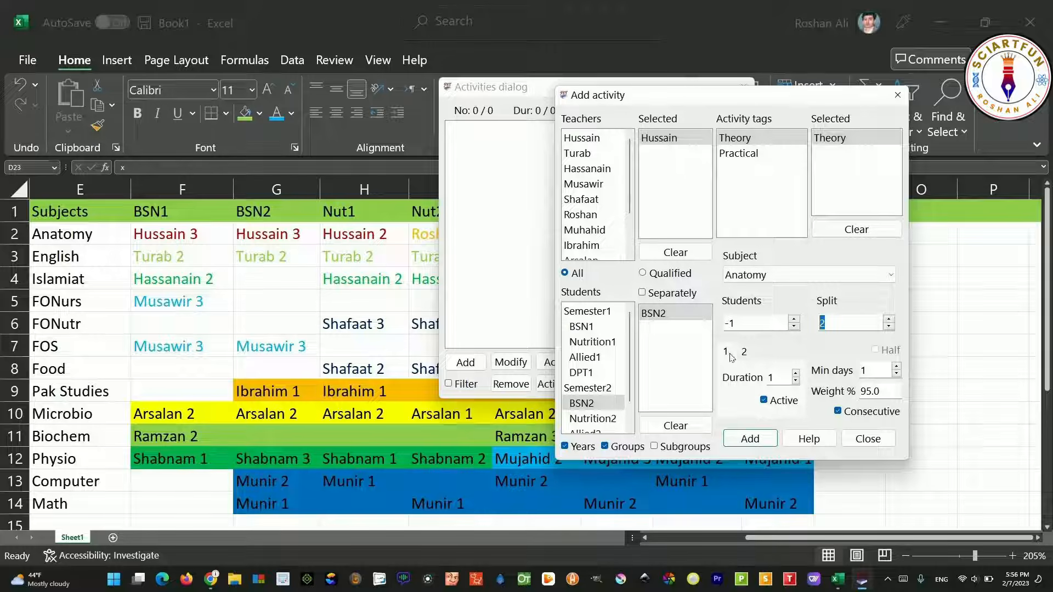
pyautogui.click(796, 374)
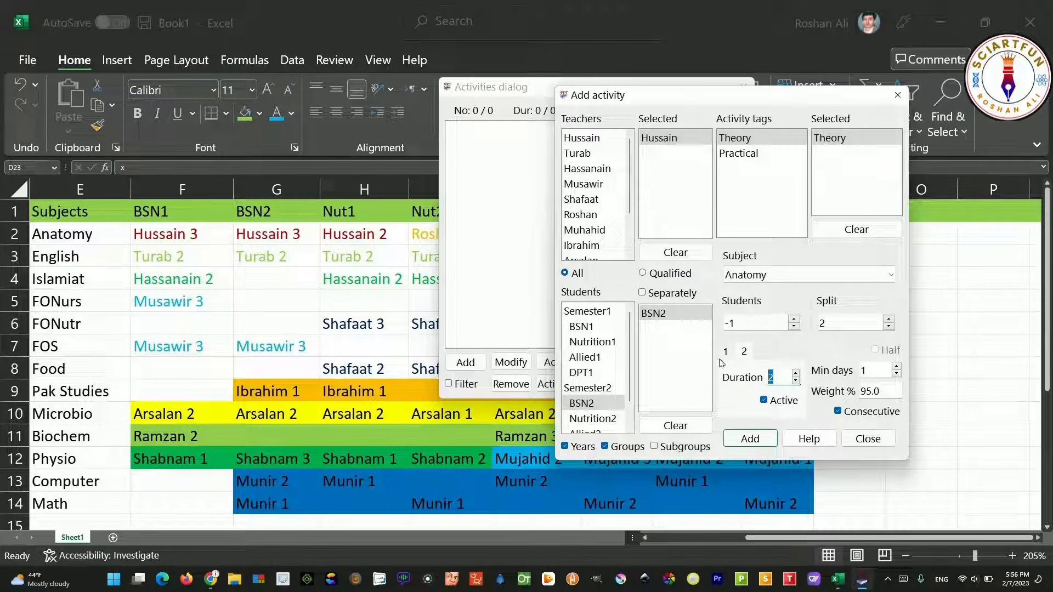
pyautogui.write('1')
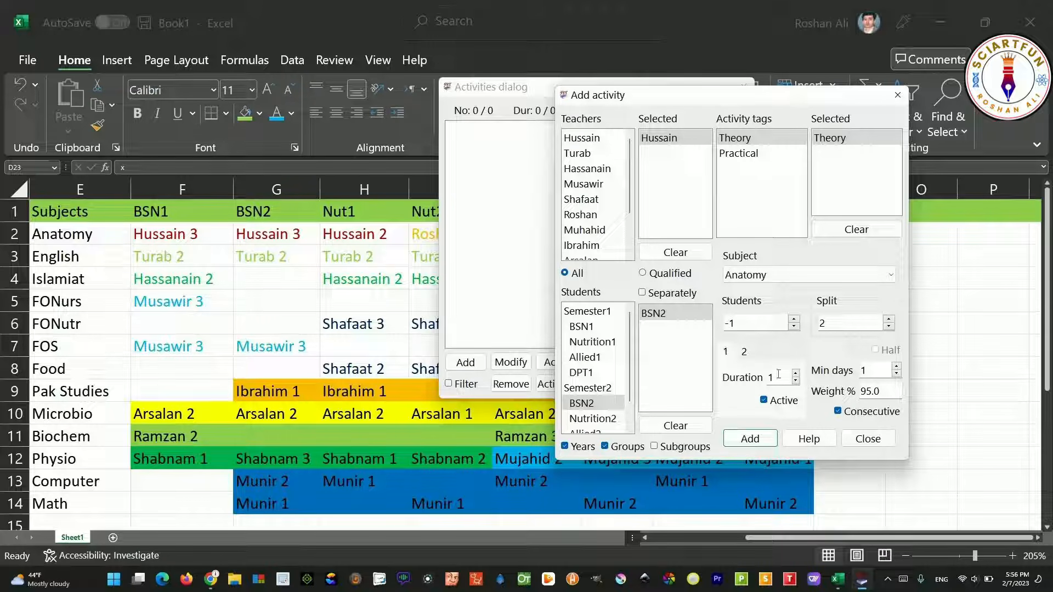
pyautogui.click(759, 439)
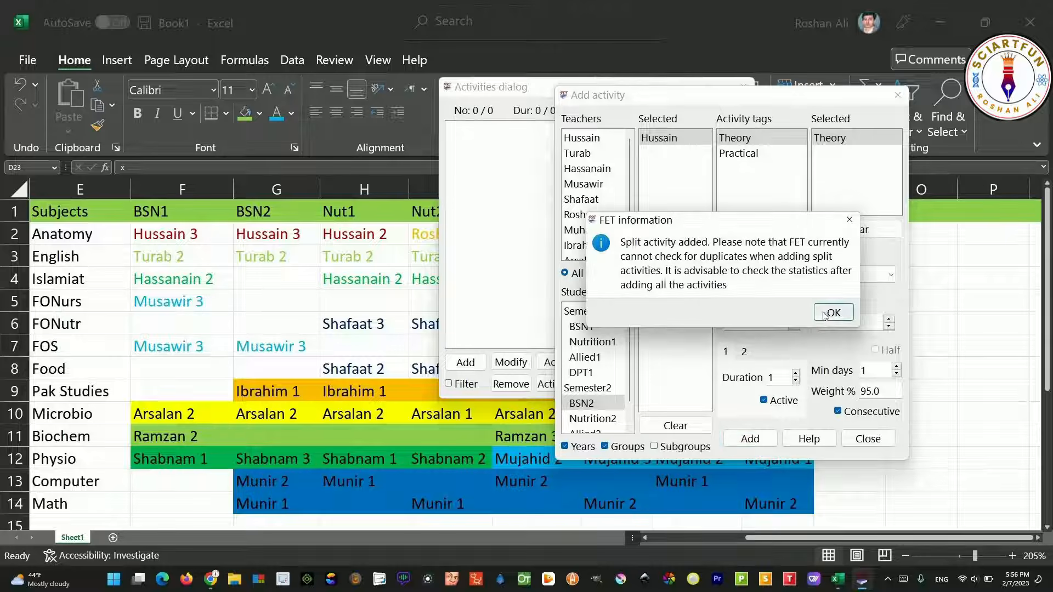
pyautogui.click(828, 308)
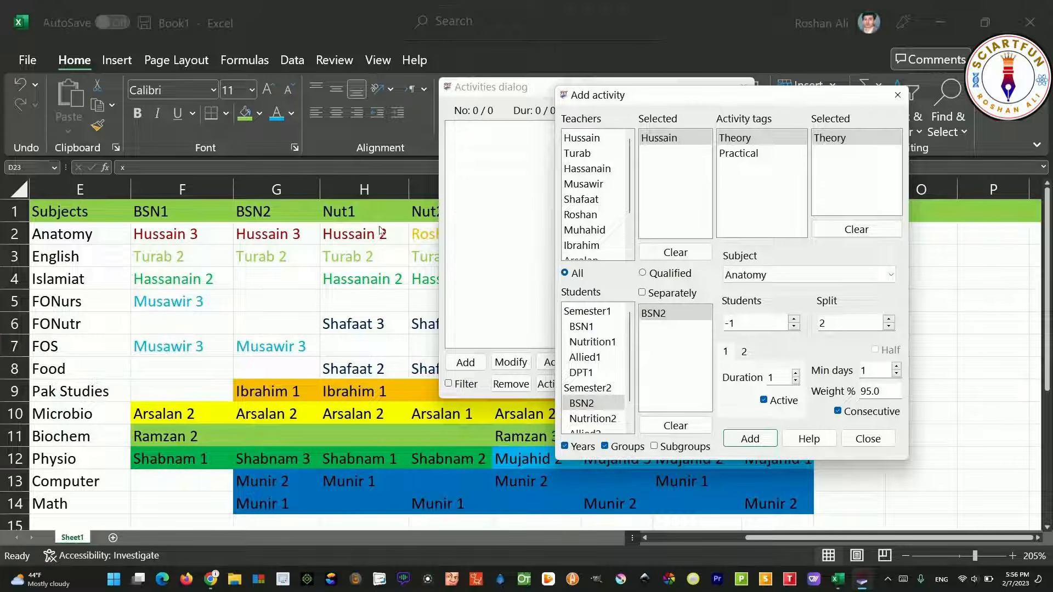
# Check the sheet's Nut1 column, replace BSN2 with Nutrition1 for the same teacher's Anatomy theory, and add the activity split into 2
pyautogui.click(658, 140)
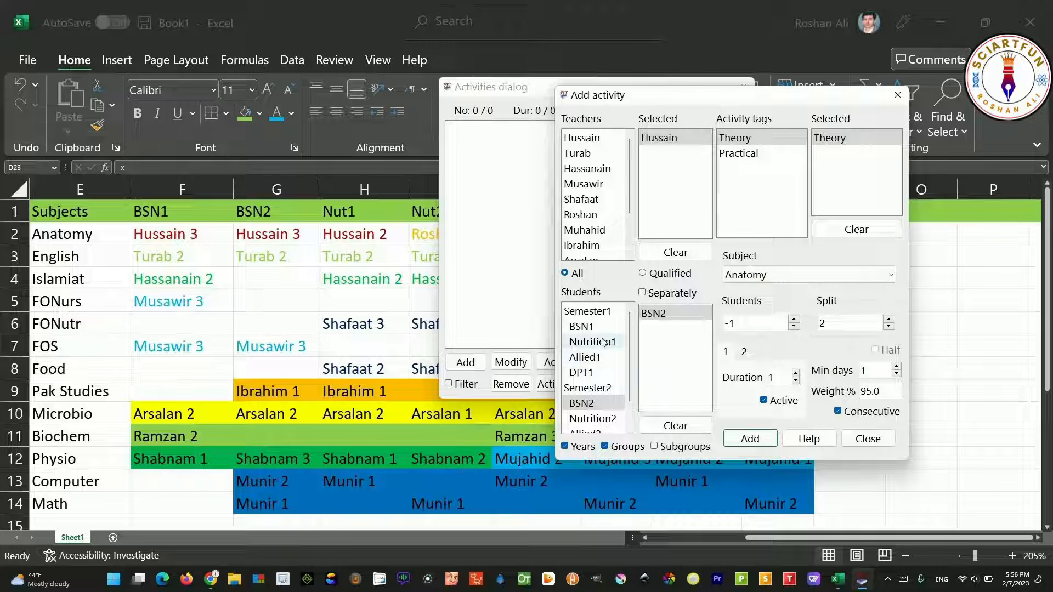
pyautogui.click(344, 214)
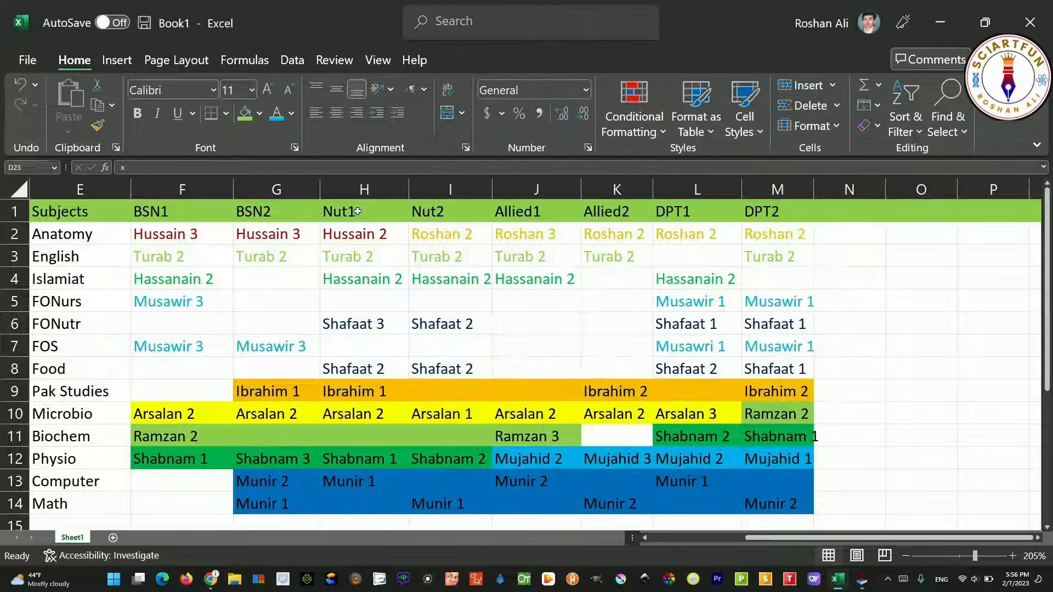
pyautogui.click(346, 215)
pyautogui.click(862, 579)
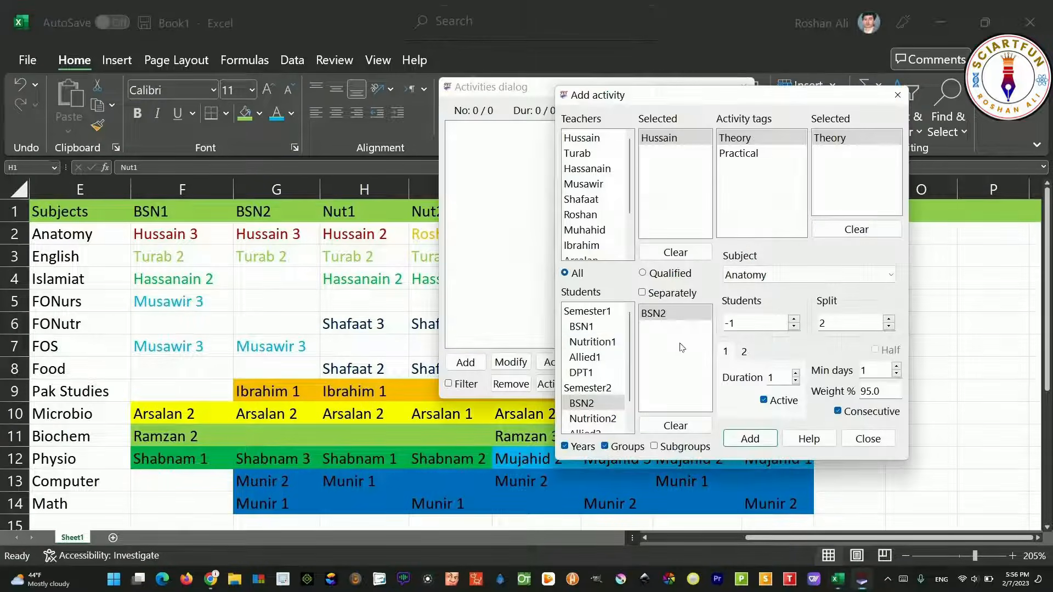
pyautogui.doubleClick(593, 342)
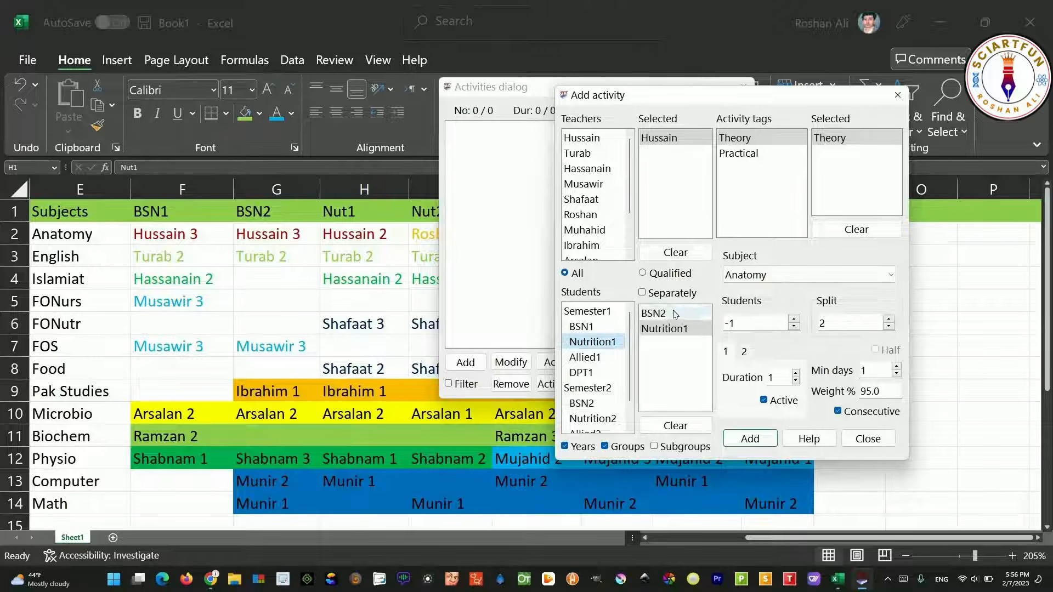
pyautogui.doubleClick(675, 315)
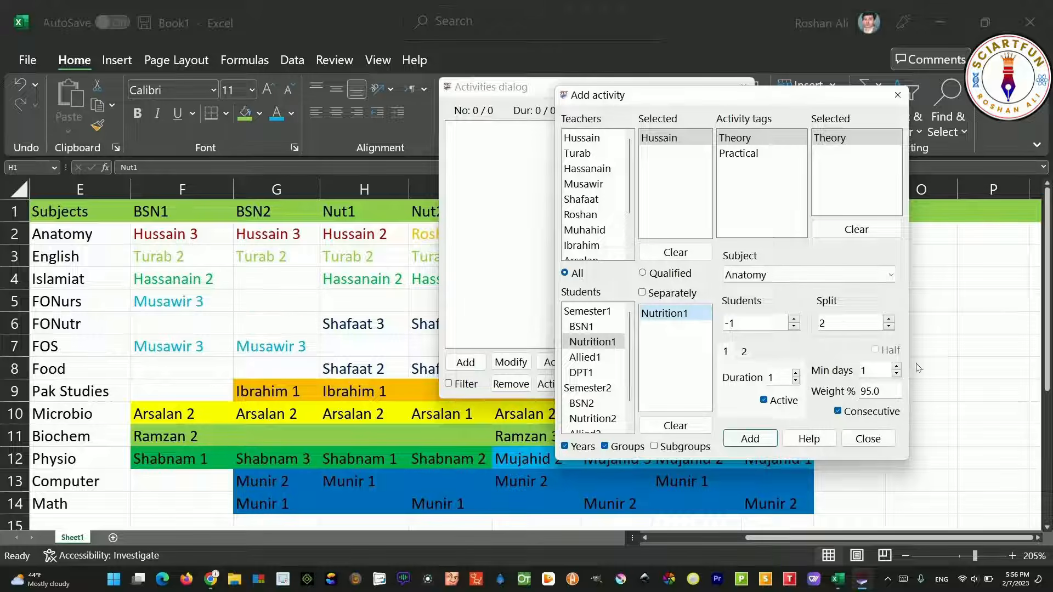
pyautogui.click(890, 329)
pyautogui.click(890, 319)
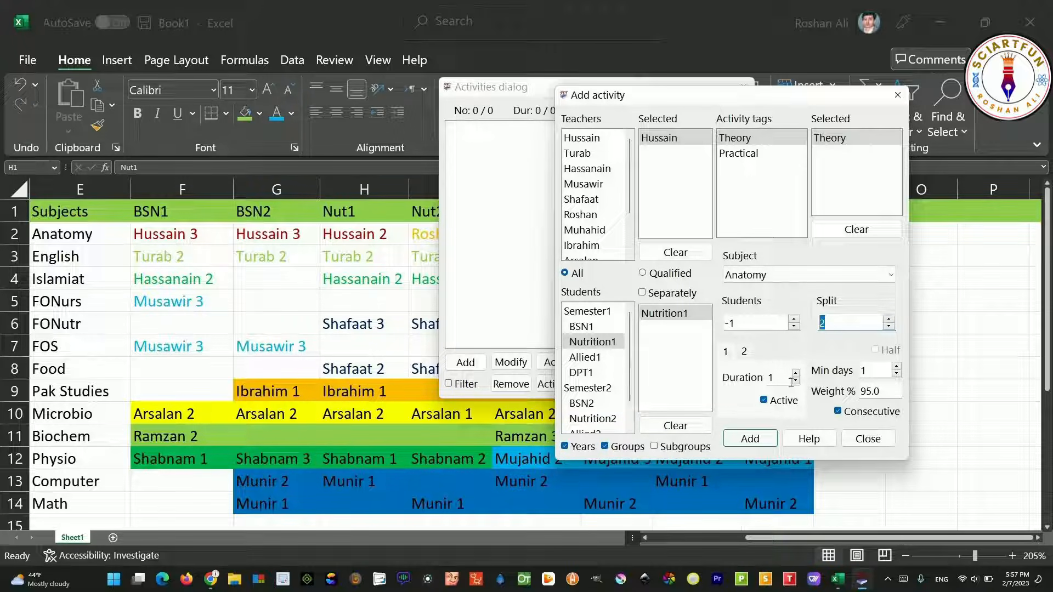
pyautogui.click(767, 440)
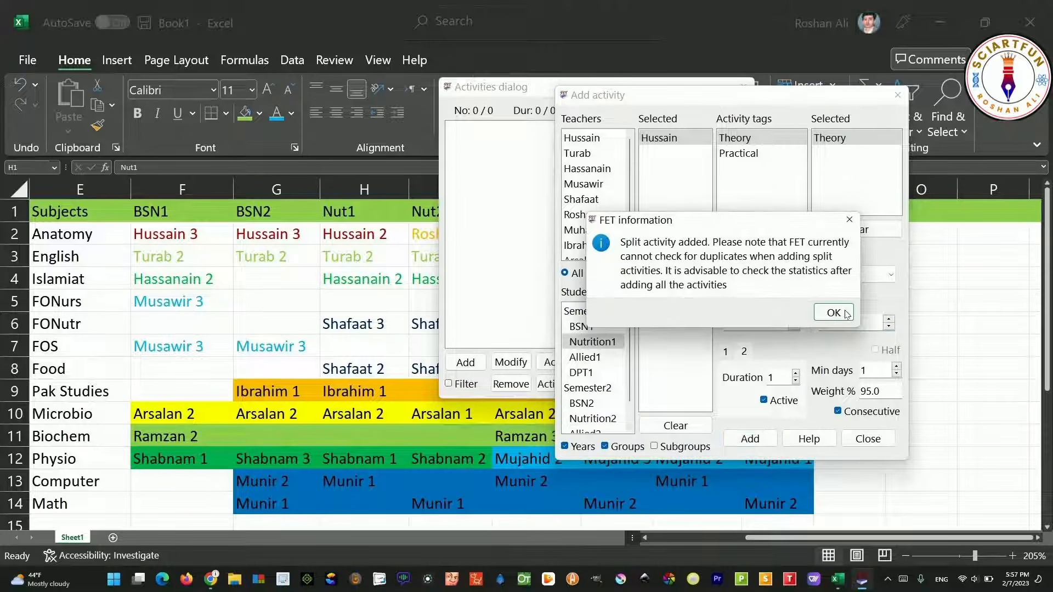
pyautogui.press('Return')
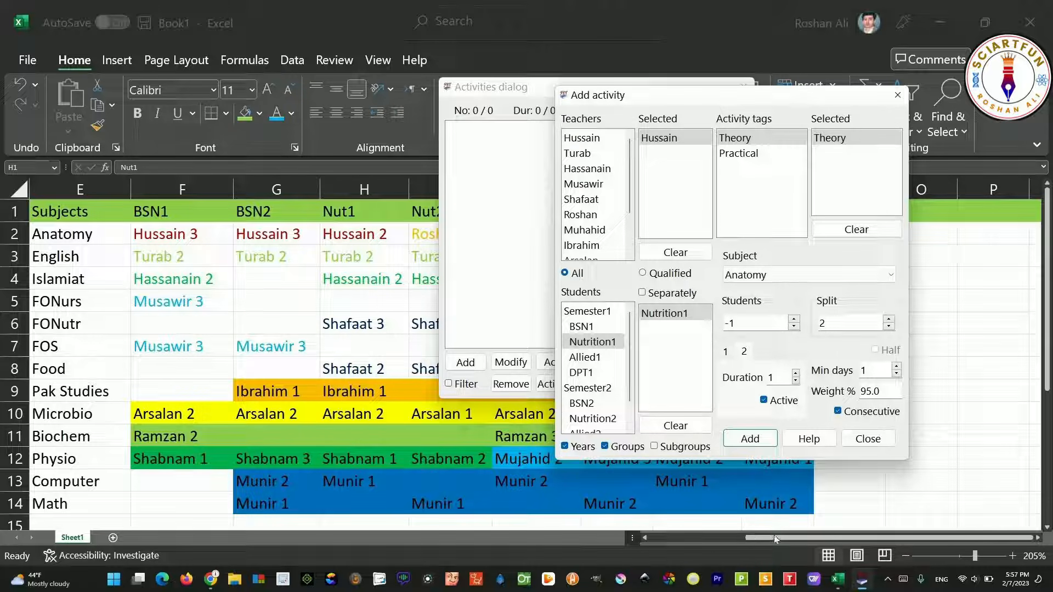
# Check the sheet's Nut2 column, and assign its Anatomy teacher and Nutrition2 in place of the first listed teacher and Nutrition1
pyautogui.click(792, 535)
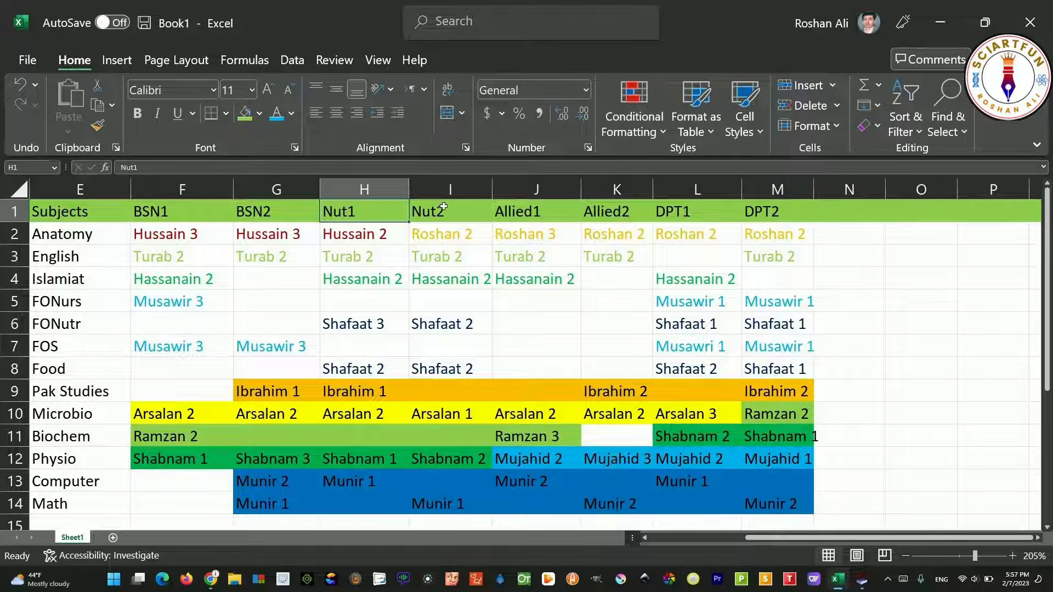
pyautogui.click(862, 584)
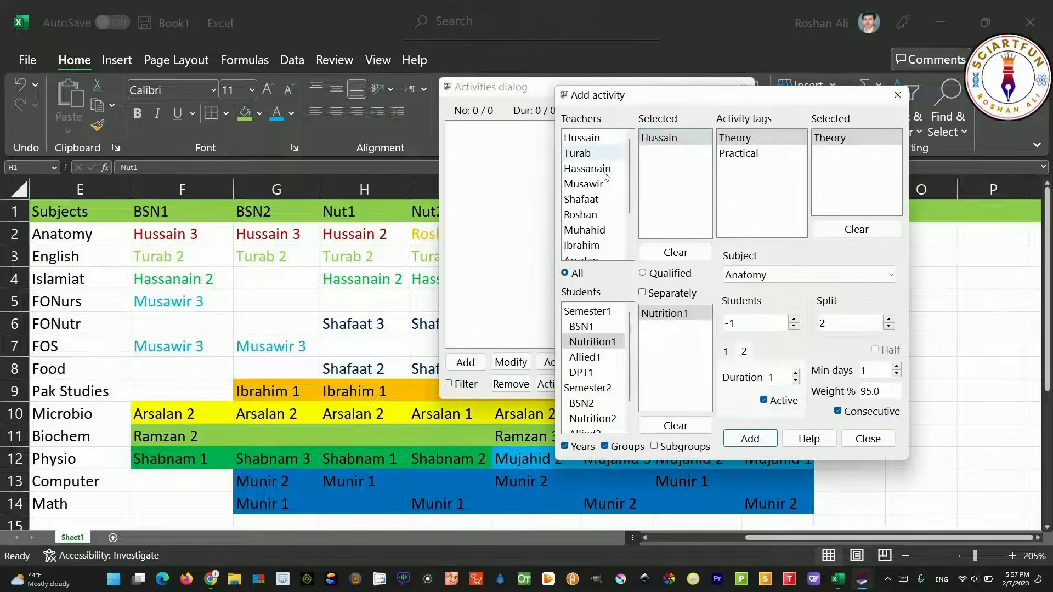
pyautogui.doubleClick(602, 215)
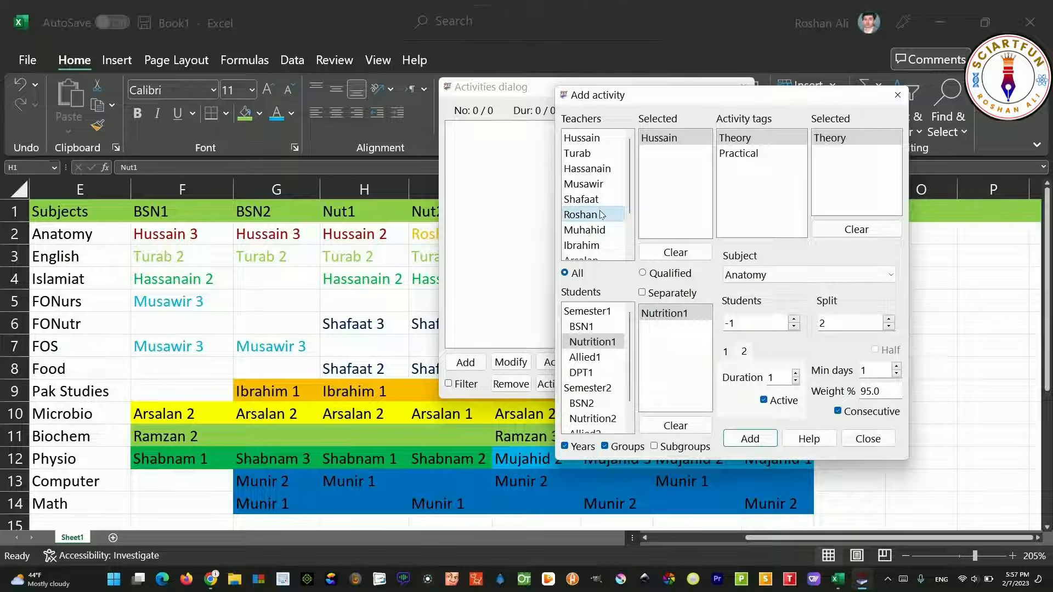
pyautogui.doubleClick(674, 140)
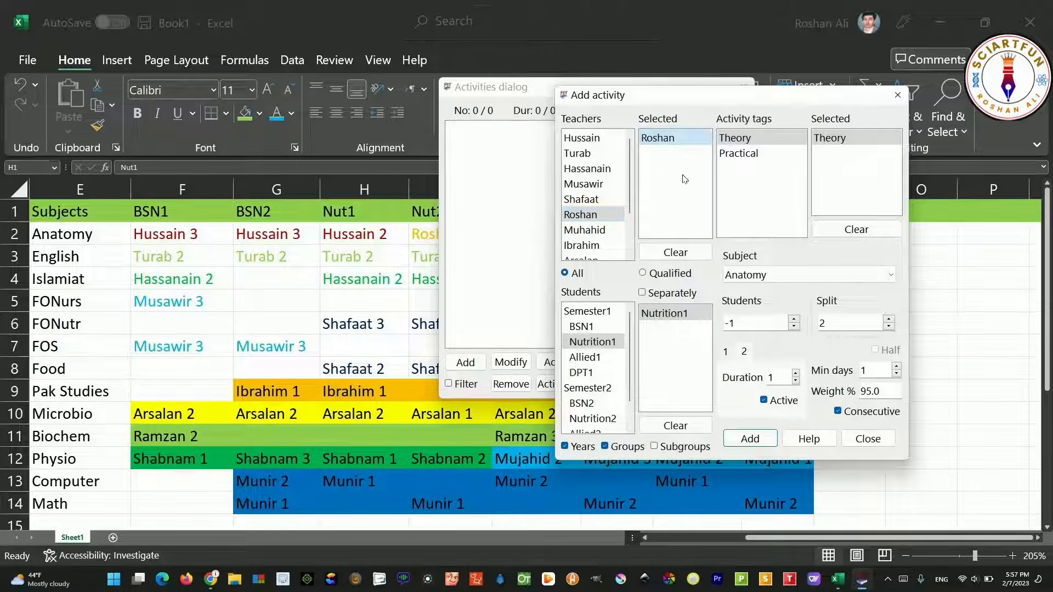
pyautogui.click(854, 143)
pyautogui.click(782, 277)
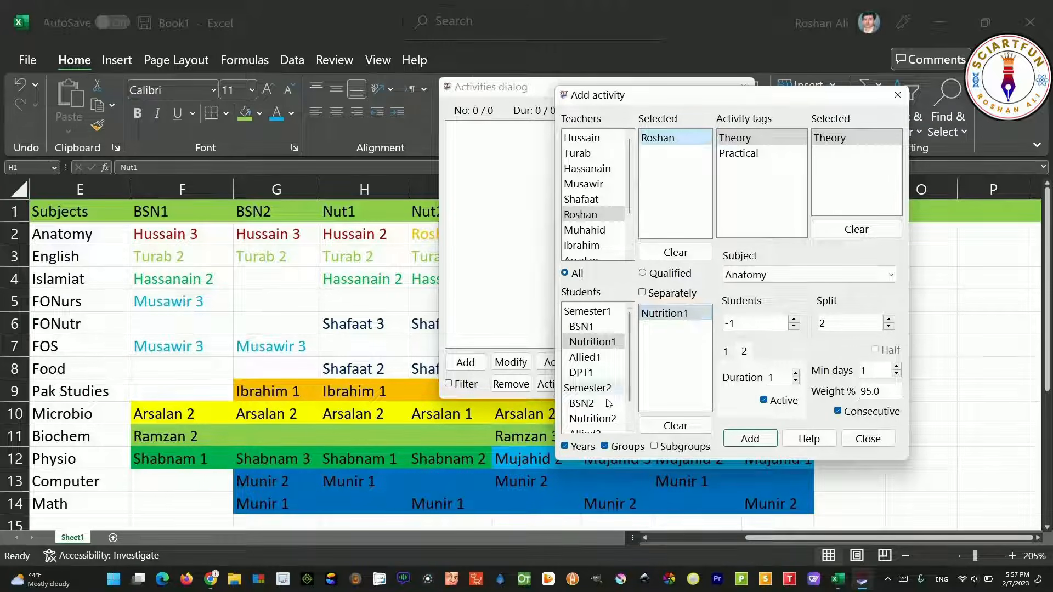
pyautogui.doubleClick(612, 420)
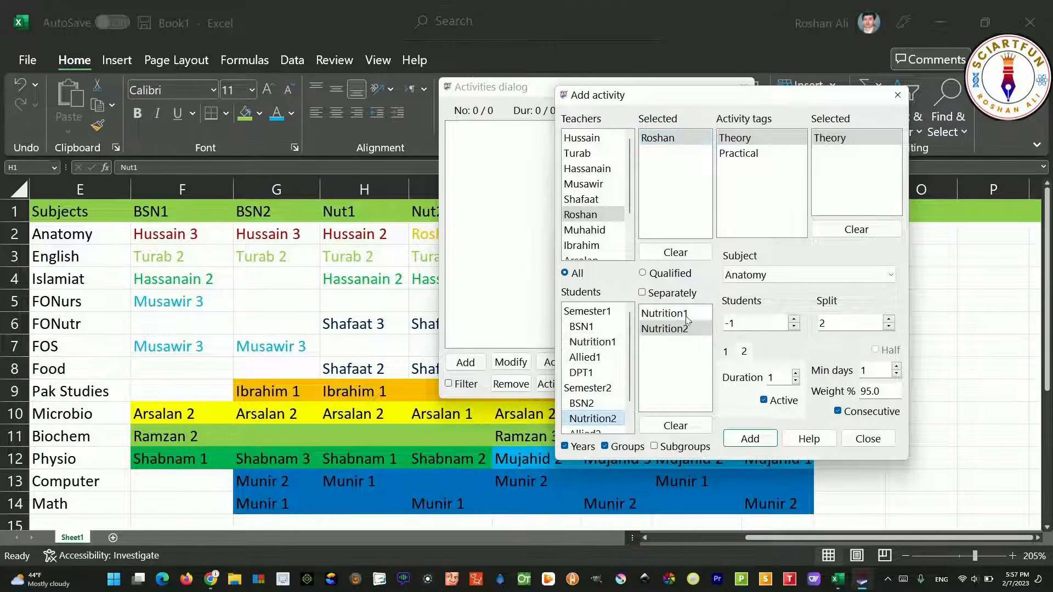
pyautogui.doubleClick(688, 315)
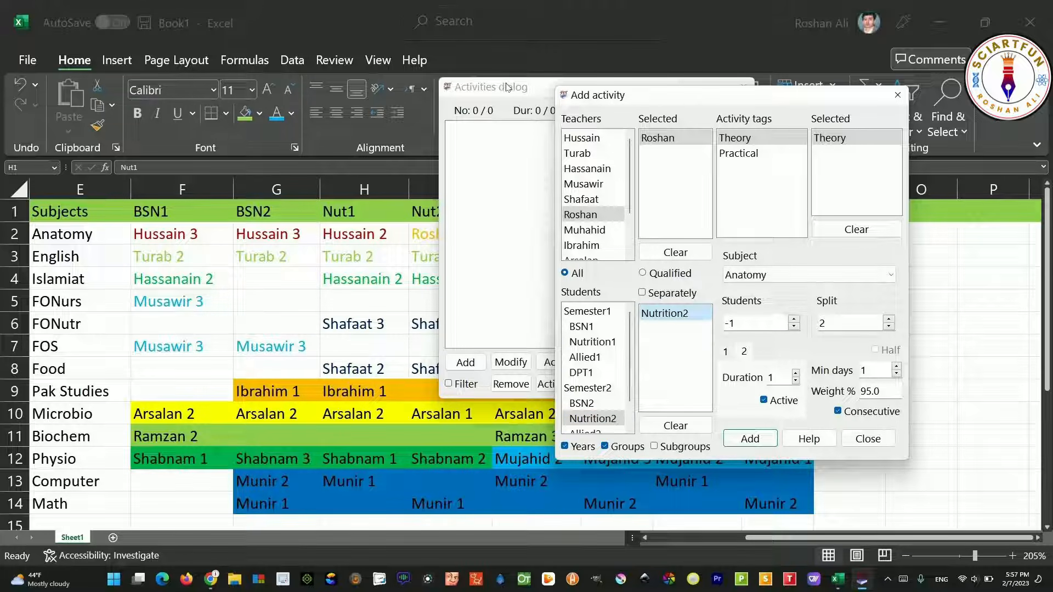
# Check the Nut2 Anatomy hours in the sheet, set the split to 1 and duration to 2, and add the Nutrition2 activity
pyautogui.click(432, 237)
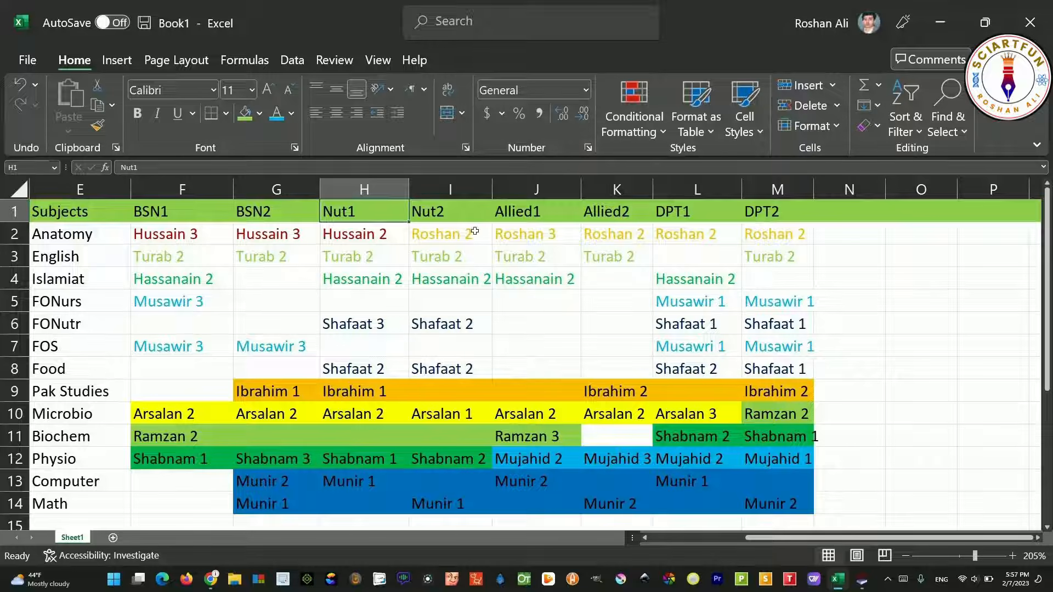
pyautogui.click(862, 580)
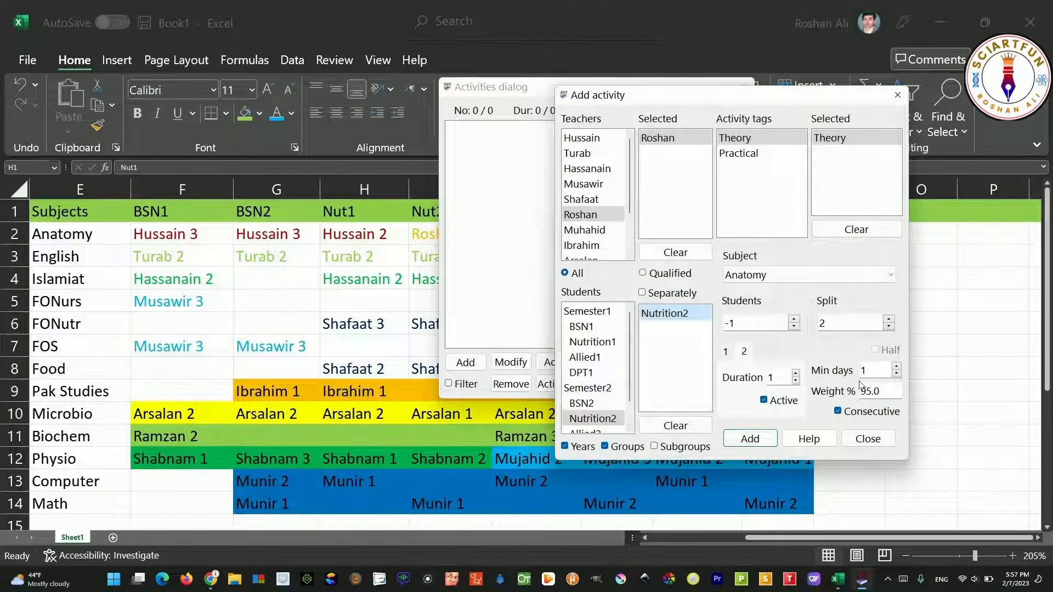
pyautogui.click(889, 327)
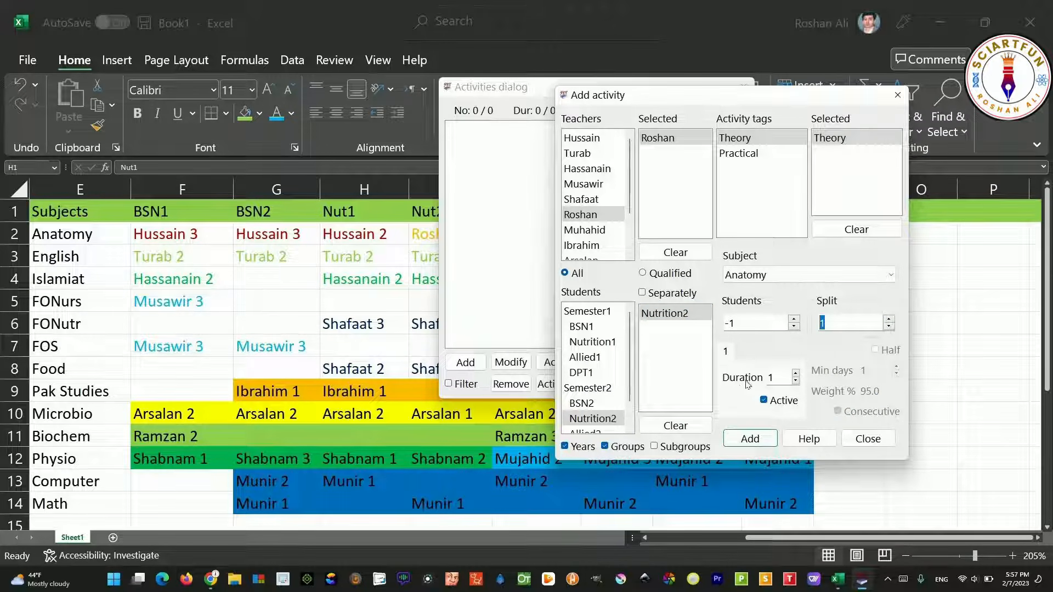
pyautogui.click(796, 375)
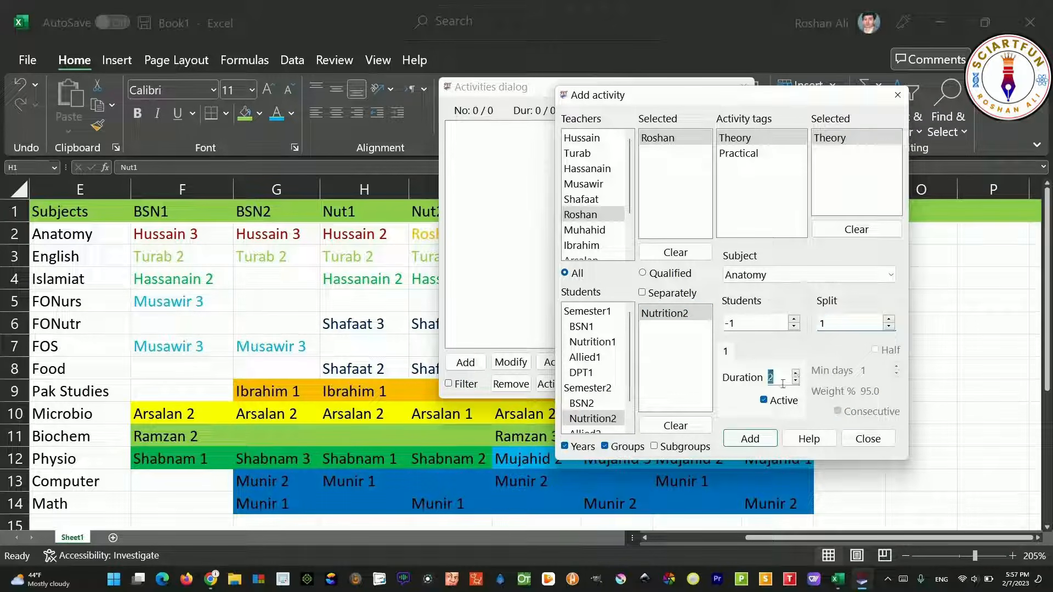
pyautogui.click(759, 440)
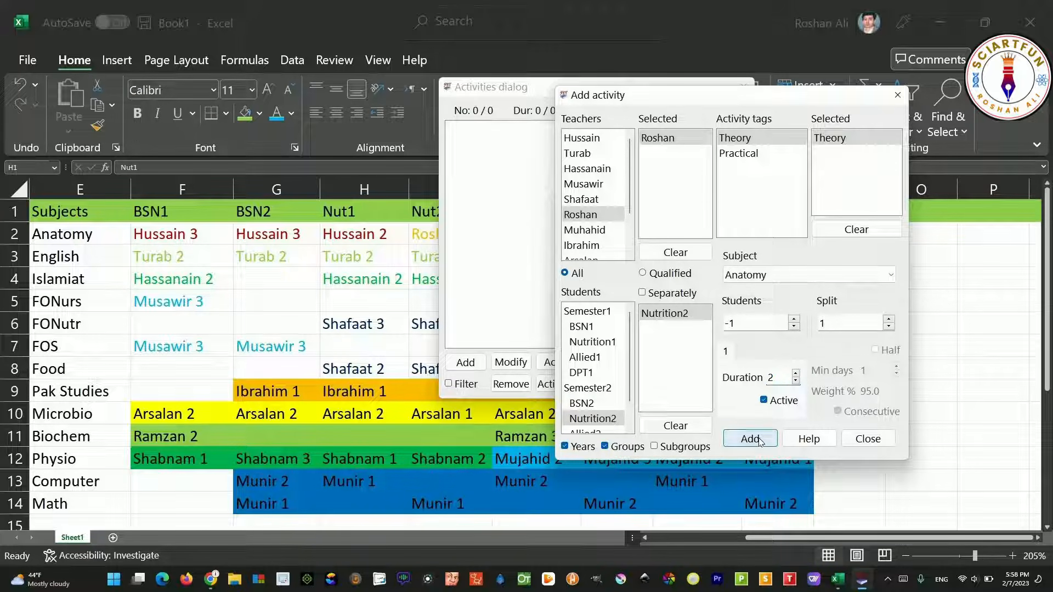
pyautogui.click(757, 294)
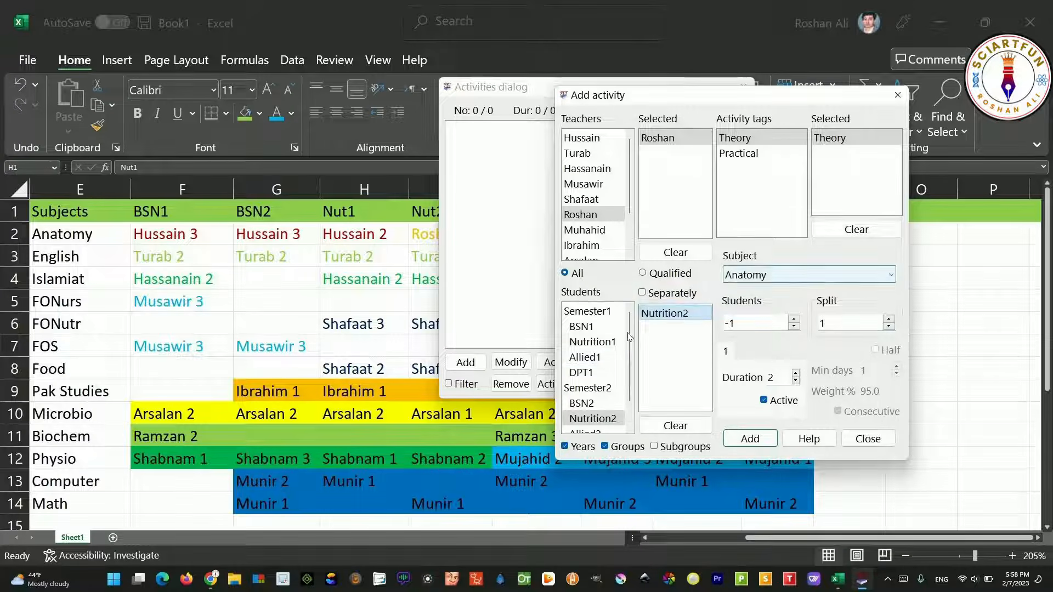
# Add the same teacher's Anatomy theory for Allied1 split into 3, for Allied2, and for DPT2 split into 2
pyautogui.click(889, 319)
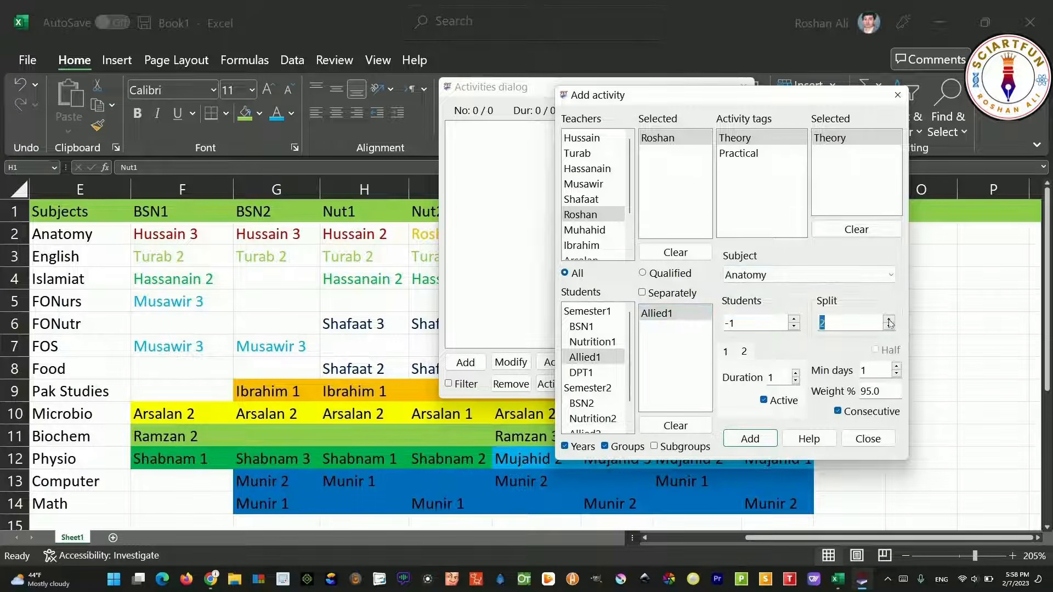
pyautogui.press('Return')
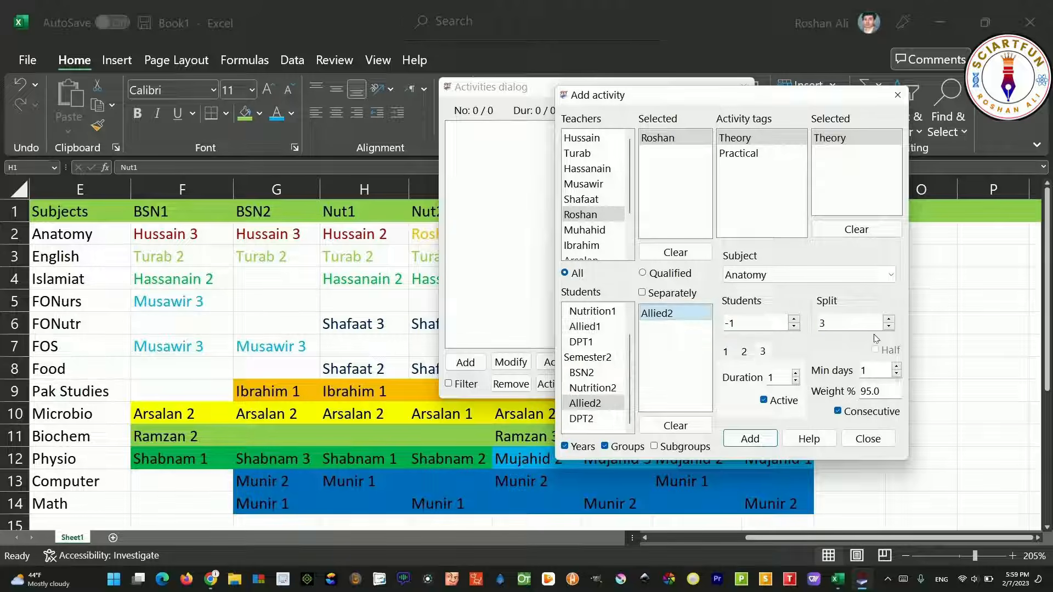
pyautogui.click(751, 438)
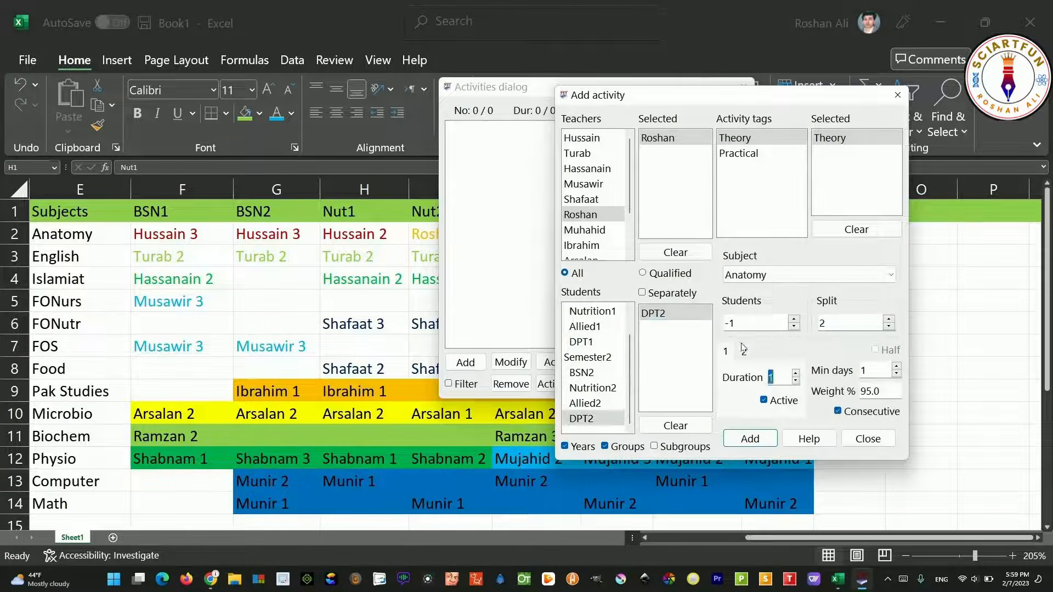
pyautogui.click(743, 350)
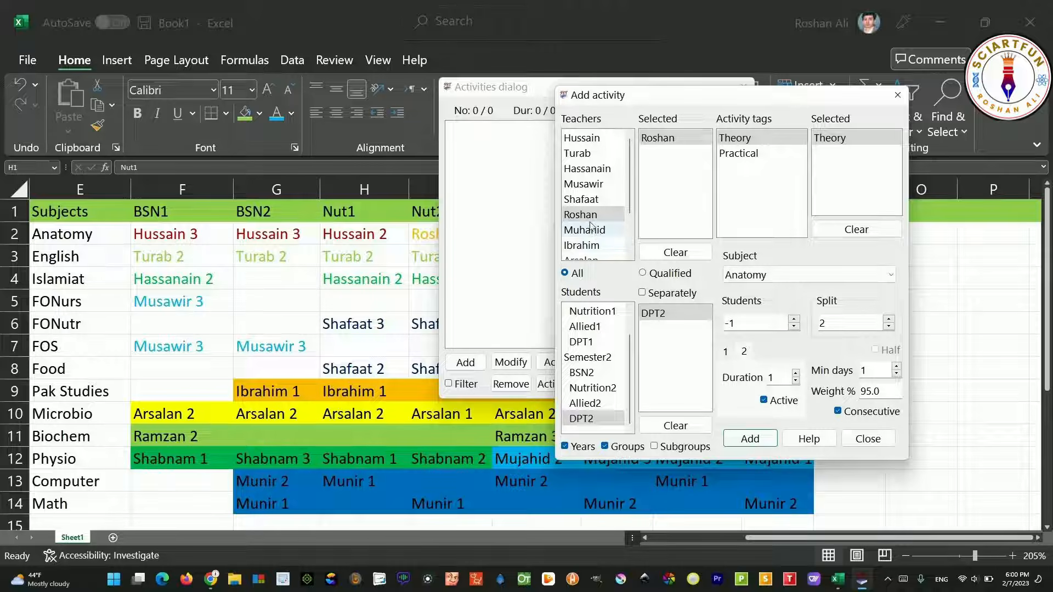
# Replace the Anatomy teacher with the second listed teacher and set the activity's subject to English
pyautogui.scroll(-1, 593, 231)
pyautogui.scroll(1, 589, 219)
pyautogui.doubleClick(580, 154)
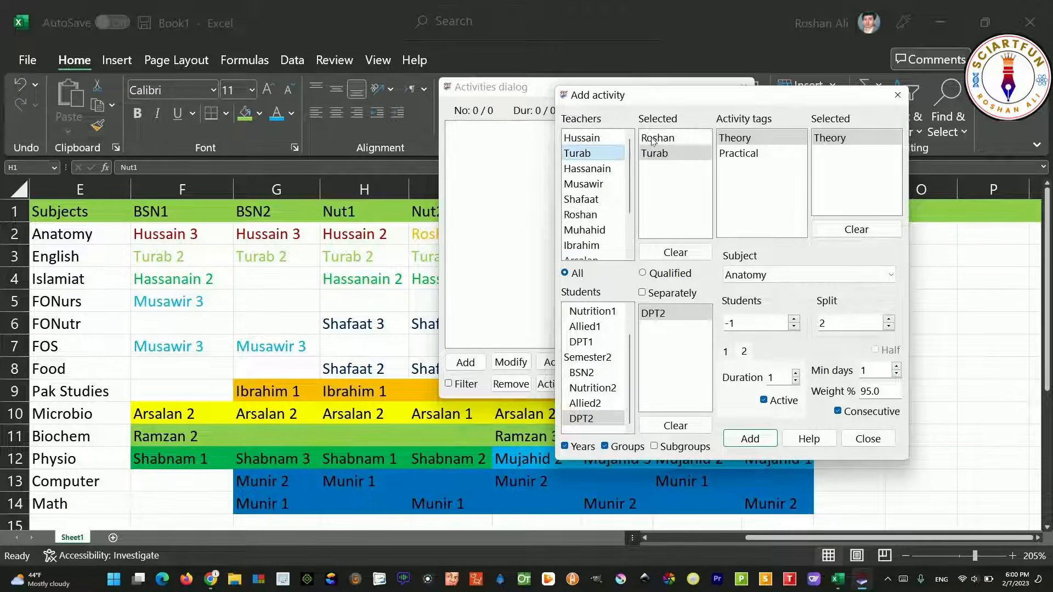
pyautogui.doubleClick(657, 138)
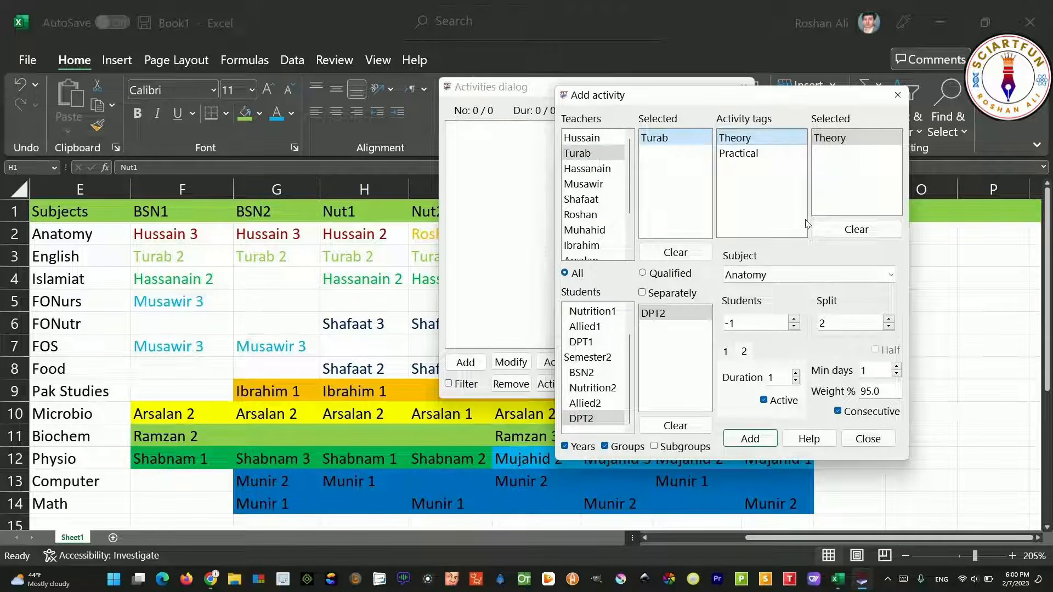
pyautogui.click(884, 280)
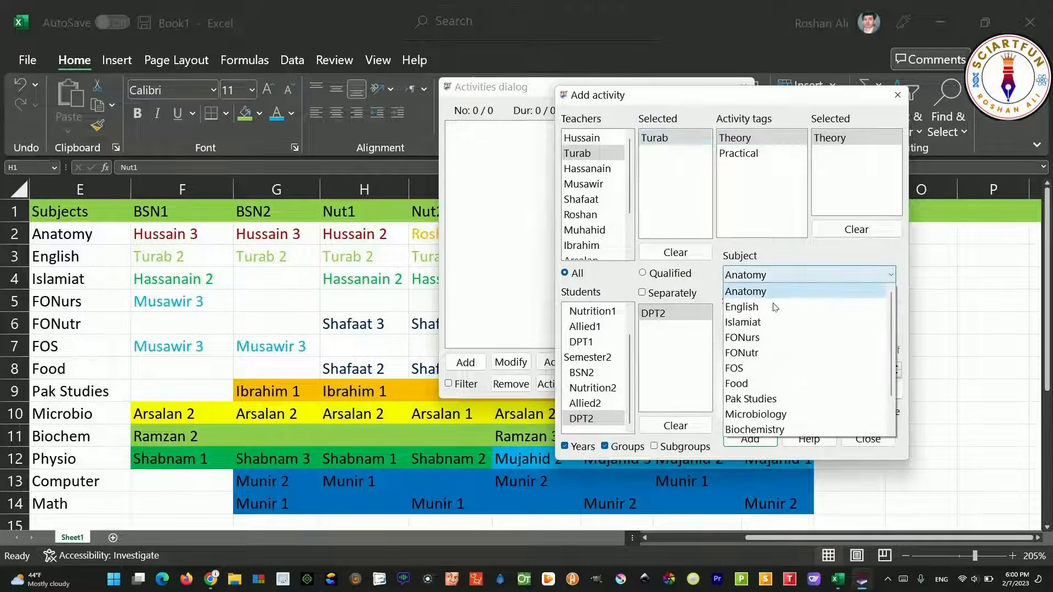
pyautogui.click(773, 305)
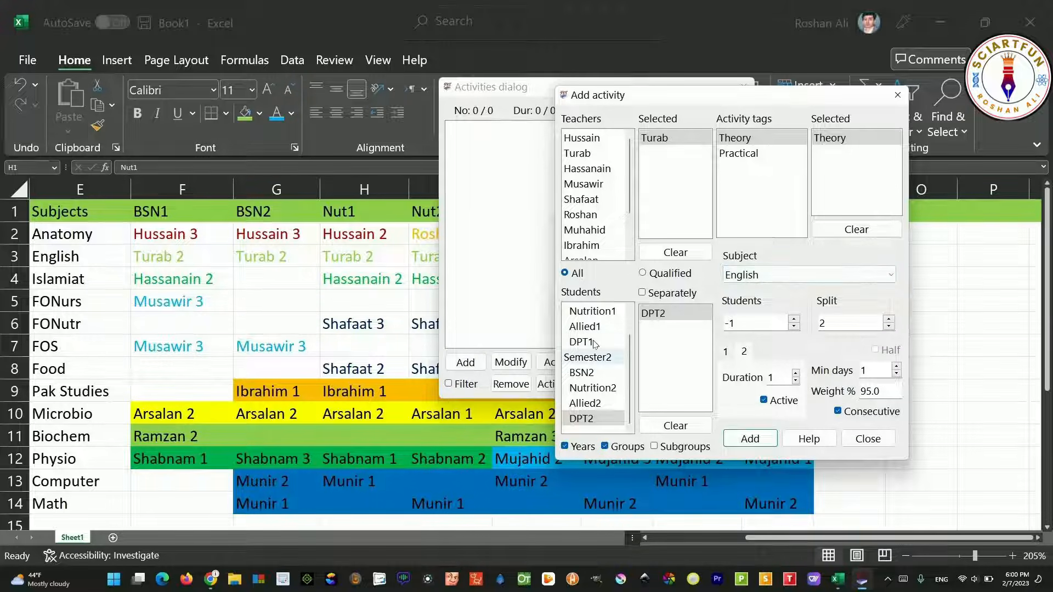
# Replace DPT2 with BSN1 for the second listed teacher's English theory, and add the activity split into 2
pyautogui.scroll(1, 594, 343)
pyautogui.doubleClick(581, 327)
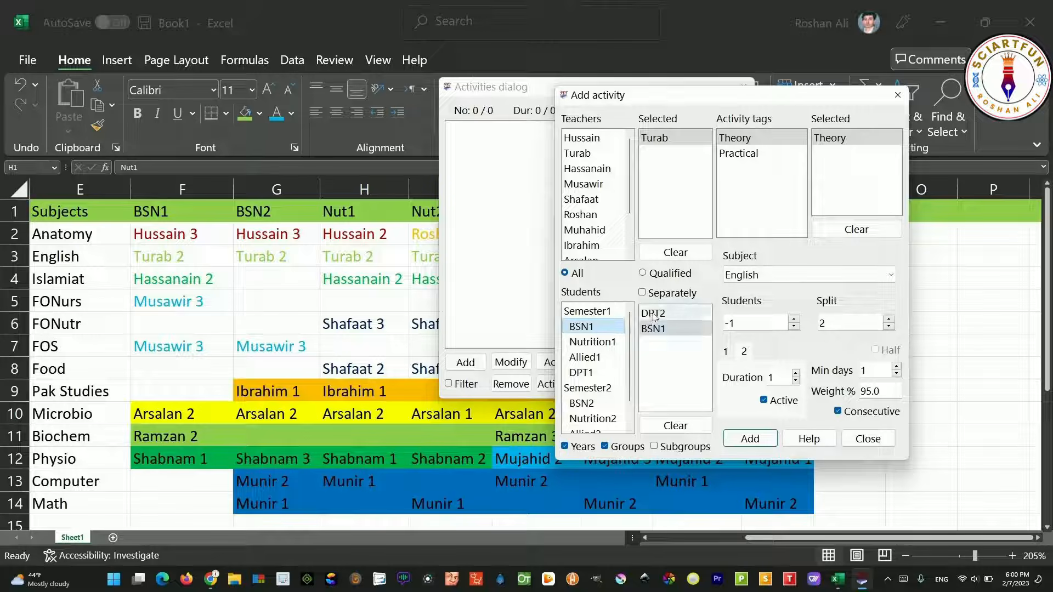
pyautogui.doubleClick(654, 314)
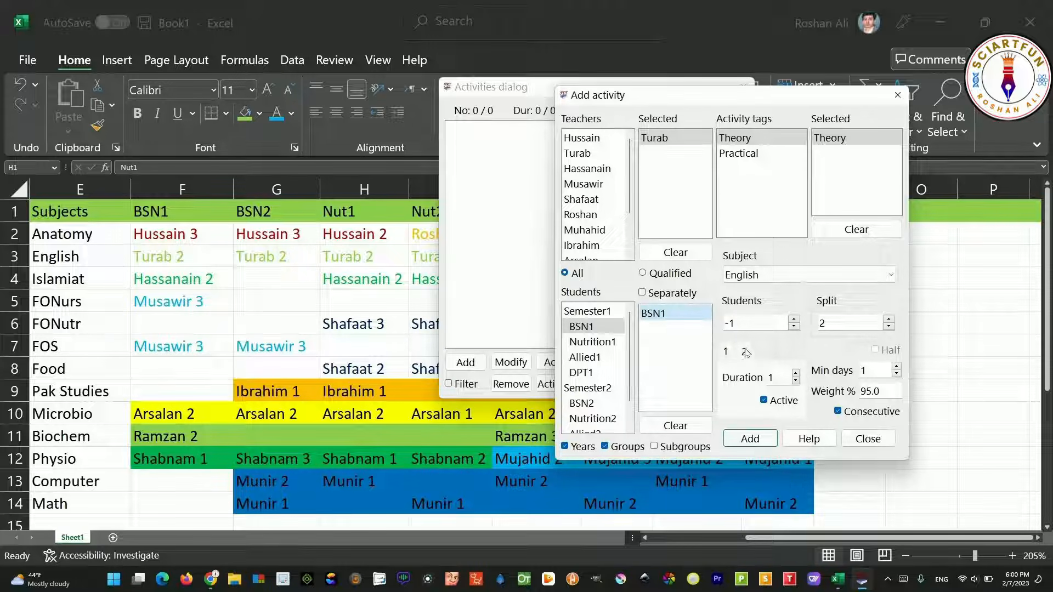
pyautogui.click(772, 440)
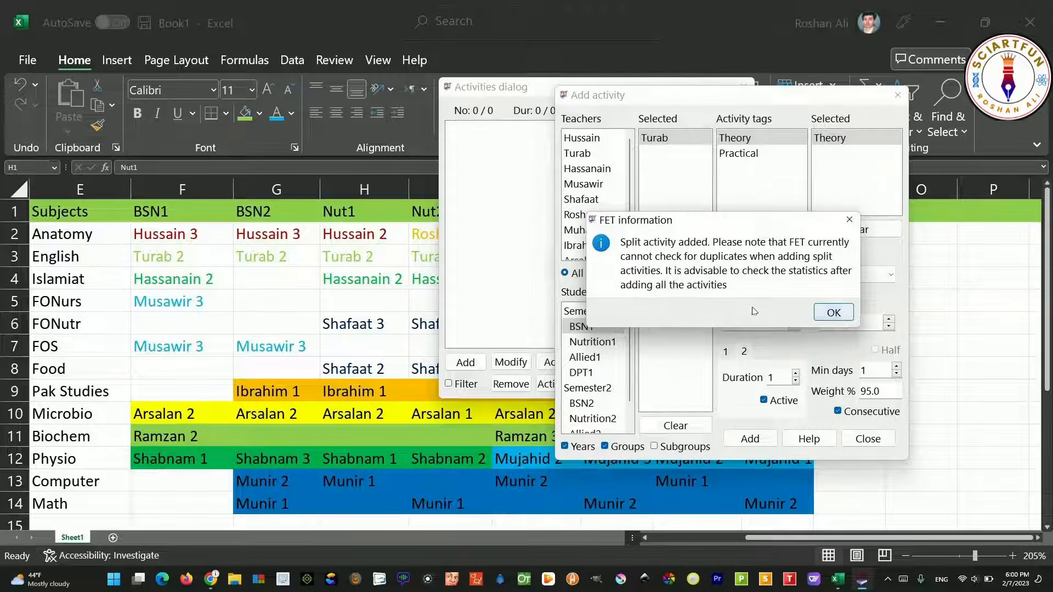
pyautogui.click(834, 313)
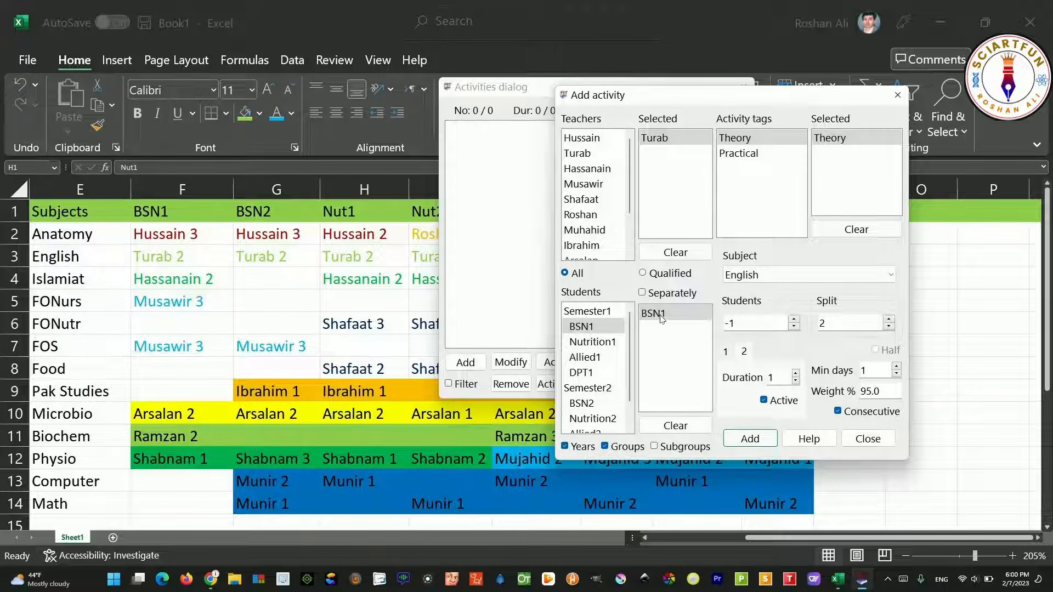
# Replace BSN1 with BSN2 for the same teacher's English theory, set the split to 1 and duration to 2, and add the activity
pyautogui.doubleClick(581, 403)
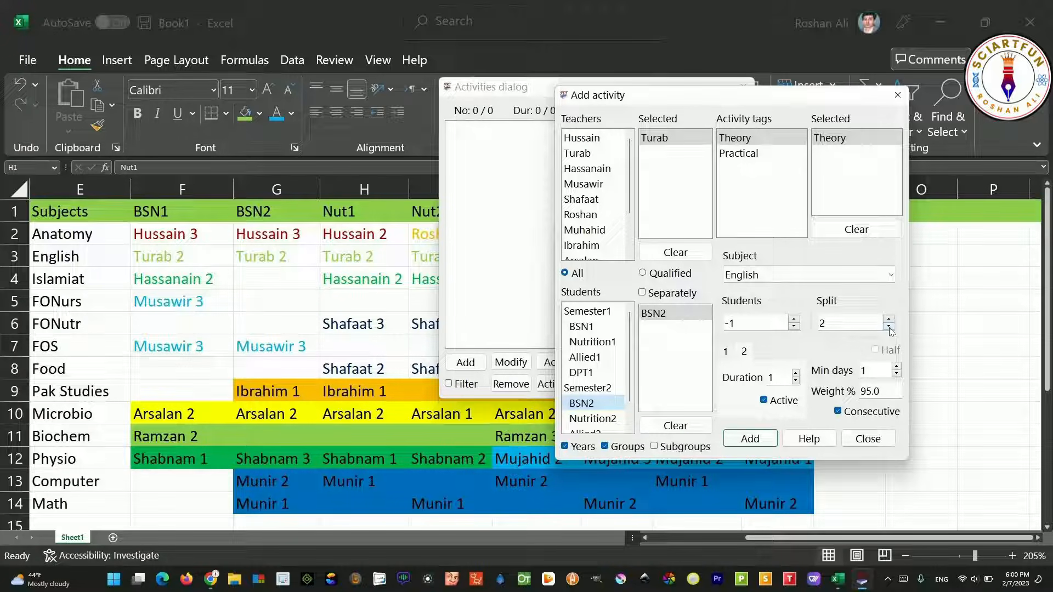
pyautogui.click(890, 329)
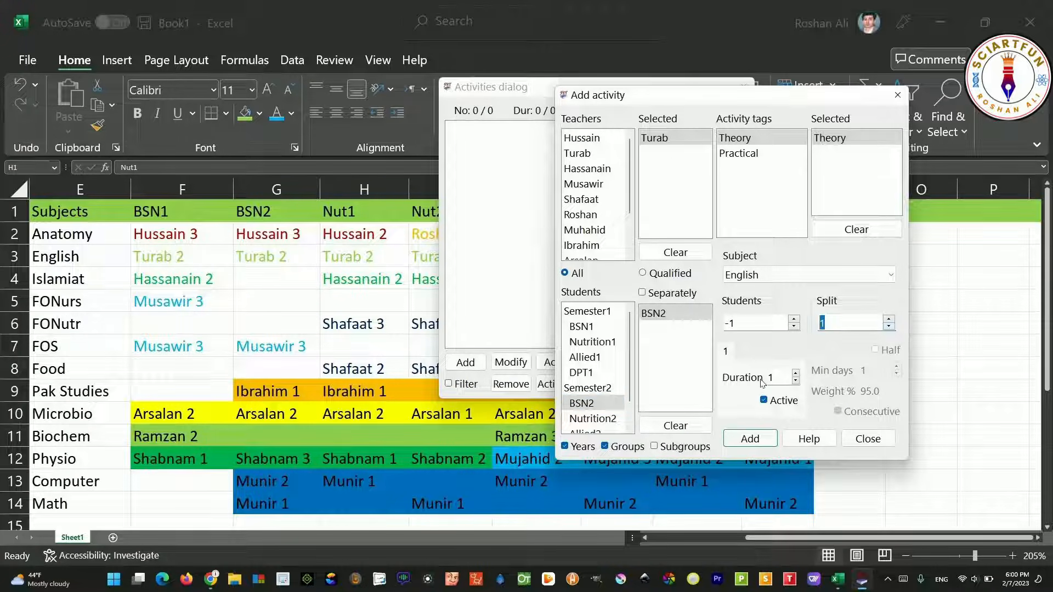
pyautogui.click(796, 374)
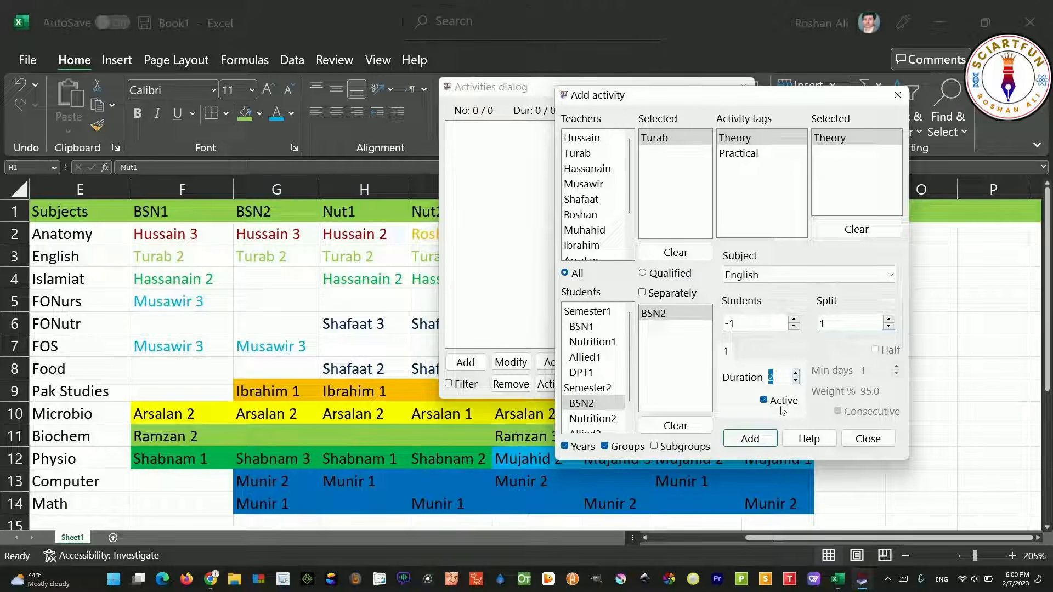
pyautogui.click(760, 439)
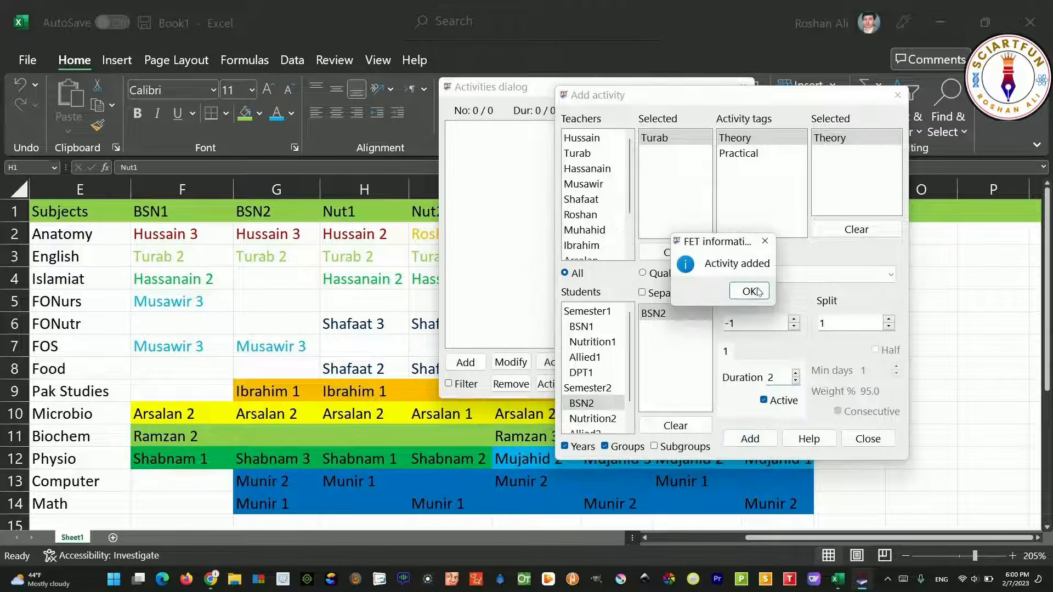
pyautogui.click(750, 291)
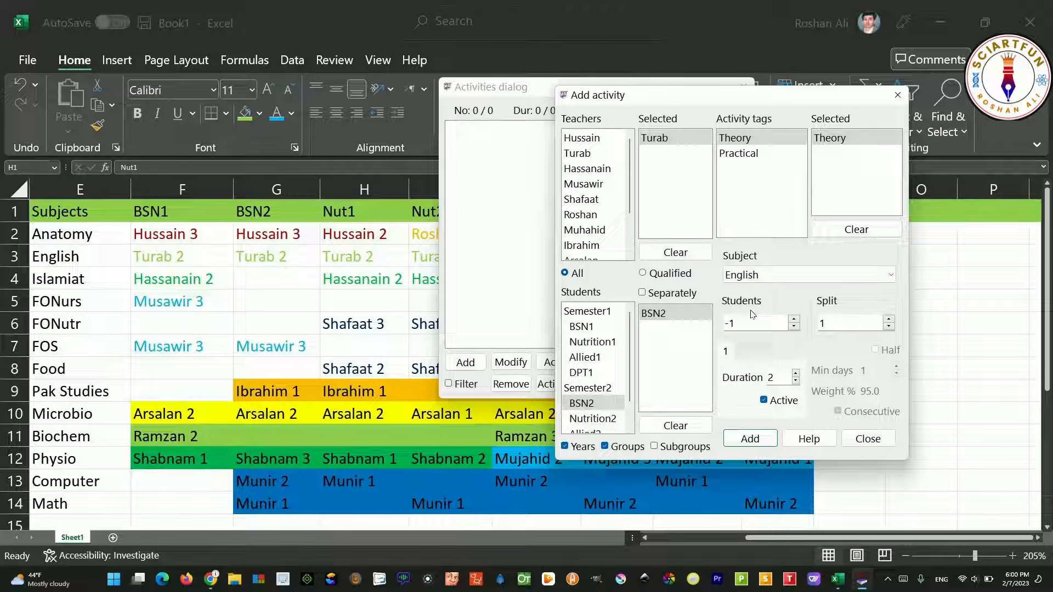
# Add the same teacher's English theory for Nutrition1 and for Nutrition2, each with split 1 and duration 2
pyautogui.doubleClick(593, 342)
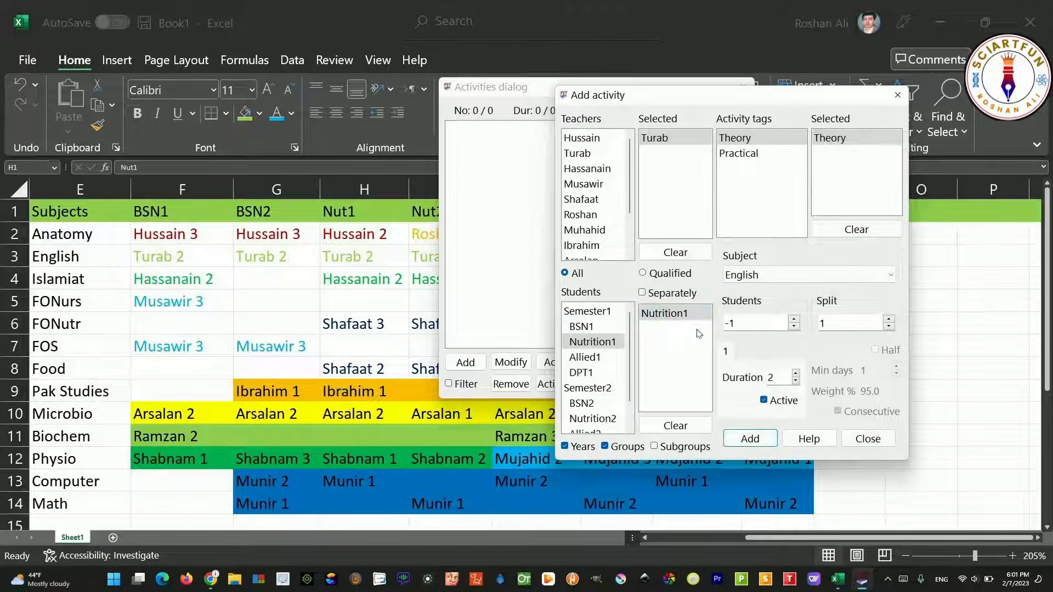
pyautogui.doubleClick(592, 418)
pyautogui.doubleClick(665, 313)
pyautogui.click(750, 439)
# Check the sheet, replace Nutrition2 with Allied1 for the same teacher's English theory, and add it with split 2 and duration 1
pyautogui.click(357, 16)
pyautogui.click(862, 579)
pyautogui.doubleClick(585, 357)
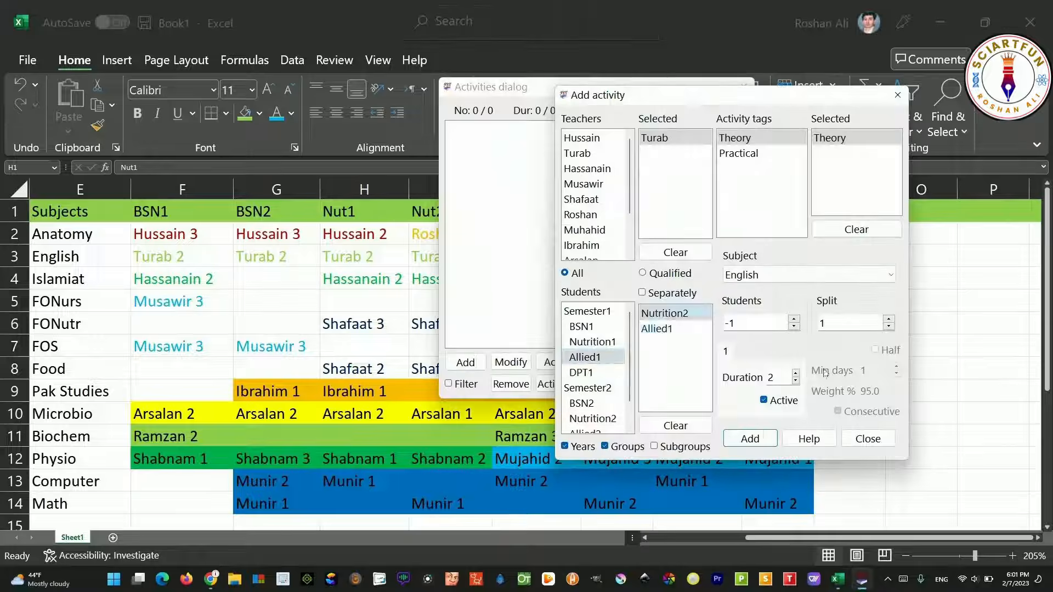
pyautogui.doubleClick(665, 313)
pyautogui.click(889, 319)
pyautogui.click(795, 381)
pyautogui.click(757, 441)
# Replace Allied1 with Allied2 for the same teacher's English theory, and add the activity
pyautogui.doubleClick(657, 313)
pyautogui.scroll(-1, 602, 388)
pyautogui.doubleClick(586, 403)
pyautogui.click(750, 439)
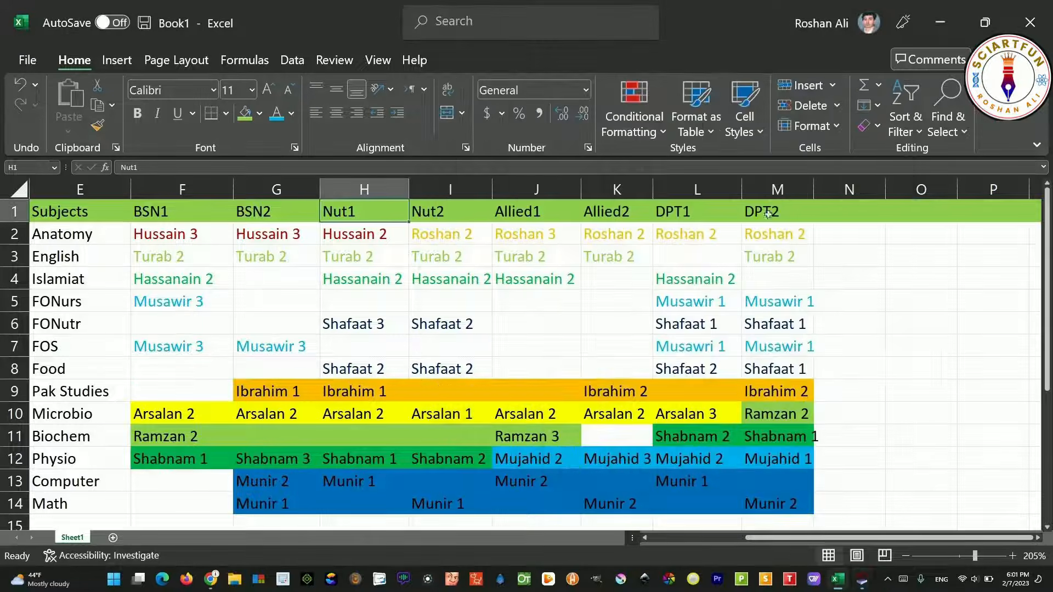
# Replace Allied2 with DPT2 for the same teacher's English theory, set the split to 1 and duration to 2, and add the activity
pyautogui.click(862, 580)
pyautogui.doubleClick(581, 418)
pyautogui.doubleClick(656, 313)
pyautogui.click(889, 327)
pyautogui.click(795, 374)
pyautogui.click(750, 439)
pyautogui.click(756, 320)
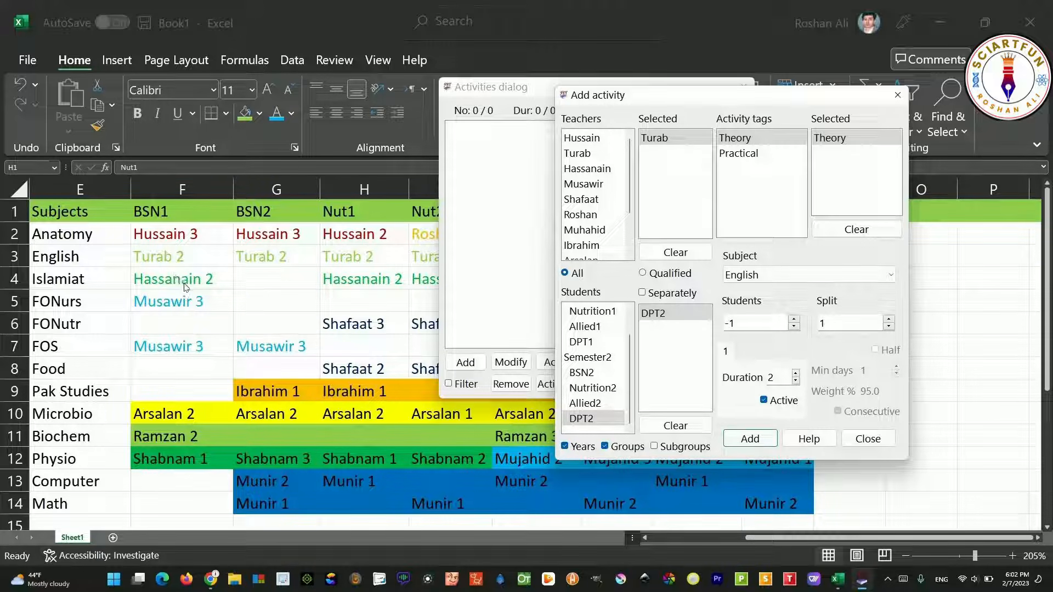
# Switch to the Islamiat teacher and subject, and add theory for BSN1, Nutrition1 and Nutrition2, using split 2 and duration 1 for Nutrition2
pyautogui.doubleClick(587, 169)
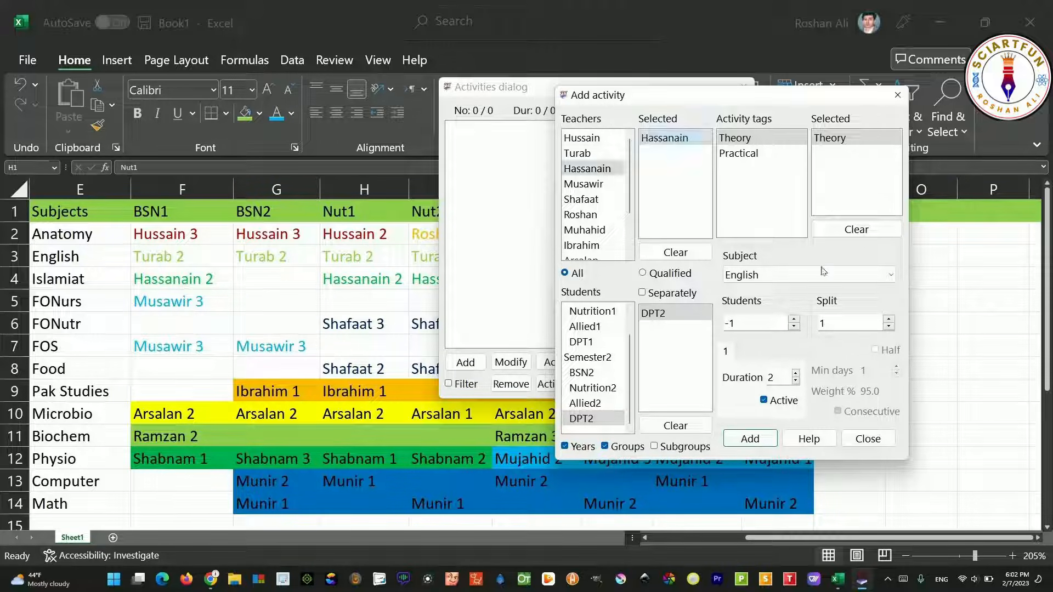
pyautogui.scroll(-1, 823, 274)
pyautogui.scroll(2, 592, 351)
pyautogui.doubleClick(583, 327)
pyautogui.click(889, 319)
pyautogui.click(750, 439)
pyautogui.click(834, 311)
pyautogui.doubleClick(592, 342)
pyautogui.doubleClick(592, 419)
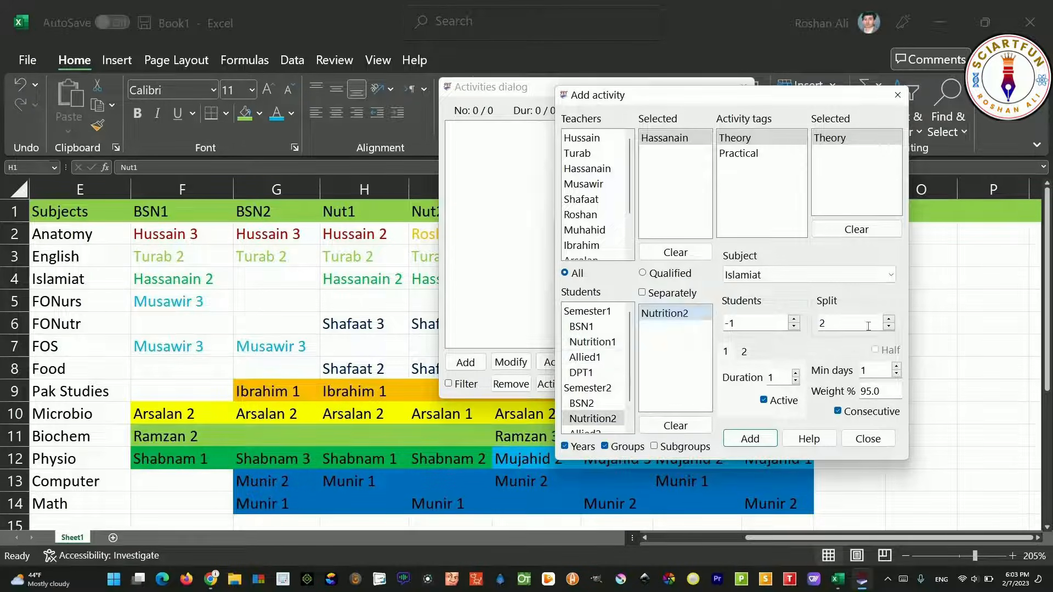
# Add the same teacher's Islamiat theory for Allied1 and for DPT1, using split 2 and duration 1 for DPT1
pyautogui.doubleClick(585, 357)
pyautogui.click(889, 327)
pyautogui.click(750, 439)
pyautogui.click(748, 292)
pyautogui.click(862, 580)
pyautogui.doubleClick(581, 373)
pyautogui.click(889, 319)
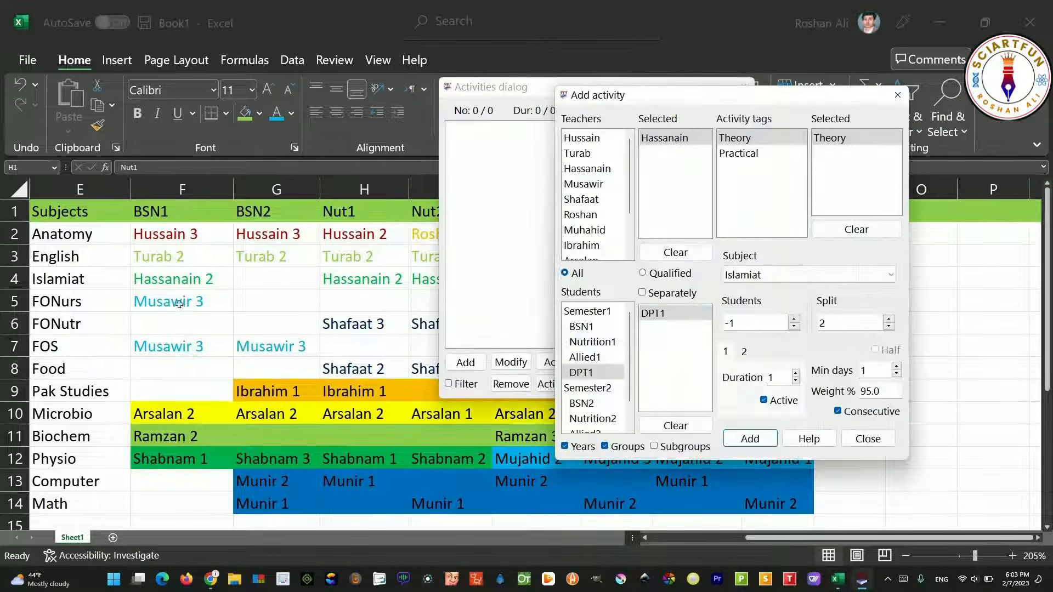
# Switch to the FONurs teacher and add the FONurs theory activity for BSN1
pyautogui.doubleClick(584, 185)
pyautogui.scroll(-1, 810, 275)
pyautogui.click(889, 327)
pyautogui.click(749, 438)
pyautogui.click(752, 292)
# Switch to the FONutr teacher and enter FONutr theory for Nutrition1 and Nutrition2, using split 2 and duration 1 for Nutrition2
pyautogui.doubleClick(582, 200)
pyautogui.scroll(-1, 810, 274)
pyautogui.doubleClick(582, 419)
pyautogui.doubleClick(592, 312)
pyautogui.click(889, 319)
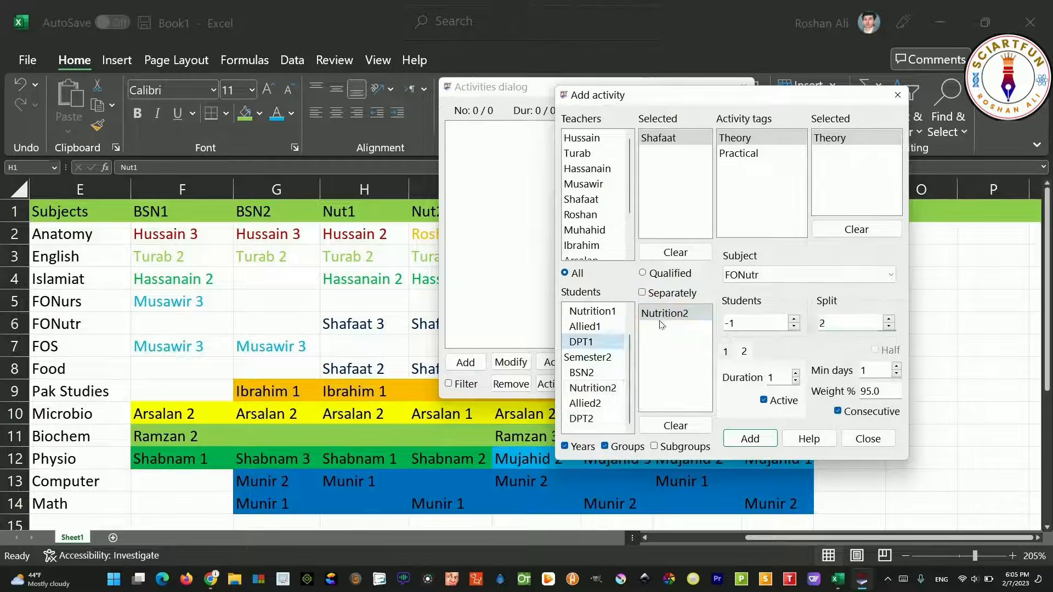
# Check the FOS row in the sheet, and enter the FOS teacher's theory activity for BSN1
pyautogui.click(182, 346)
pyautogui.doubleClick(583, 184)
pyautogui.doubleClick(582, 327)
pyautogui.click(889, 319)
# Switch to the Food teacher and subject, and enter the Food theory activity for Nutrition2 with split 2 and duration 1
pyautogui.doubleClick(582, 200)
pyautogui.doubleClick(581, 419)
pyautogui.doubleClick(592, 404)
pyautogui.click(889, 319)
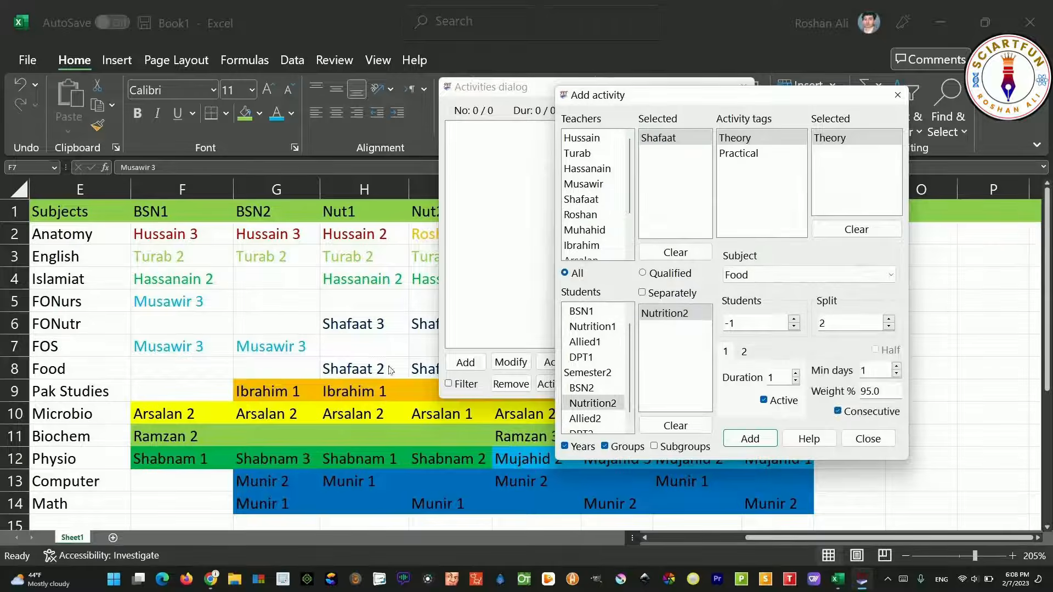
# Highlight the Pak Studies row in the sheet, and add that teacher's Pak Studies theory for BSN2 and DPT2
pyautogui.moveTo(80, 392); pyautogui.dragTo(776, 391)
pyautogui.doubleClick(581, 200)
pyautogui.doubleClick(582, 403)
pyautogui.doubleClick(582, 419)
pyautogui.click(796, 374)
pyautogui.click(749, 439)
# Switch to the Microbiology teacher and enter theory for BSN1 with split 1 and duration 2, and for BSN2 and Nutrition1
pyautogui.doubleClick(582, 215)
pyautogui.scroll(-1, 810, 274)
pyautogui.doubleClick(582, 327)
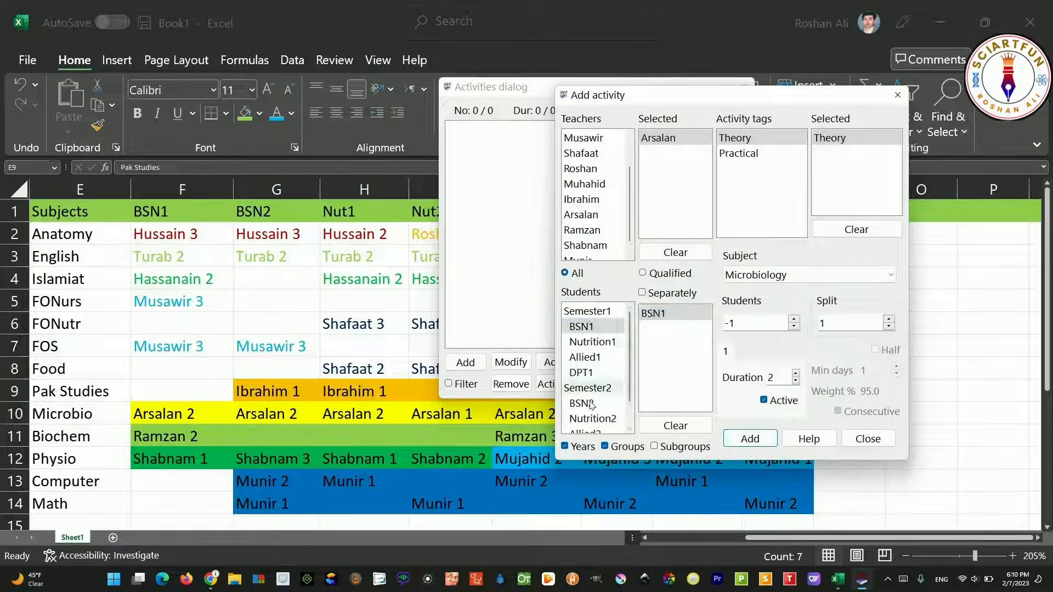
pyautogui.doubleClick(581, 403)
pyautogui.doubleClick(592, 342)
pyautogui.click(877, 440)
# Continue the Microbiology theory for Nutrition1 and Allied1, using split 1 and duration 2 for Allied1
pyautogui.click(172, 362)
pyautogui.doubleClick(593, 342)
pyautogui.doubleClick(585, 357)
pyautogui.click(795, 374)
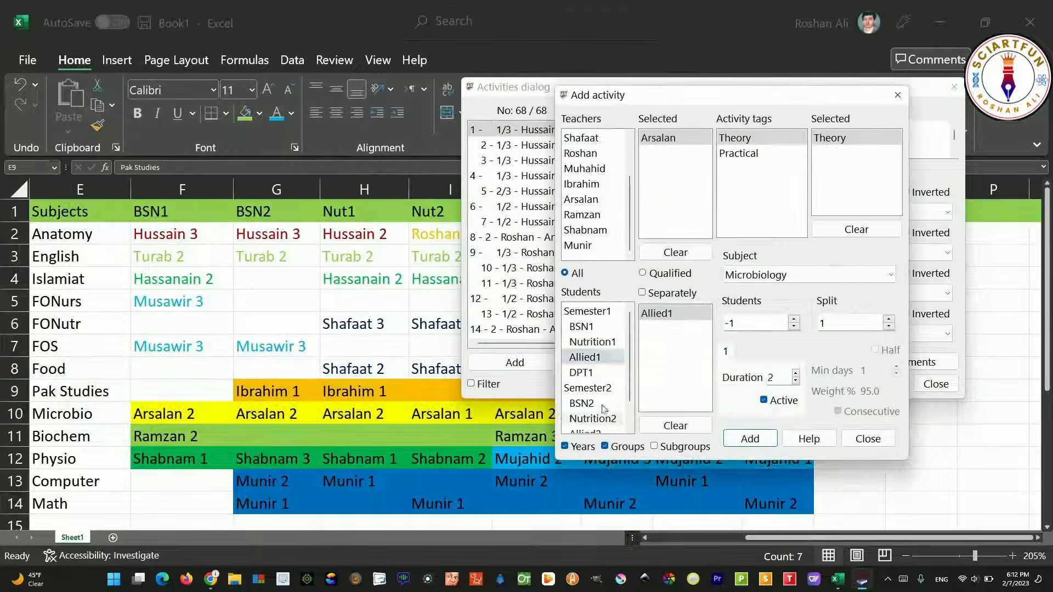
# Check the sheet and add Biochemistry theory for BSN1 and for DPT1, each with its own listed teacher
pyautogui.click(837, 579)
pyautogui.doubleClick(582, 215)
pyautogui.doubleClick(581, 327)
pyautogui.doubleClick(585, 230)
pyautogui.doubleClick(581, 373)
pyautogui.click(889, 319)
pyautogui.click(750, 439)
pyautogui.click(838, 579)
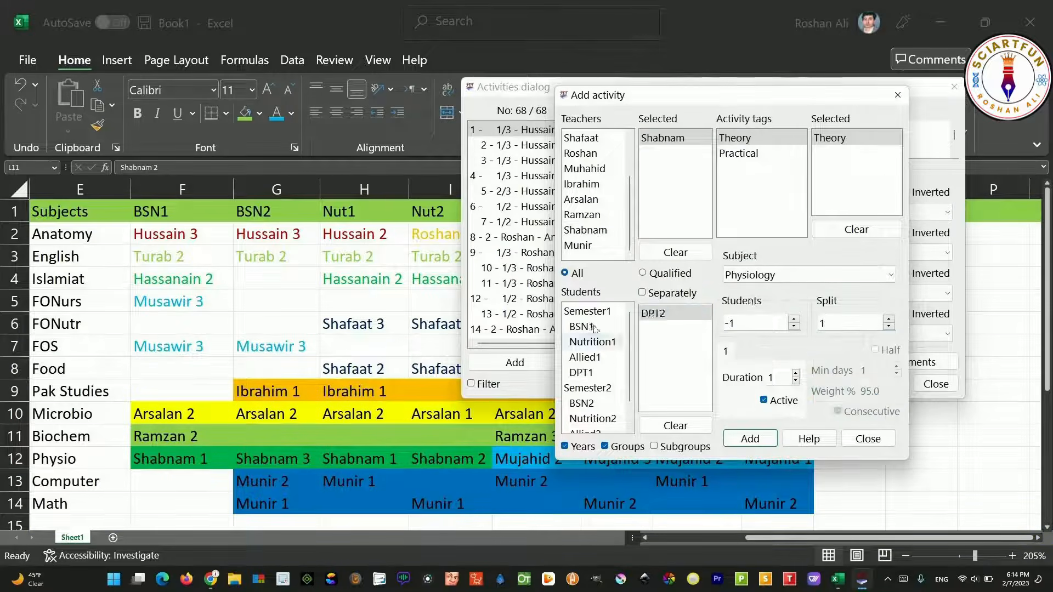
# Enter the Physiology theory activities for BSN2, Nutrition1, Nutrition2 and Allied1
pyautogui.doubleClick(581, 404)
pyautogui.doubleClick(592, 342)
pyautogui.doubleClick(593, 419)
pyautogui.moveTo(730, 94); pyautogui.dragTo(704, 50)
pyautogui.doubleClick(560, 312)
pyautogui.click(724, 395)
# Switch to the Computer teacher and subject, and set up BSN2 theory with split 2 and duration 1
pyautogui.click(809, 269)
pyautogui.doubleClick(552, 202)
pyautogui.doubleClick(557, 358)
pyautogui.click(864, 274)
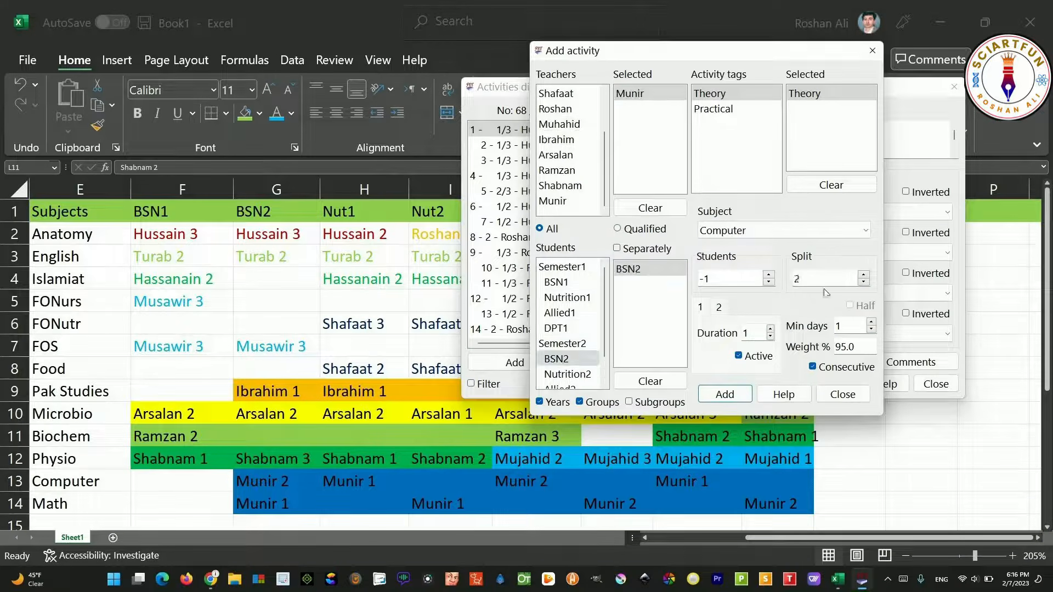
# Add Computer theory for DPT1 and Maths theory for Allied2 and DPT2, with split 1 and duration 2 for DPT2, and finish entering activities
pyautogui.doubleClick(556, 328)
pyautogui.doubleClick(559, 359)
pyautogui.doubleClick(556, 374)
pyautogui.click(770, 329)
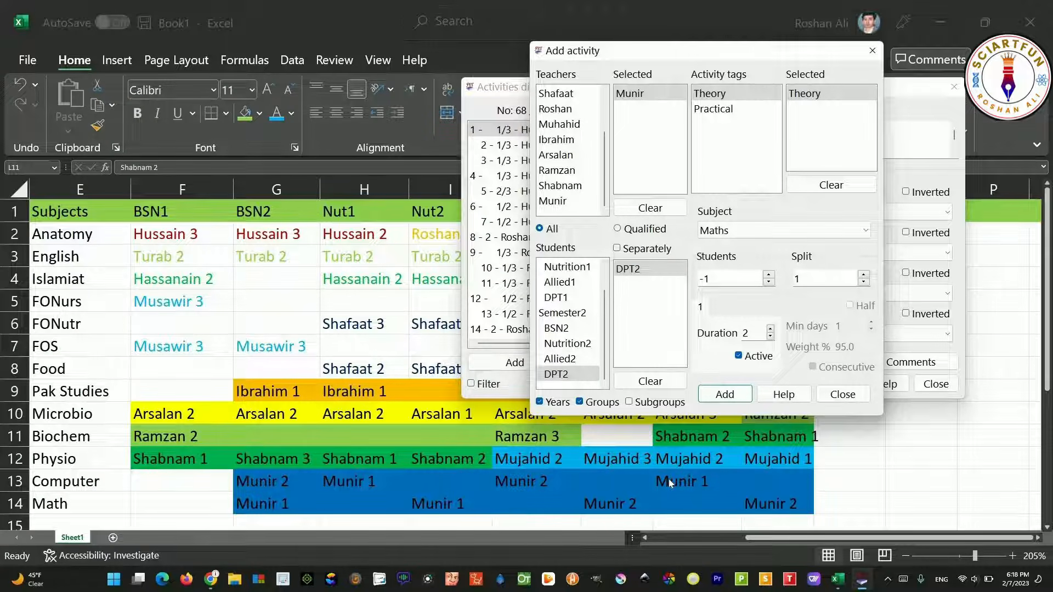
pyautogui.click(855, 396)
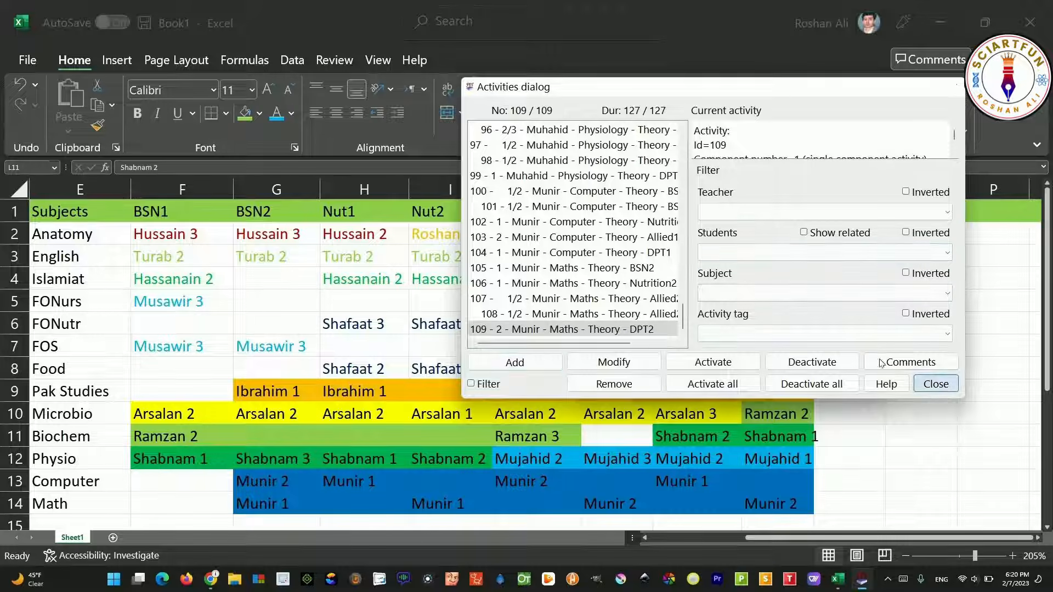
pyautogui.click(938, 385)
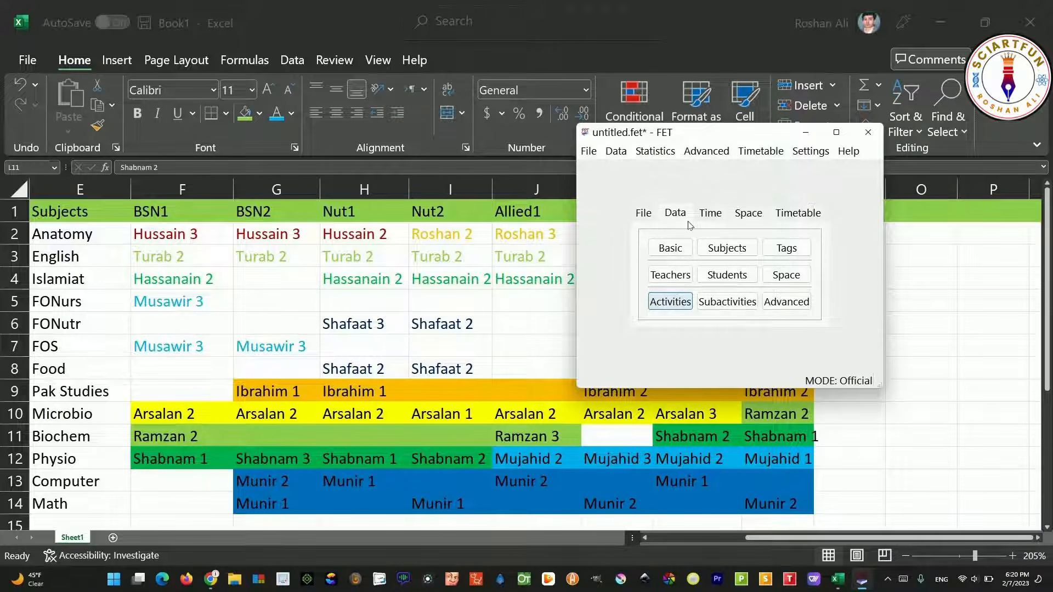
# Start a new break times constraint and check the blocked slots in the sheet's days and hours table
pyautogui.click(713, 216)
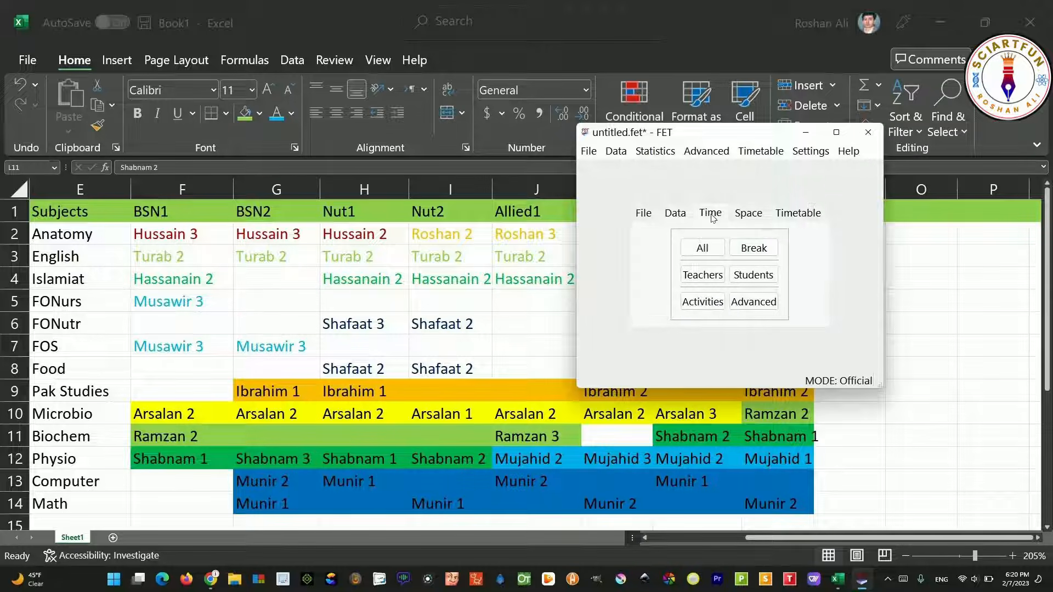
pyautogui.click(763, 250)
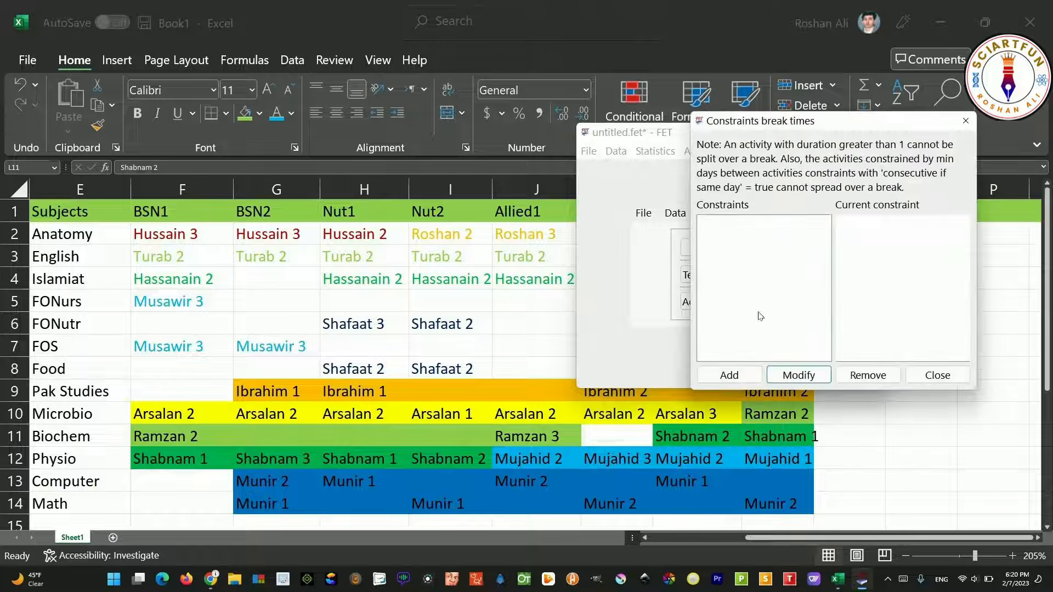
pyautogui.click(729, 375)
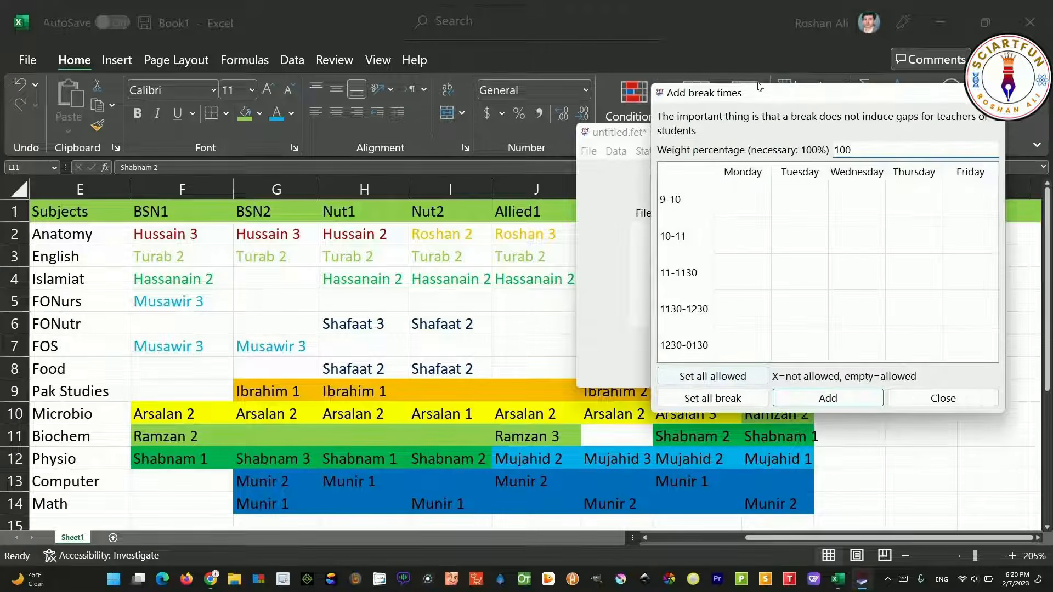
pyautogui.moveTo(665, 101); pyautogui.dragTo(435, 86)
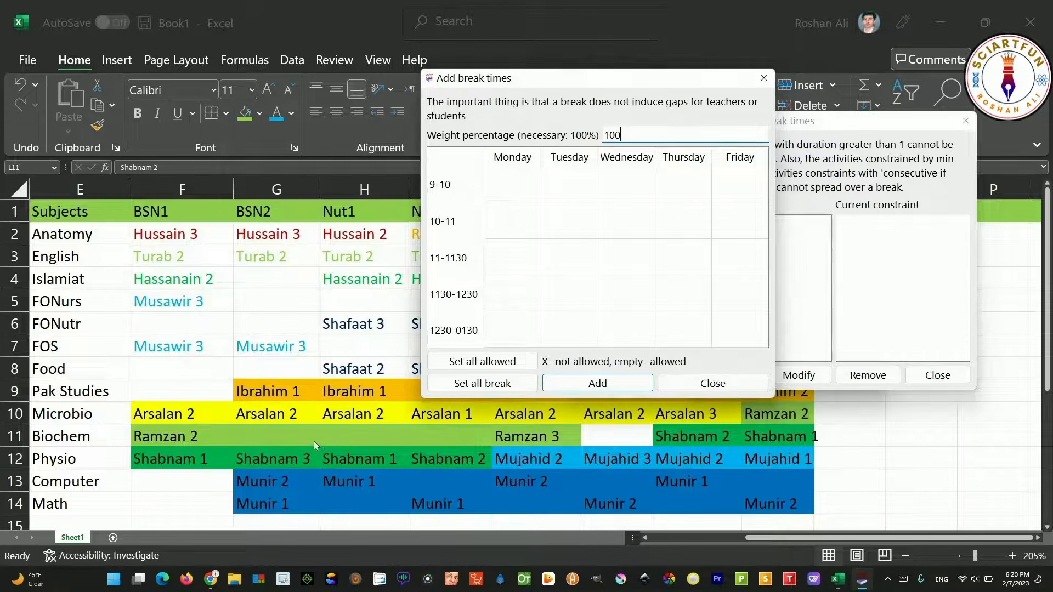
pyautogui.scroll(-4, 317, 443)
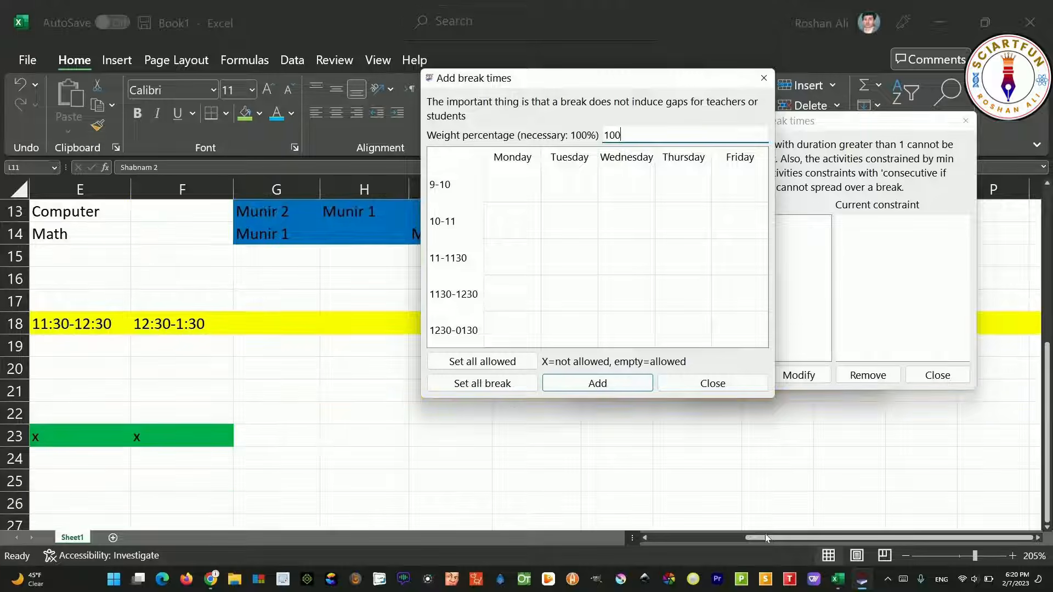
pyautogui.click(749, 535)
pyautogui.moveTo(749, 537); pyautogui.dragTo(663, 548)
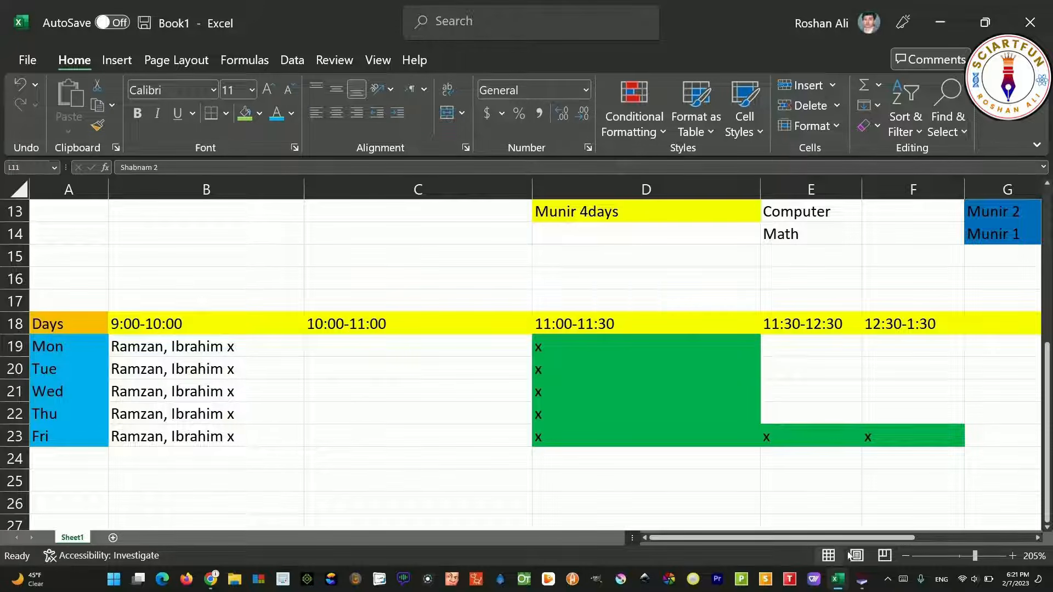
pyautogui.click(862, 580)
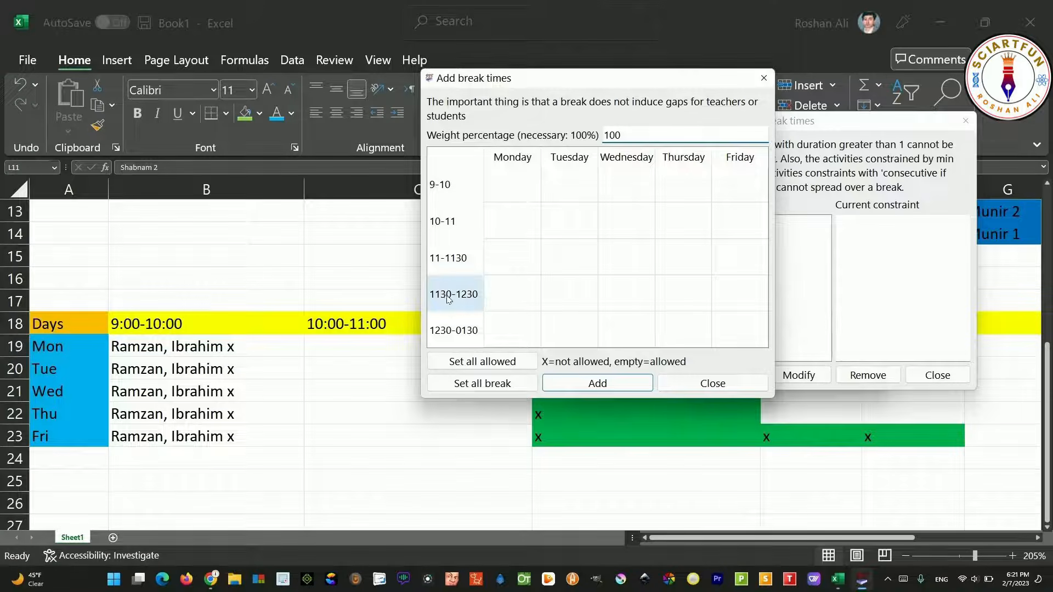
# Mark 11-1130 as break on all days plus 1130-1230 and 1230-0130 on Friday, and add the constraint with 100% weight
pyautogui.click(448, 263)
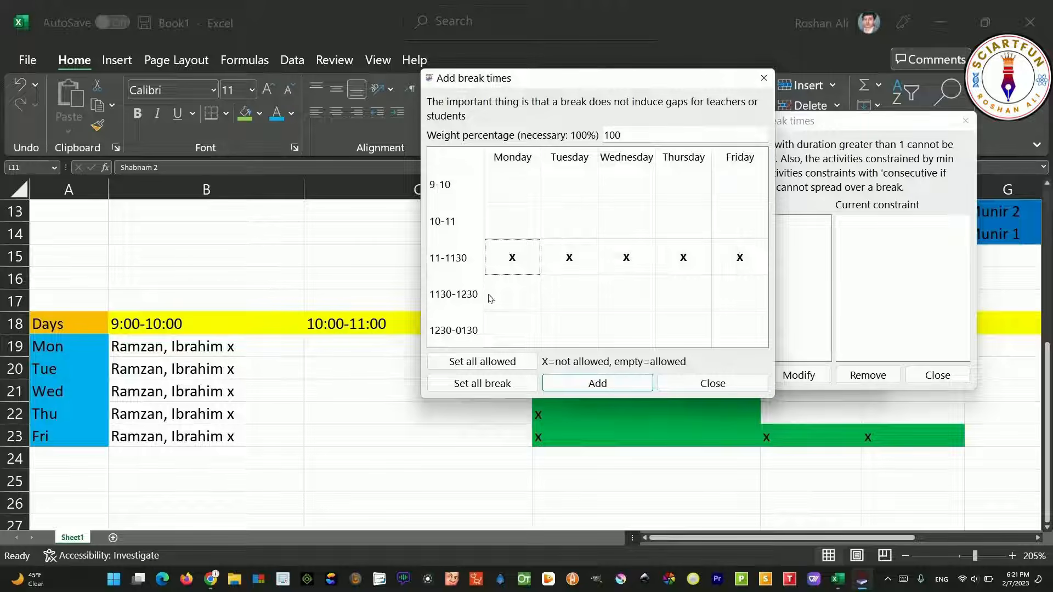
pyautogui.click(740, 296)
pyautogui.click(739, 329)
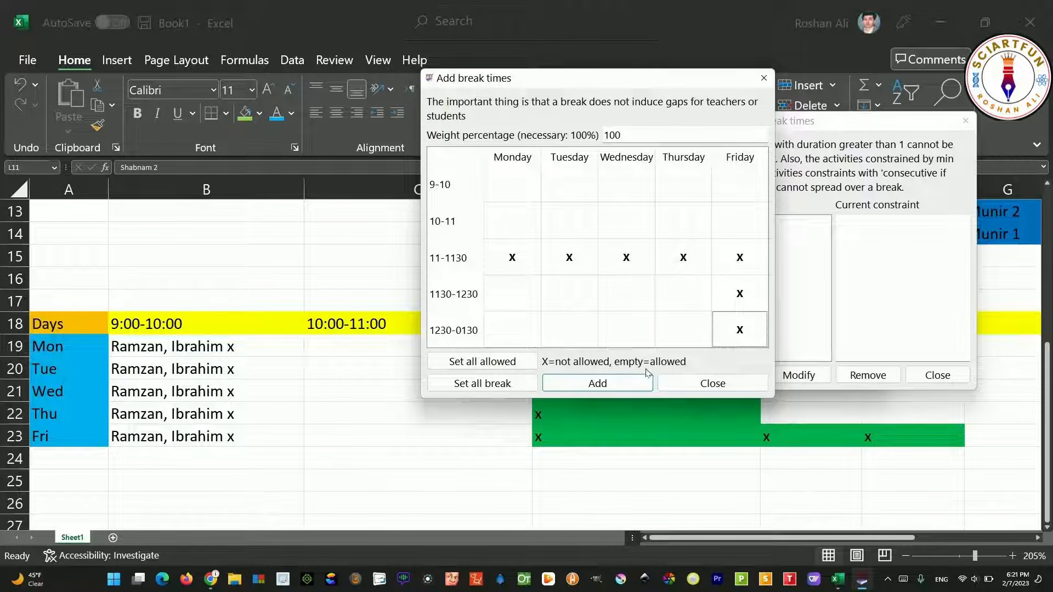
pyautogui.click(635, 388)
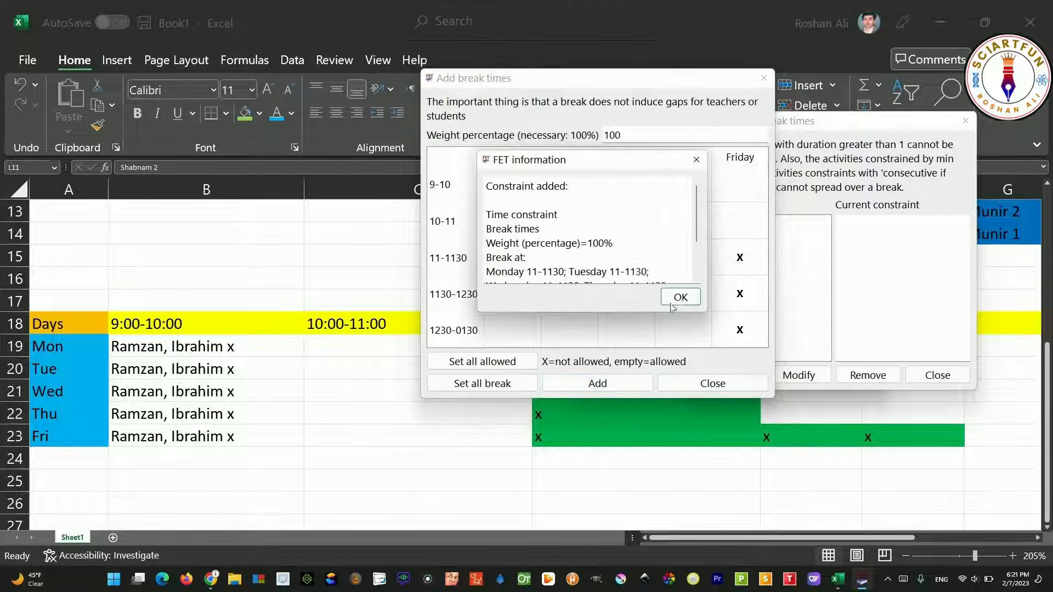
pyautogui.click(681, 297)
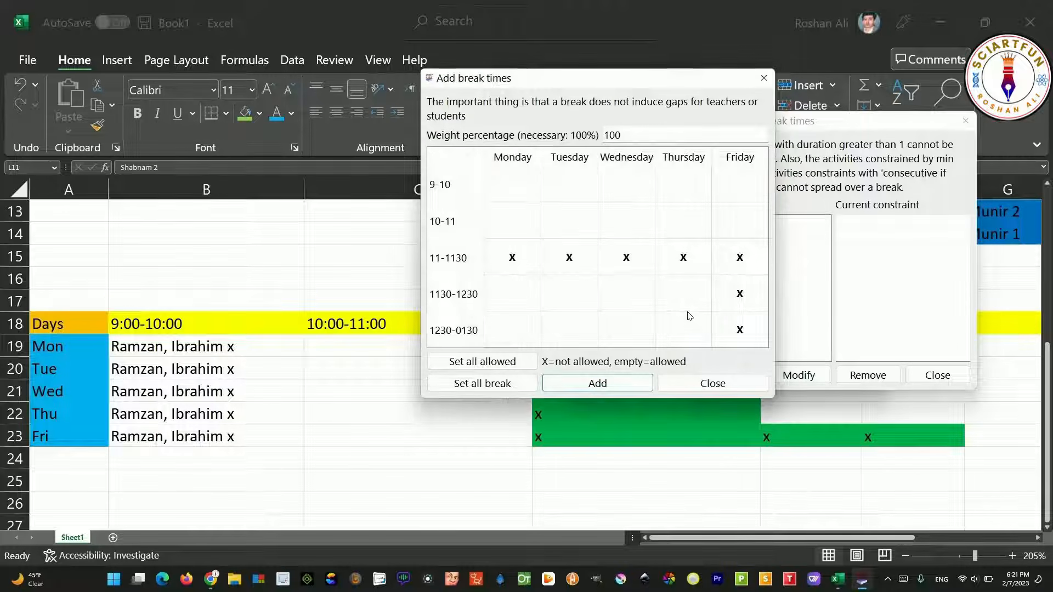
pyautogui.click(713, 383)
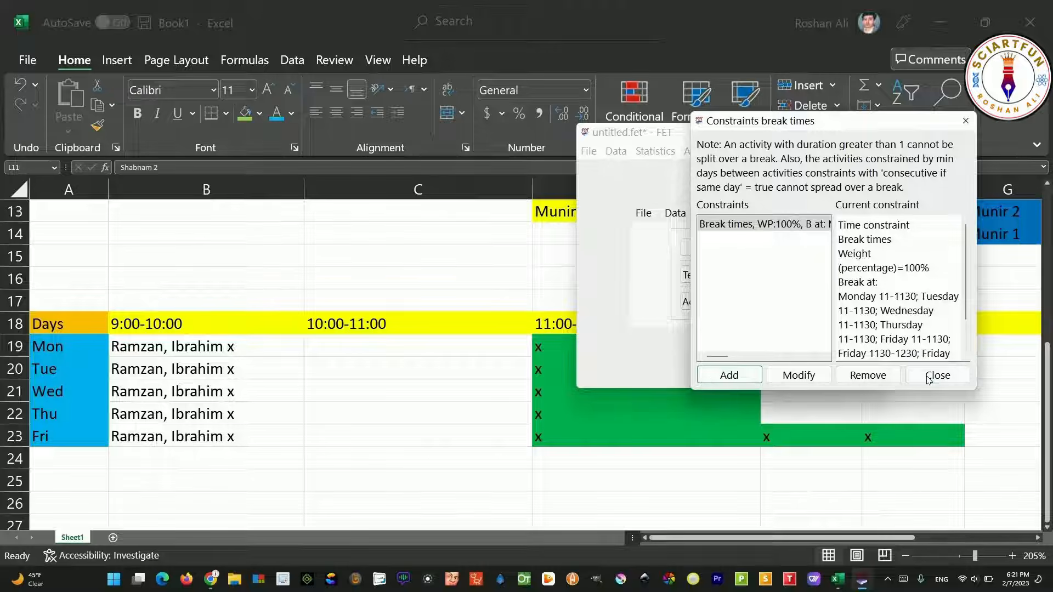
pyautogui.click(928, 378)
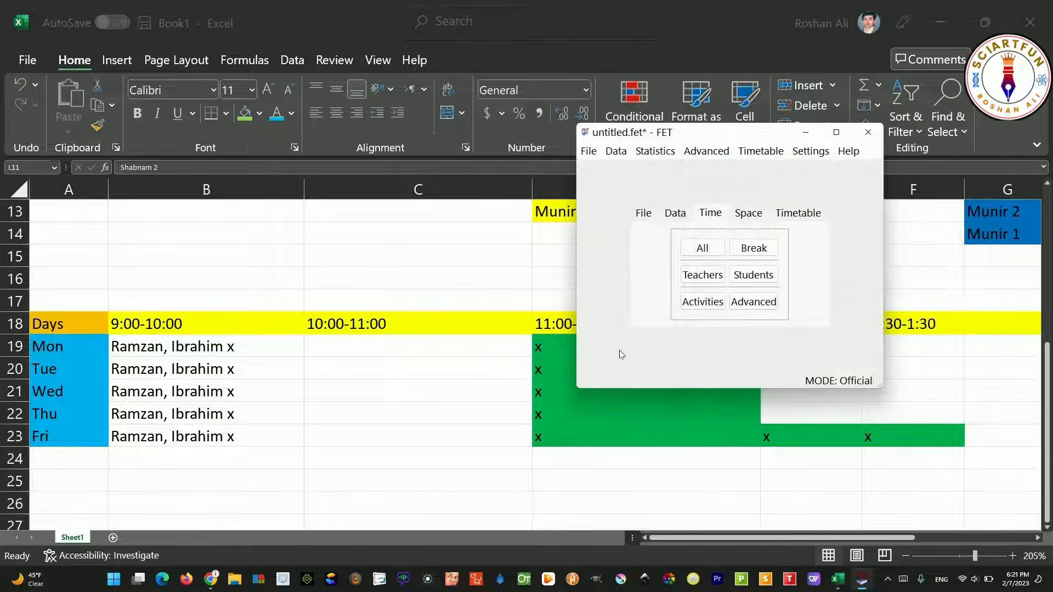
# Check the teachers' day limits in the sheet and start a new max days per week constraint for a single teacher
pyautogui.click(775, 535)
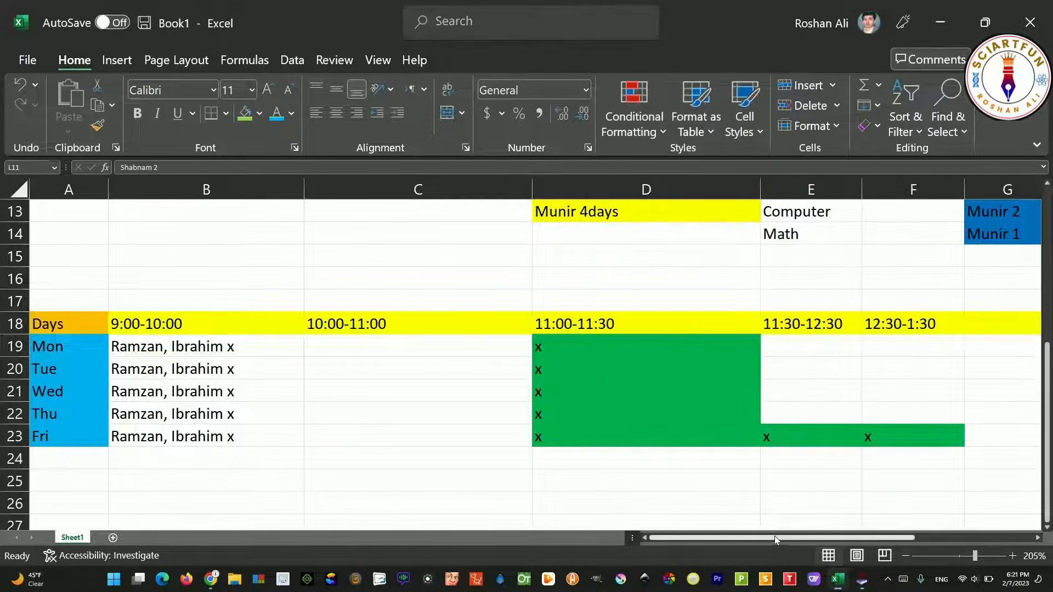
pyautogui.moveTo(802, 542); pyautogui.dragTo(833, 542)
pyautogui.scroll(4, 576, 405)
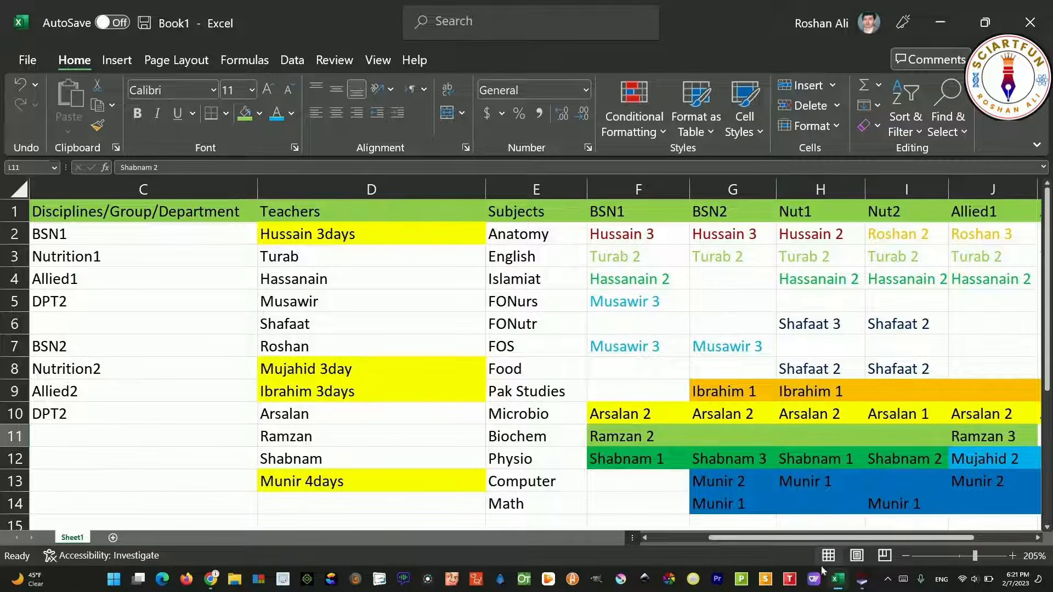
pyautogui.click(862, 579)
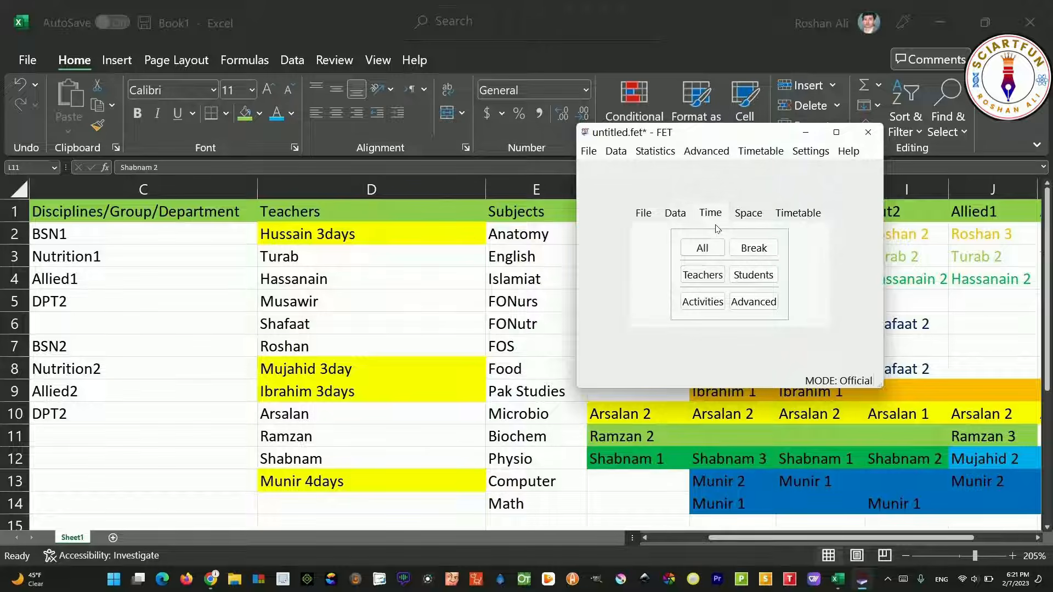
pyautogui.click(719, 277)
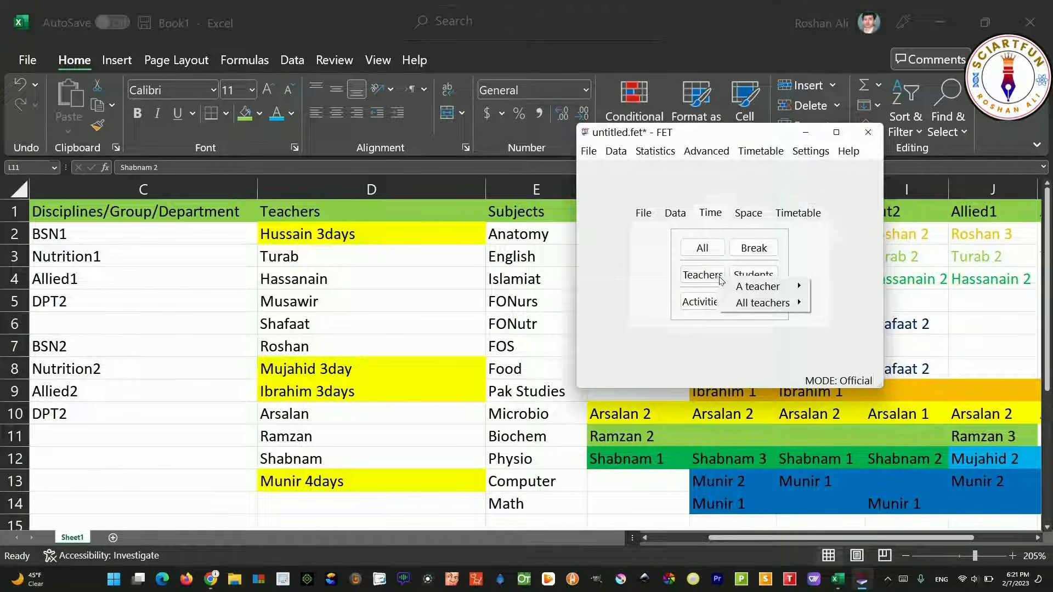
pyautogui.moveTo(764, 293)
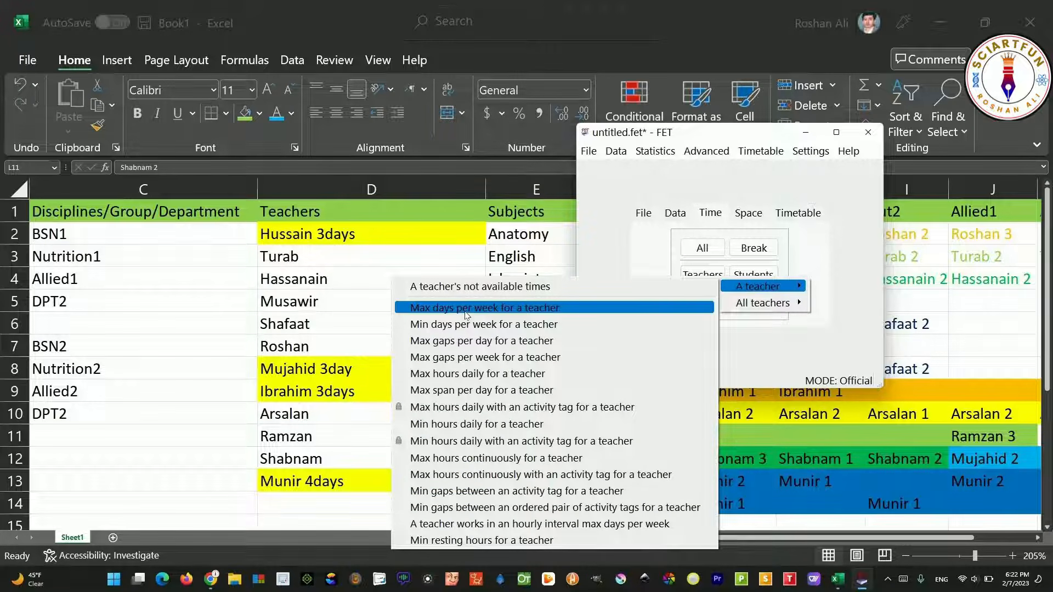
pyautogui.click(540, 310)
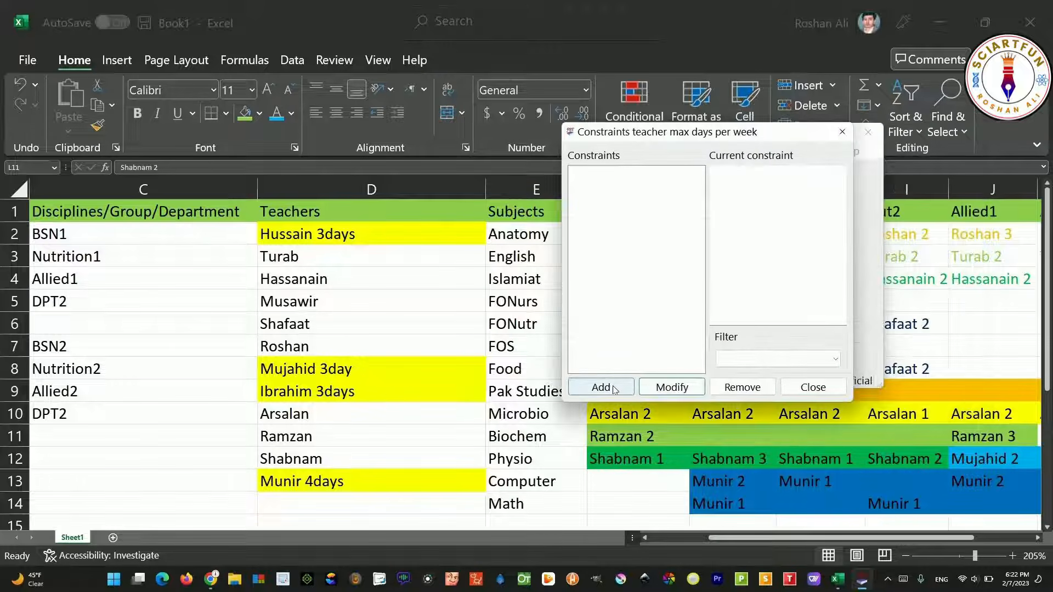
pyautogui.click(602, 387)
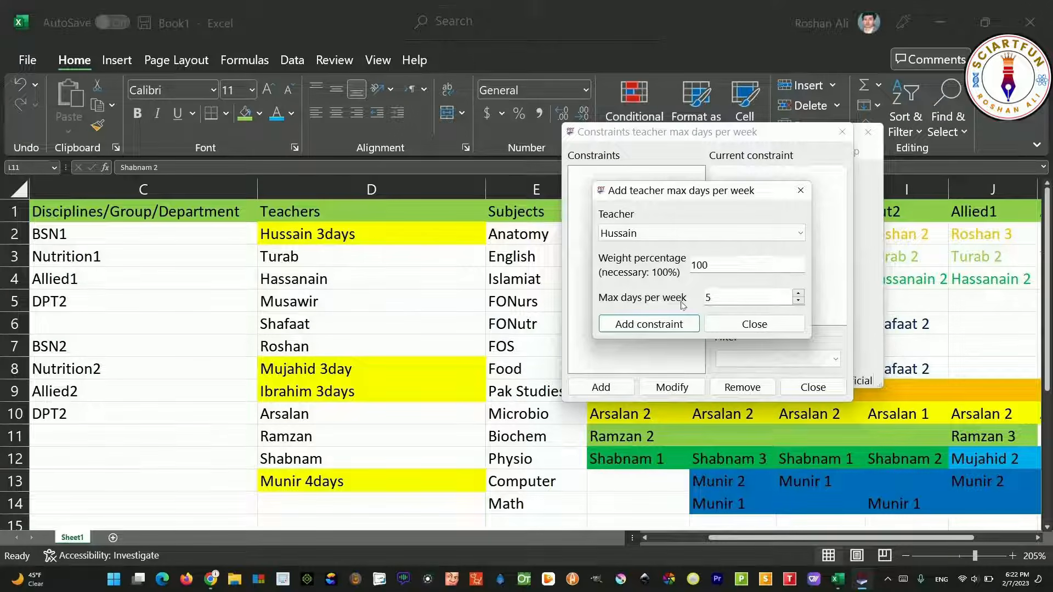
# Add a max days per week constraint of 3 with 100% weight for the first teacher in the sheet's list
pyautogui.click(640, 234)
pyautogui.click(646, 247)
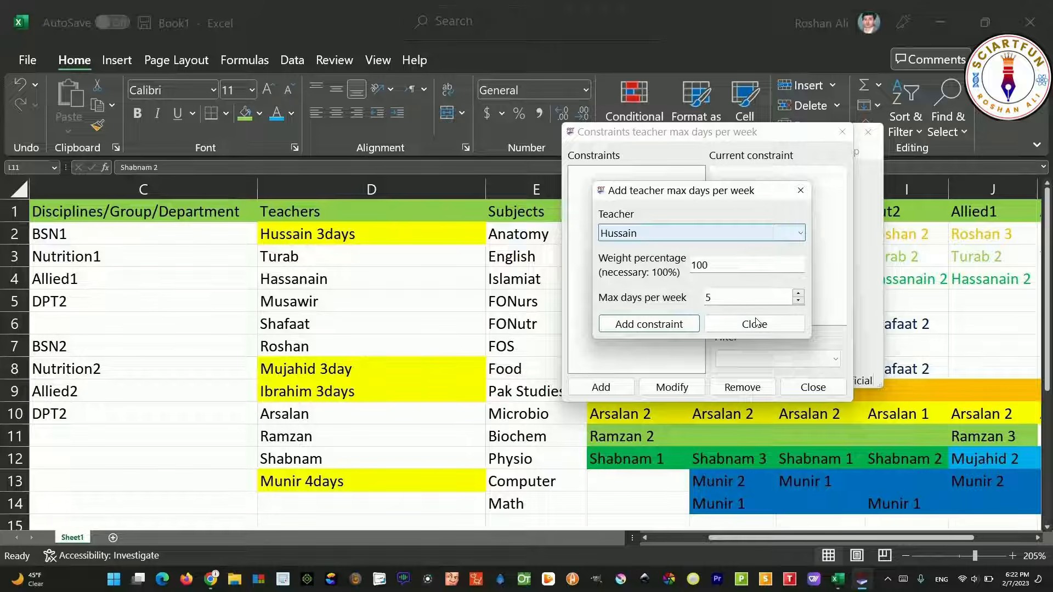
pyautogui.click(800, 302)
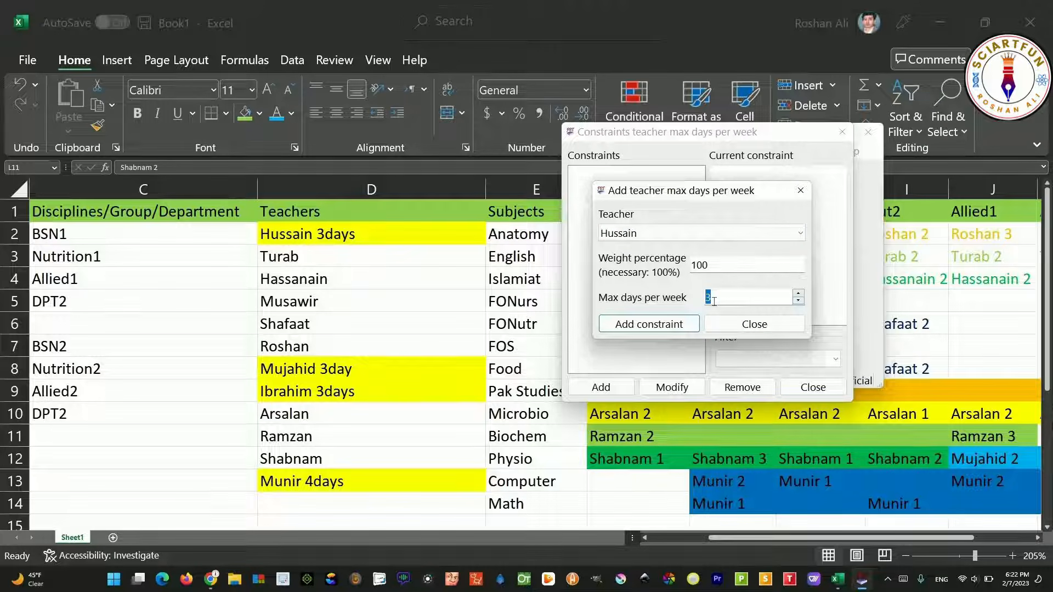
pyautogui.write('3')
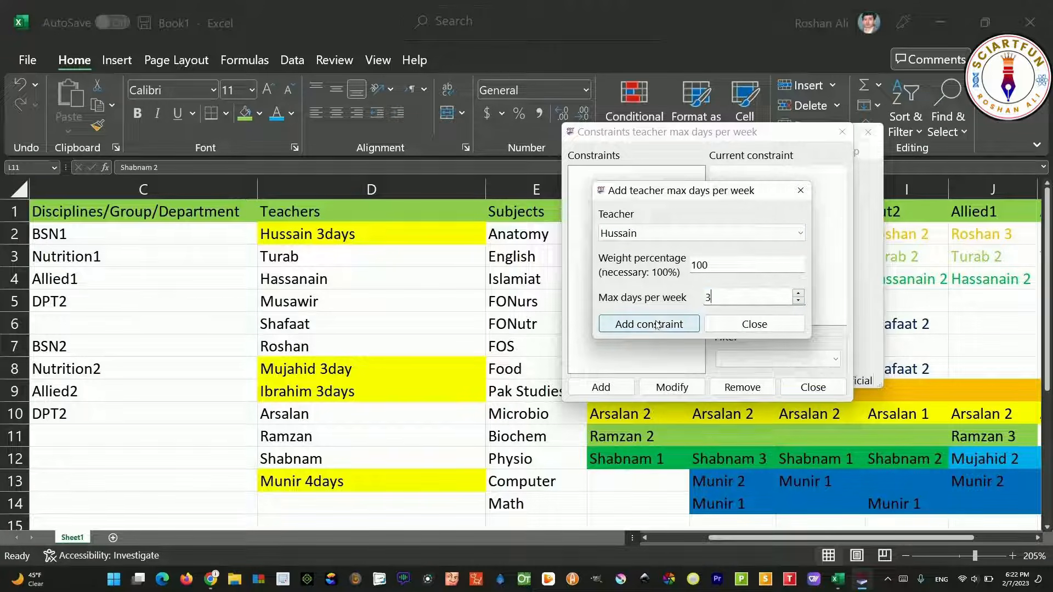
pyautogui.click(659, 324)
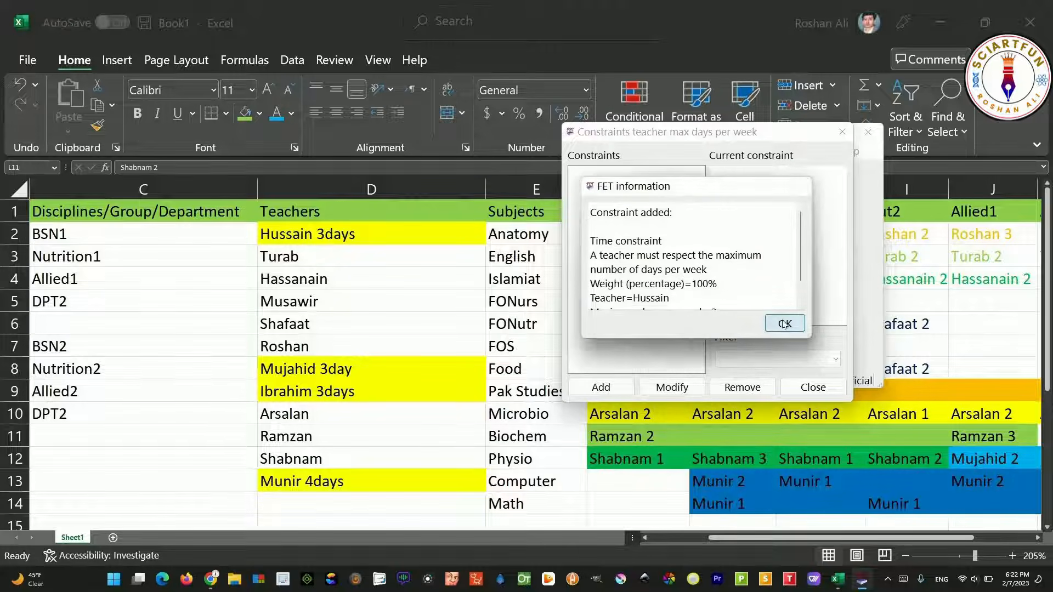
pyautogui.click(783, 324)
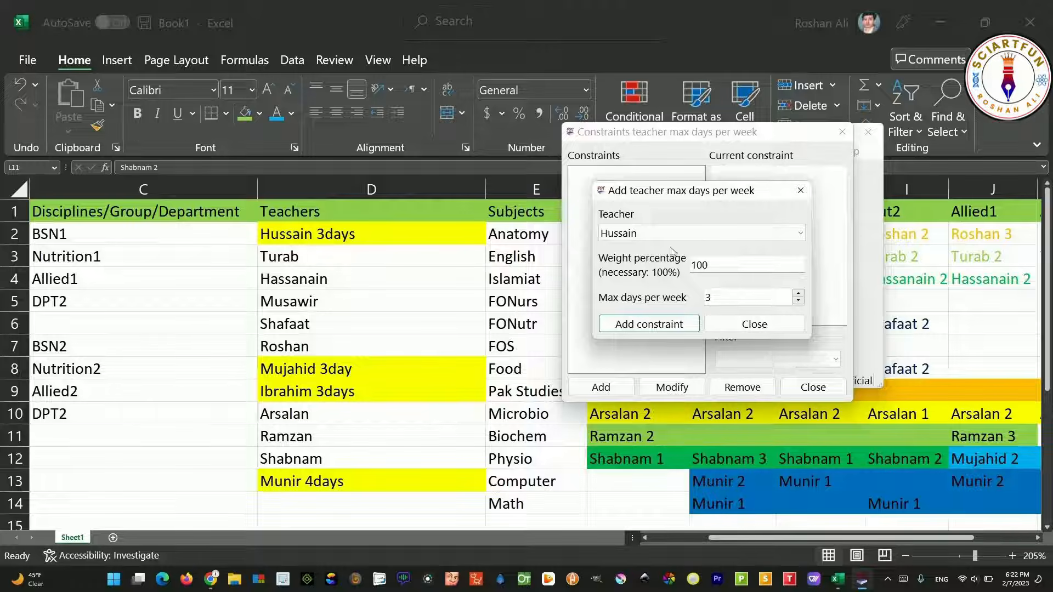
# Add max days per week constraints of 3 with 100% weight for the two teachers highlighted in sheet rows 8 and 9
pyautogui.click(697, 234)
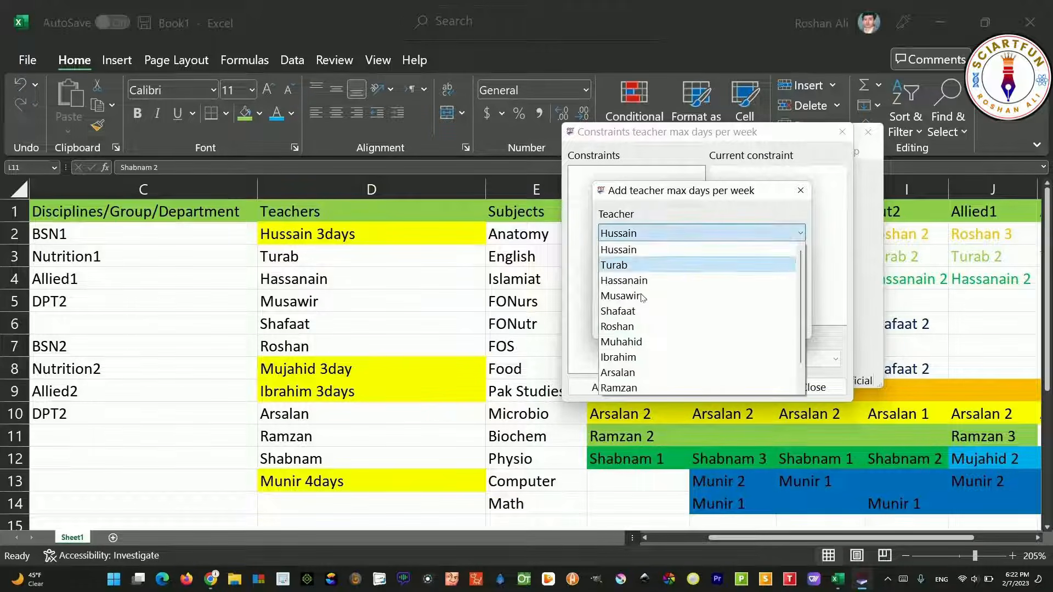
pyautogui.click(651, 341)
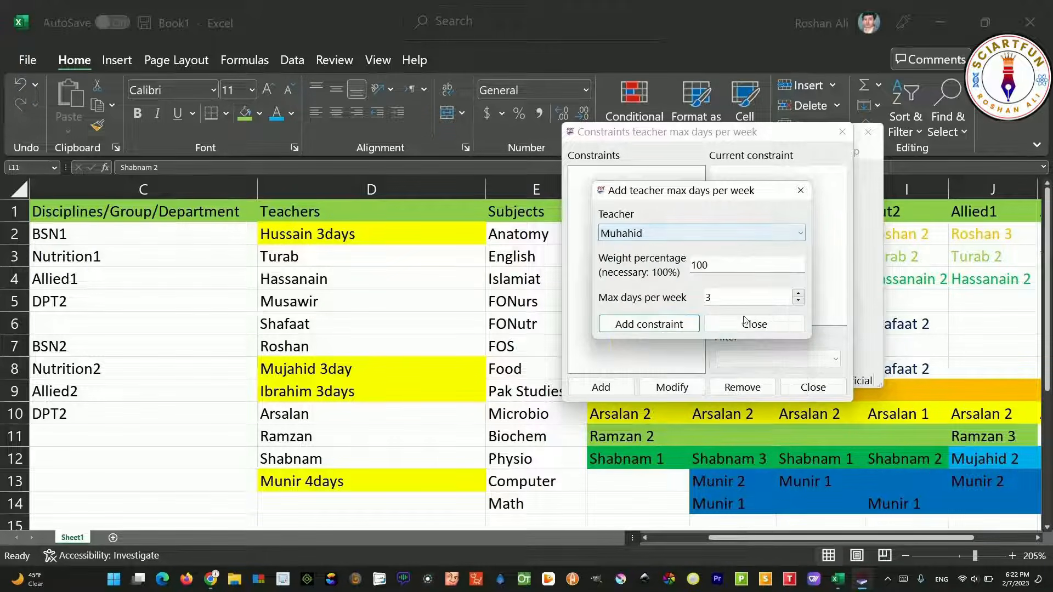
pyautogui.click(680, 323)
pyautogui.click(782, 322)
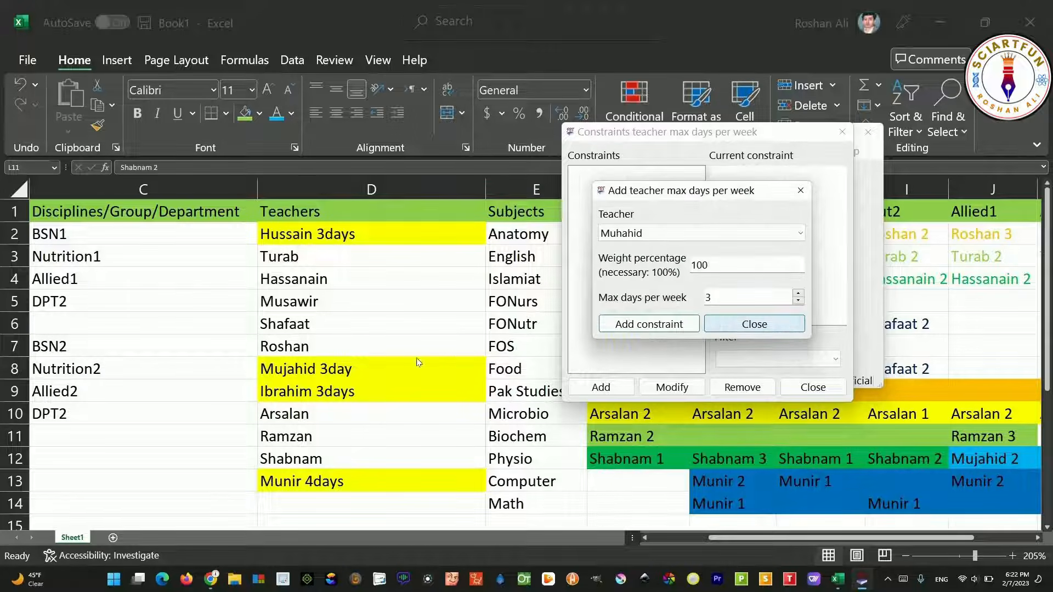
pyautogui.click(697, 231)
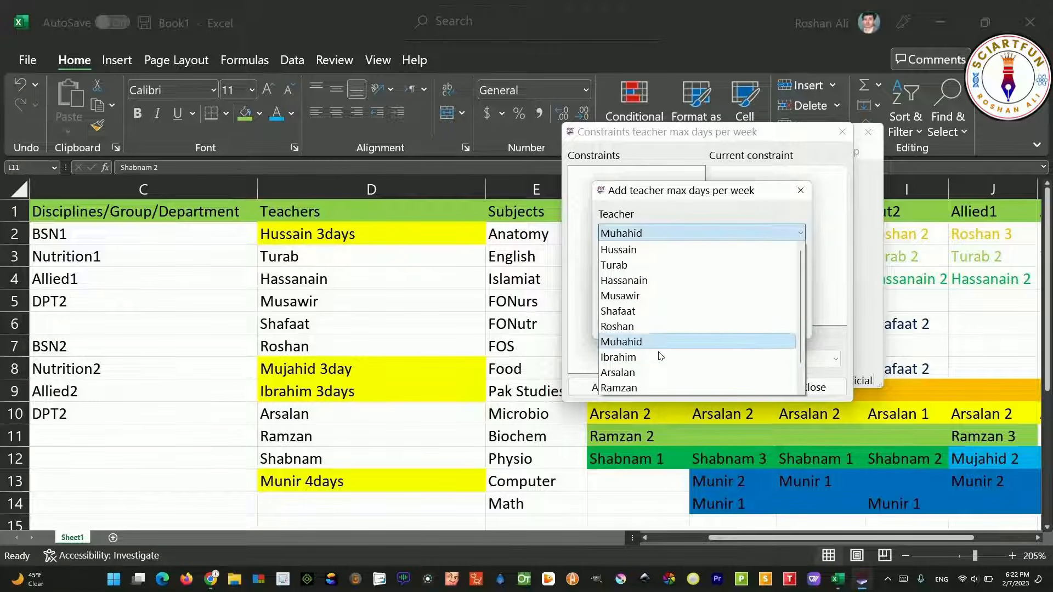
pyautogui.click(661, 357)
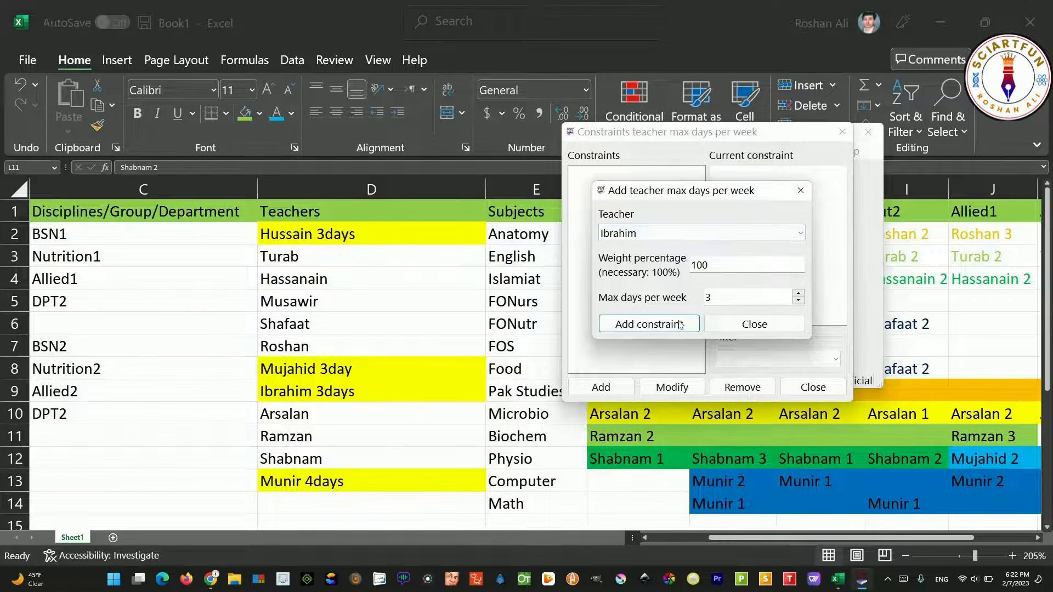
pyautogui.click(681, 324)
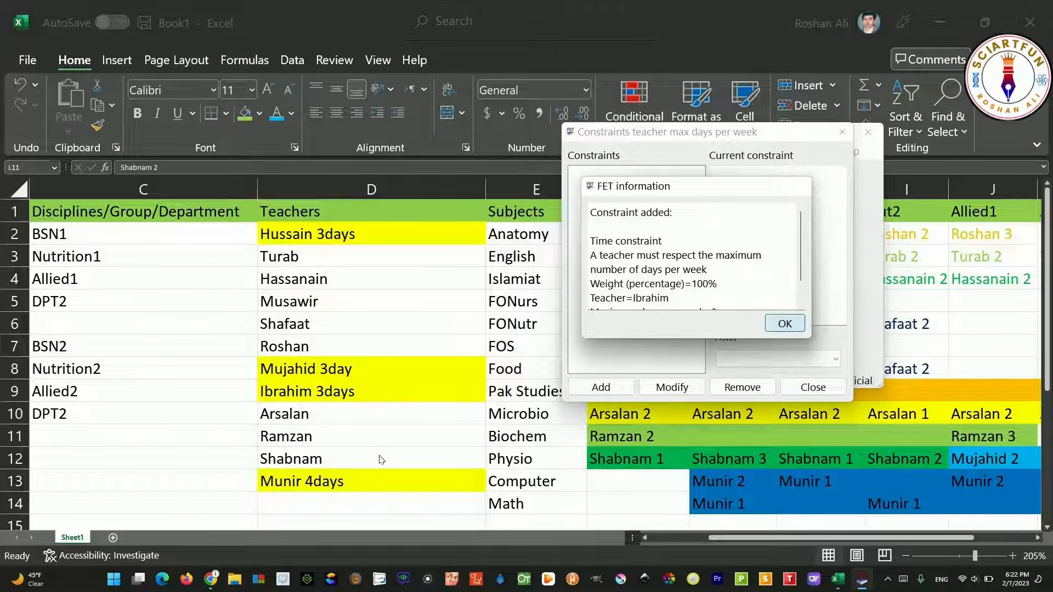
pyautogui.press('Return')
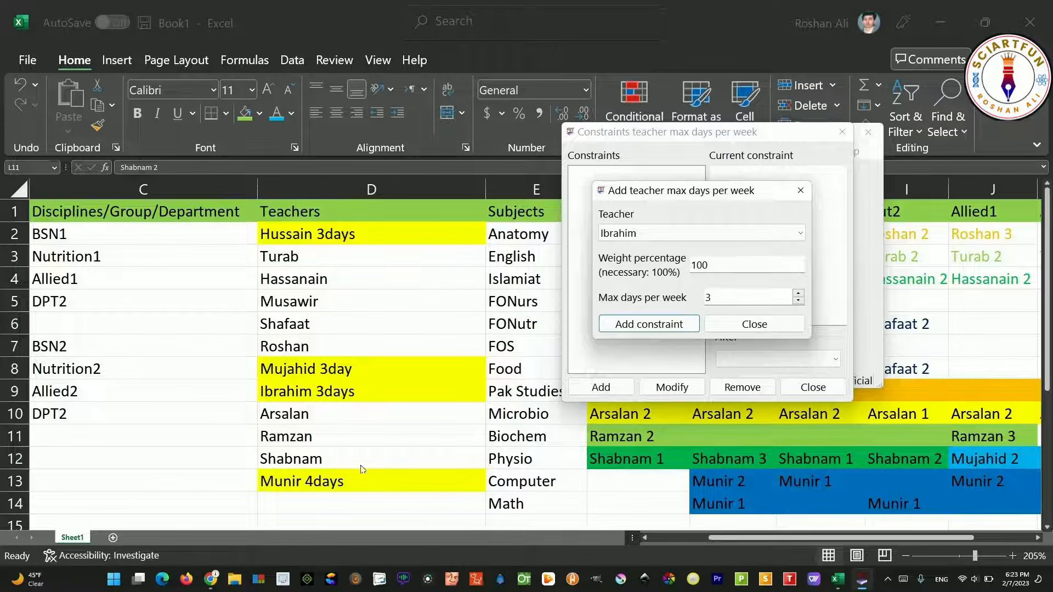
# Add a max days per week constraint of 4 for the teacher in sheet row 13 and close the constraint dialogs
pyautogui.click(642, 236)
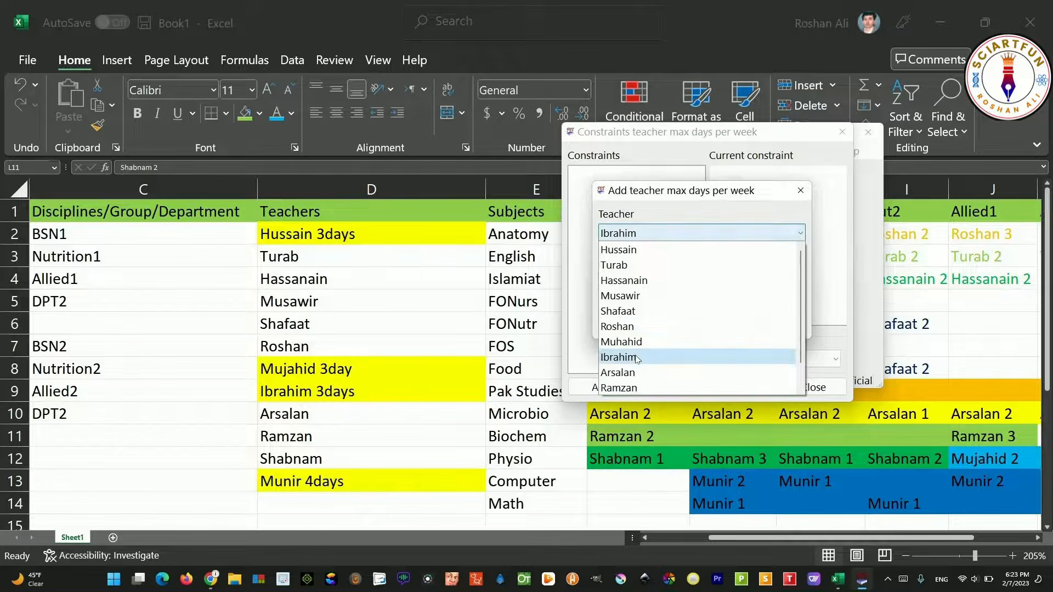
pyautogui.scroll(-1, 636, 389)
pyautogui.click(636, 388)
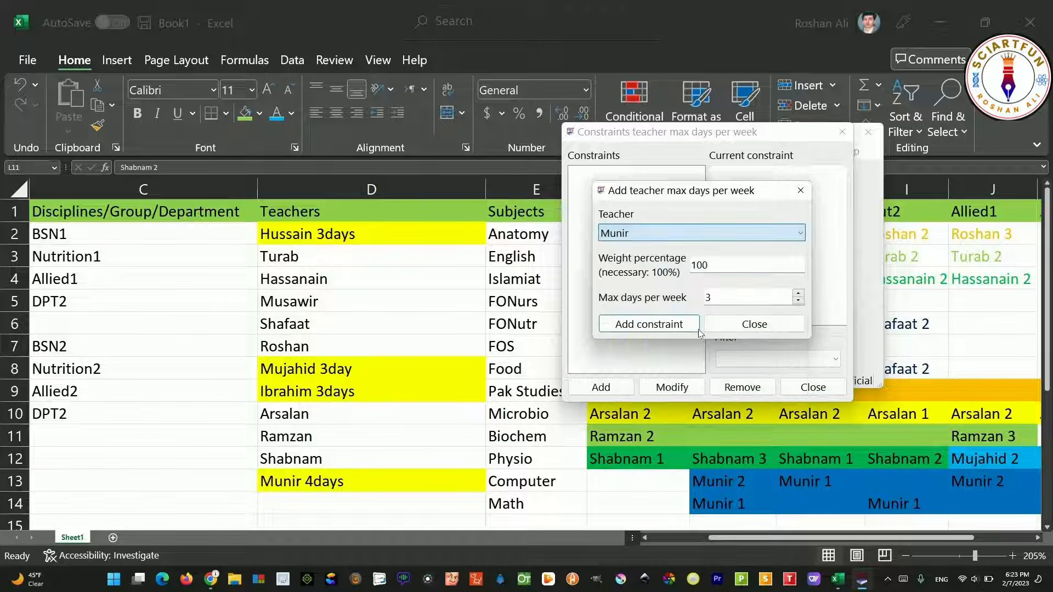
pyautogui.click(798, 295)
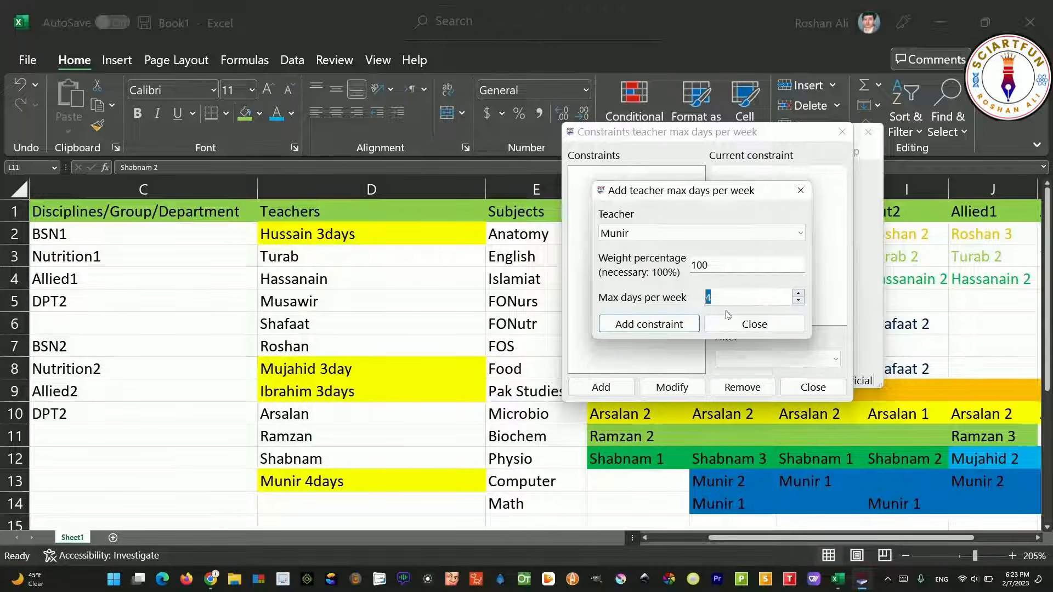
pyautogui.click(656, 327)
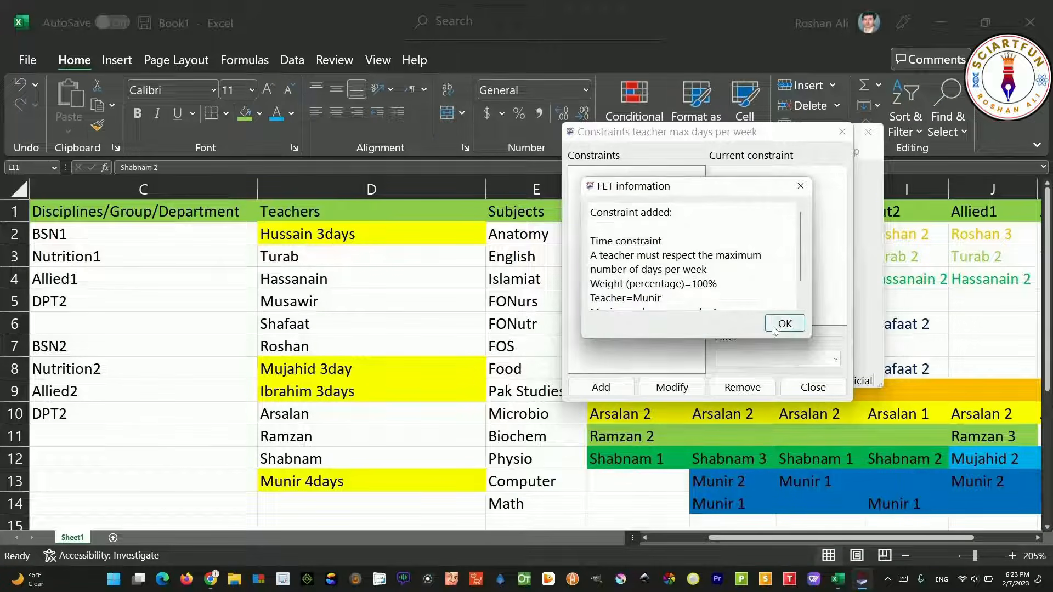
pyautogui.click(775, 328)
pyautogui.click(754, 324)
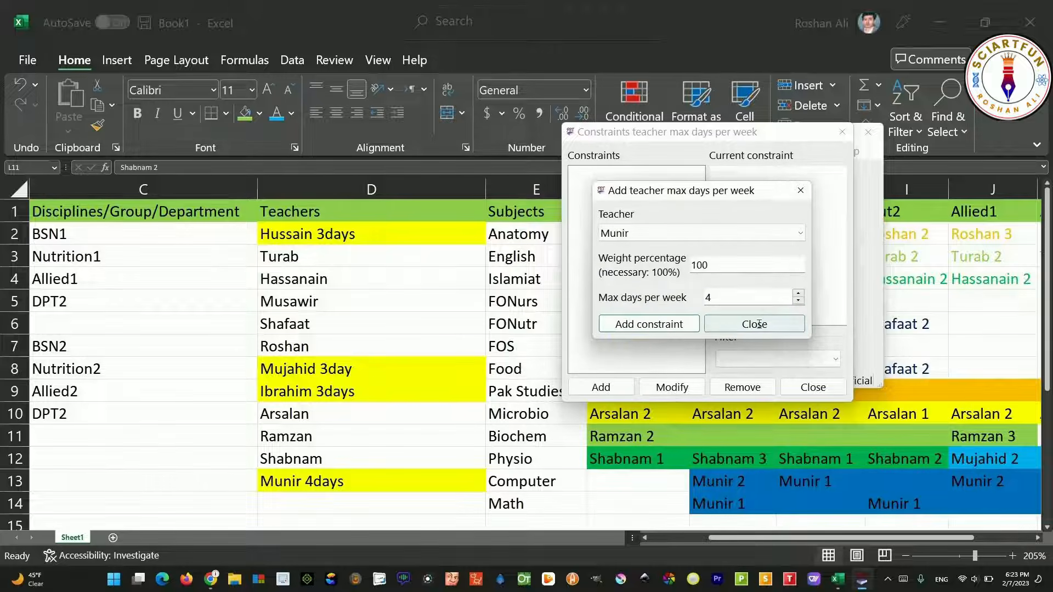
pyautogui.click(810, 387)
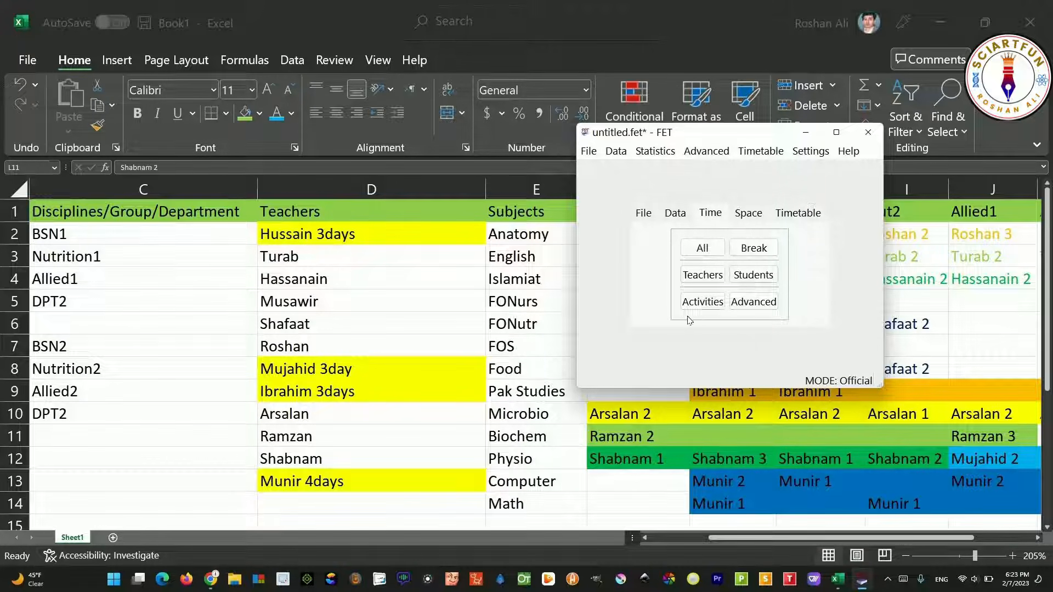
# Generate a new timetable from the entered data and close the generation dialog
pyautogui.click(806, 214)
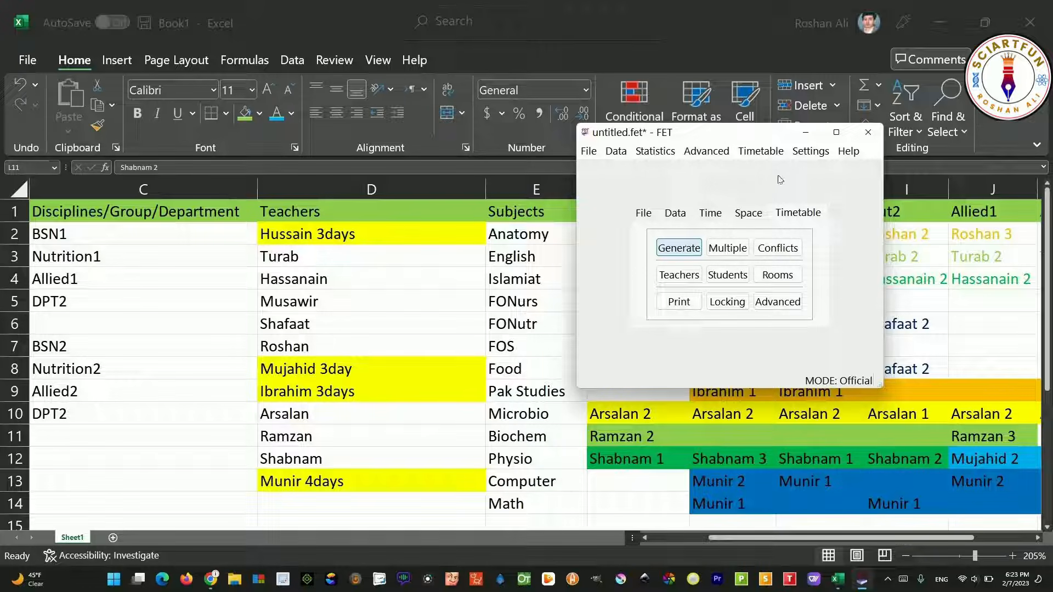
pyautogui.click(812, 151)
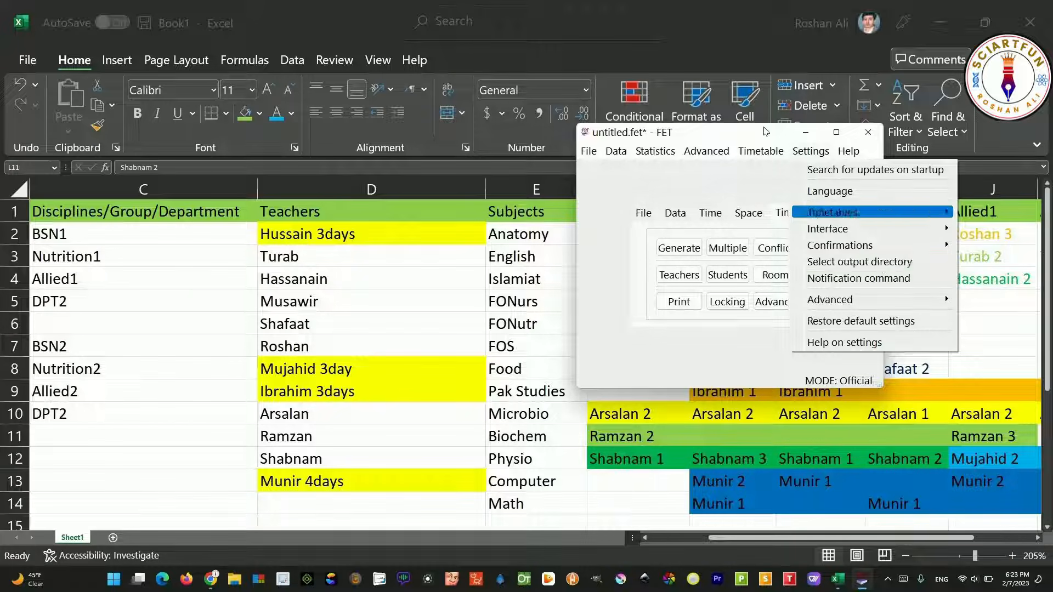
pyautogui.click(680, 251)
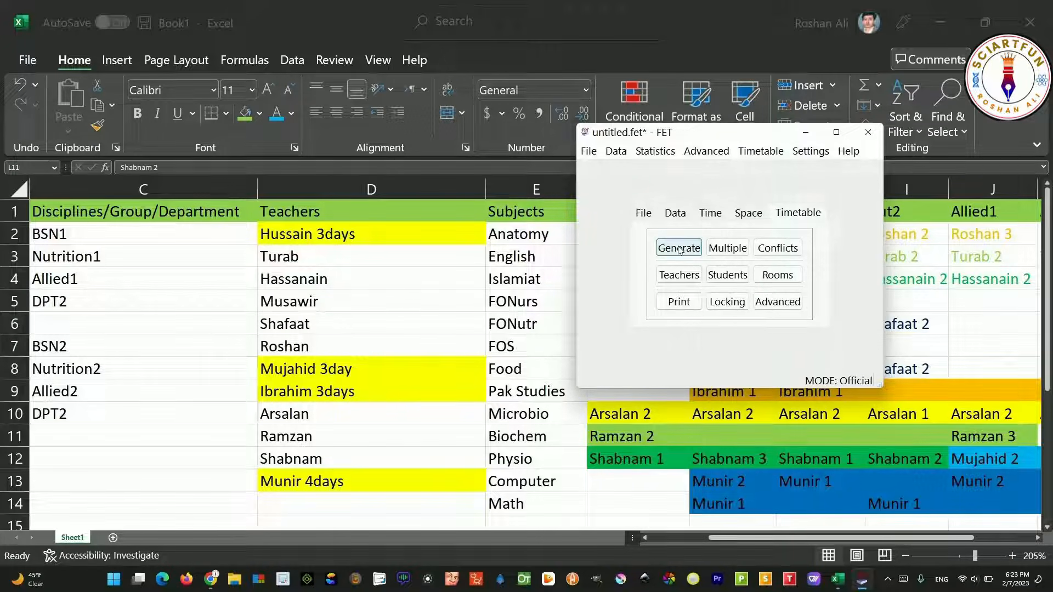
pyautogui.click(680, 250)
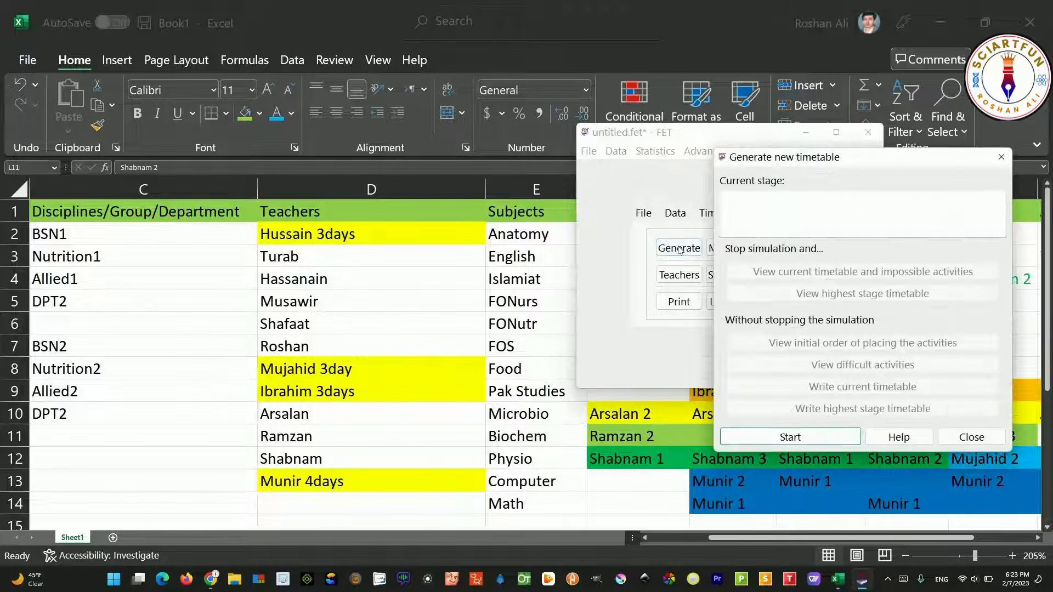
pyautogui.click(793, 438)
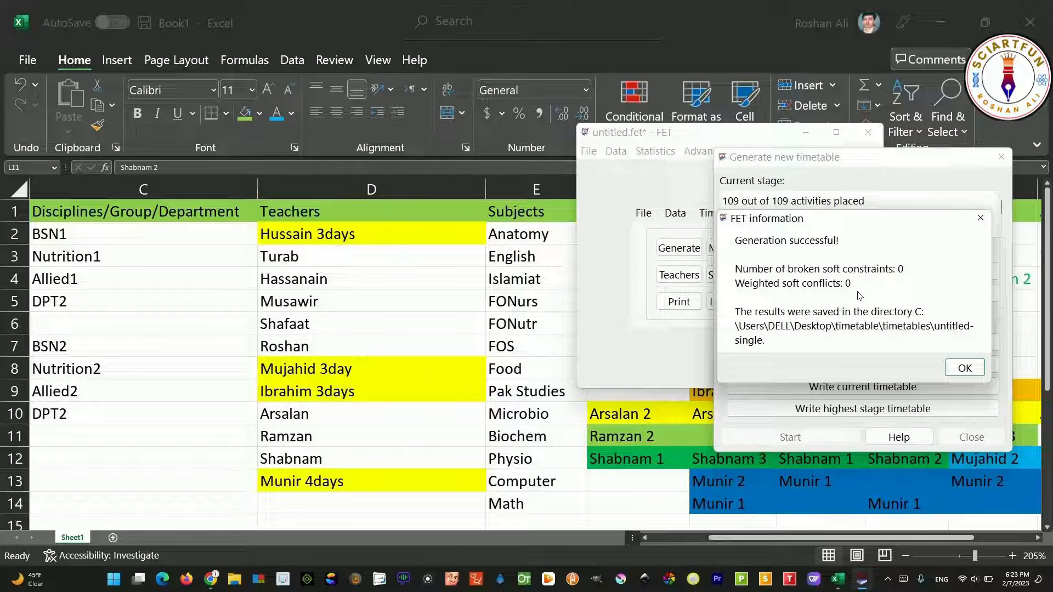
pyautogui.click(960, 372)
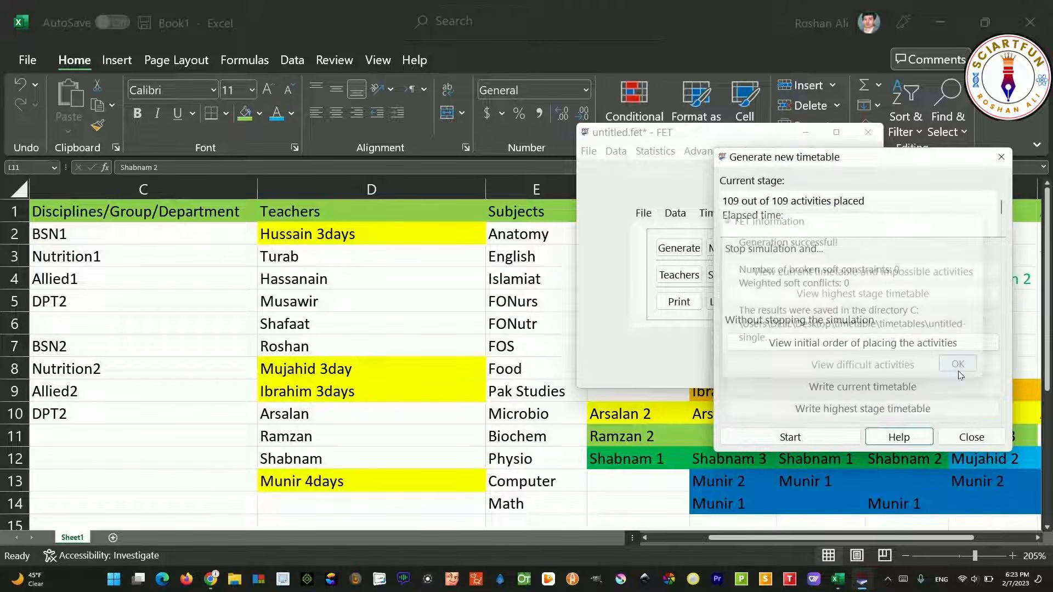
pyautogui.click(969, 436)
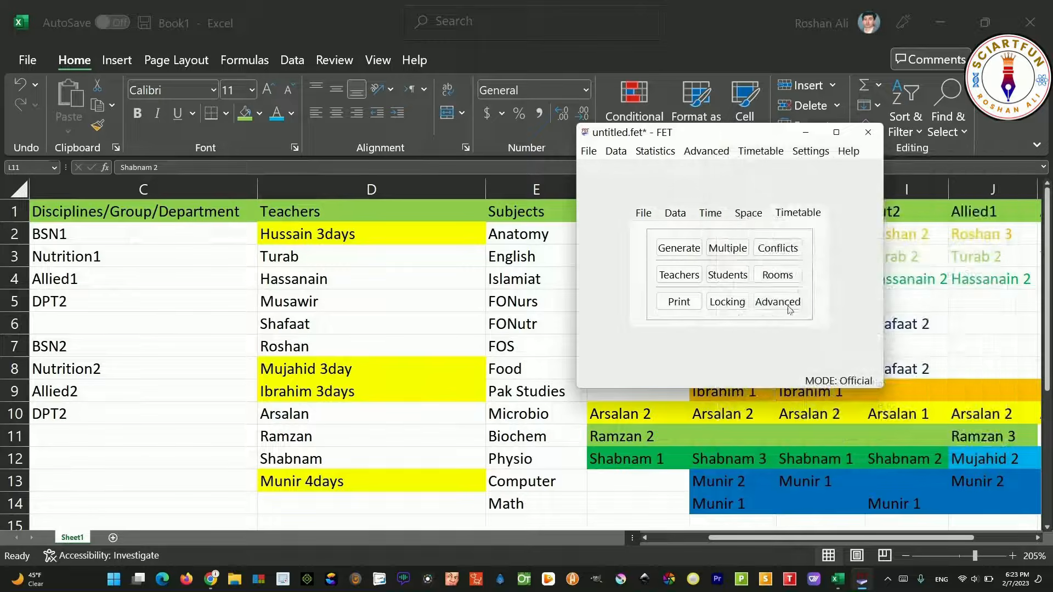
# Open the desktop output folder timetable\timetables\untitled-single and widen the name column to show full file names
pyautogui.click(940, 23)
pyautogui.click(952, 11)
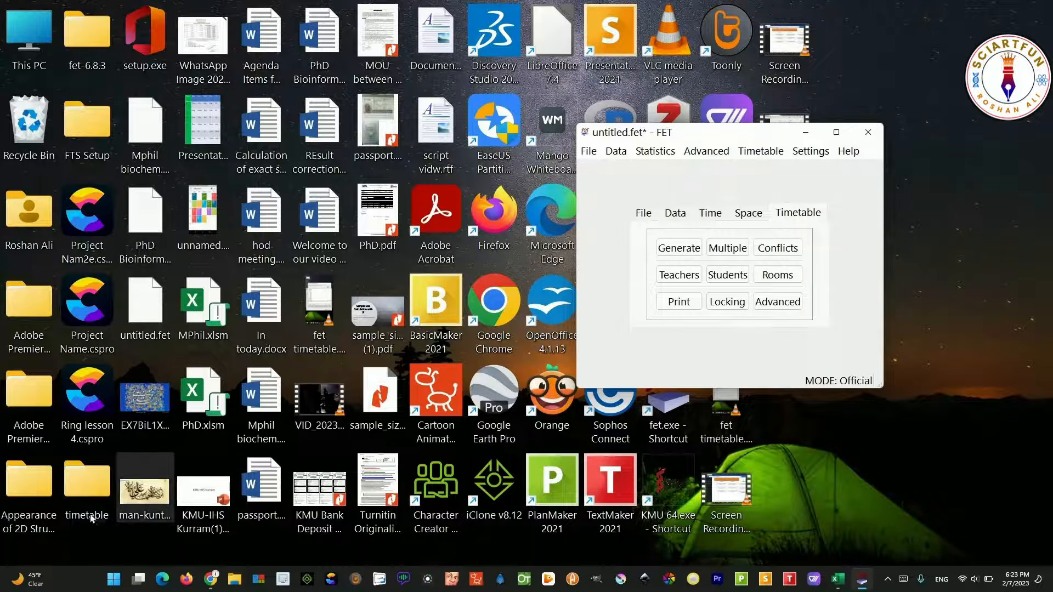
pyautogui.doubleClick(88, 479)
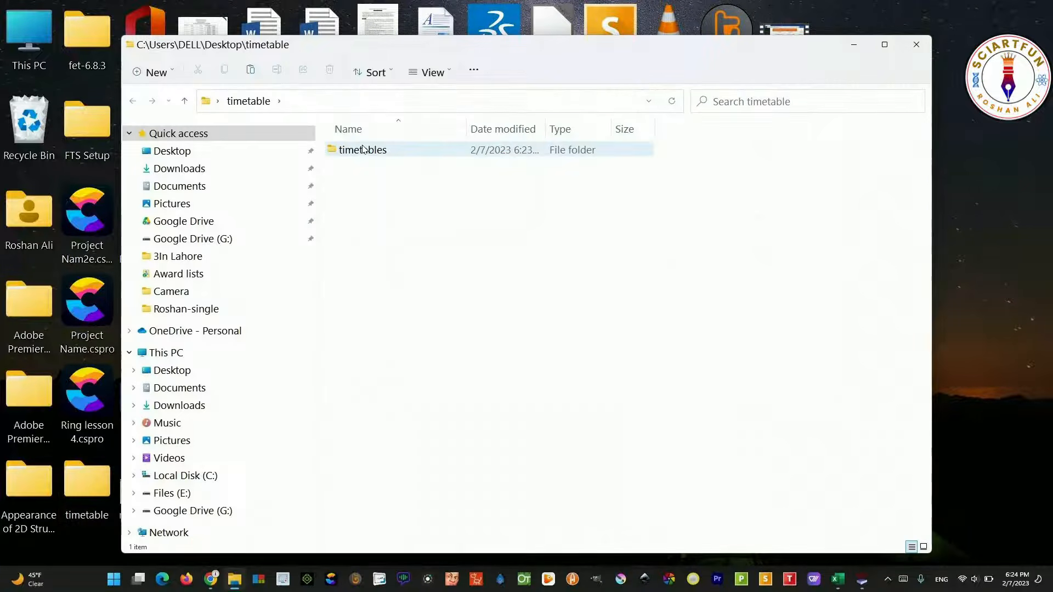
pyautogui.click(363, 149)
pyautogui.doubleClick(363, 150)
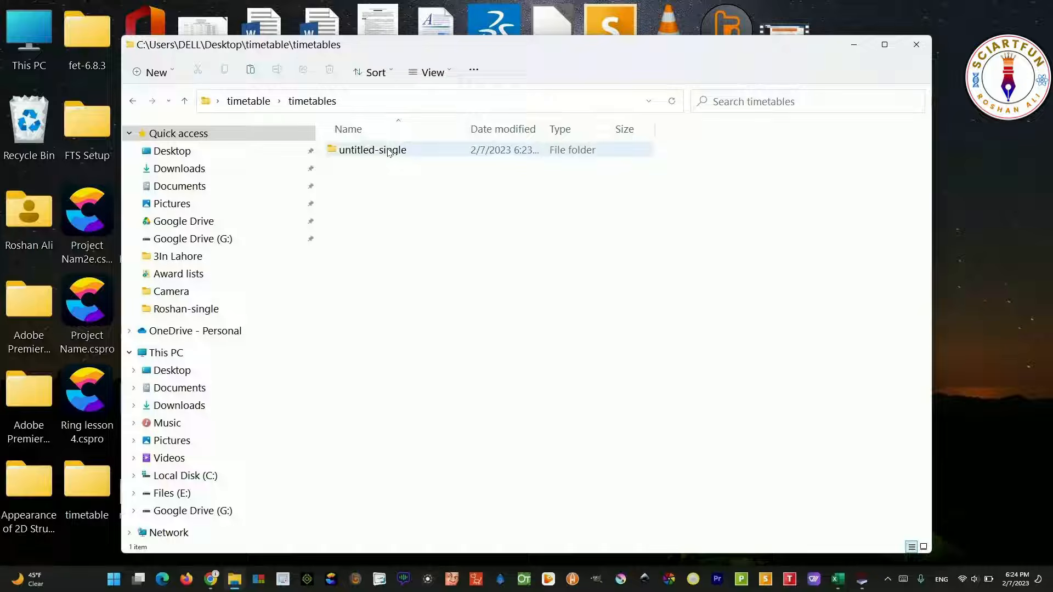
pyautogui.doubleClick(419, 156)
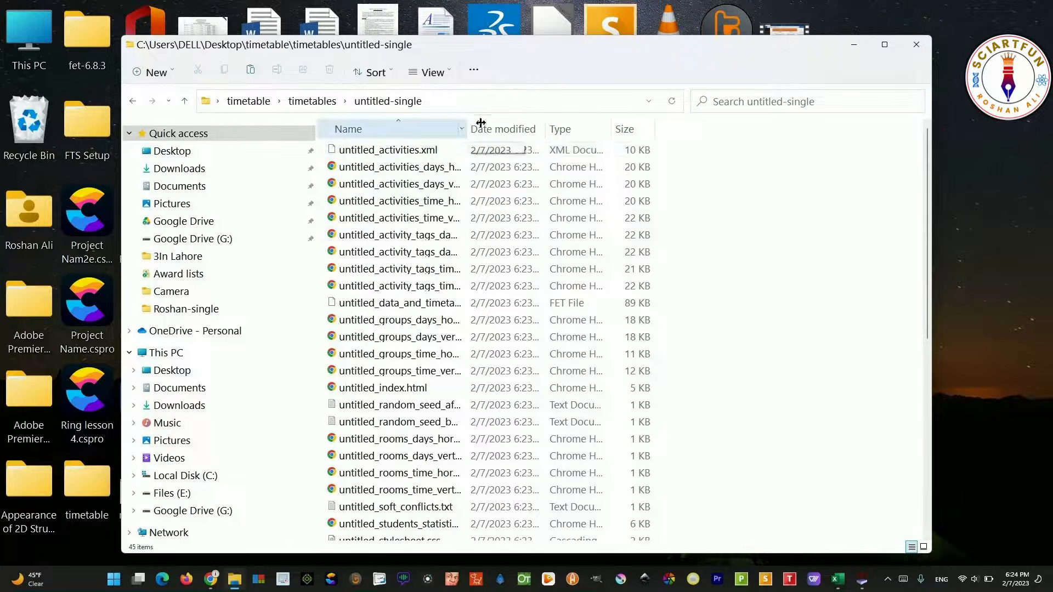
pyautogui.moveTo(481, 122); pyautogui.dragTo(620, 123)
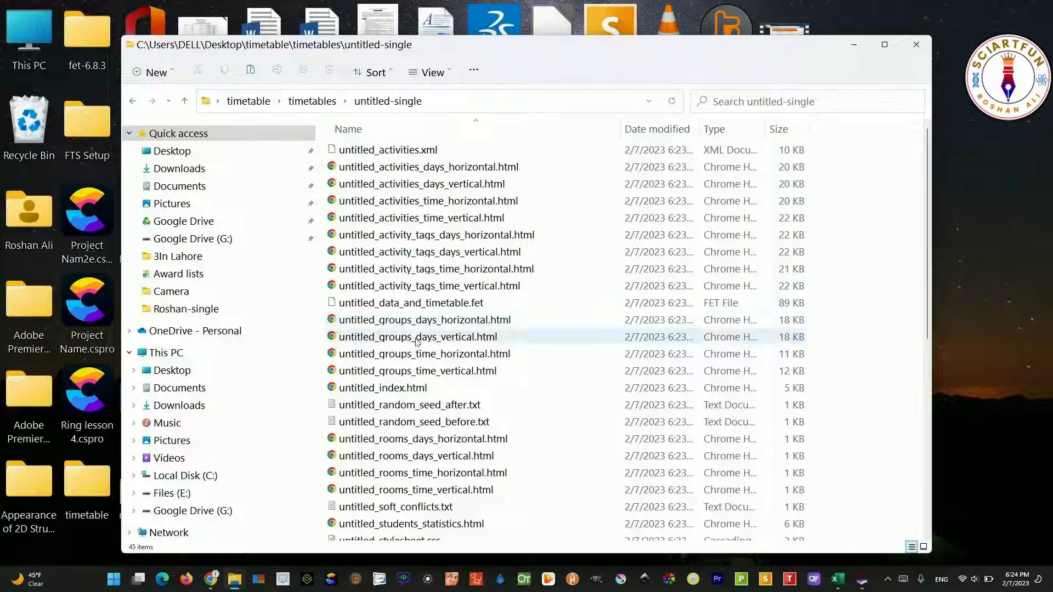
# Open untitled_groups_days_vertical.html and examine the BSN1 group's weekly timetable, including the 11-1130 break column
pyautogui.click(447, 339)
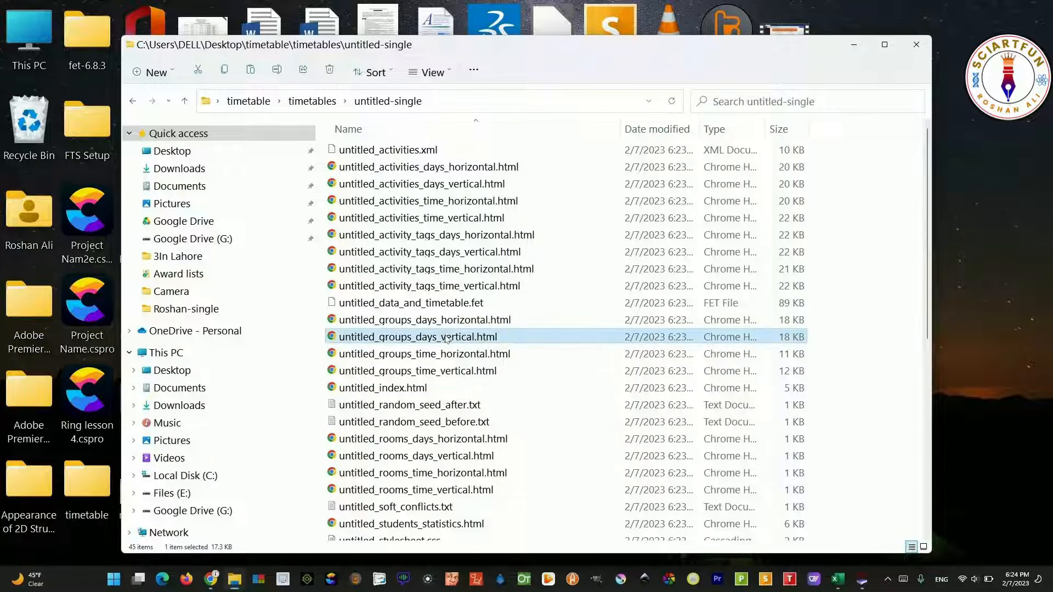
pyautogui.doubleClick(446, 339)
pyautogui.scroll(-5, 490, 319)
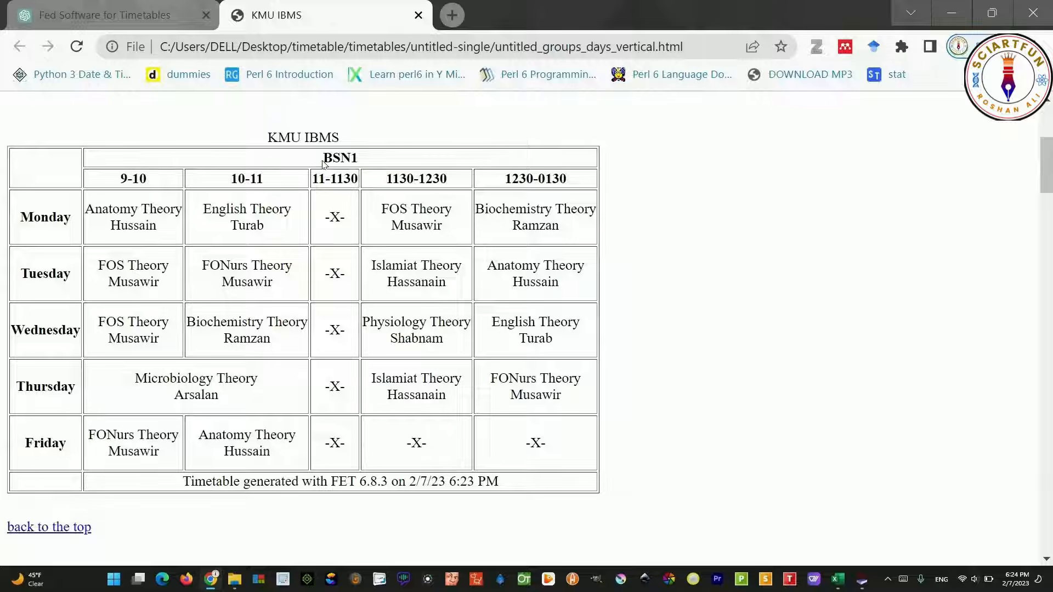
pyautogui.moveTo(388, 159); pyautogui.dragTo(322, 159)
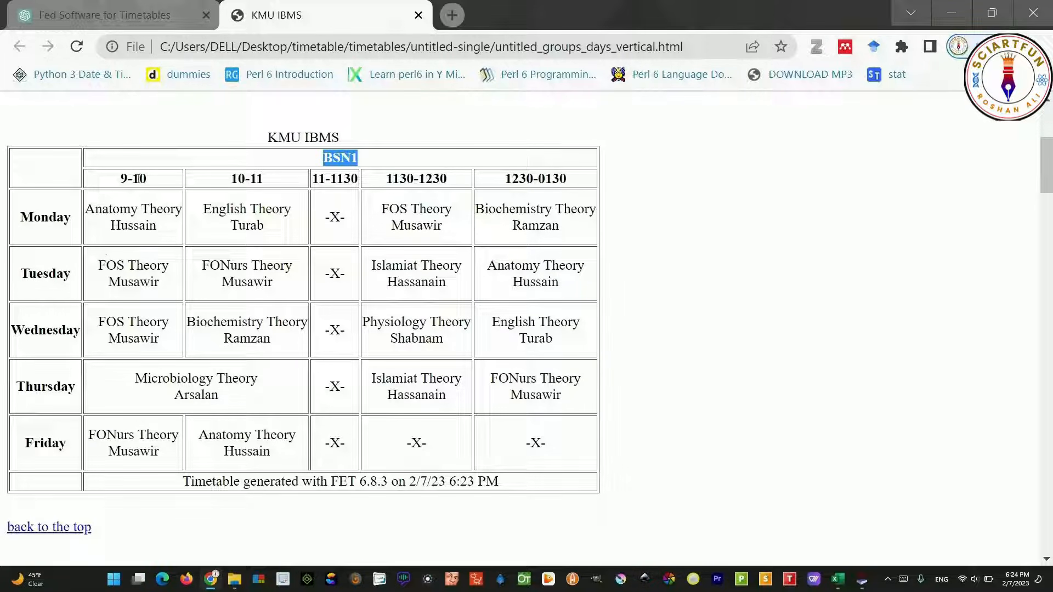
pyautogui.moveTo(327, 180)
pyautogui.mouseDown()
pyautogui.moveTo(355, 261)
pyautogui.moveTo(343, 191)
pyautogui.mouseUp()
pyautogui.click(347, 267)
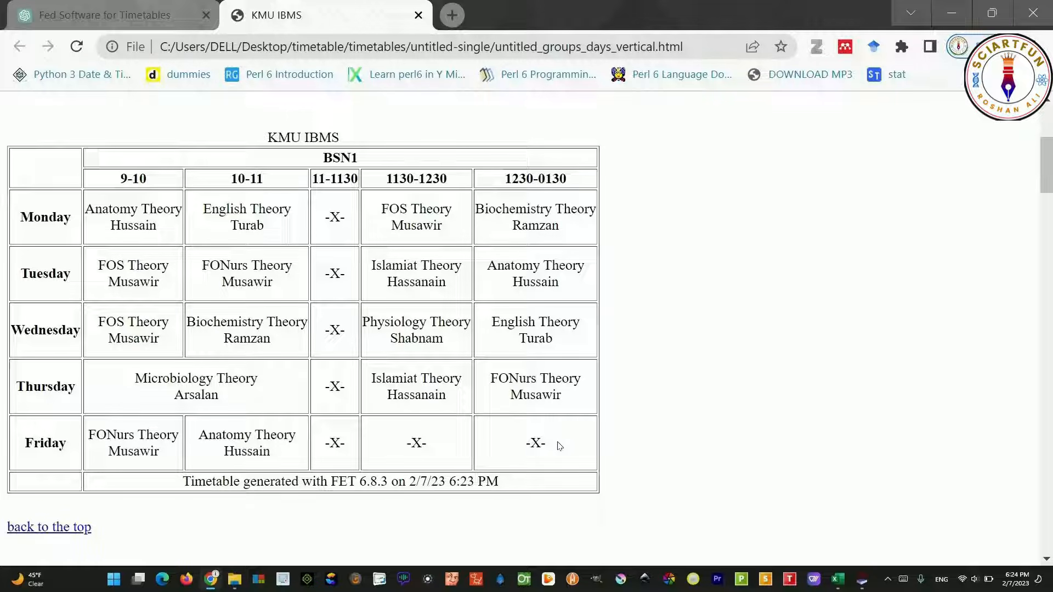
# Examine the Nutrition1 and Allied1 timetables, including Allied1's double-period Islamiat Theory on Tuesday
pyautogui.scroll(-7, 426, 344)
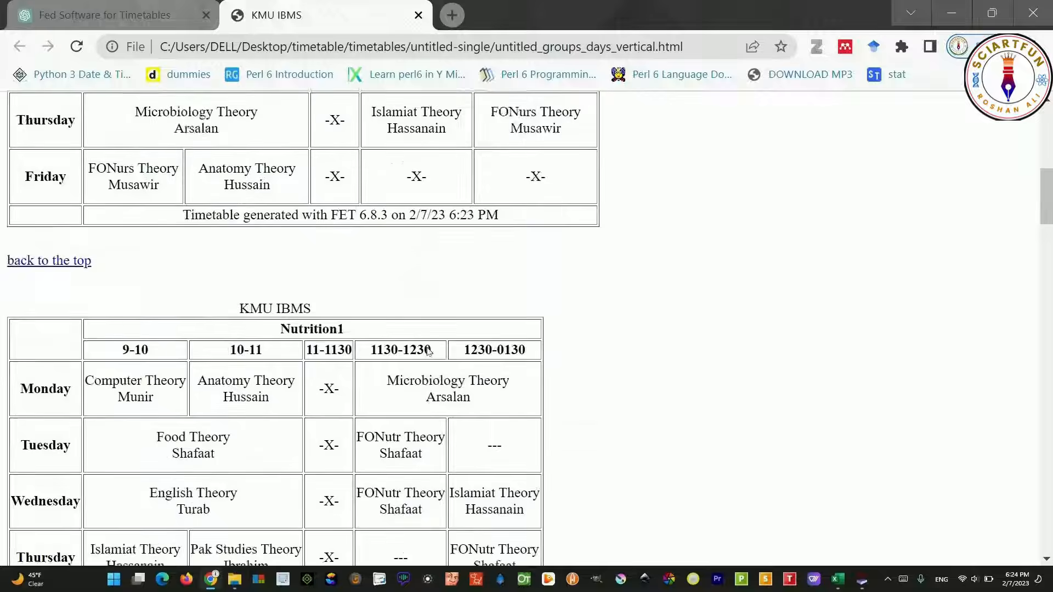
pyautogui.doubleClick(334, 150)
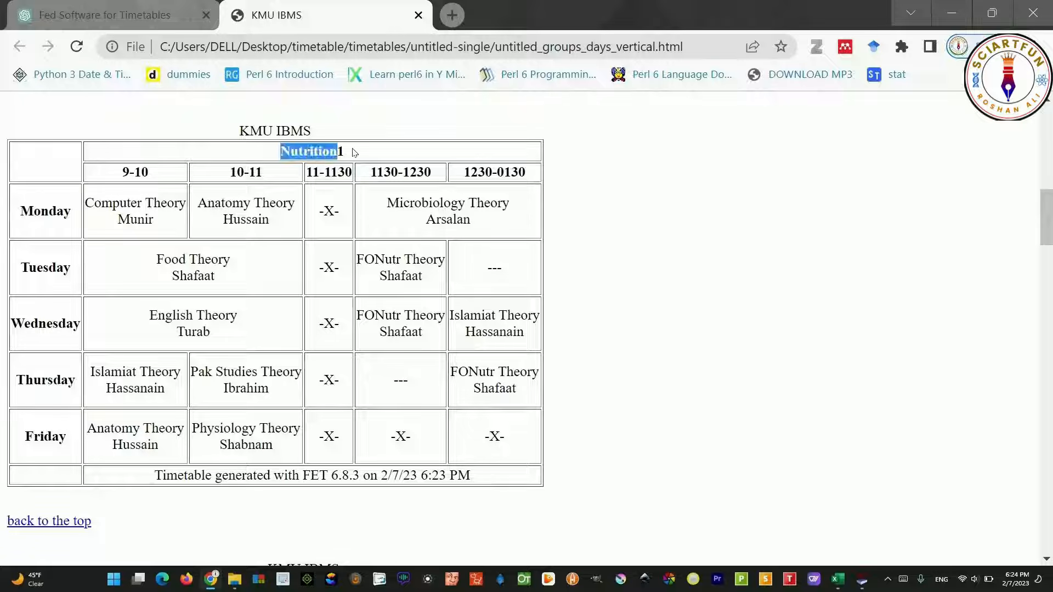
pyautogui.scroll(-5, 325, 250)
pyautogui.scroll(-1, 325, 250)
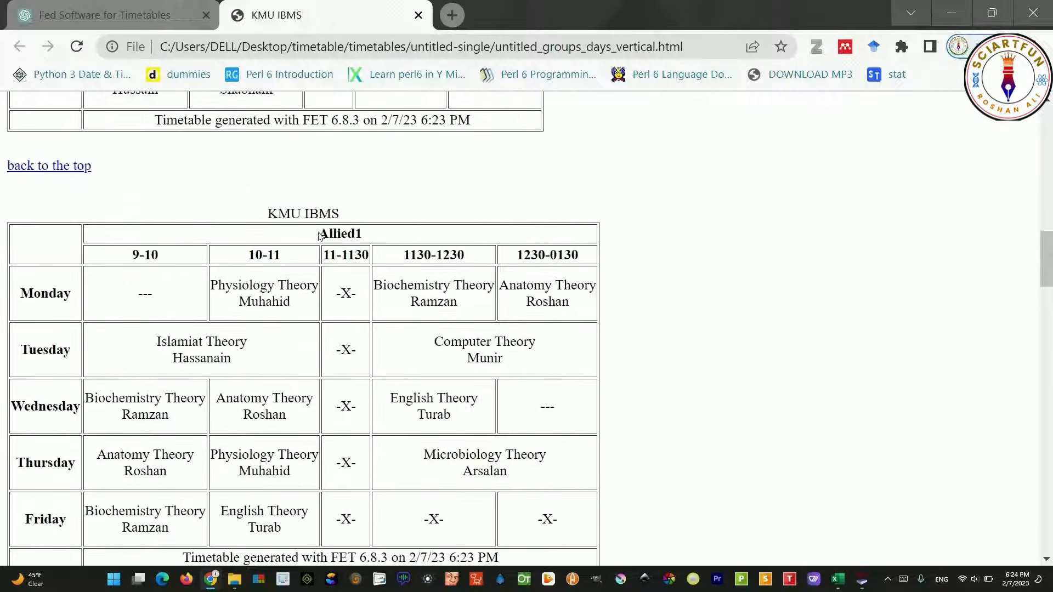
pyautogui.doubleClick(362, 235)
pyautogui.scroll(-1, 246, 212)
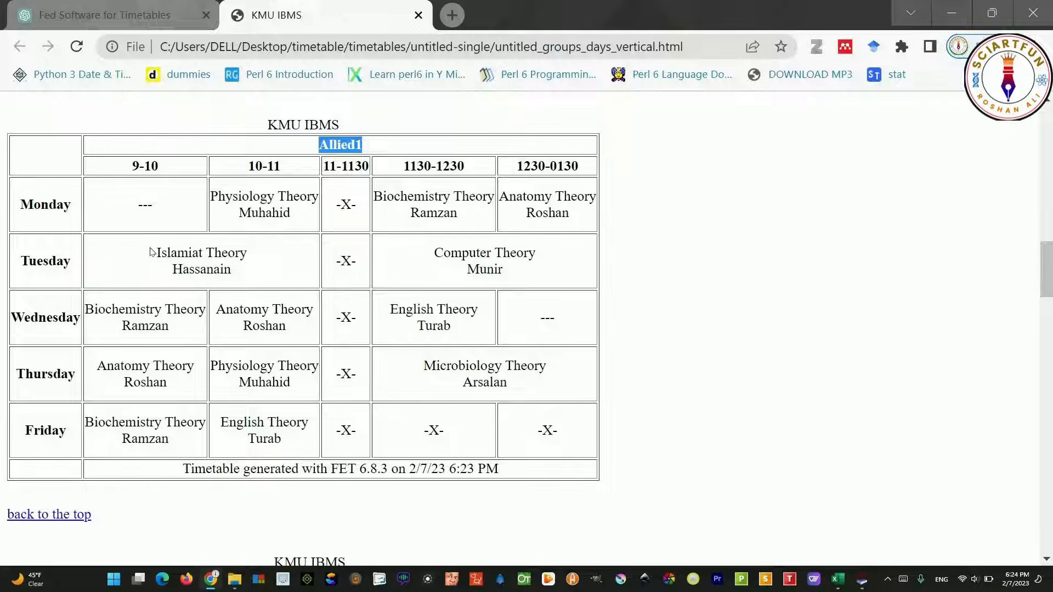
pyautogui.moveTo(167, 256); pyautogui.dragTo(246, 281)
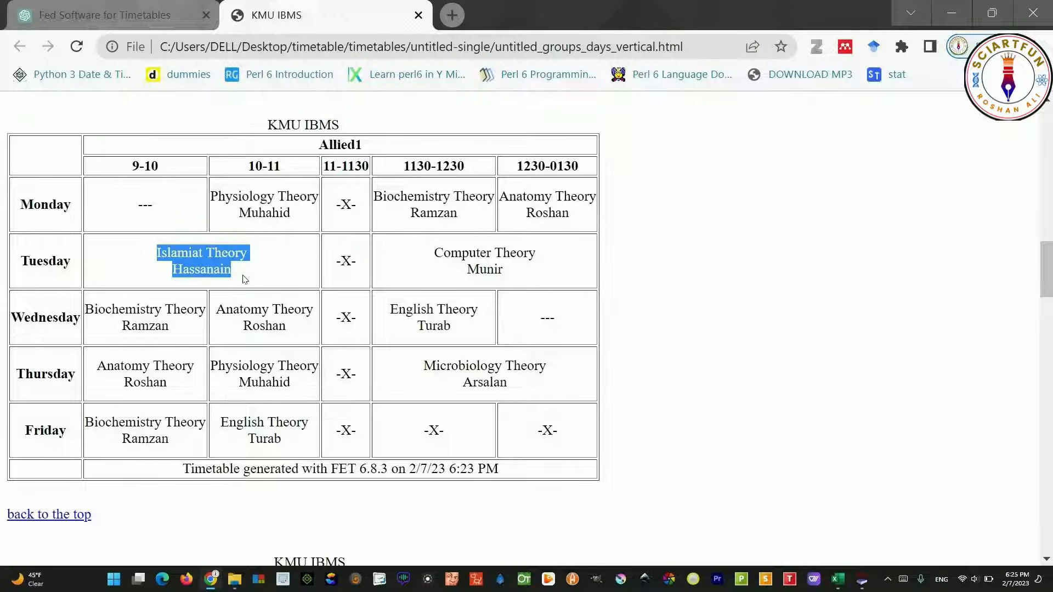
# Examine the DPT1 timetable and the second-year timetables of BSN2, Nutrition2, Allied2 and DPT2
pyautogui.scroll(-8, 250, 283)
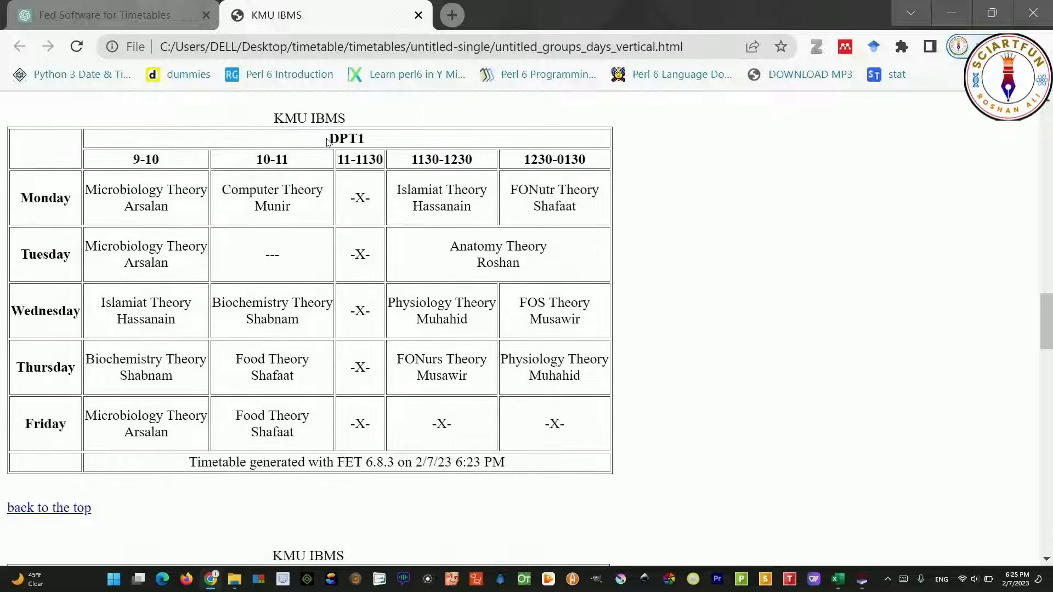
pyautogui.doubleClick(377, 147)
pyautogui.scroll(-5, 393, 379)
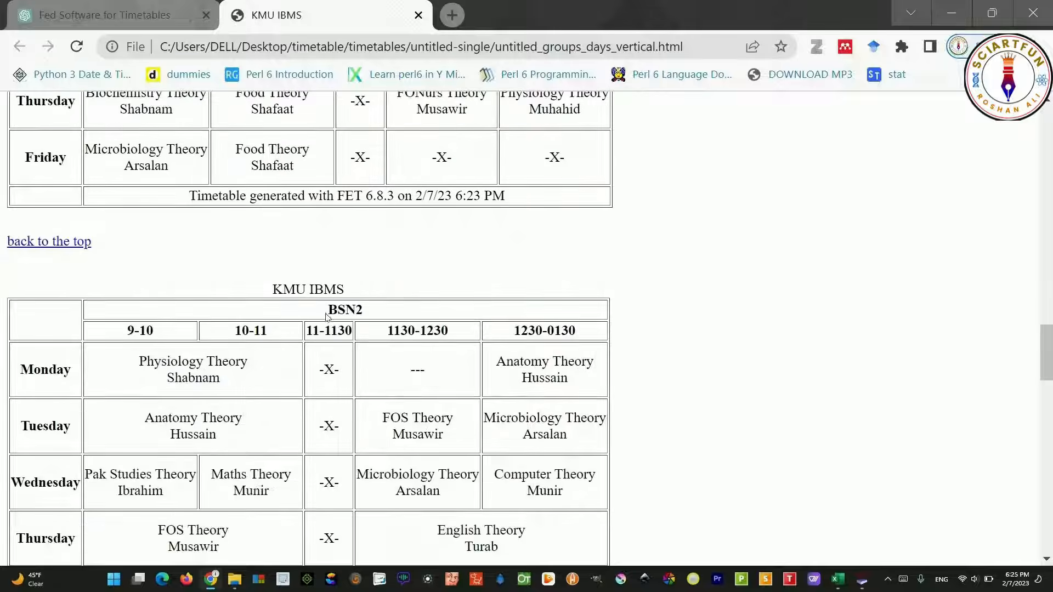
pyautogui.doubleClick(348, 308)
pyautogui.scroll(-1, 419, 396)
pyautogui.scroll(-7, 418, 394)
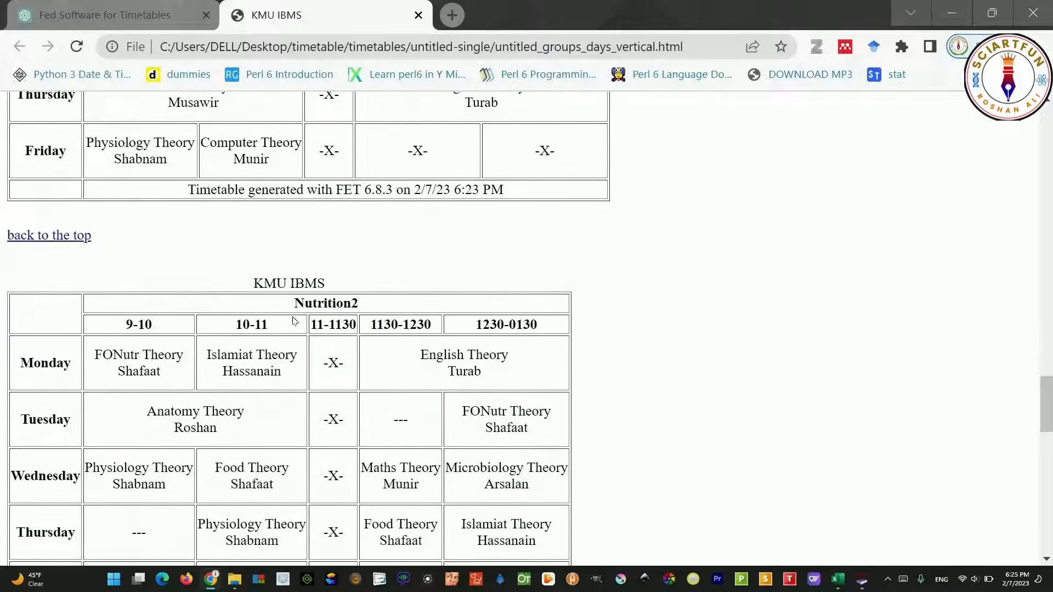
pyautogui.doubleClick(296, 305)
pyautogui.scroll(-9, 417, 350)
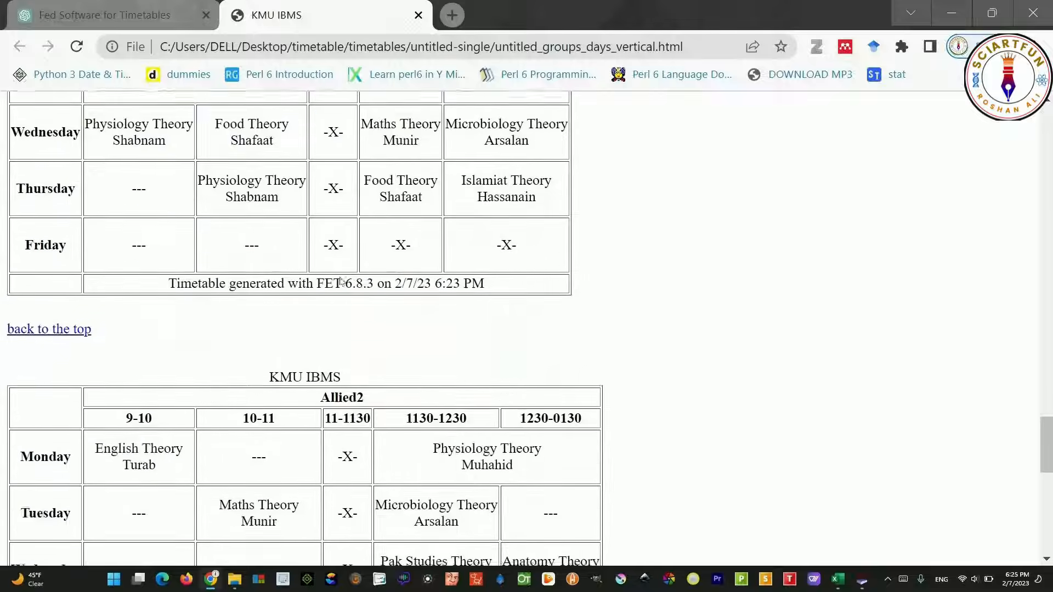
pyautogui.scroll(-4, 364, 290)
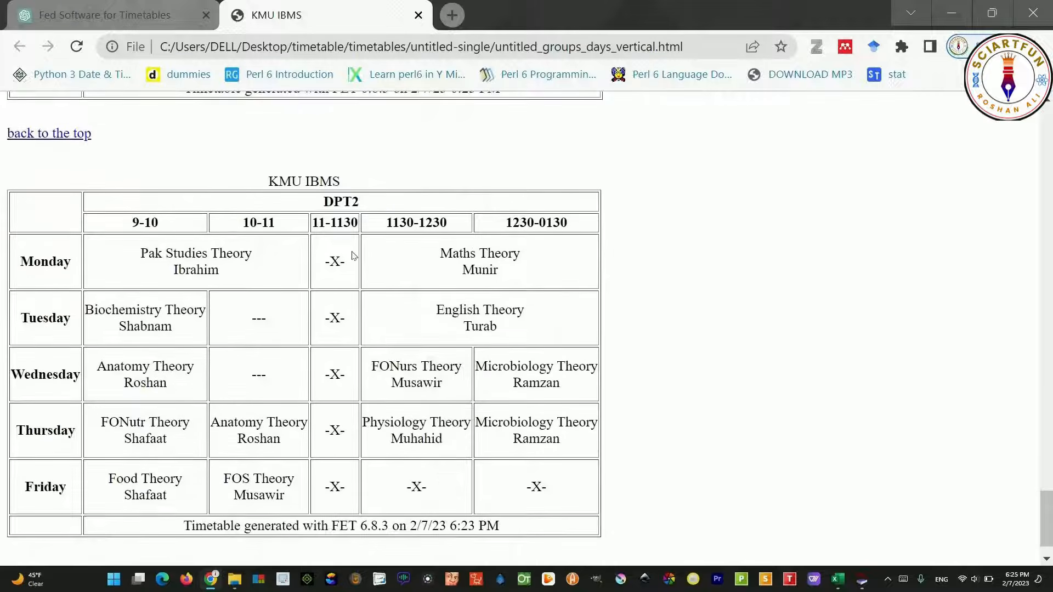
pyautogui.scroll(9, 525, 361)
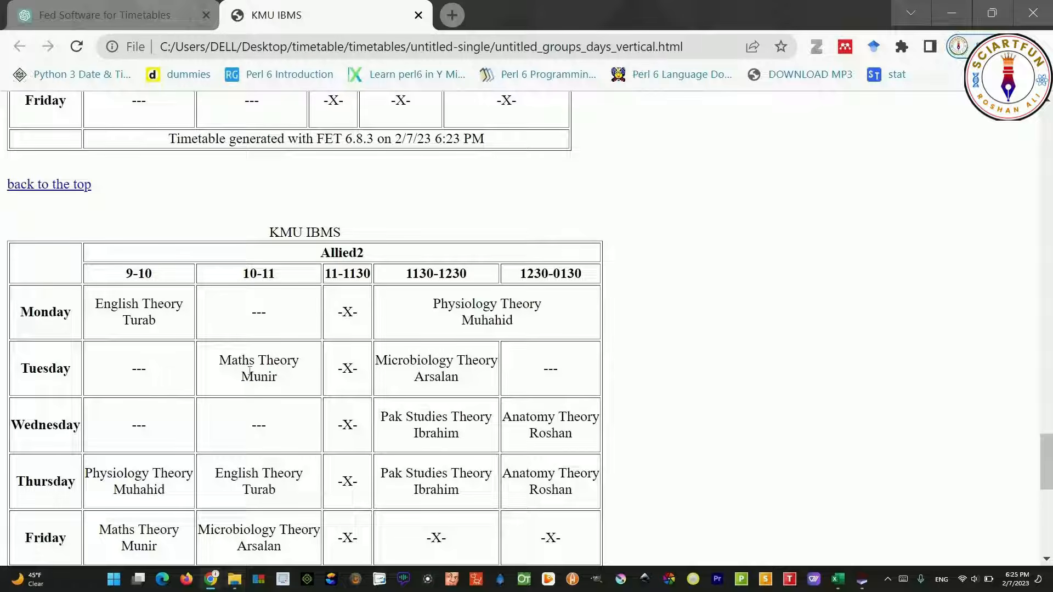
# Return to the untitled-single output folder and open untitled_teachers_days_vertical.html
pyautogui.click(235, 579)
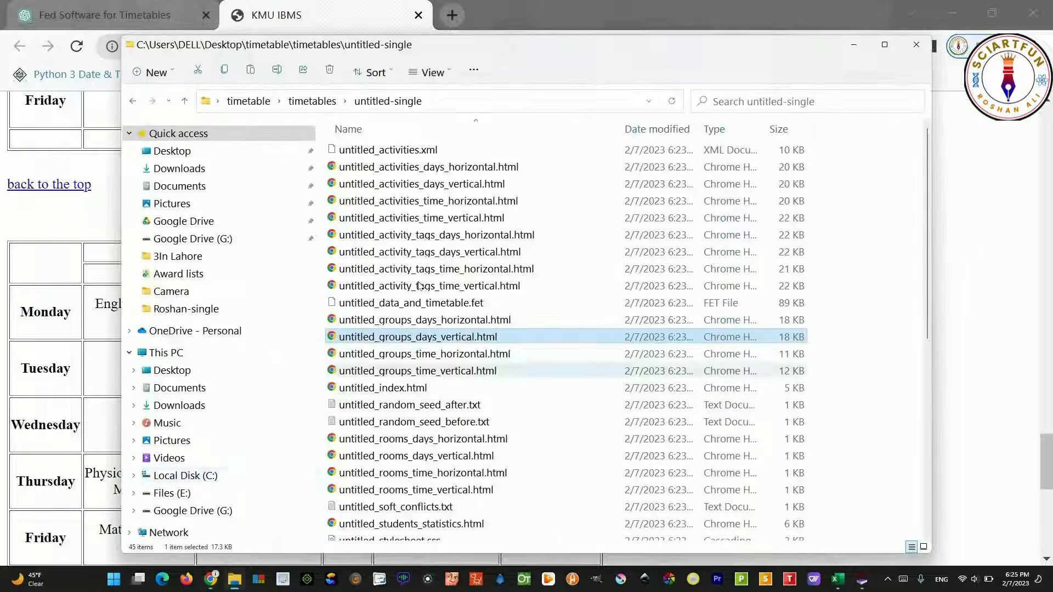
pyautogui.scroll(-5, 447, 360)
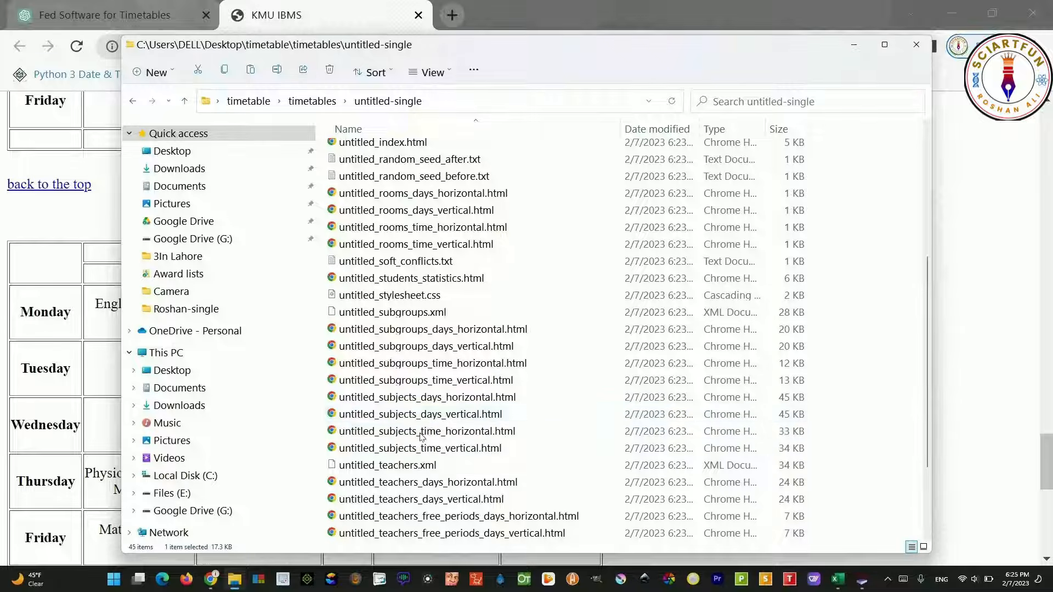
pyautogui.scroll(-2, 421, 436)
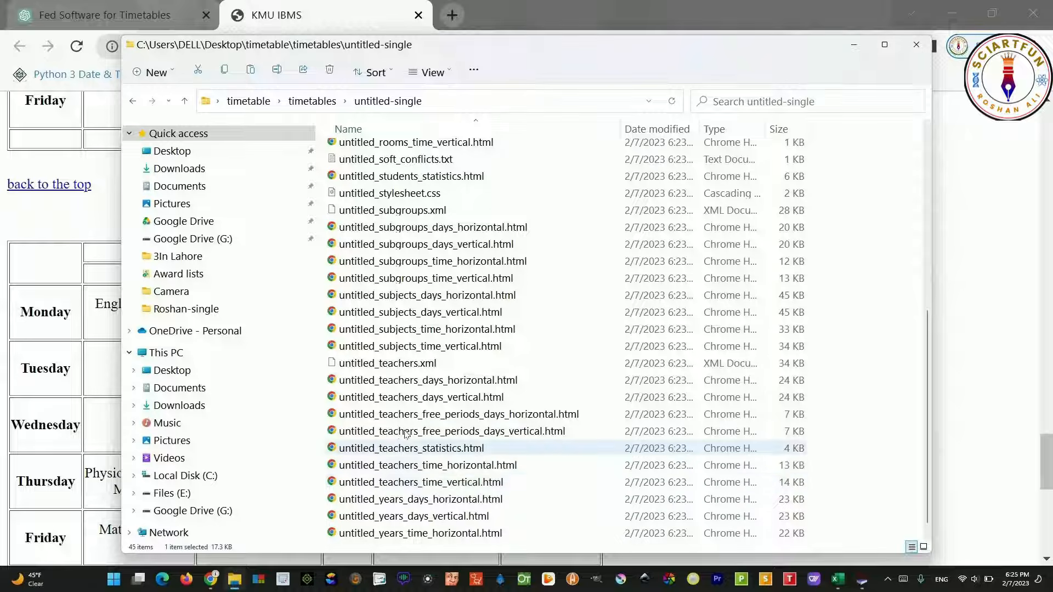
pyautogui.doubleClick(439, 399)
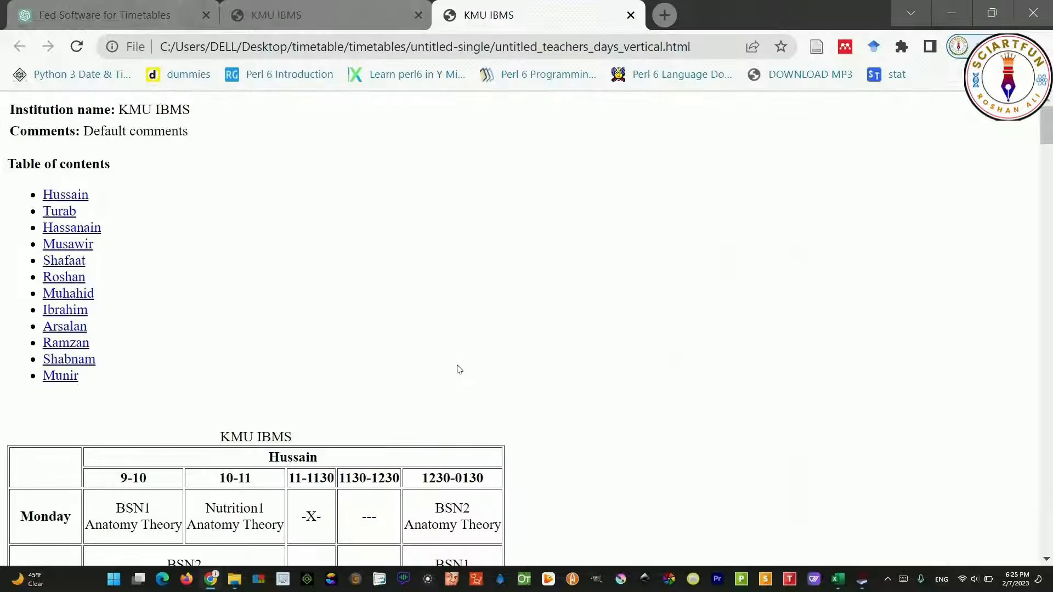
# Examine the weekly timetables of the first two teachers, checking on which days each one teaches
pyautogui.scroll(-5, 459, 369)
pyautogui.moveTo(269, 106); pyautogui.dragTo(329, 118)
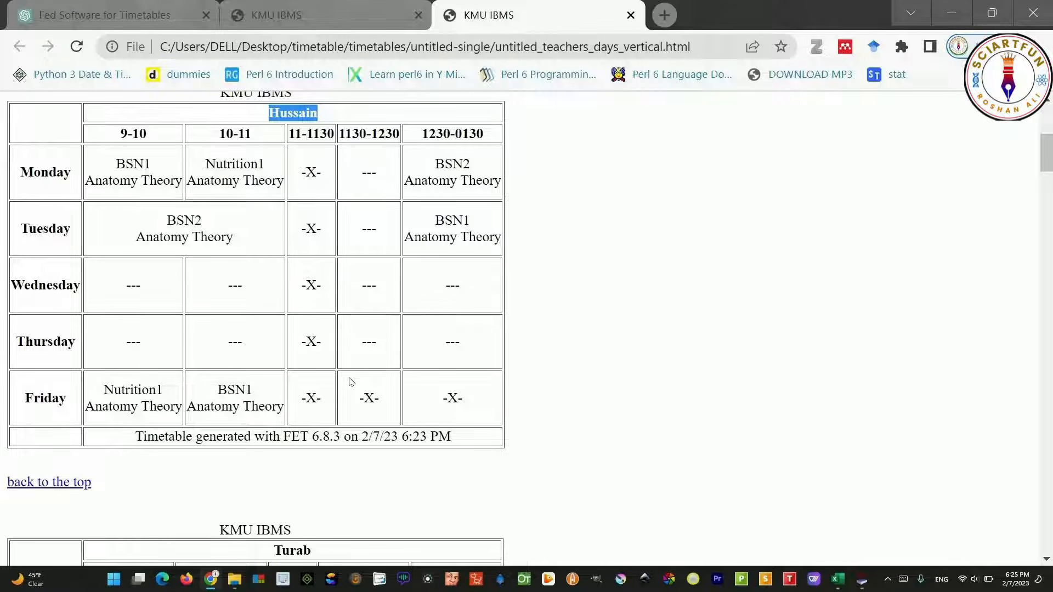
pyautogui.scroll(-6, 351, 382)
pyautogui.moveTo(326, 199); pyautogui.dragTo(273, 197)
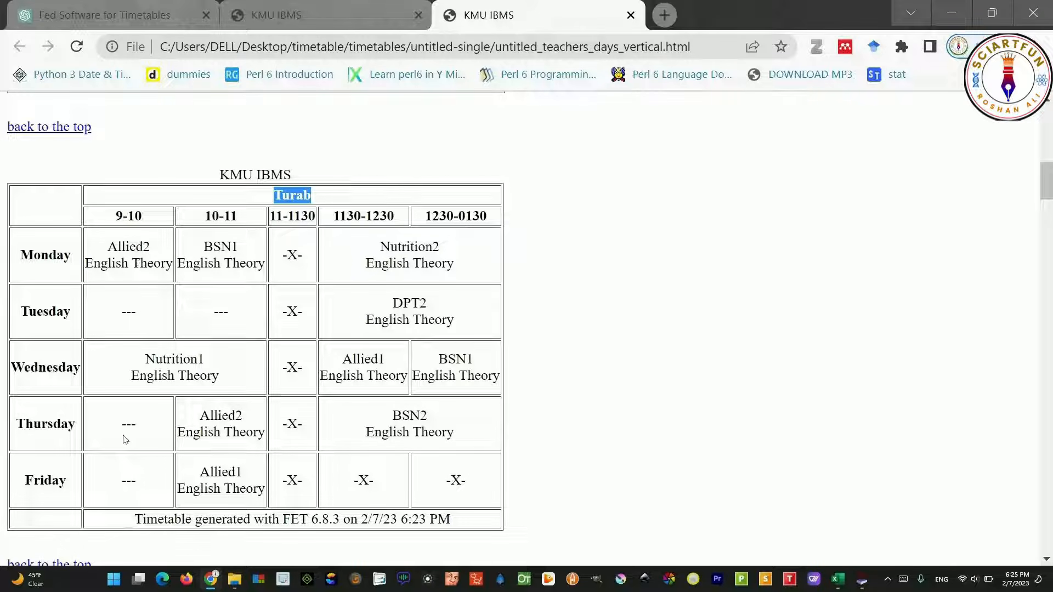
# Examine the weekly timetables of the third through ninth teachers in the exported page
pyautogui.scroll(-9, 426, 406)
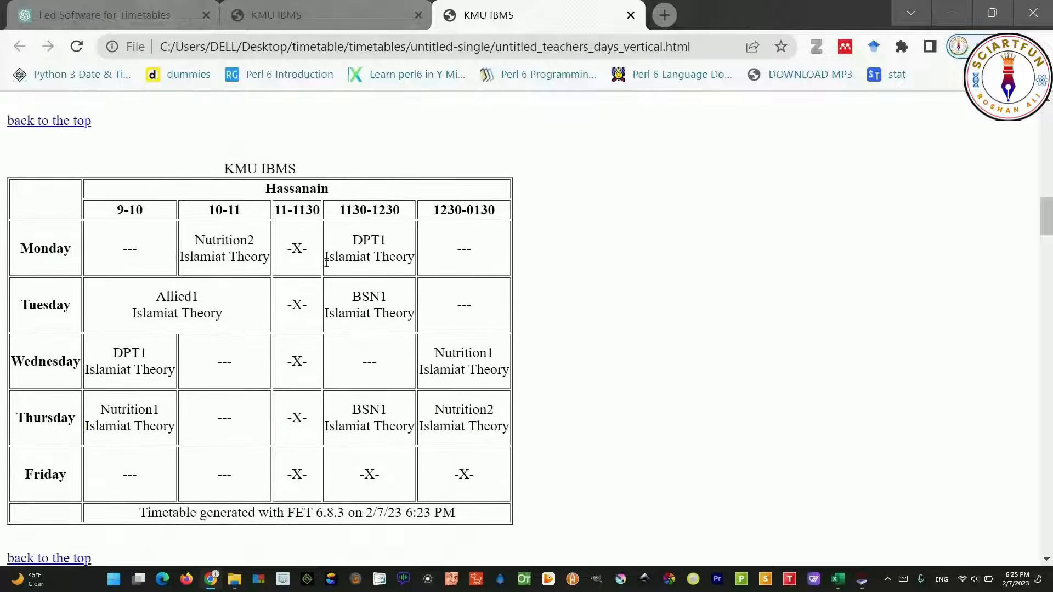
pyautogui.scroll(-10, 333, 274)
pyautogui.scroll(3, 335, 277)
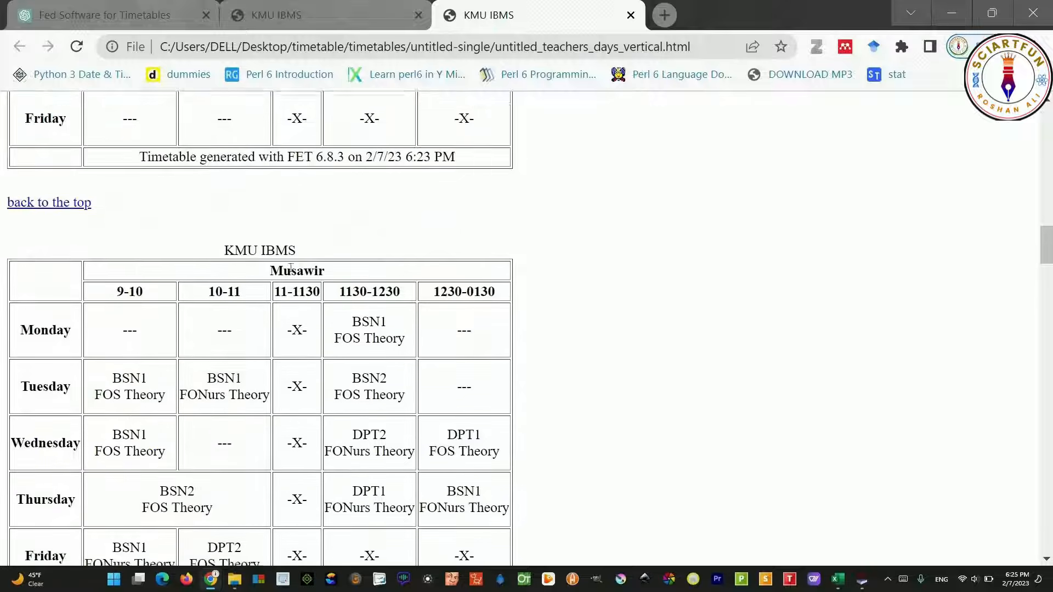
pyautogui.scroll(-9, 335, 329)
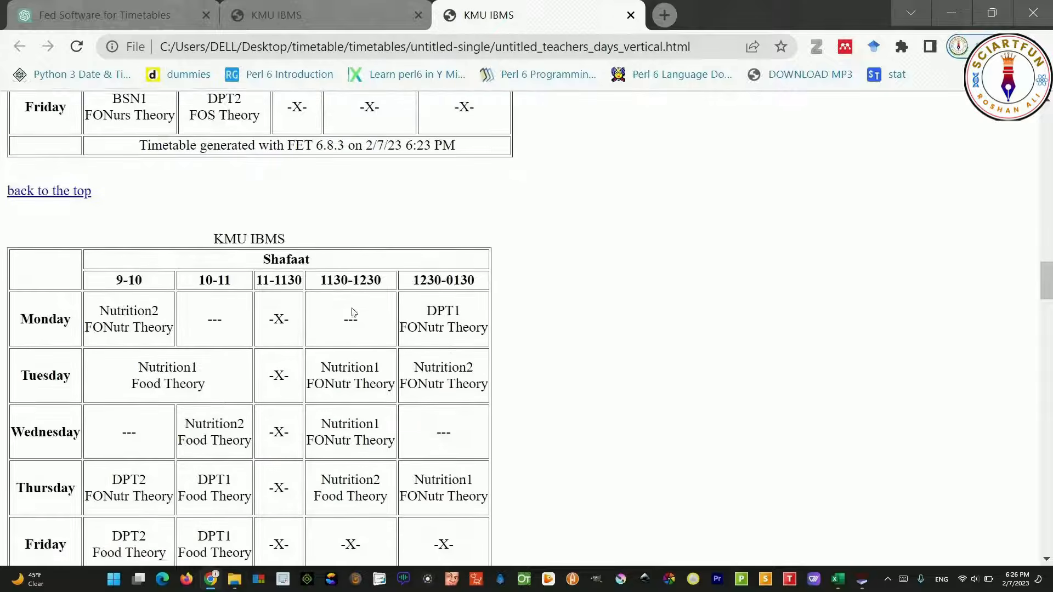
pyautogui.scroll(-7, 352, 309)
pyautogui.scroll(-5, 352, 312)
pyautogui.scroll(2, 346, 329)
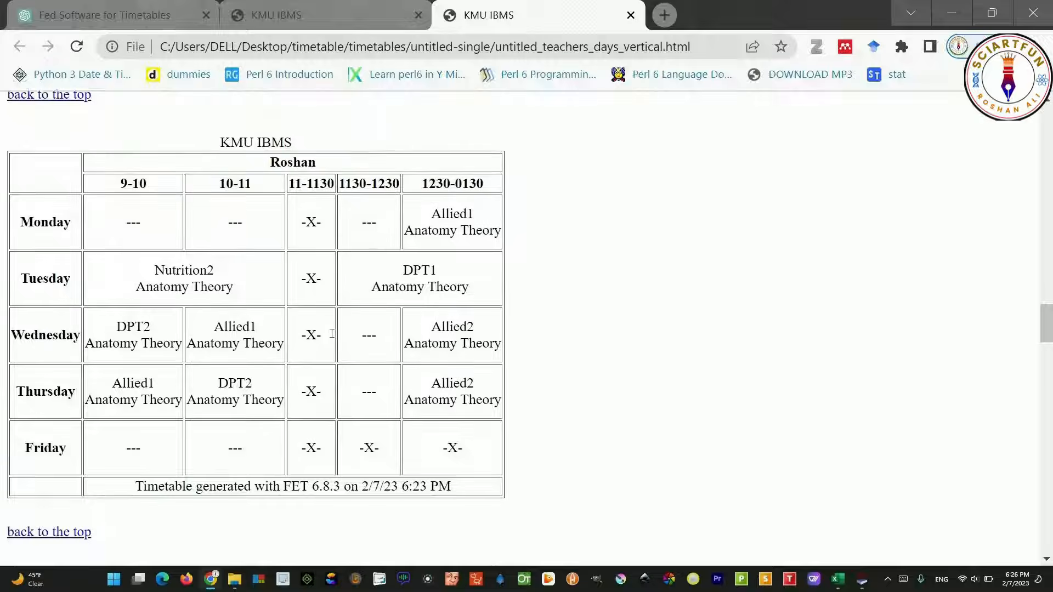
pyautogui.scroll(-7, 337, 344)
pyautogui.scroll(-15, 337, 344)
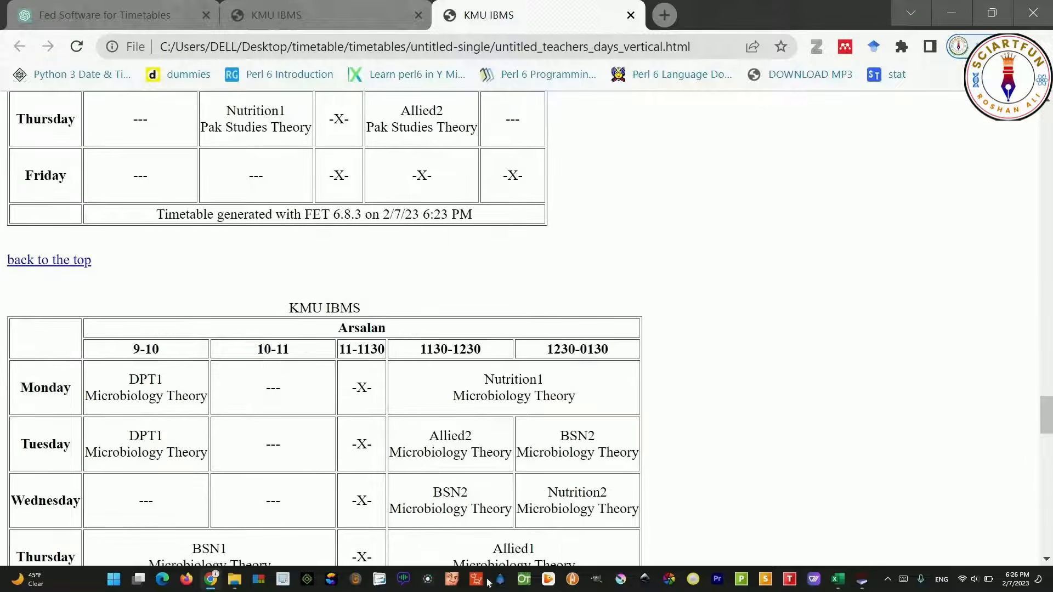
# Go back to the untitled-single output folder and open untitled_groups_days_horizontal.html
pyautogui.click(244, 580)
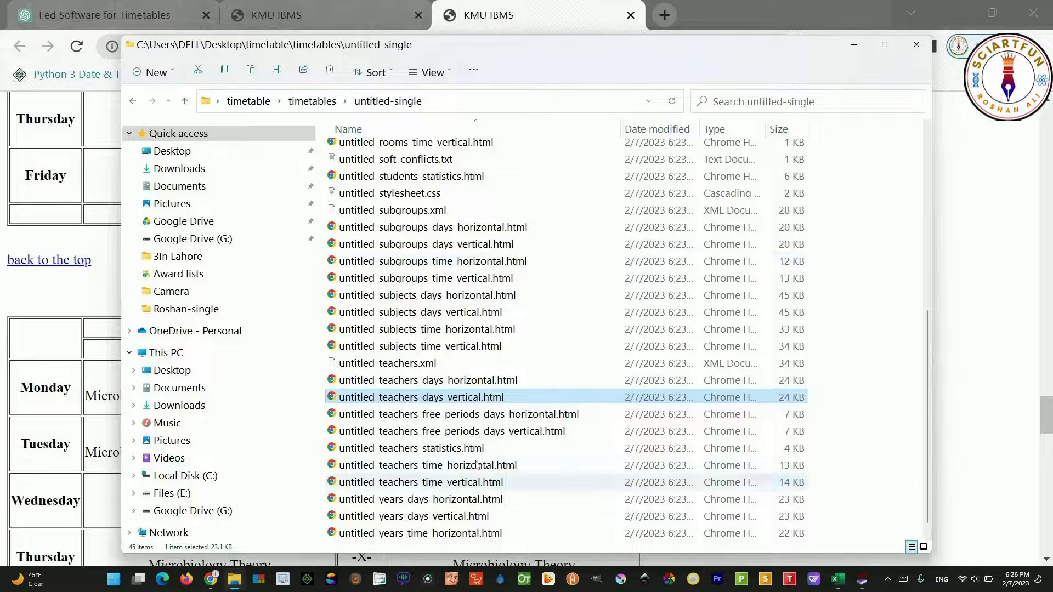
pyautogui.scroll(2, 501, 266)
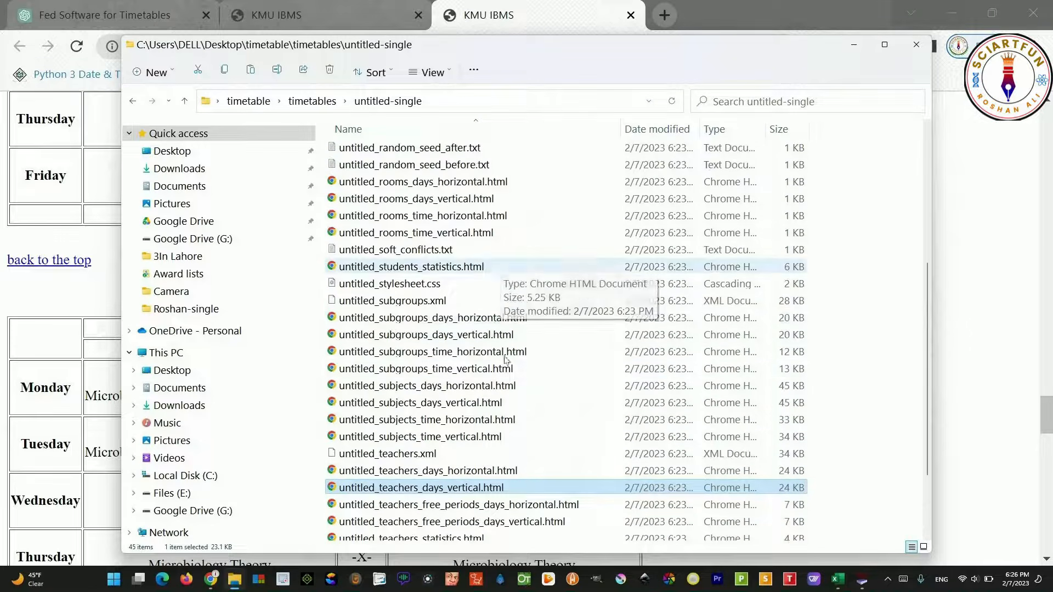
pyautogui.scroll(1, 538, 360)
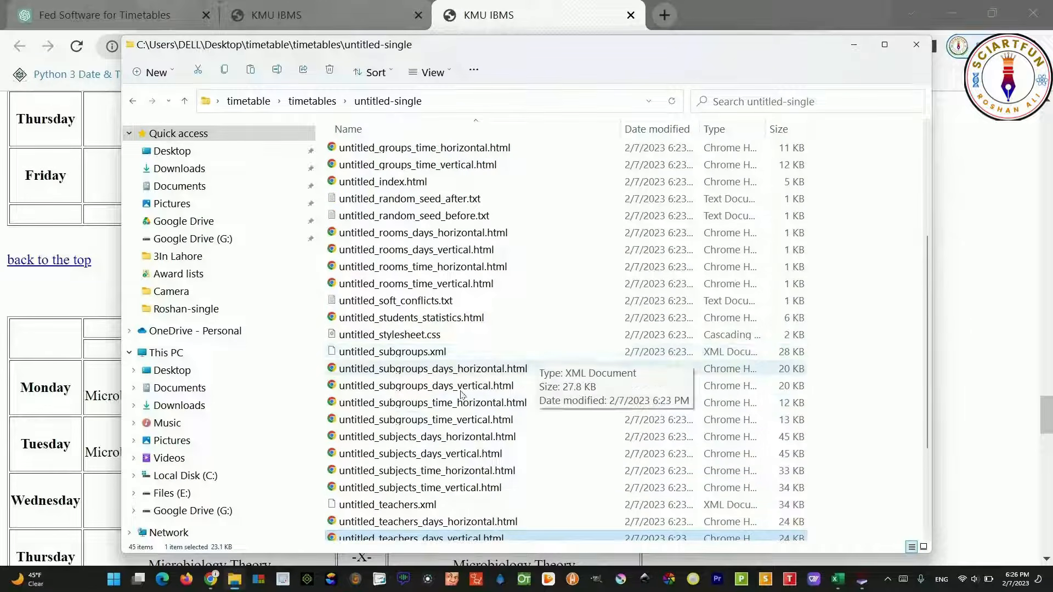
pyautogui.scroll(2, 453, 318)
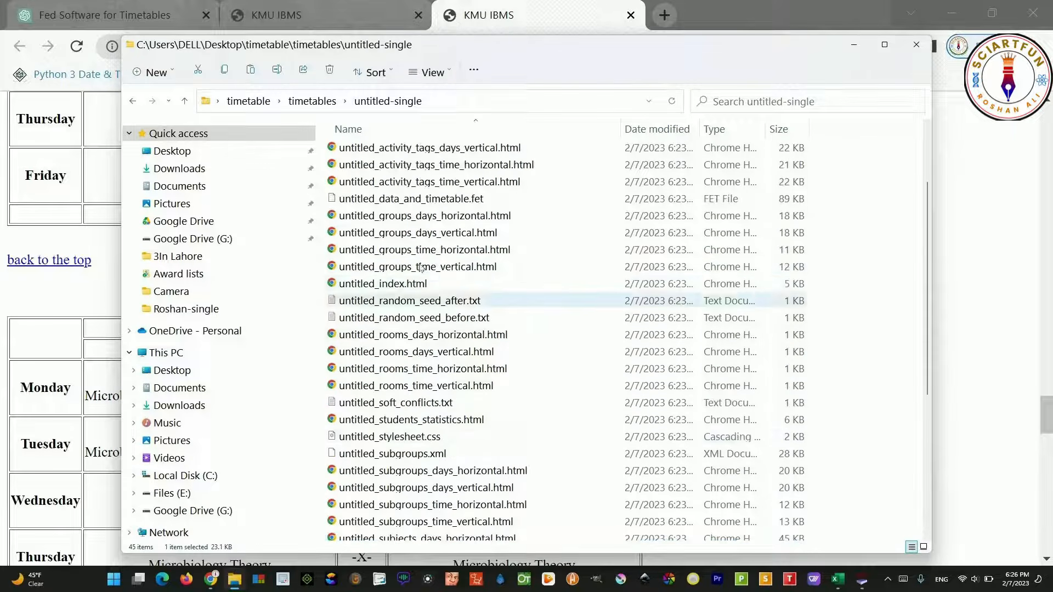
pyautogui.scroll(2, 460, 301)
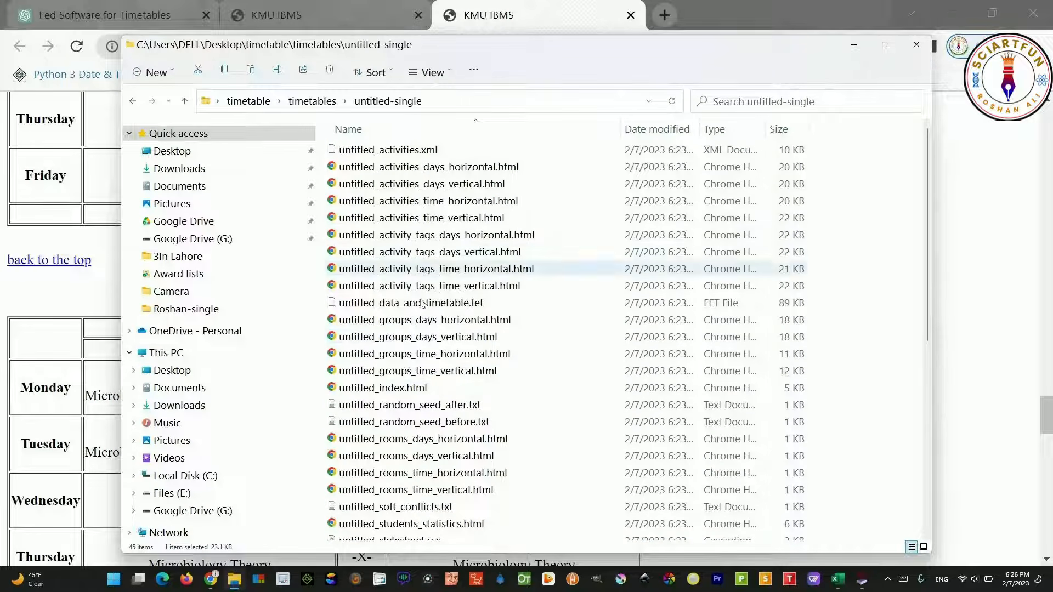
pyautogui.doubleClick(439, 320)
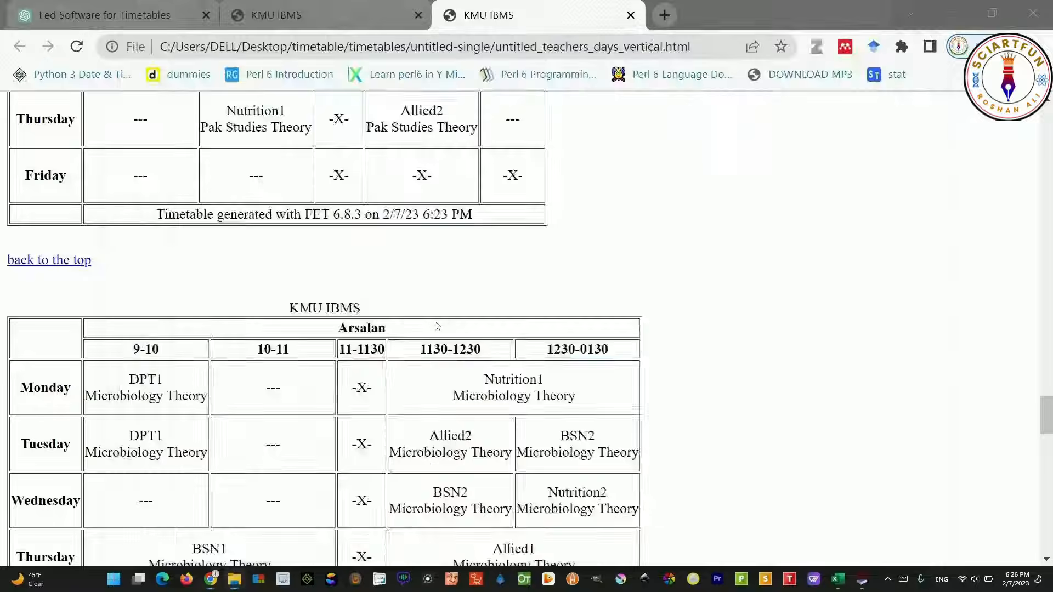
# Examine the BSN1 timetable laid out with days as columns, and switch back to FET
pyautogui.scroll(-5, 382, 339)
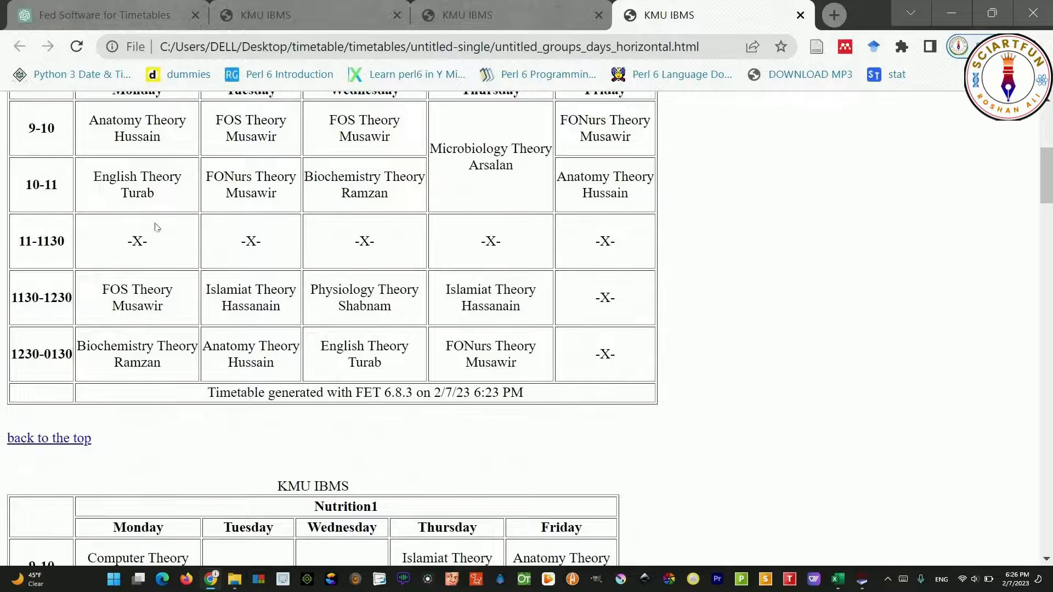
pyautogui.scroll(1, 157, 227)
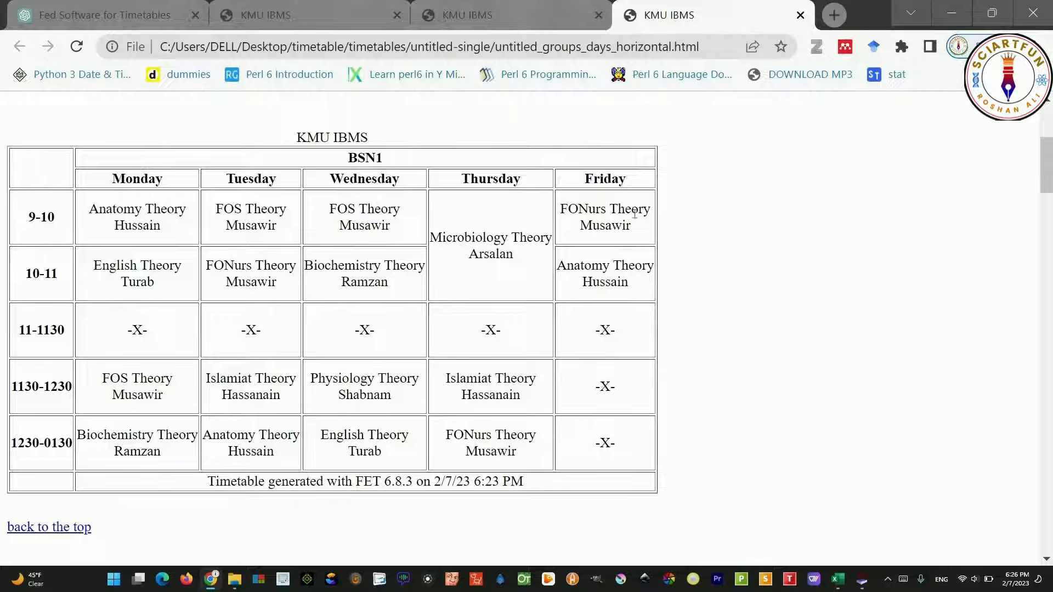
pyautogui.click(862, 580)
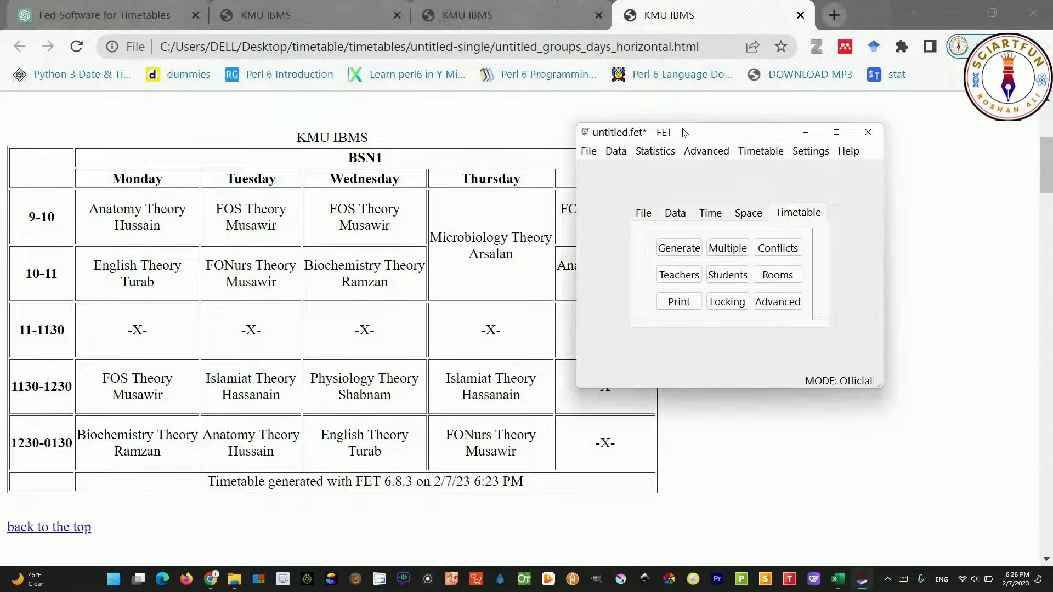
# Open the teachers statistics in FET, check the first teacher's number of activities and duration, and close the statistics
pyautogui.moveTo(488, 137); pyautogui.dragTo(488, 139)
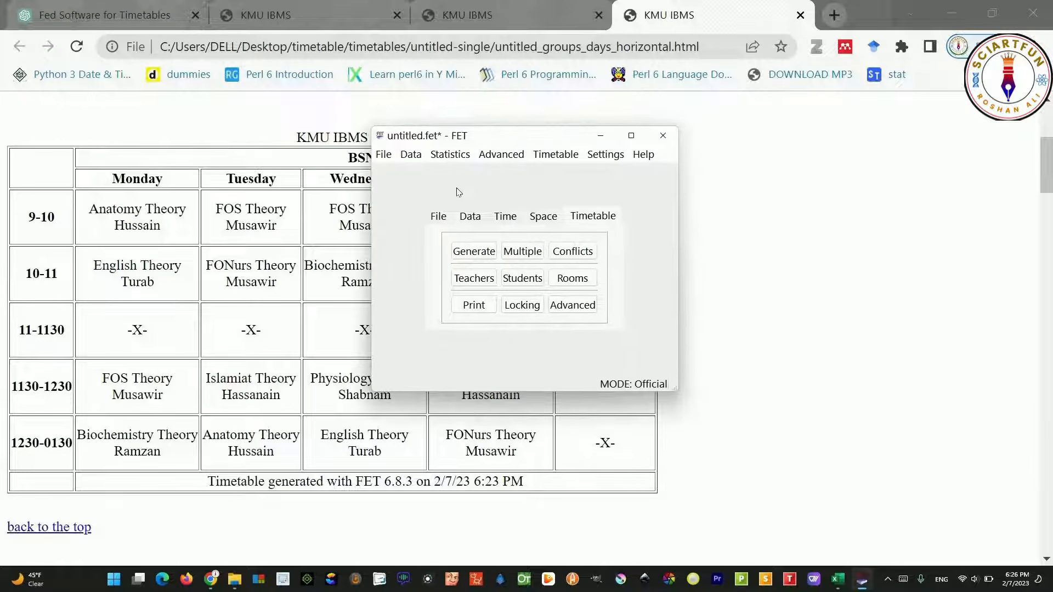
pyautogui.click(455, 157)
pyautogui.click(481, 173)
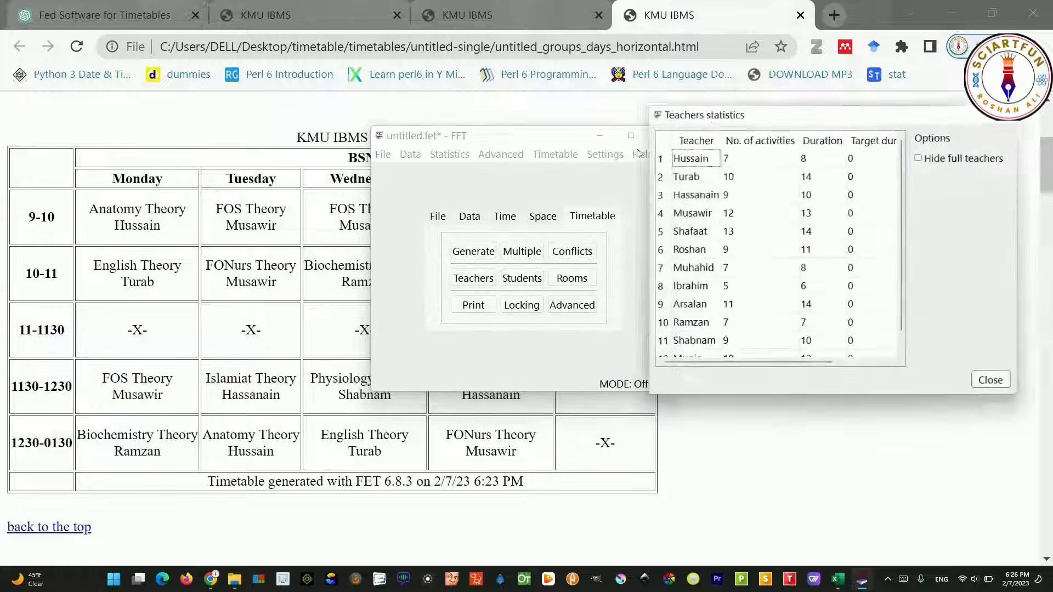
pyautogui.moveTo(690, 112); pyautogui.dragTo(439, 117)
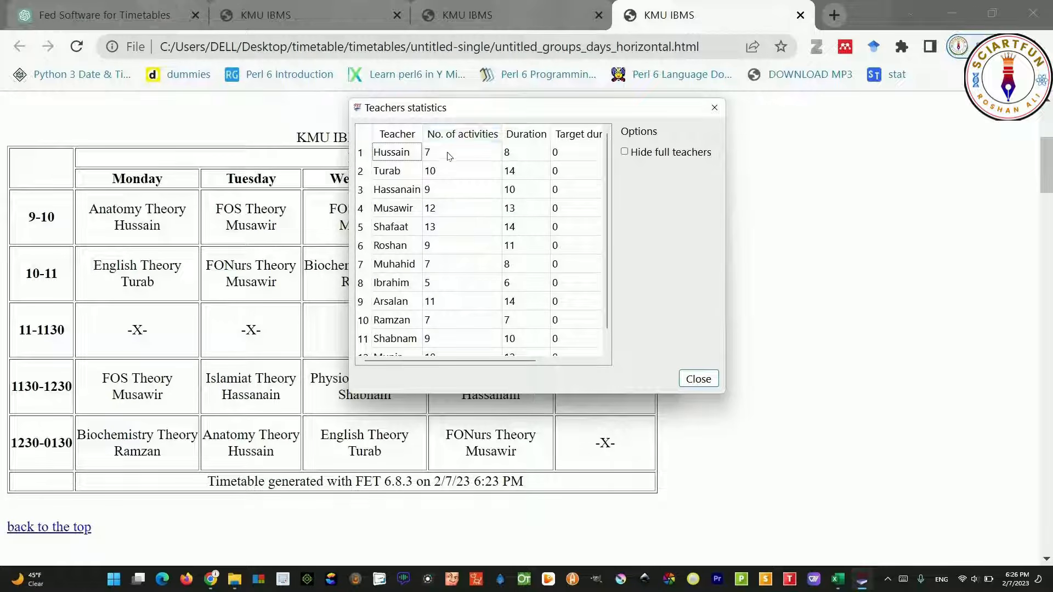
pyautogui.click(531, 155)
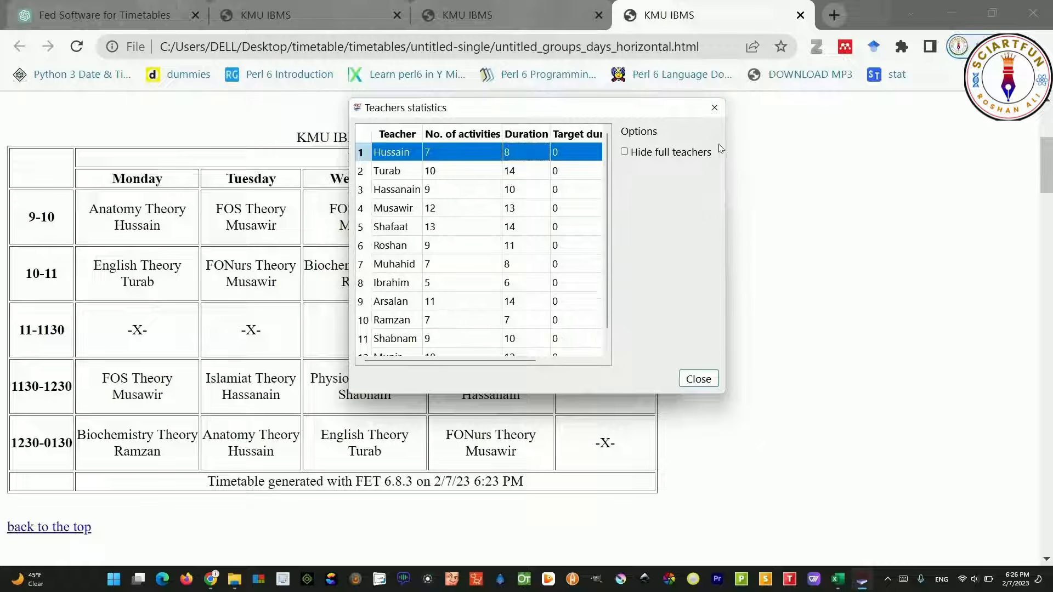
pyautogui.click(714, 108)
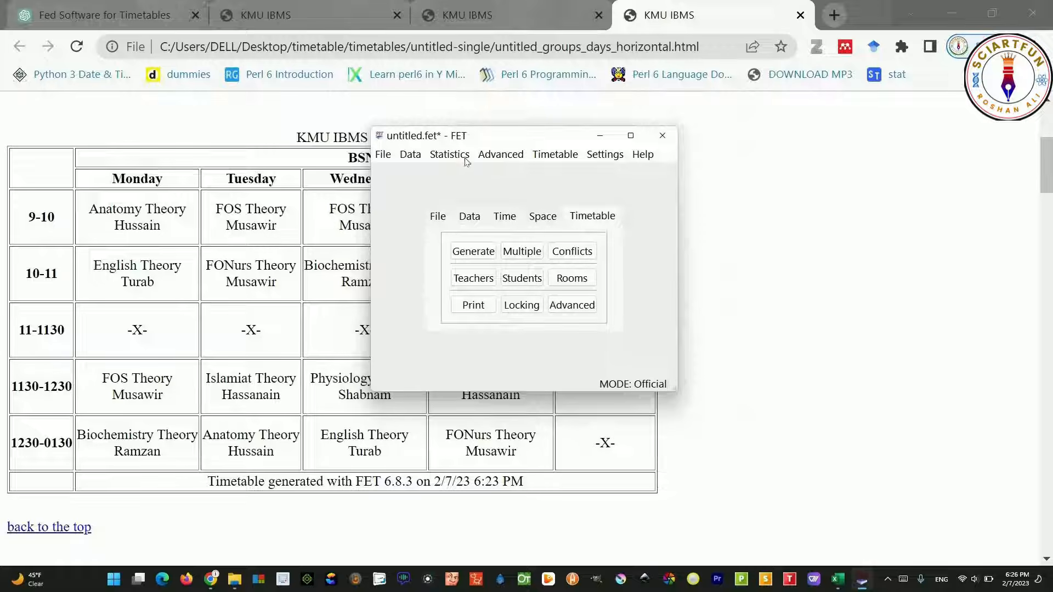
pyautogui.click(462, 156)
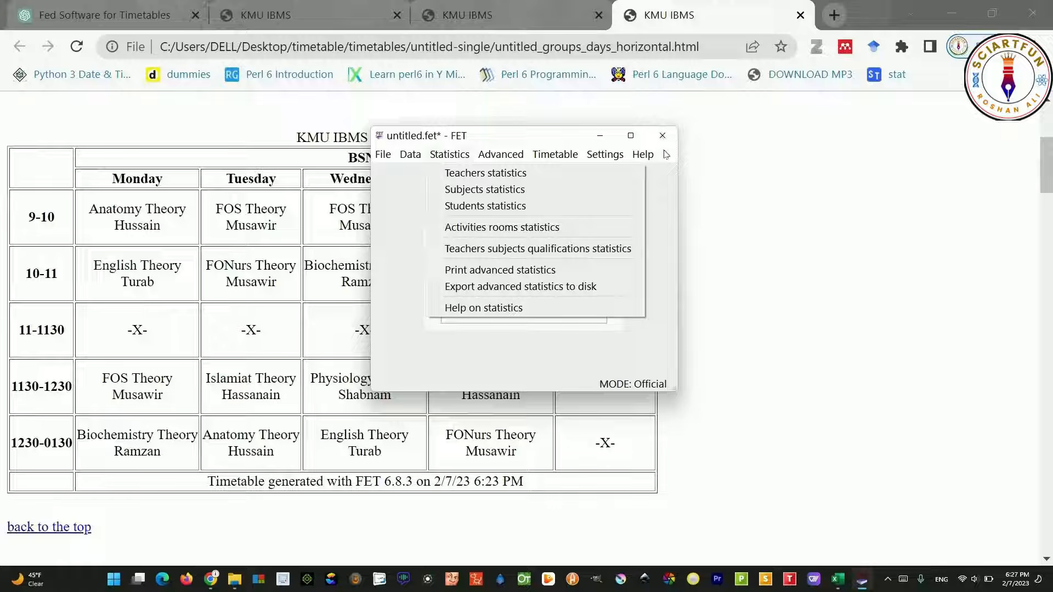
# Switch to the untitled-single output folder in File Explorer and open untitled_teachers_statistics.html
pyautogui.click(235, 578)
pyautogui.scroll(-7, 433, 428)
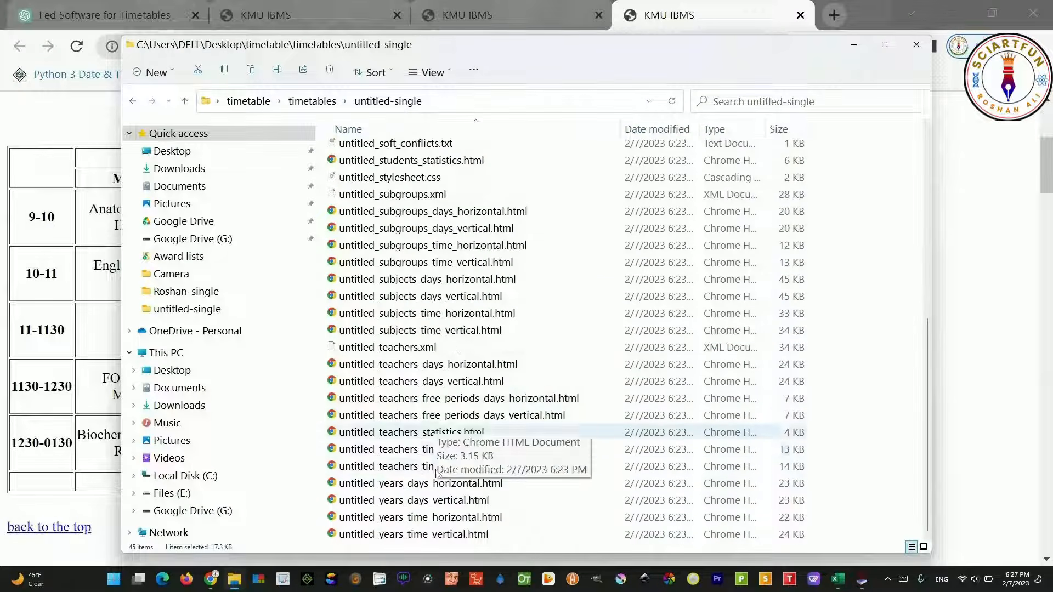
pyautogui.doubleClick(420, 433)
# Examine the first three teachers' weekly hours, free days and gaps in the per-teacher statistics table, and switch back to FET
pyautogui.scroll(-3, 311, 296)
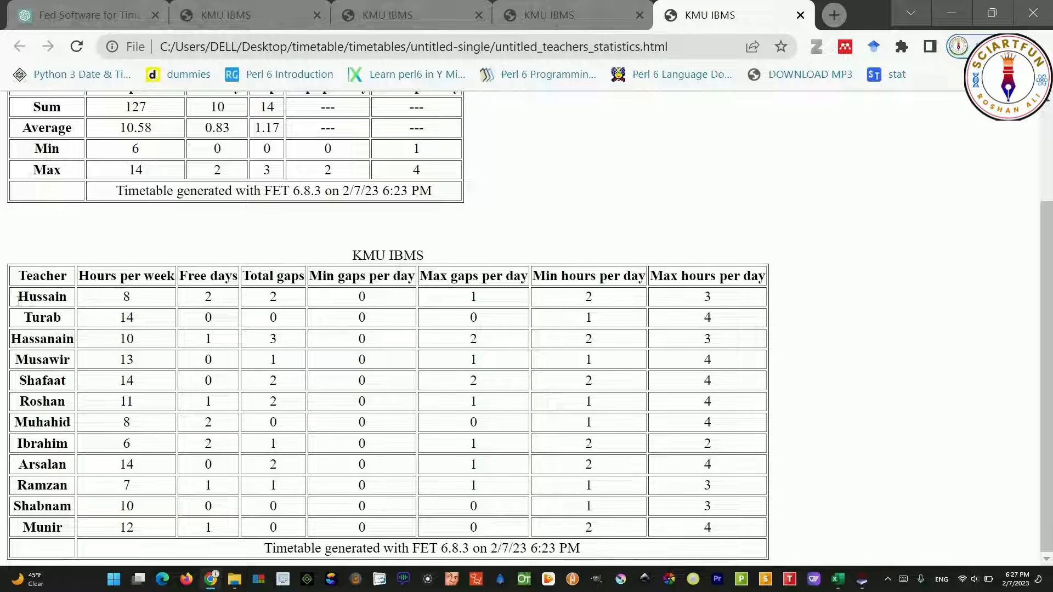
pyautogui.moveTo(18, 294); pyautogui.dragTo(118, 302)
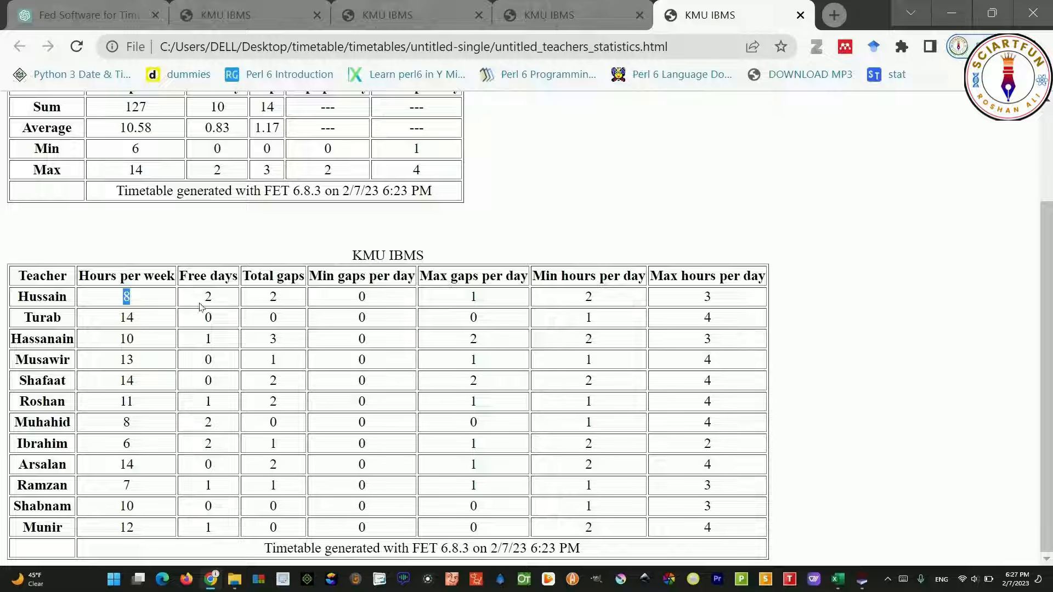
pyautogui.moveTo(203, 301); pyautogui.dragTo(270, 298)
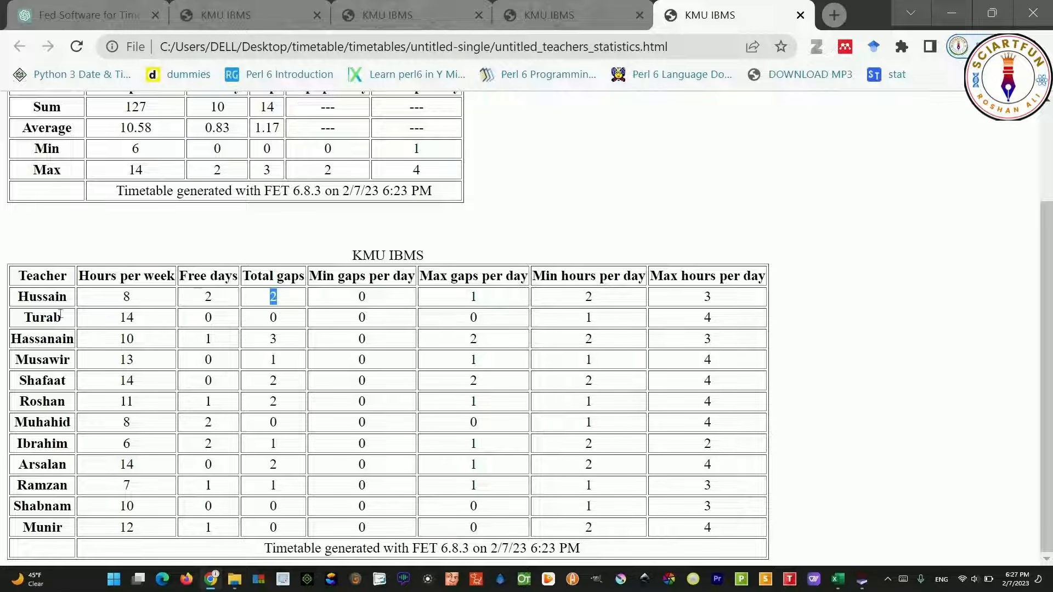
pyautogui.moveTo(118, 317); pyautogui.dragTo(156, 358)
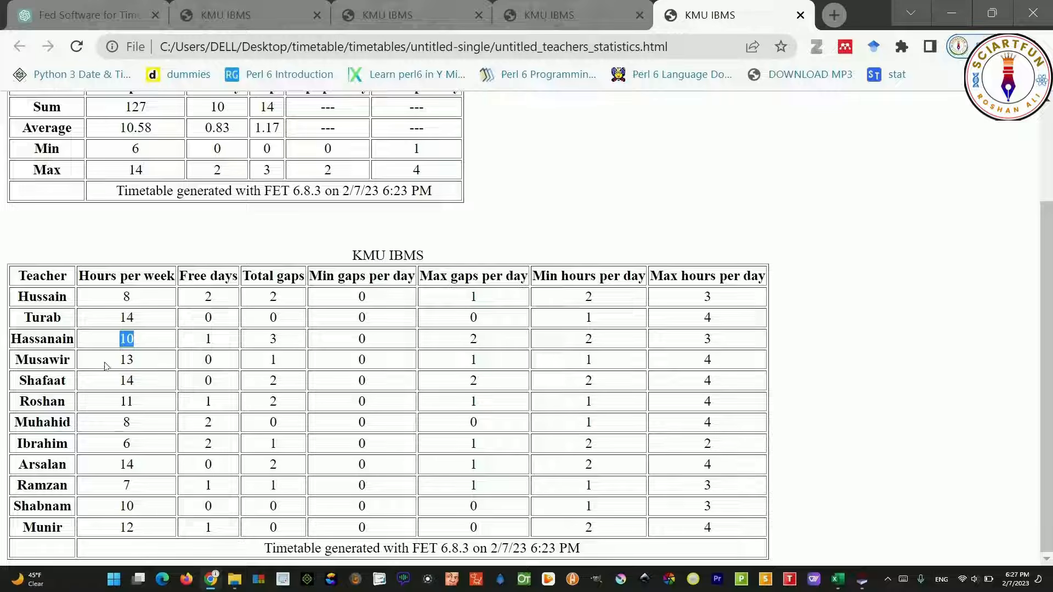
pyautogui.scroll(3, 336, 436)
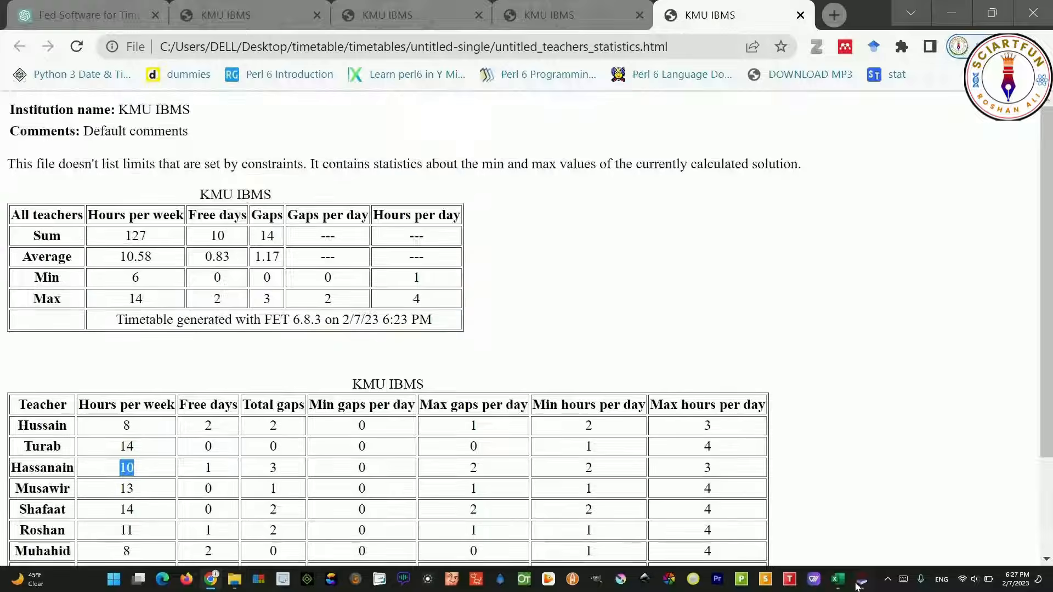
pyautogui.click(858, 578)
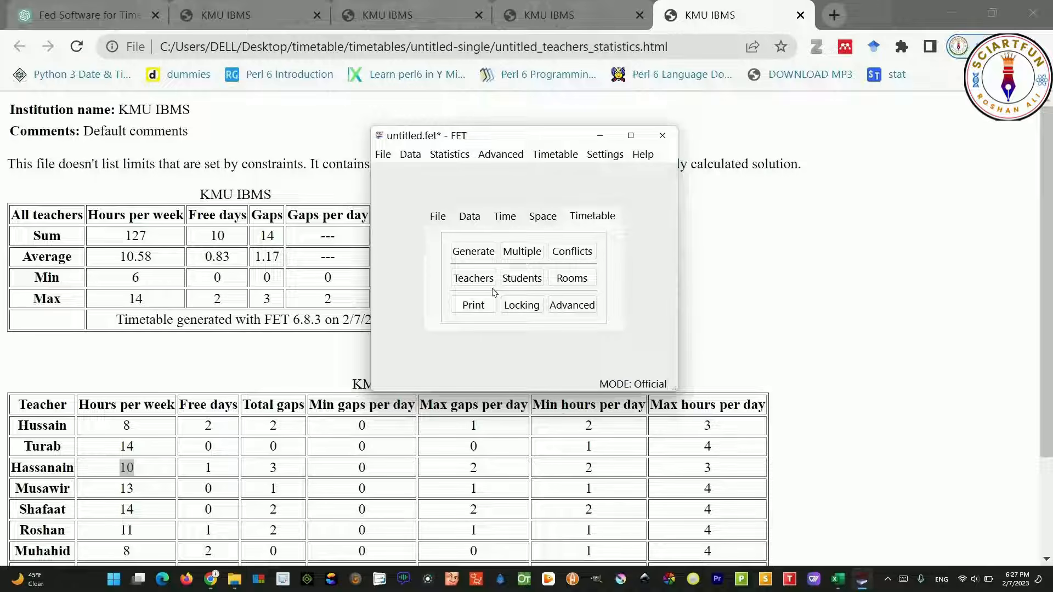